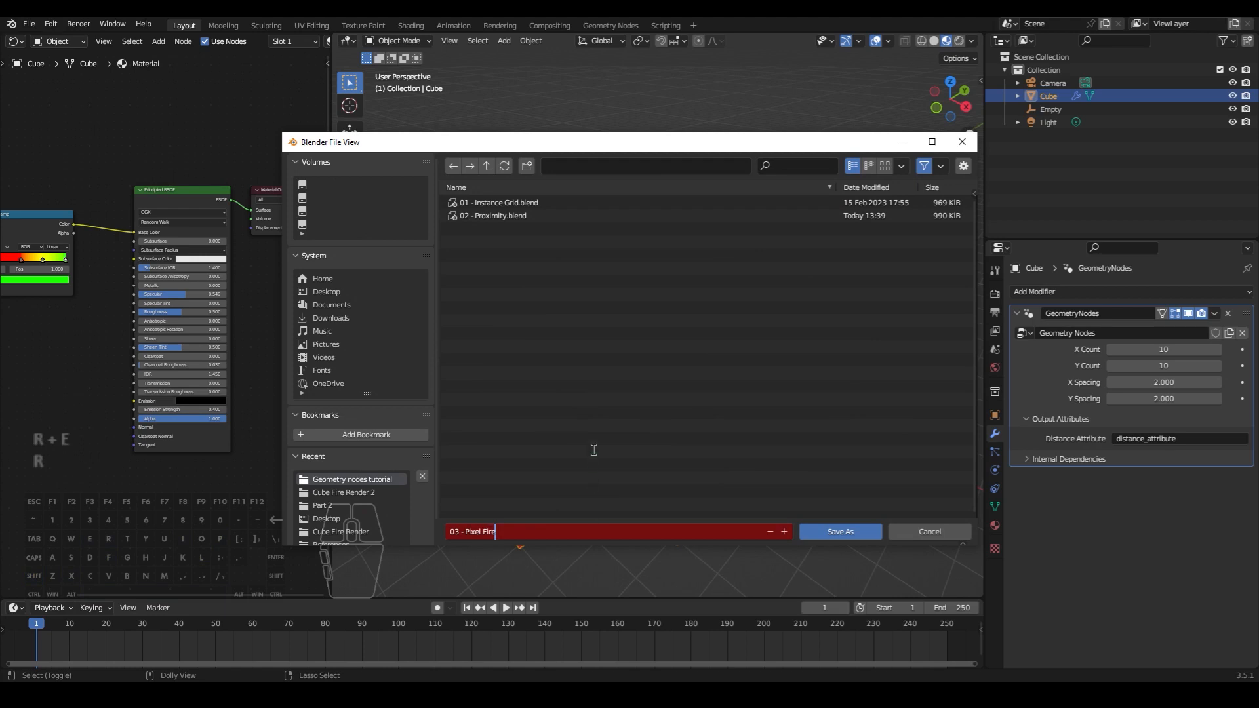
- Save the project as "03 - Pixel Fire.blend" and switch the shader editor to a wider Geometry Node Editor
left_click(837, 533)
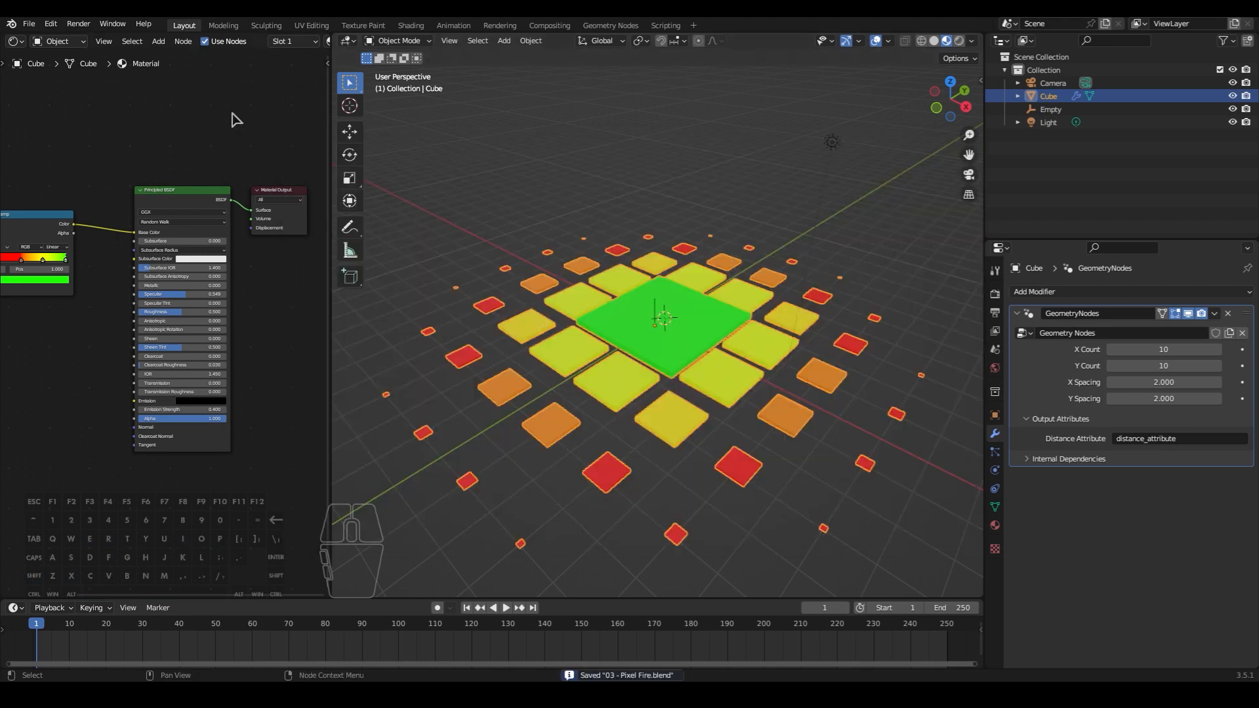
left_click(15, 42)
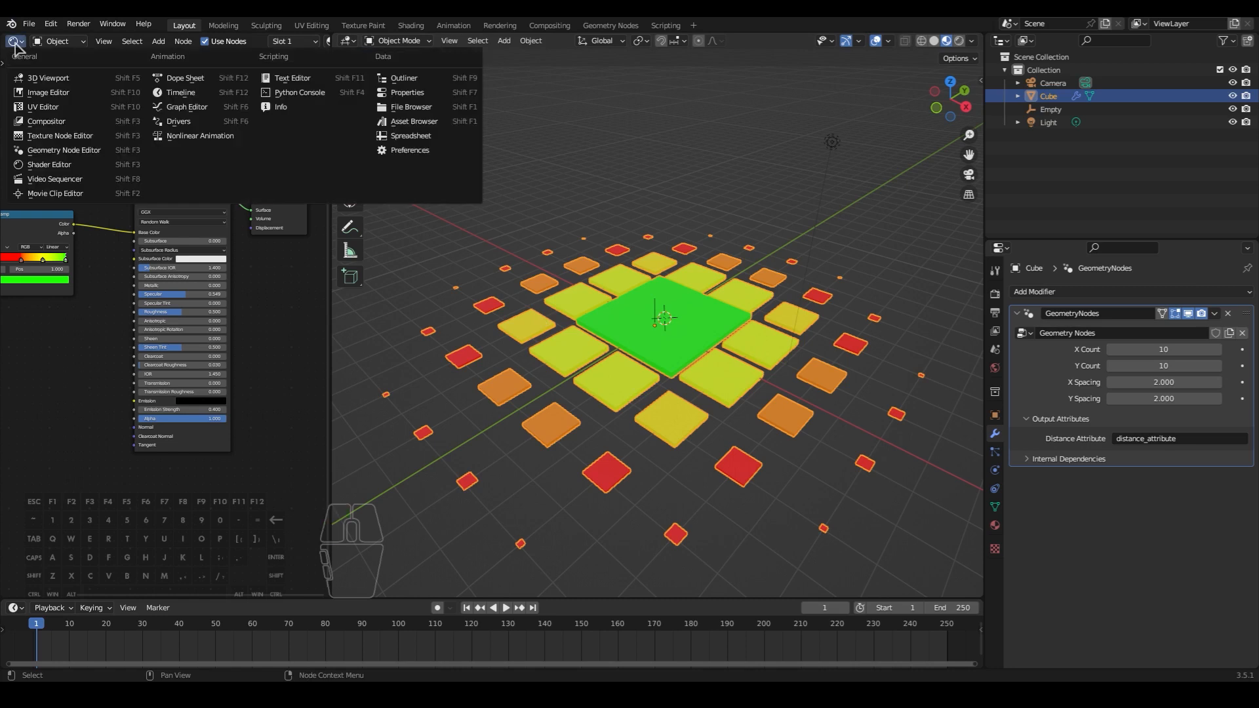
left_click(46, 150)
middle_click_drag(267, 377, 273, 368)
left_click_drag(326, 383, 712, 404)
left_click(667, 416)
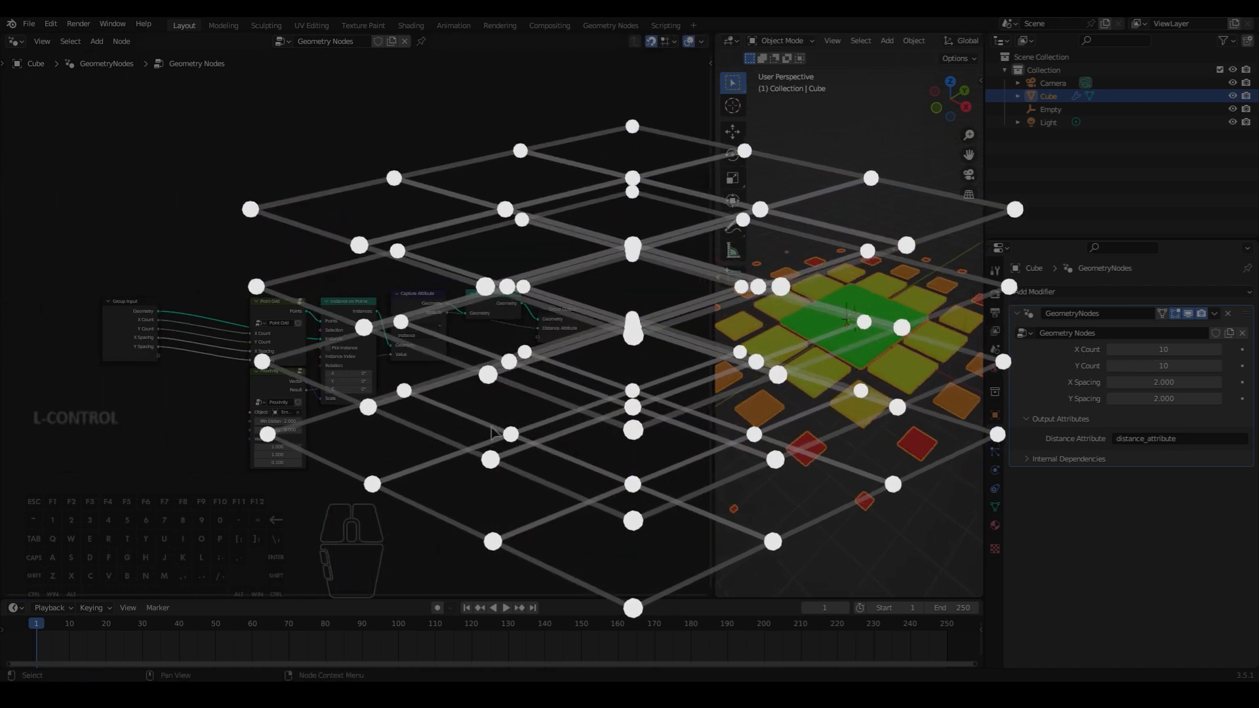
- Open the Point Grid node group for editing
scroll(453, 429, "up", 2)
middle_click_drag(450, 433, 487, 408)
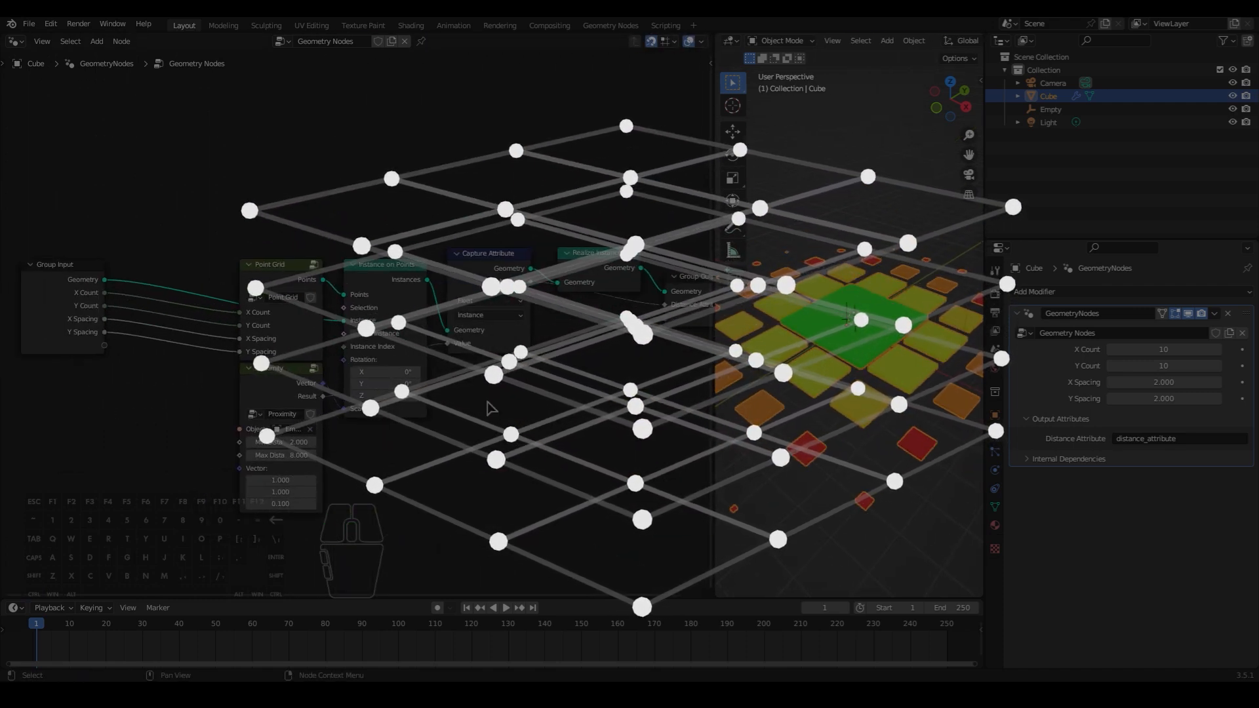
left_click(280, 279)
key("Tab")
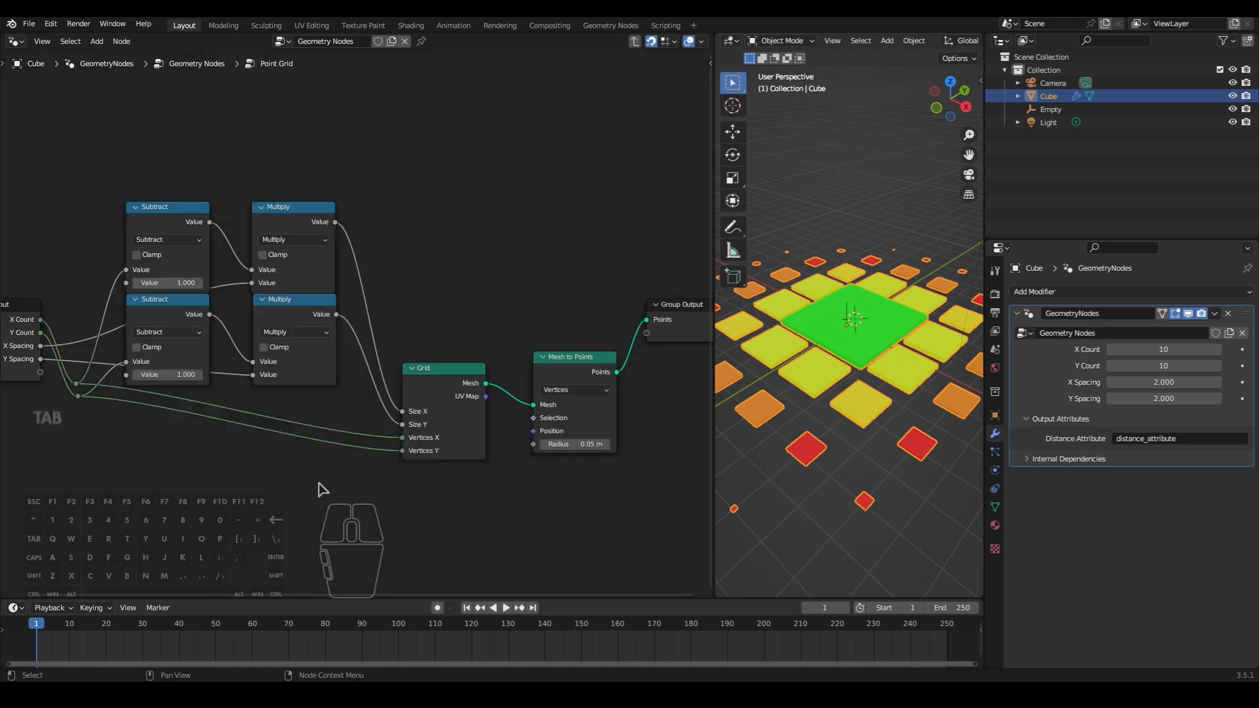
scroll(323, 489, "down", 1)
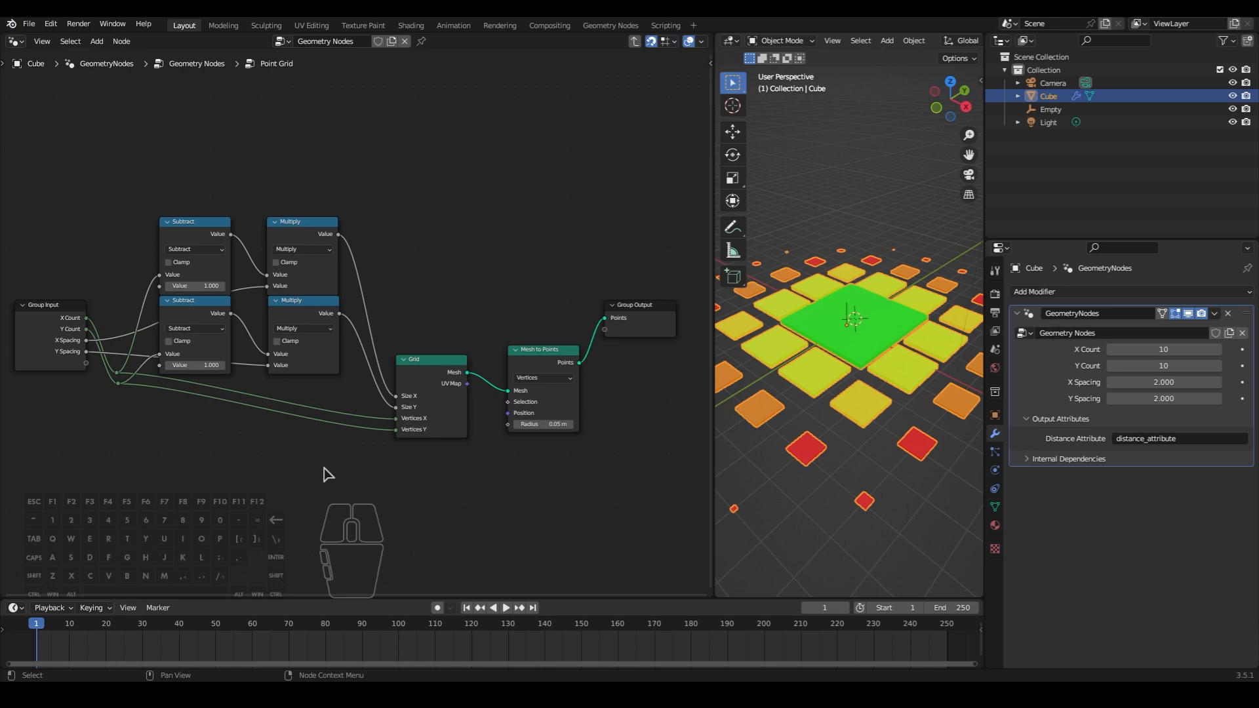
- Add a Mesh Line node above the Subtract and Multiply nodes in the Point Grid group
key("shift+a")
type("amesh lin")
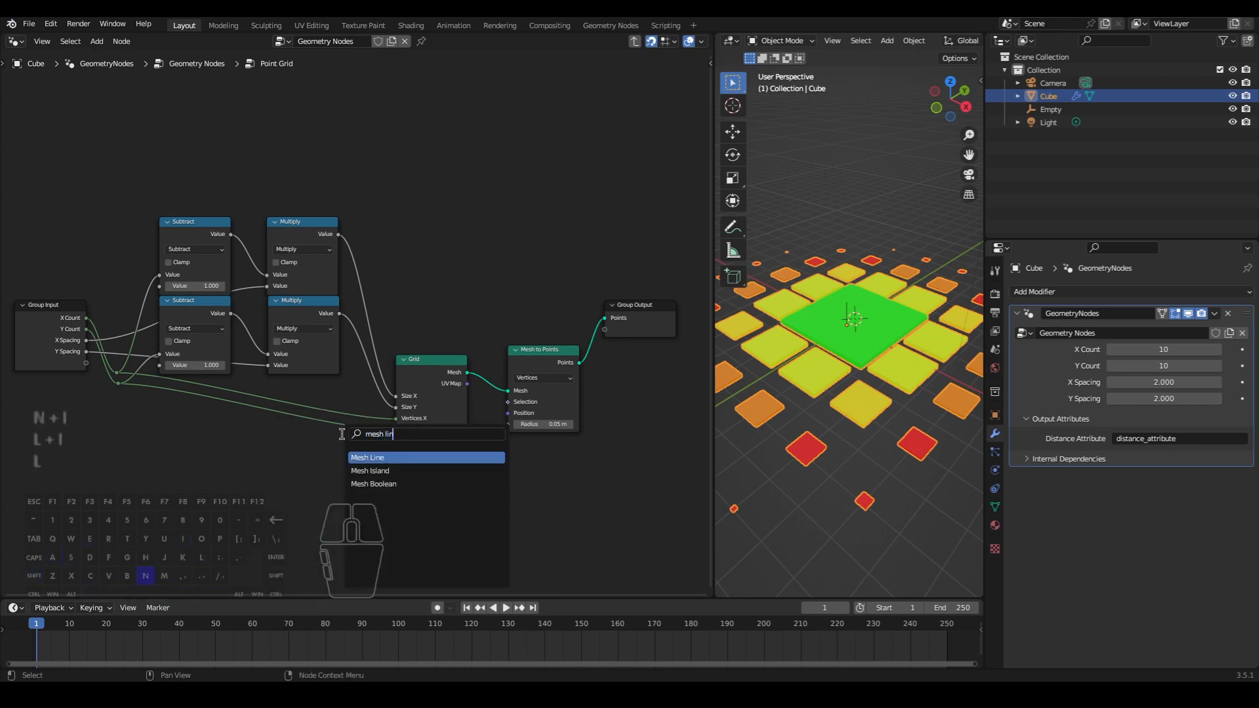
key("Return")
left_click(397, 175)
- Add a Mesh to Points node beside Mesh Line and connect the line's Mesh output to its Mesh input
key("shift+a")
type("amesh to poin")
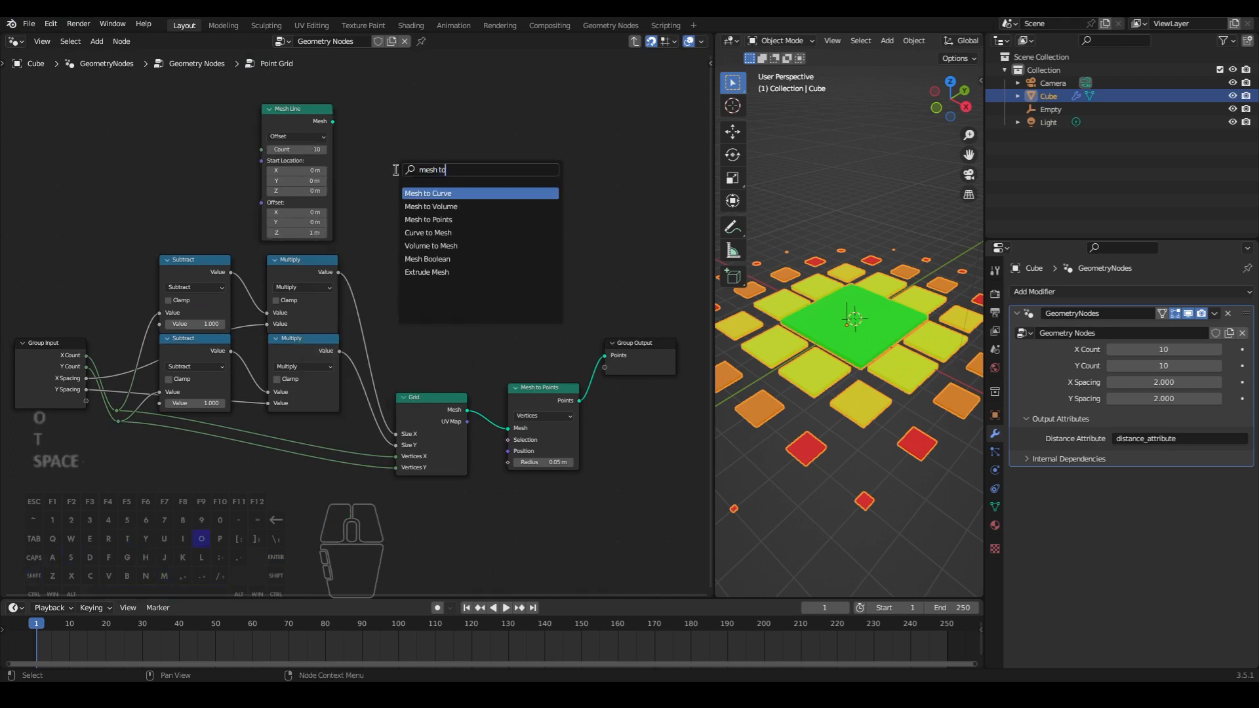
key("Return")
left_click(374, 119)
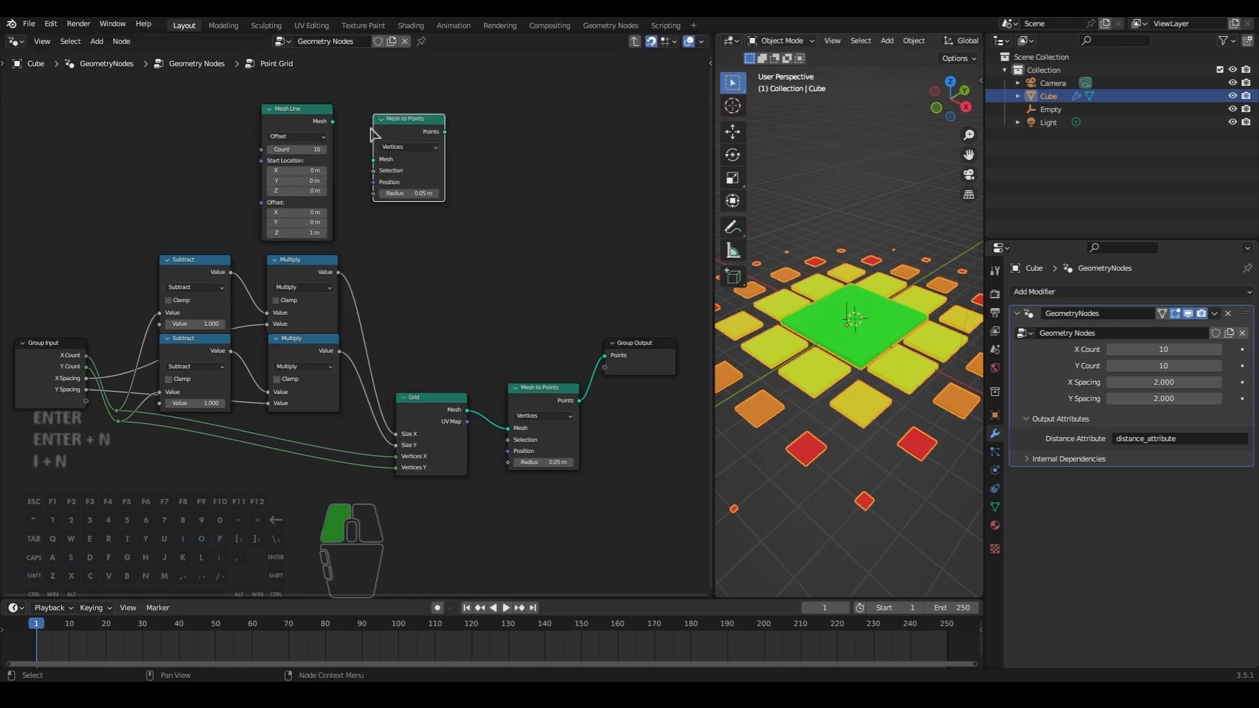
left_click_drag(333, 121, 377, 170)
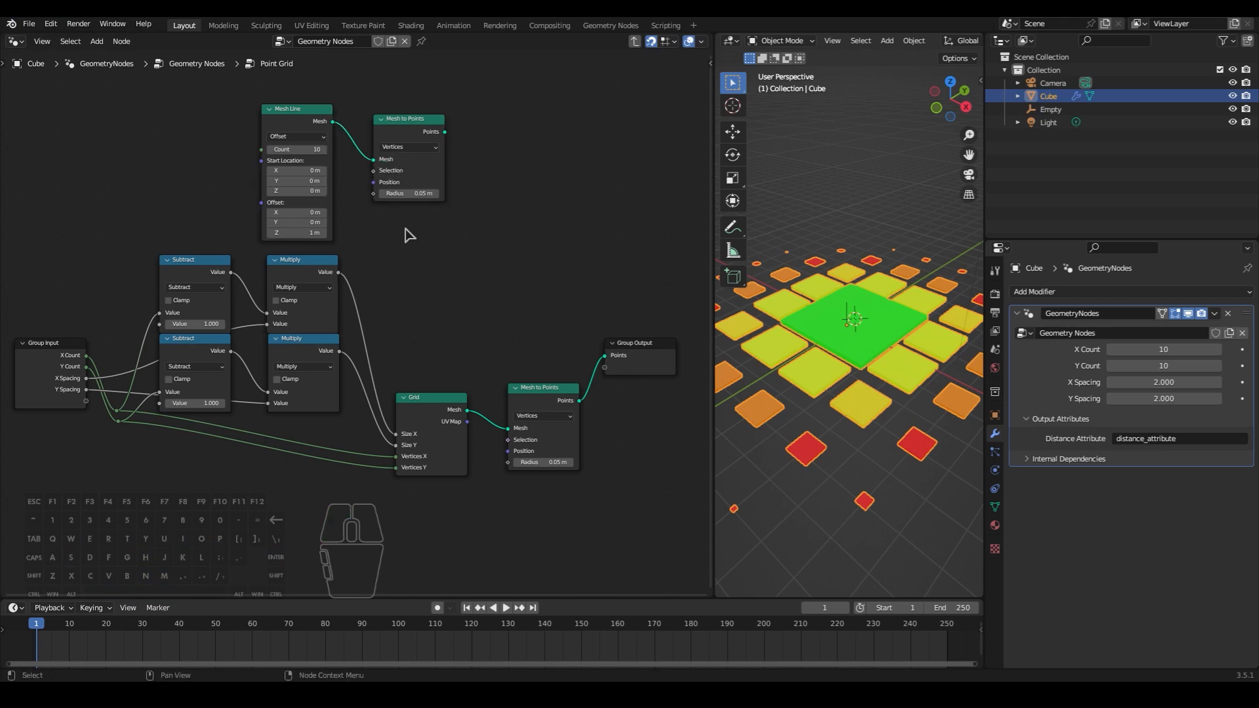
- Add an Instance on Points node and feed it the Points output of the new Mesh to Points node
key("shift+a")
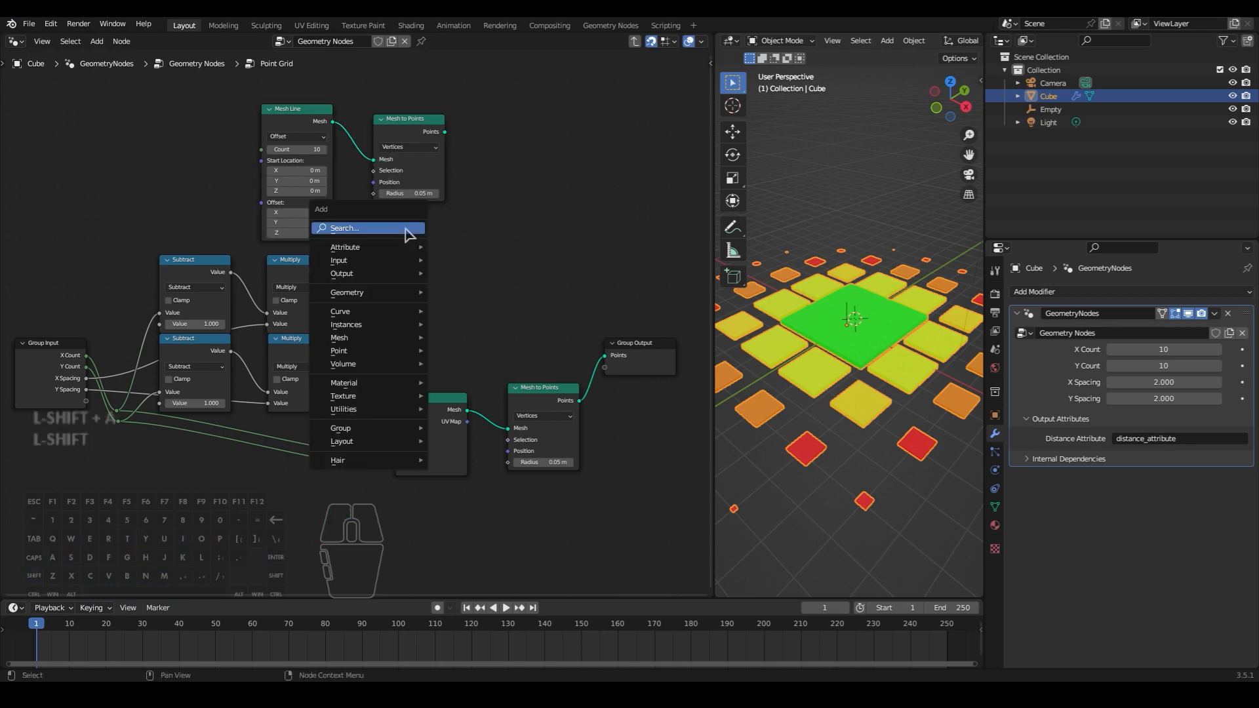
left_click(407, 230)
type("ins")
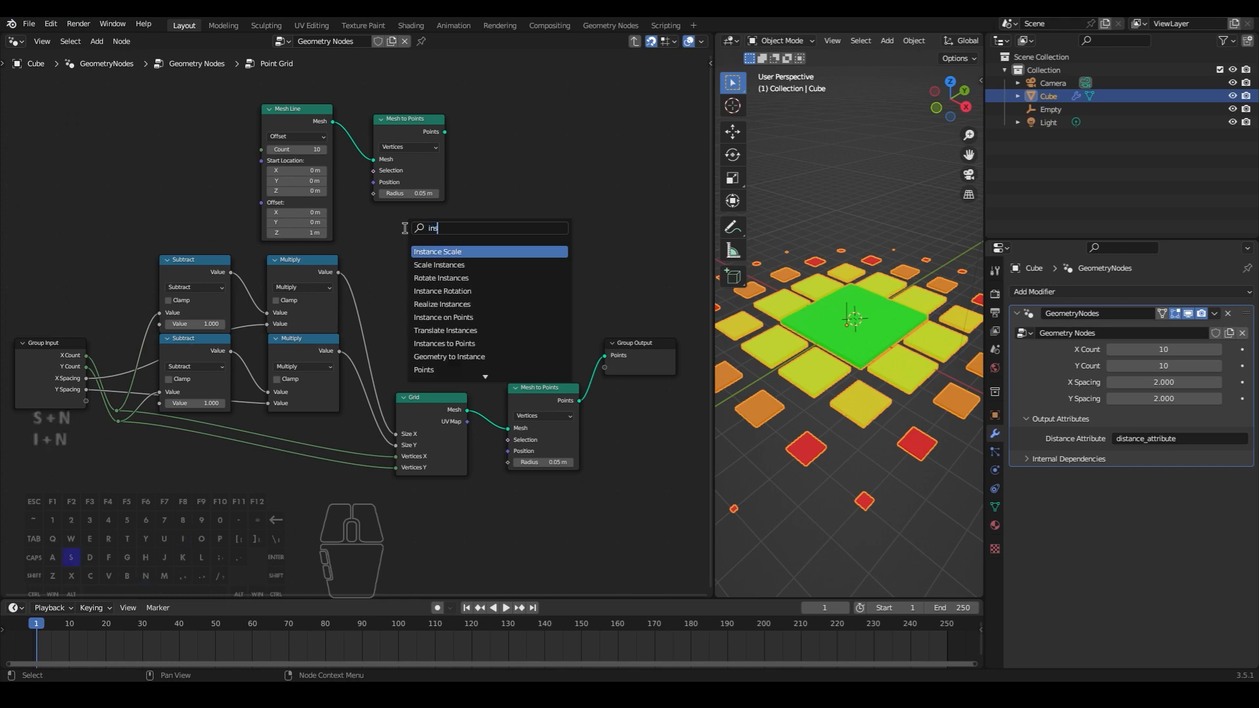
type("tance on")
key("Return")
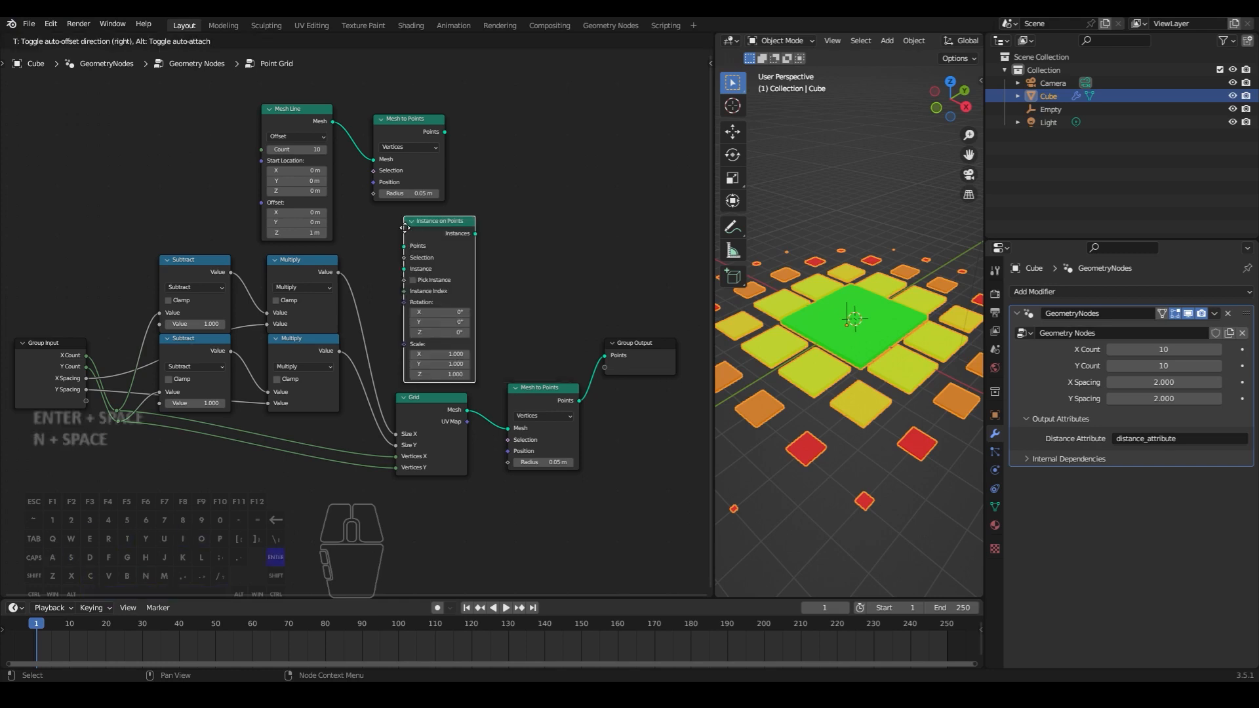
left_click(488, 125)
left_click_drag(445, 132, 482, 149)
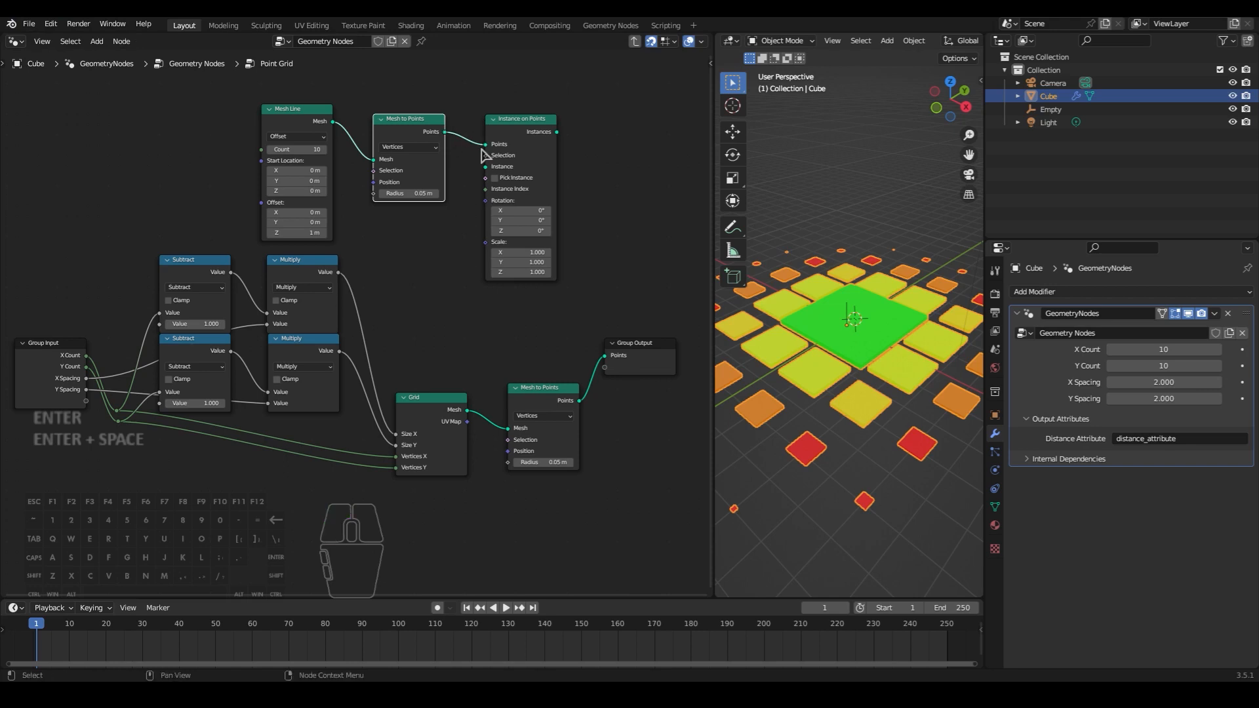
- Connect the Grid's Mesh to the Instance input of Instance on Points, and its Instances output to the Mesh to Points node before Group Output
middle_click_drag(607, 284, 571, 313)
left_click_drag(437, 430, 454, 187)
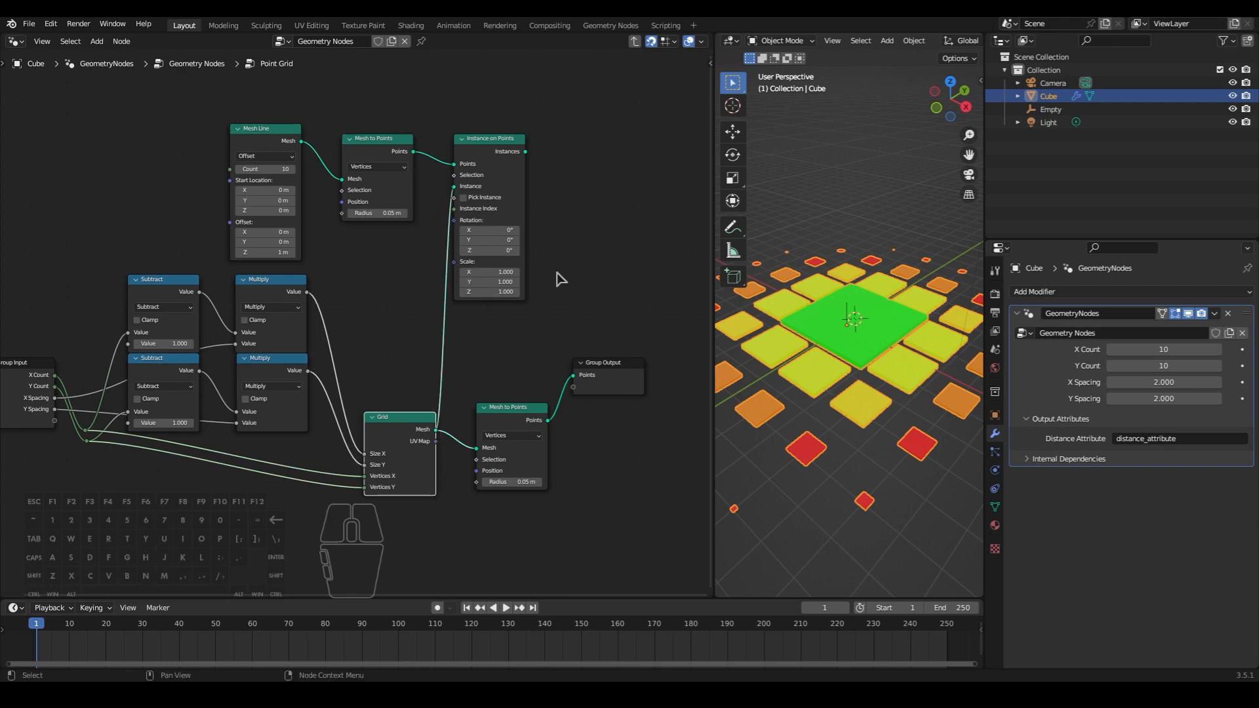
middle_click_drag(566, 287, 419, 274)
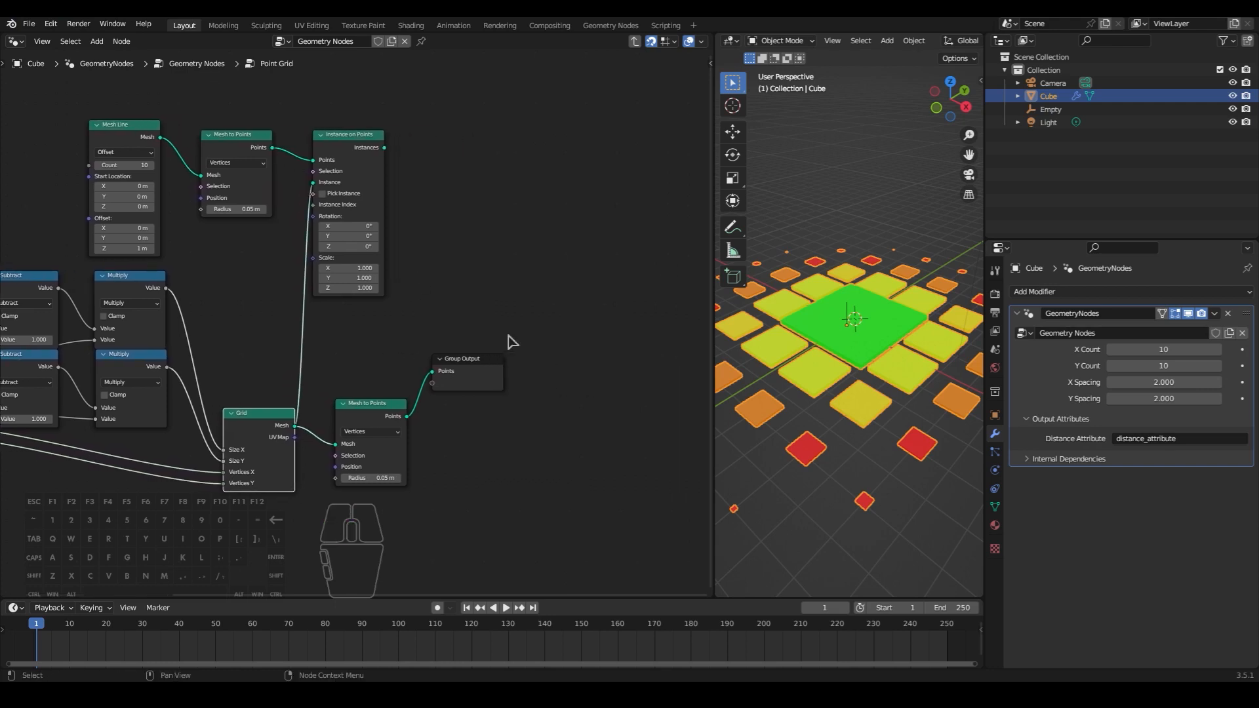
left_click(519, 342)
left_click_drag(519, 342, 387, 460)
left_click_drag(377, 416, 548, 299)
left_click(464, 232)
left_click_drag(387, 151, 507, 328)
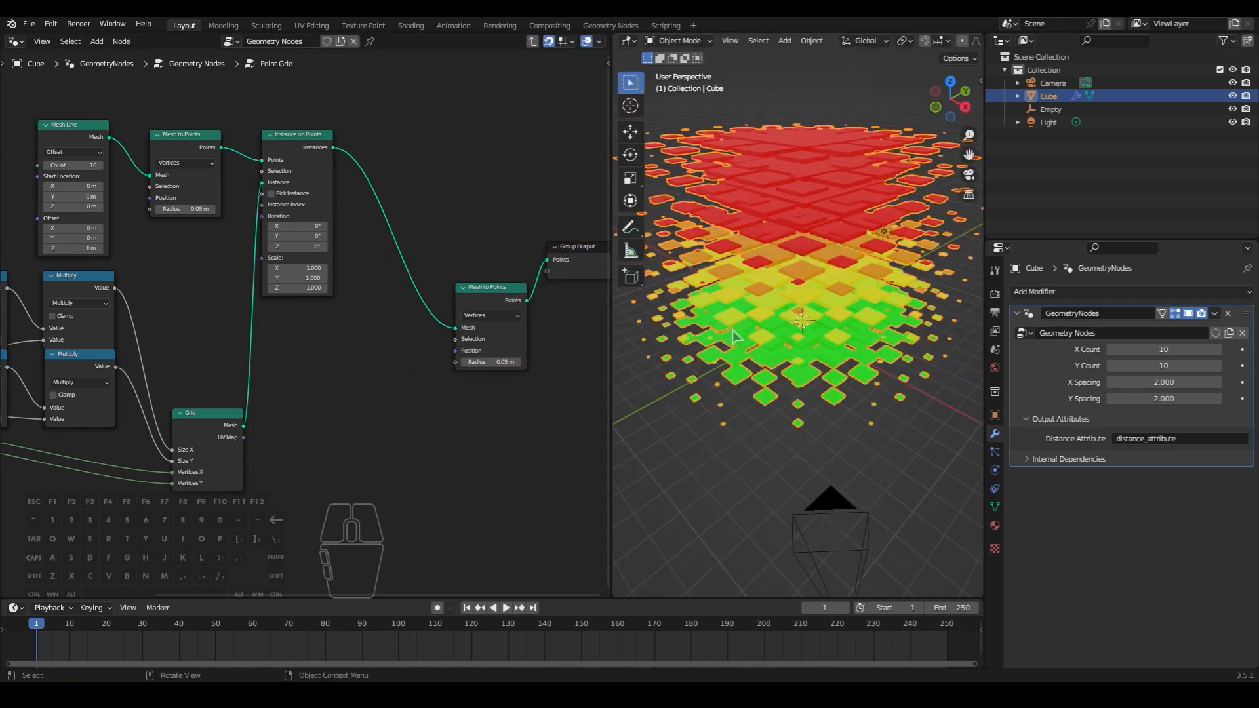
- Line up the final Mesh to Points node and the Group Output in a row after Instance on Points
left_click_drag(497, 308, 397, 190)
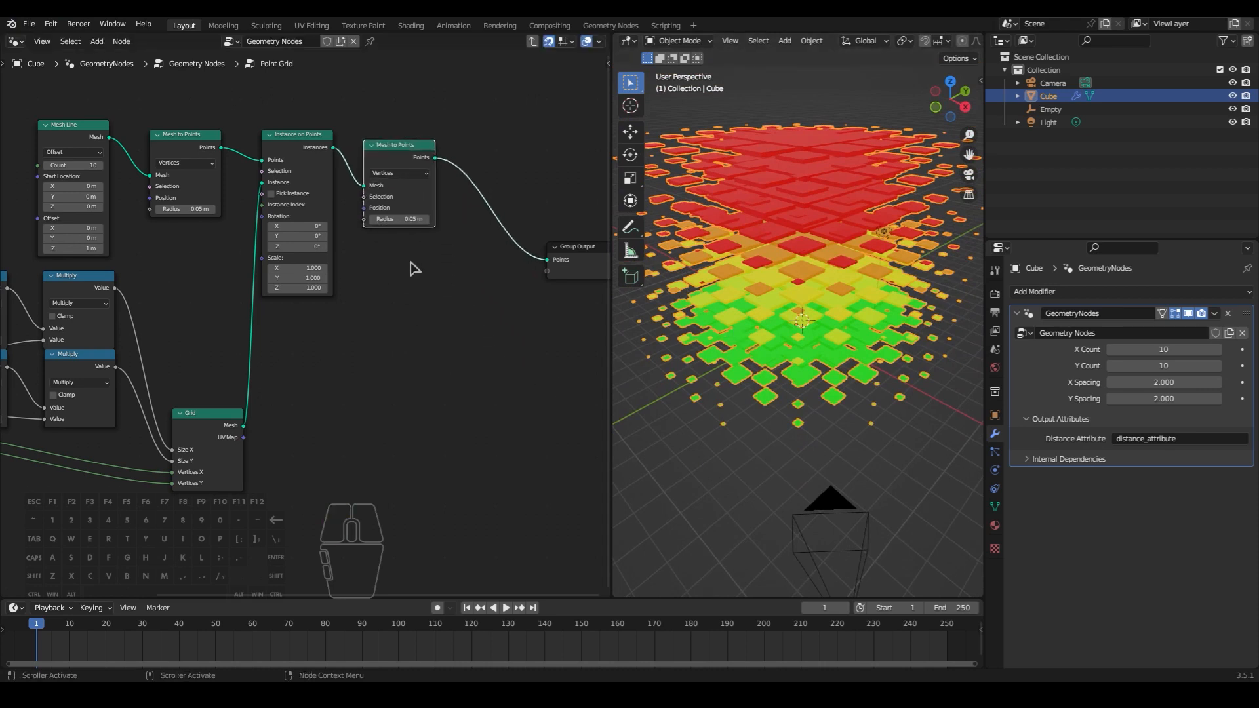
left_click_drag(404, 152, 479, 136)
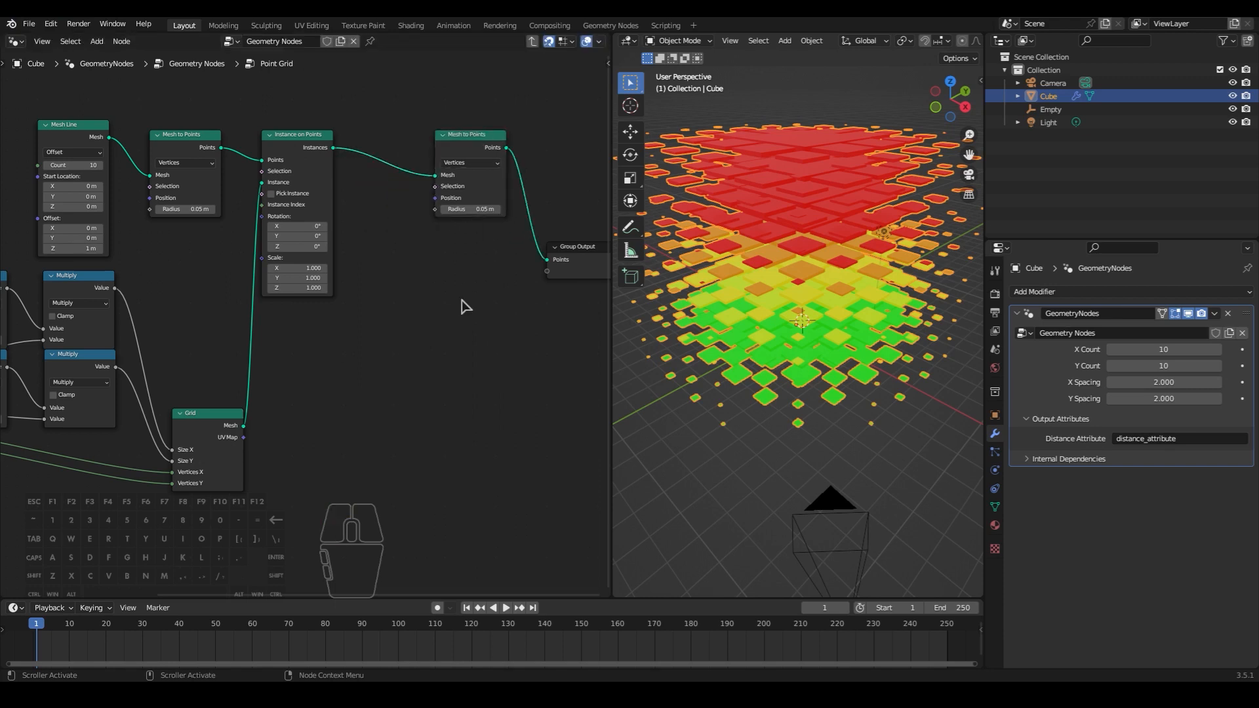
left_click_drag(564, 279, 498, 152)
left_click(484, 145, "shift")
left_click(408, 249)
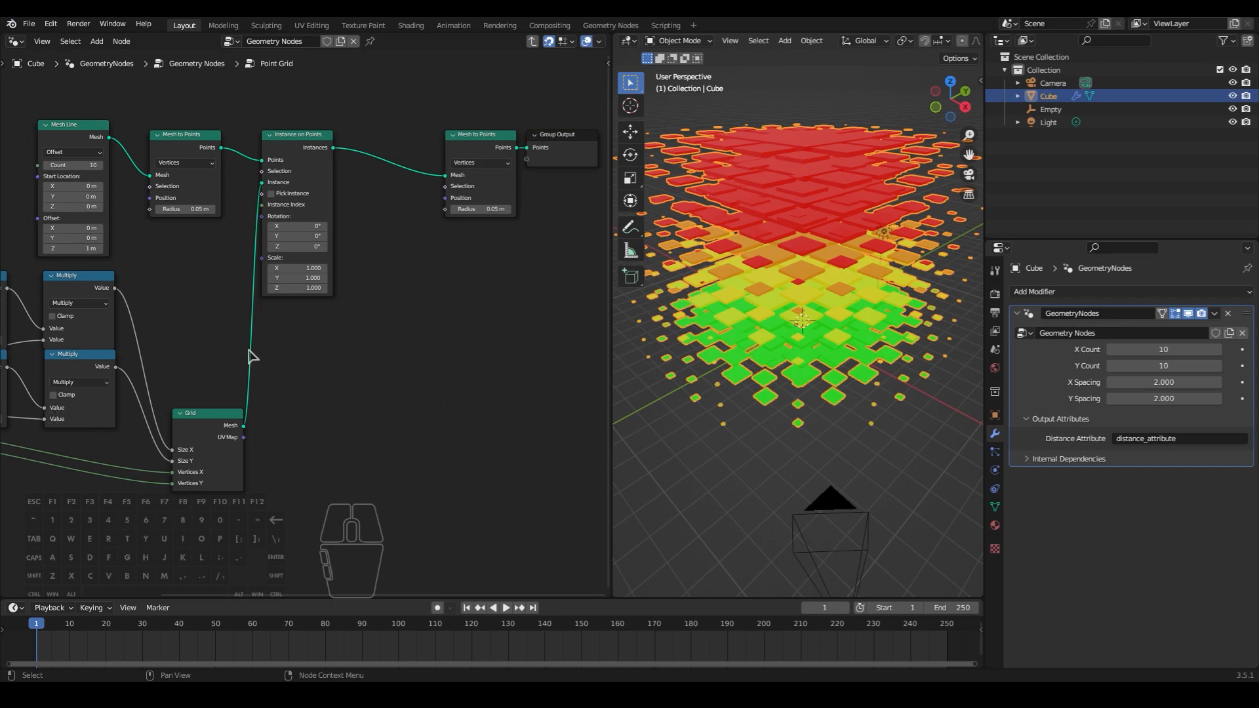
- Add a Combine XYZ node just before the Mesh Line node
middle_click_drag(202, 334, 457, 331)
key("shift+a")
type("comb")
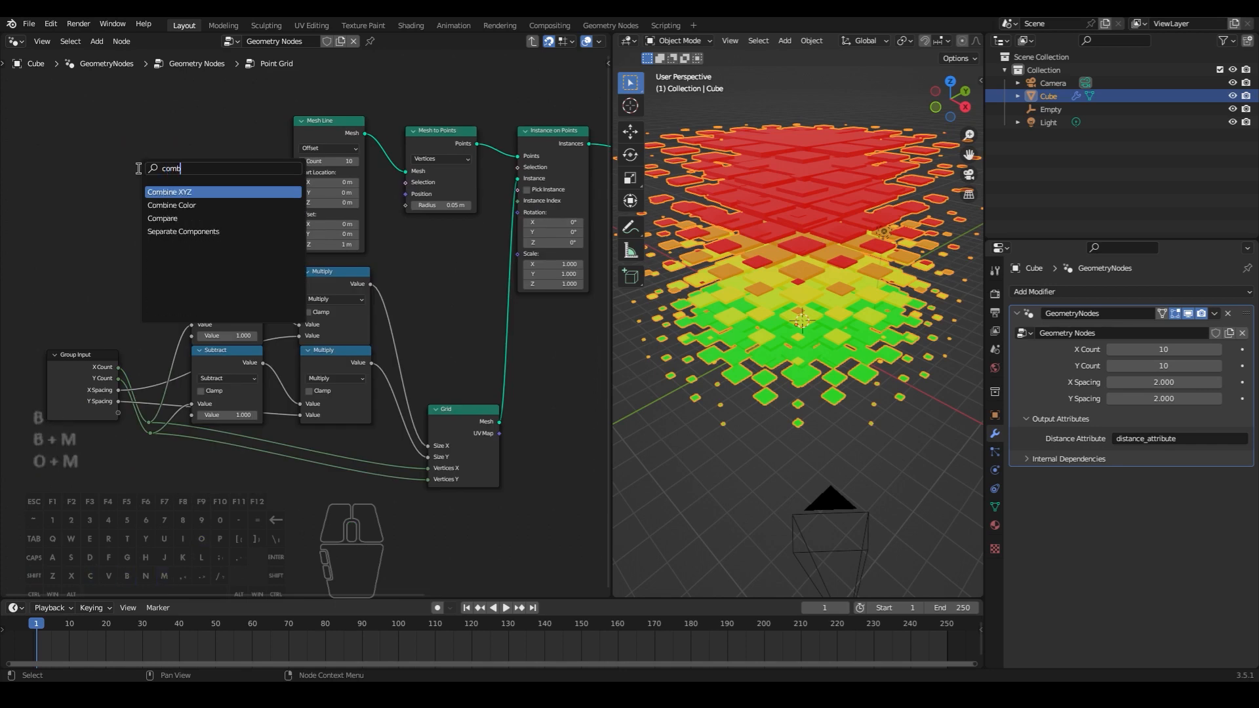
left_click(152, 192)
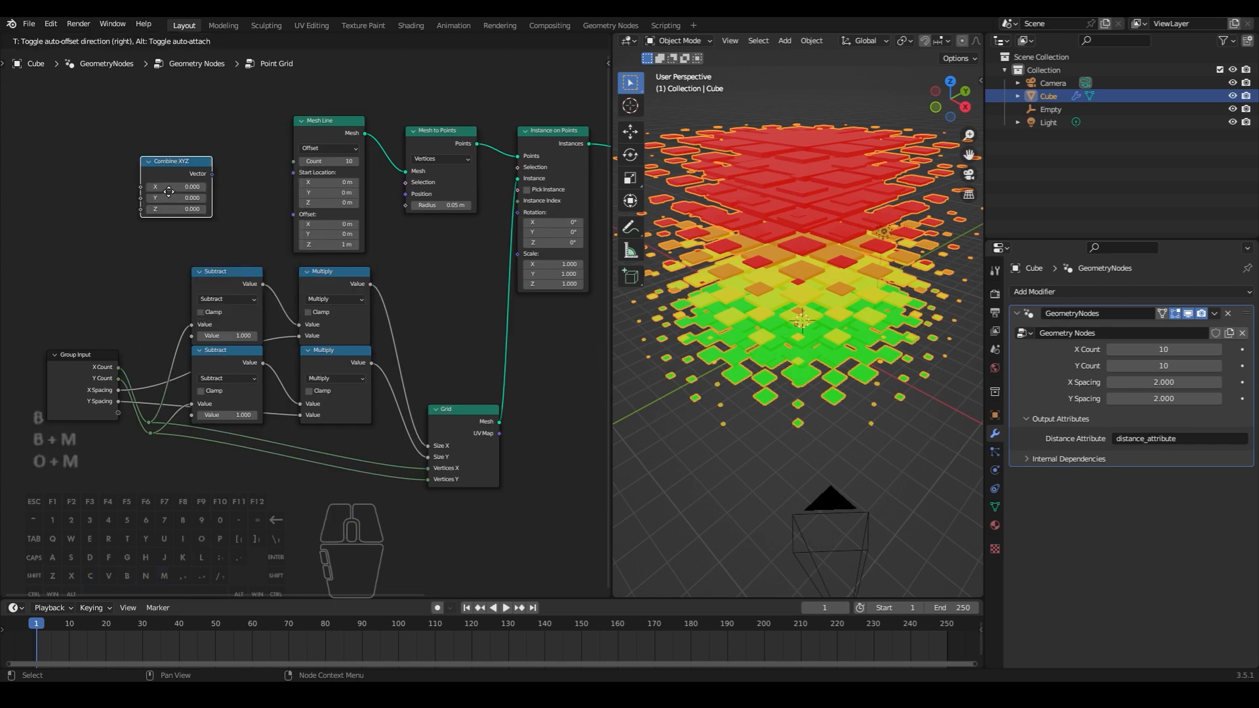
left_click(211, 167)
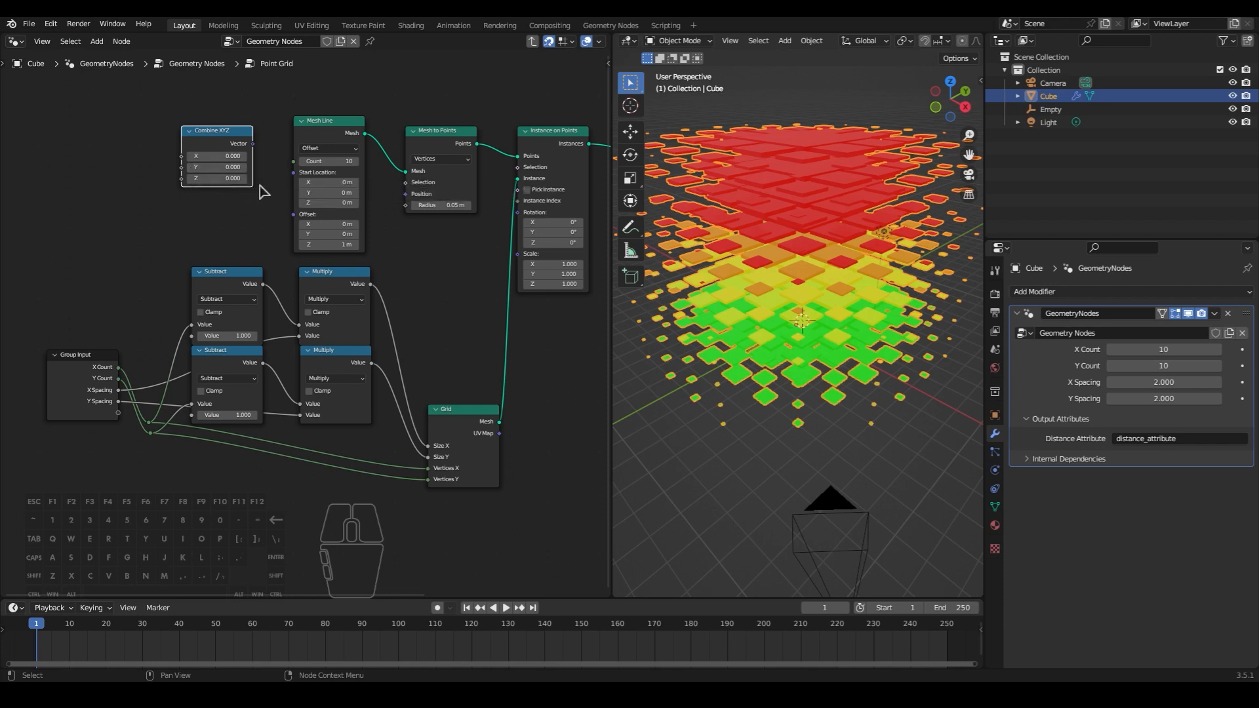
- Expose Combine XYZ's Z value as a group input and connect its Vector output to the Mesh Line's Offset
left_click_drag(182, 183, 119, 413)
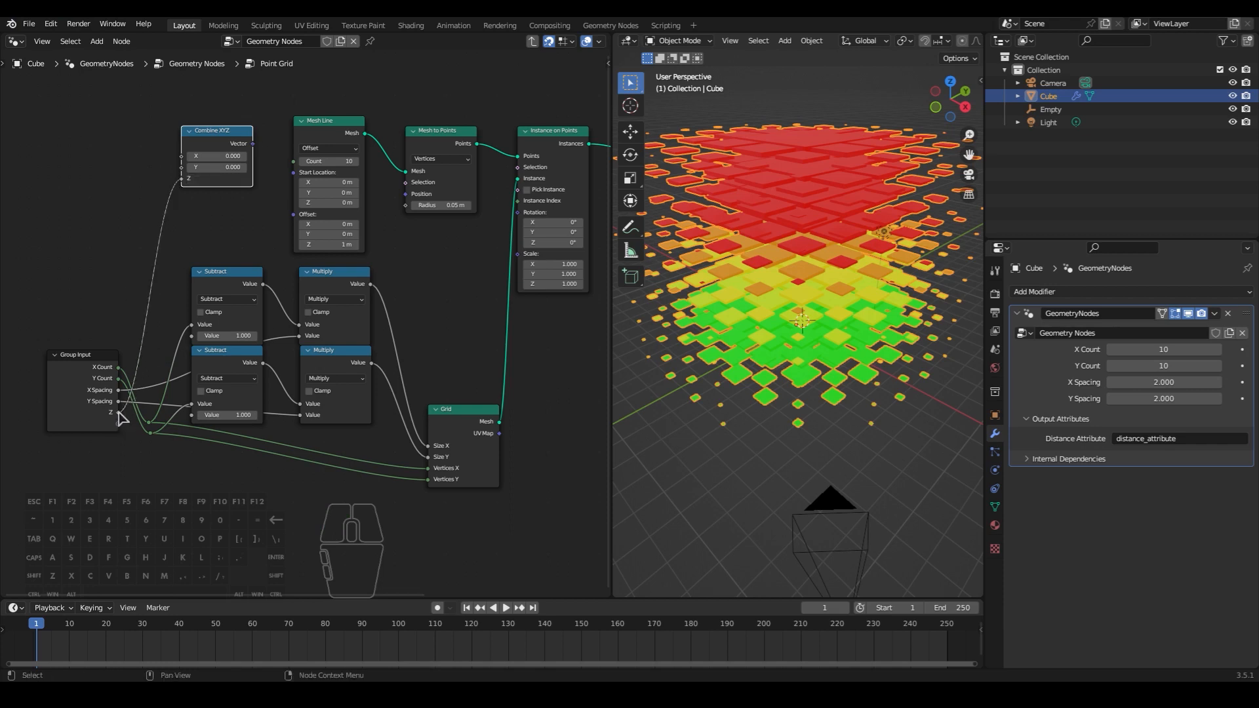
scroll(216, 231, "up", 5)
middle_click_drag(217, 231, 351, 266)
left_click_drag(354, 128, 371, 115)
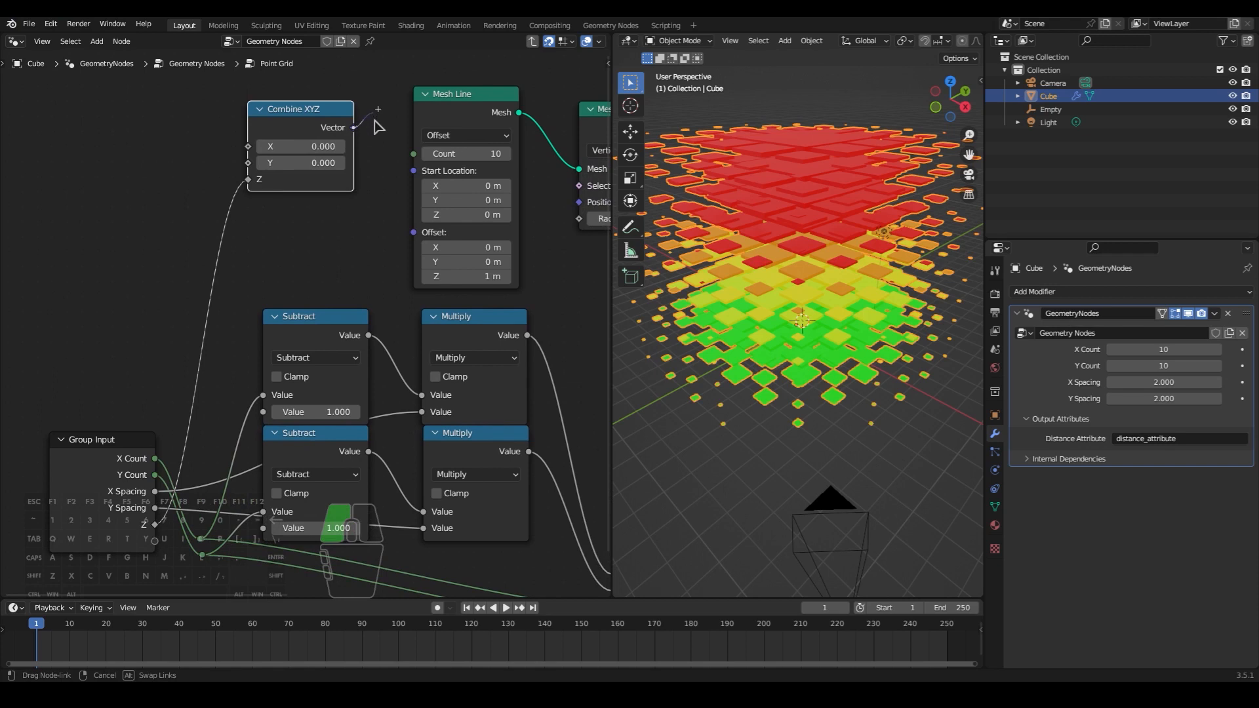
left_click_drag(388, 224, 412, 236)
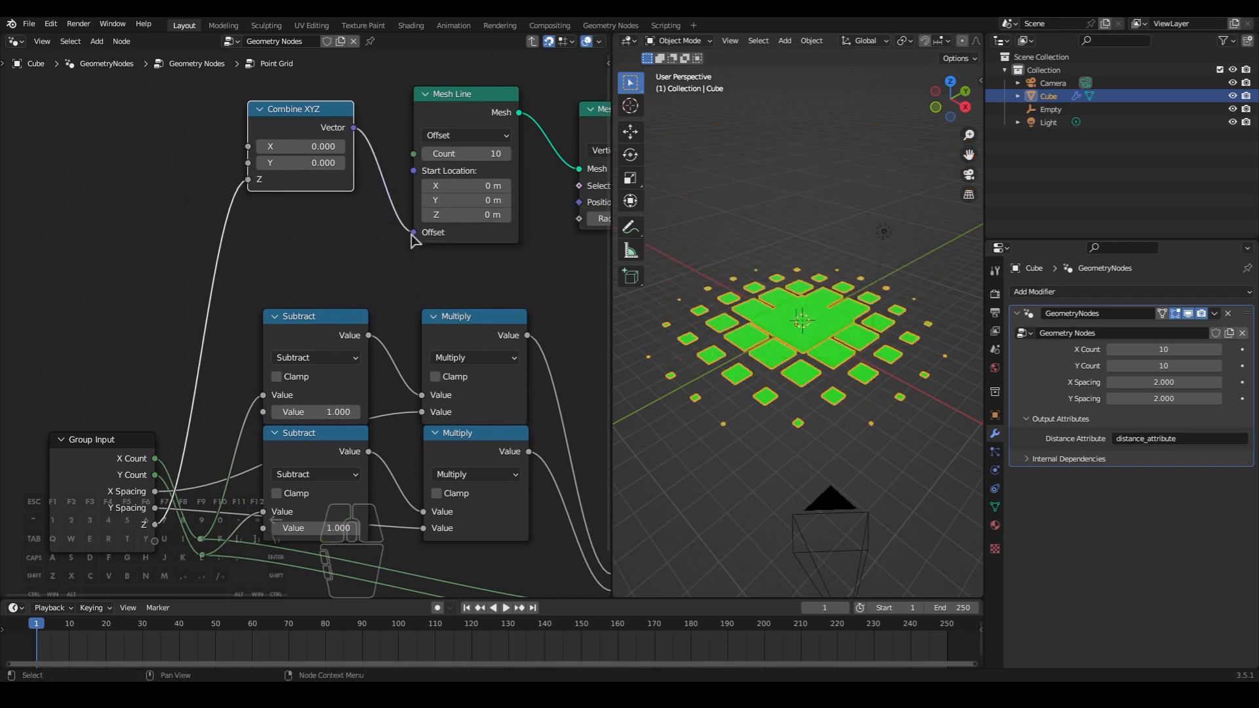
- Expose the Mesh Line's Count as a group input and rename the Z group input to "Z Spacing"
left_click_drag(414, 155, 156, 541)
key("n")
left_click(511, 121)
left_click(545, 177)
type("Spacing")
key("Return")
- Rename the Count group input to "Z Count" and move it up to directly after Y Count
left_click(509, 134)
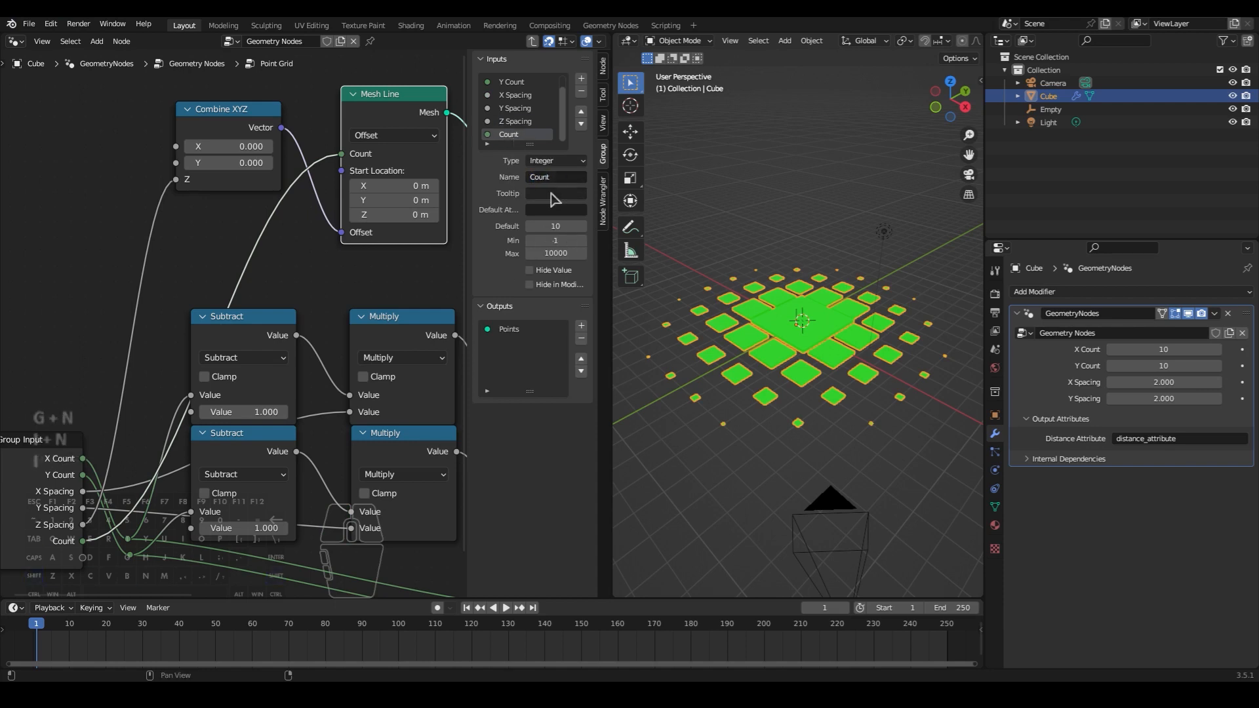
type("Z")
key("Return")
left_click(581, 113)
left_click(581, 113)
left_click(581, 113)
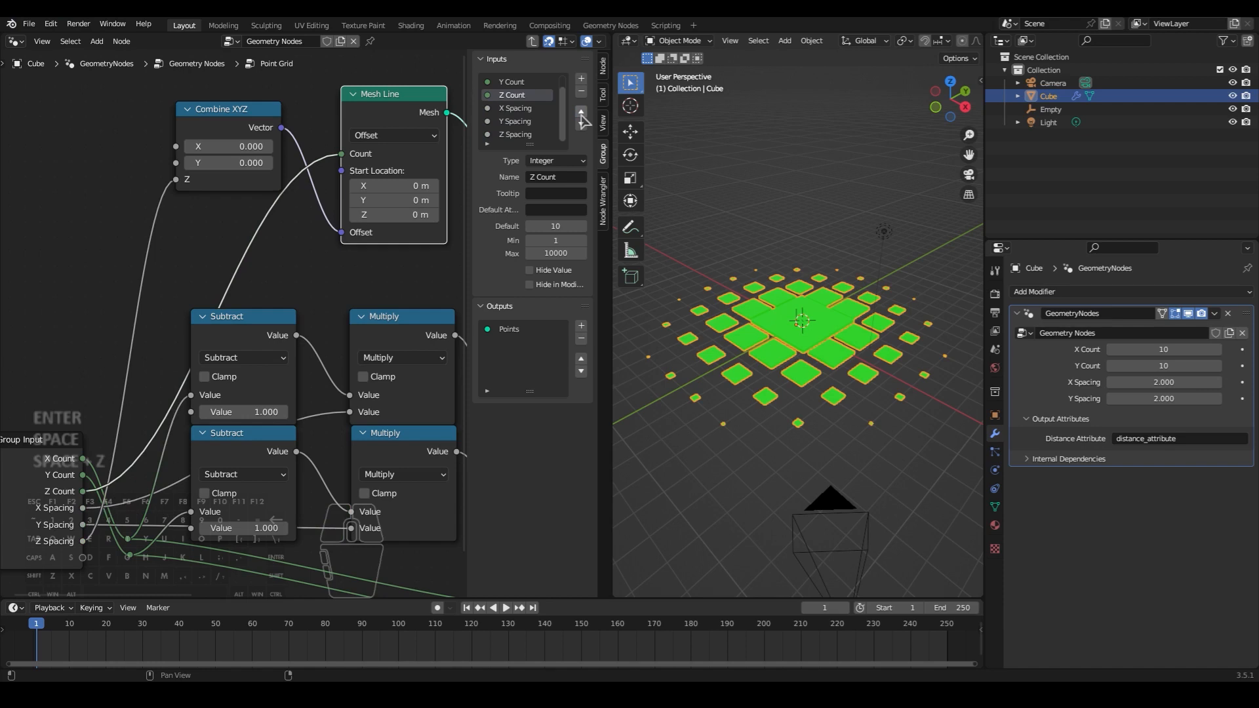
- Return to the main node tree and set the Point Grid node's Z Spacing to 1
middle_click_drag(398, 251, 368, 252)
key("Tab")
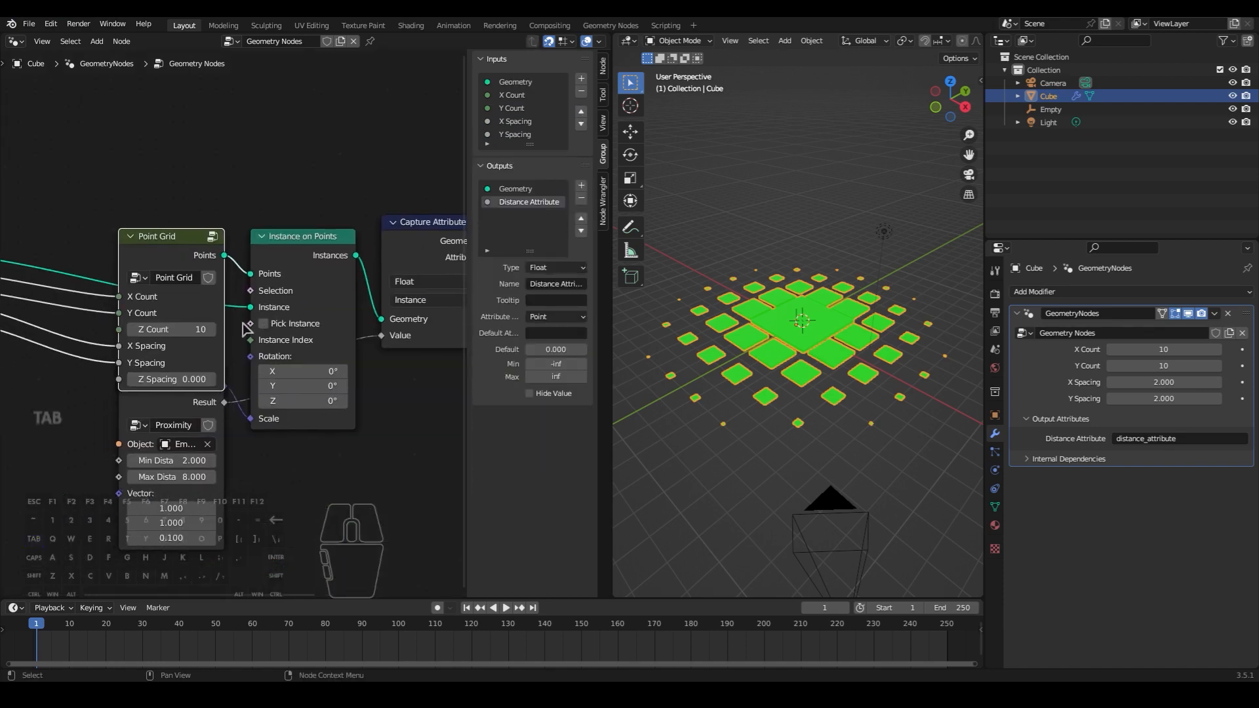
left_click(187, 380)
type("1")
key("Return")
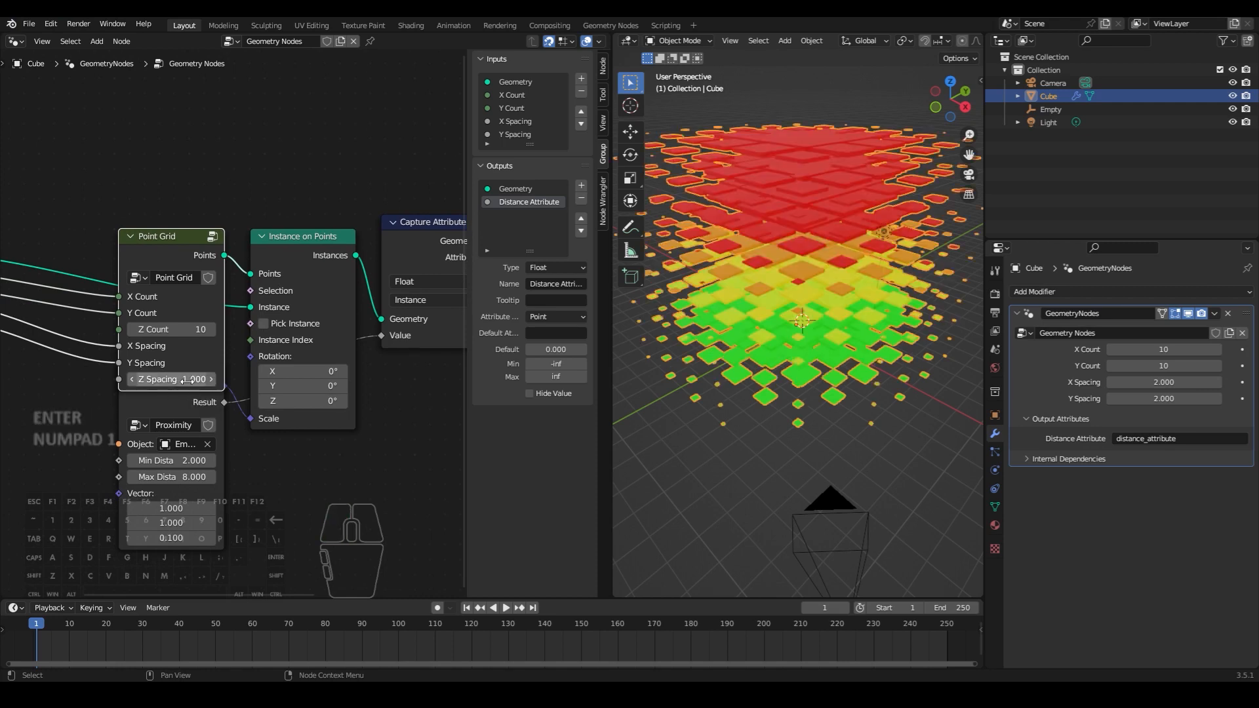
- Move the Proximity node lower and link Point Grid's Z Count and Z Spacing to the Group Input, with Z Count placed after Y Count
left_click_drag(213, 413, 209, 462)
left_click(290, 474)
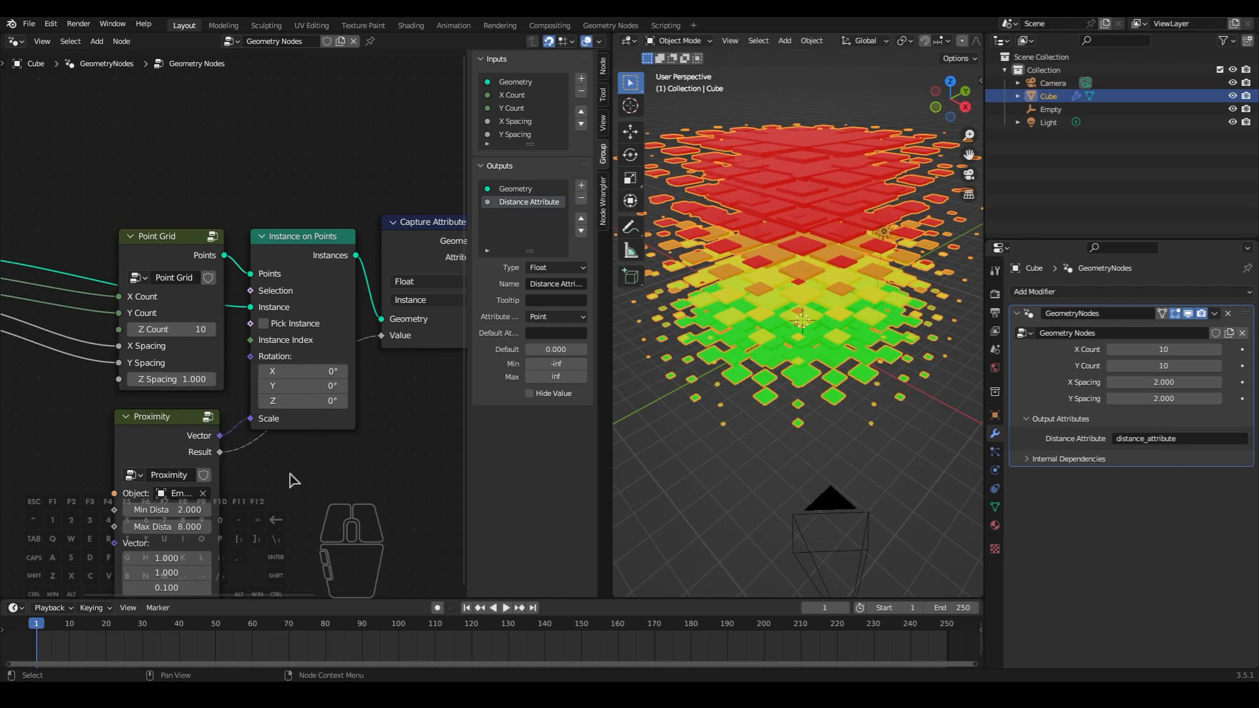
middle_click_drag(79, 487, 222, 480)
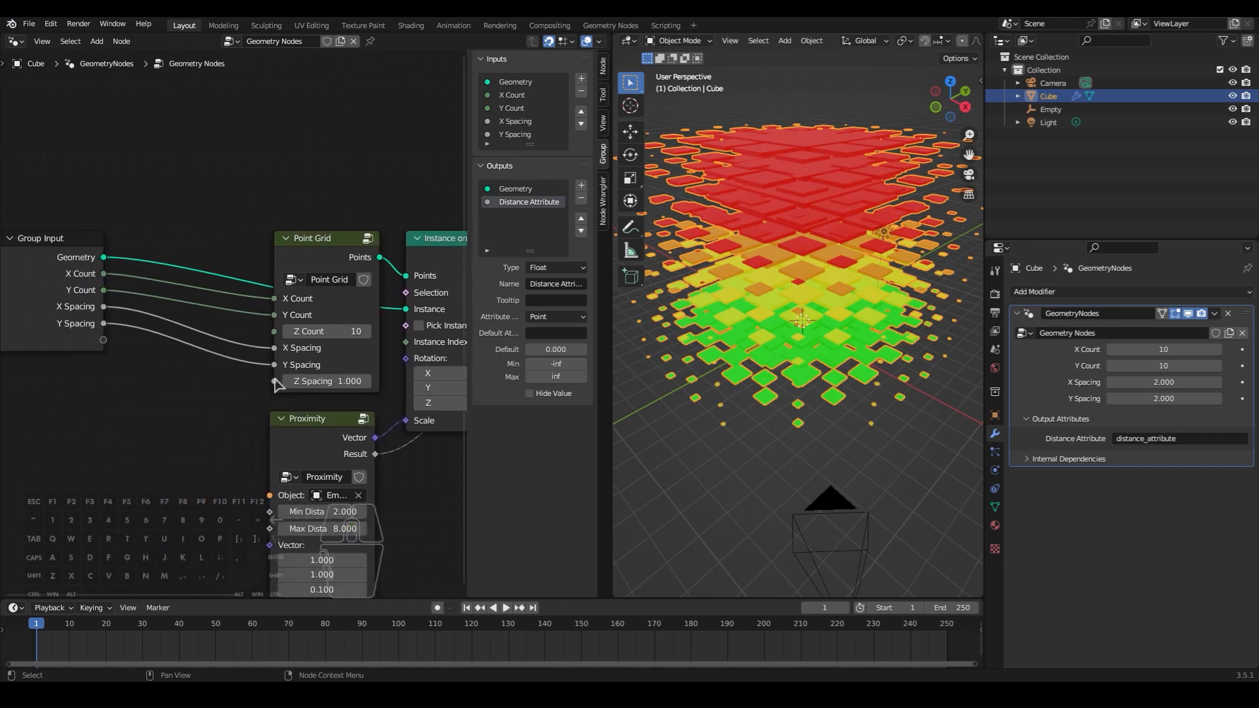
left_click_drag(275, 332, 103, 339)
left_click_drag(275, 382, 104, 357)
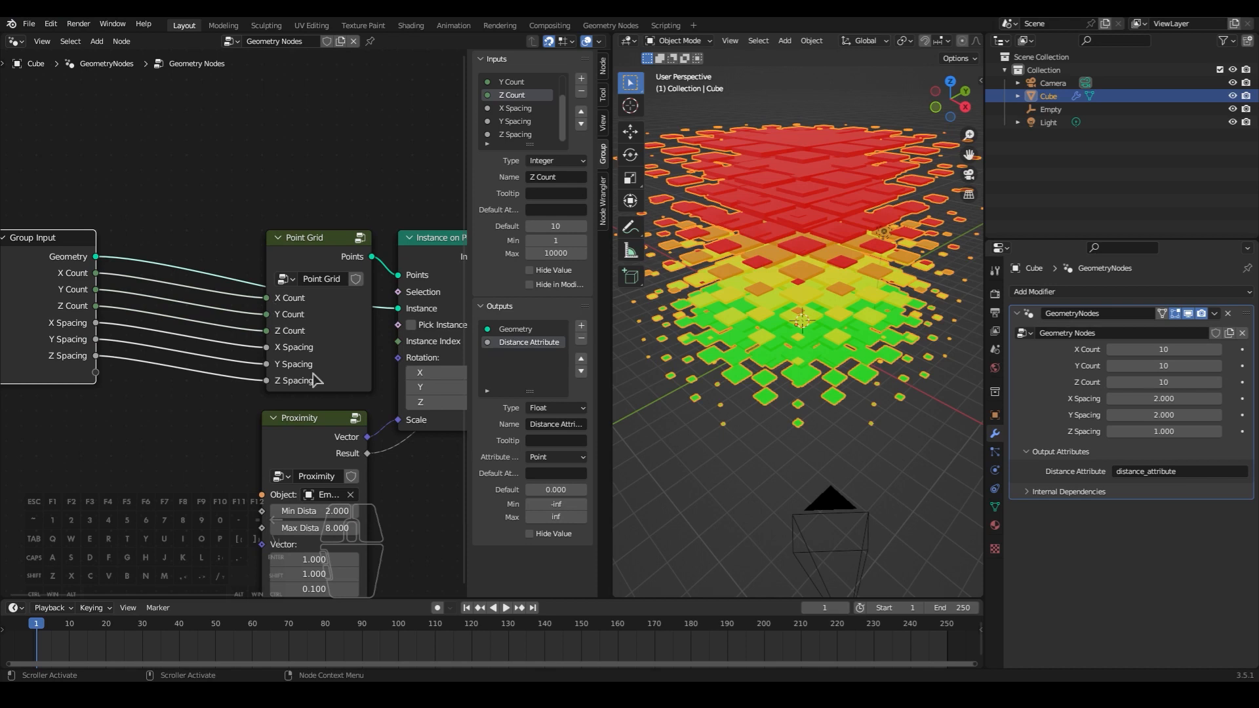
left_click(203, 429)
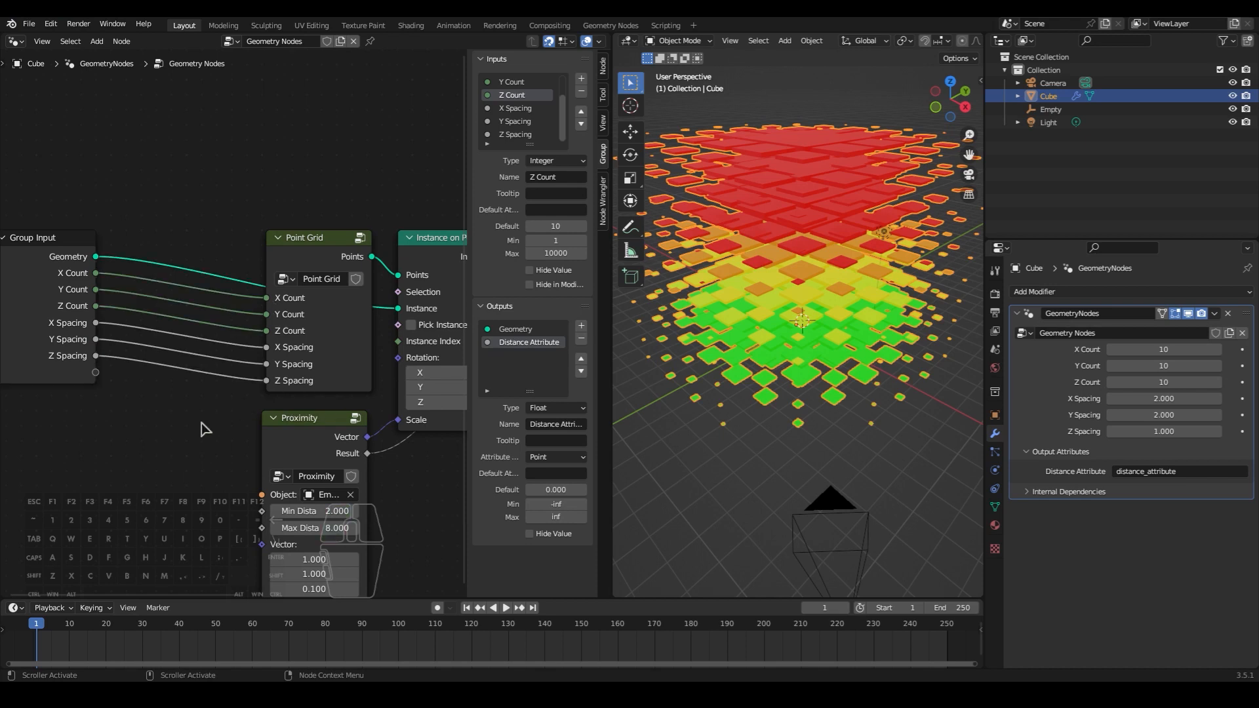
left_click_drag(611, 389, 598, 388)
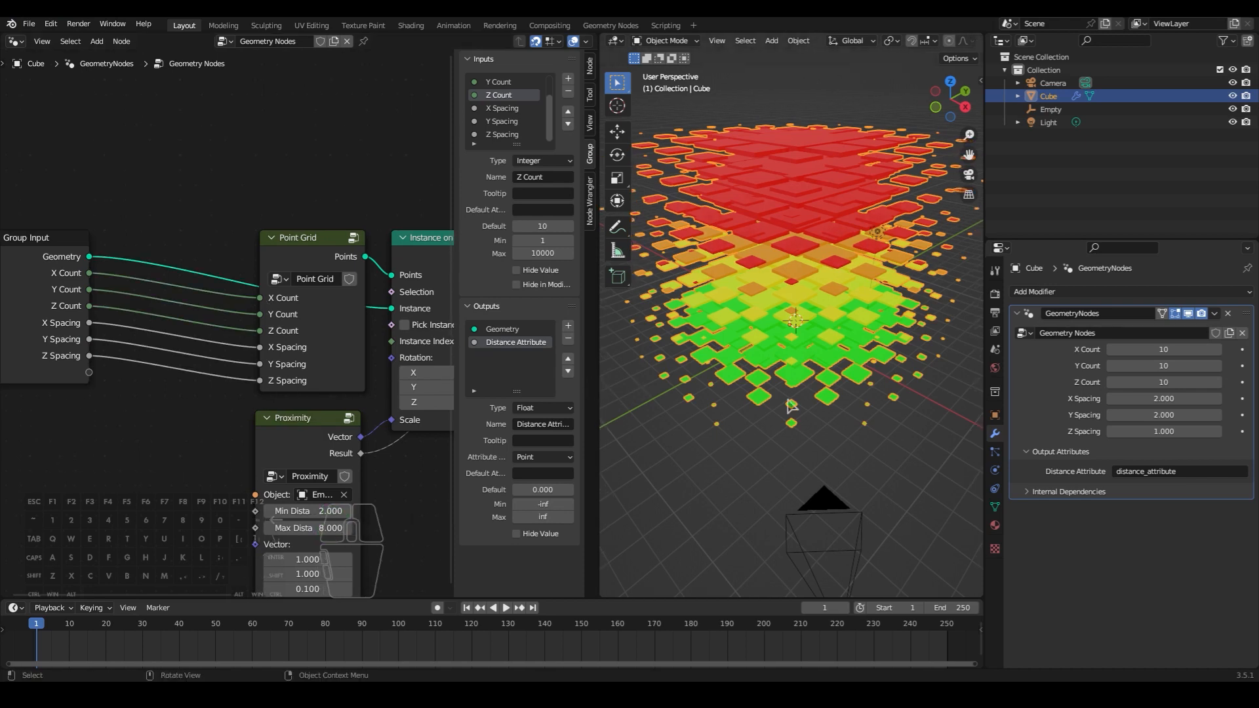
- Try moving the Empty freely and within the XY plane to test how the 3D grid reacts, cancelling each move
left_click(1050, 110)
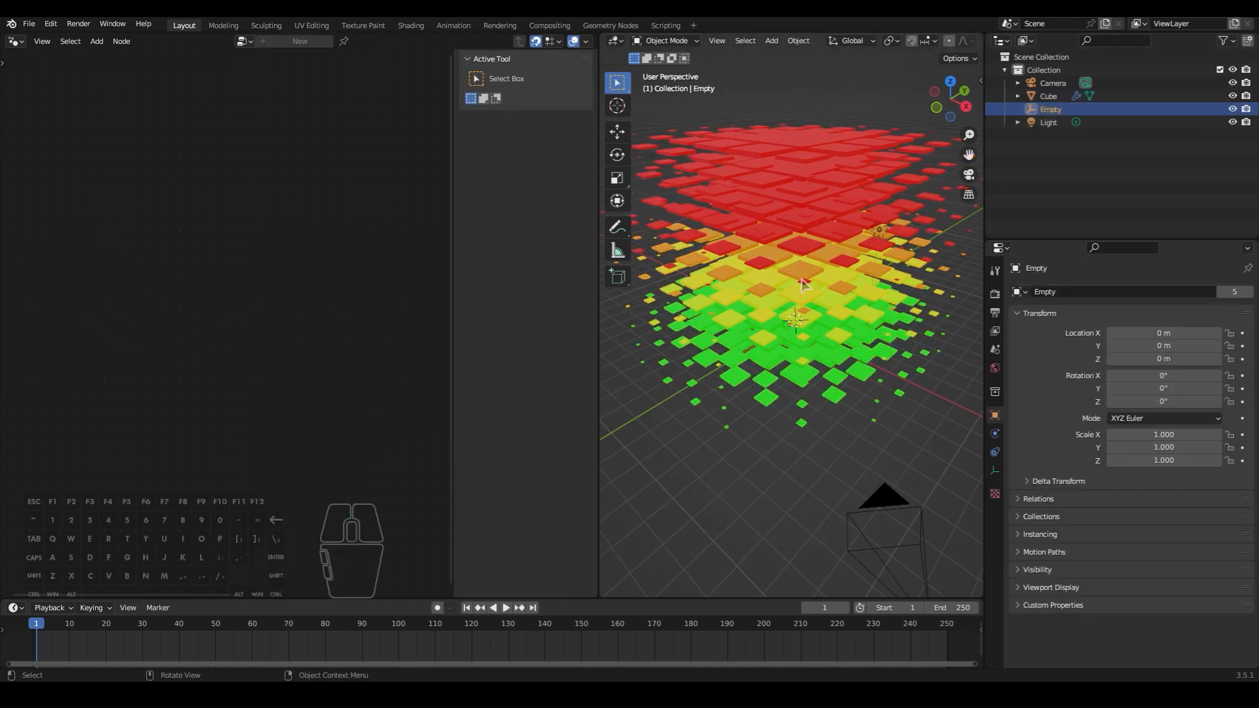
key("g")
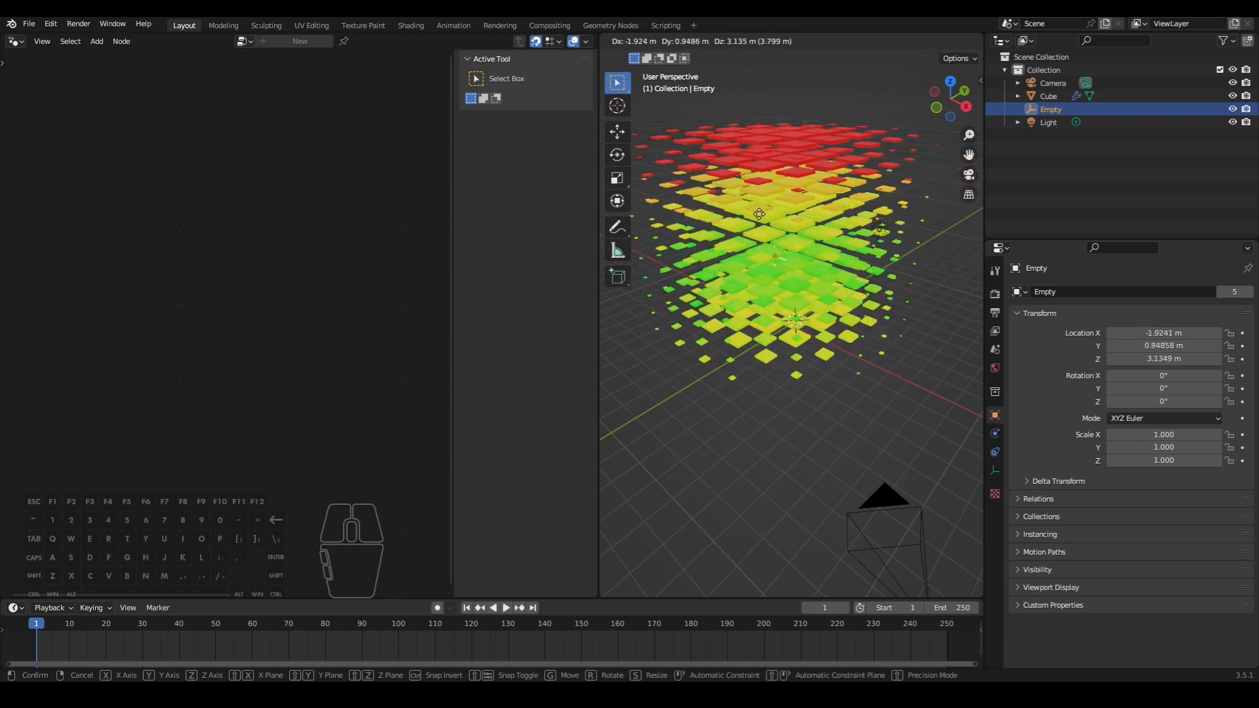
key("shift+z")
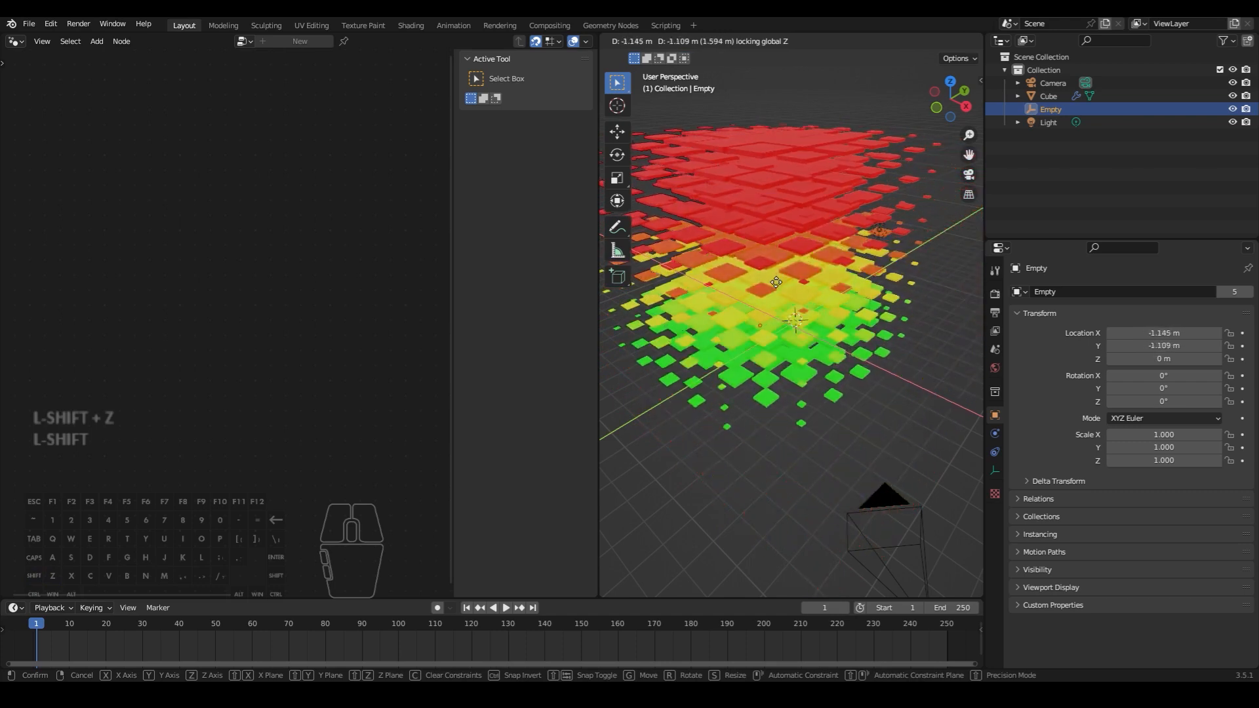
right_click(690, 330)
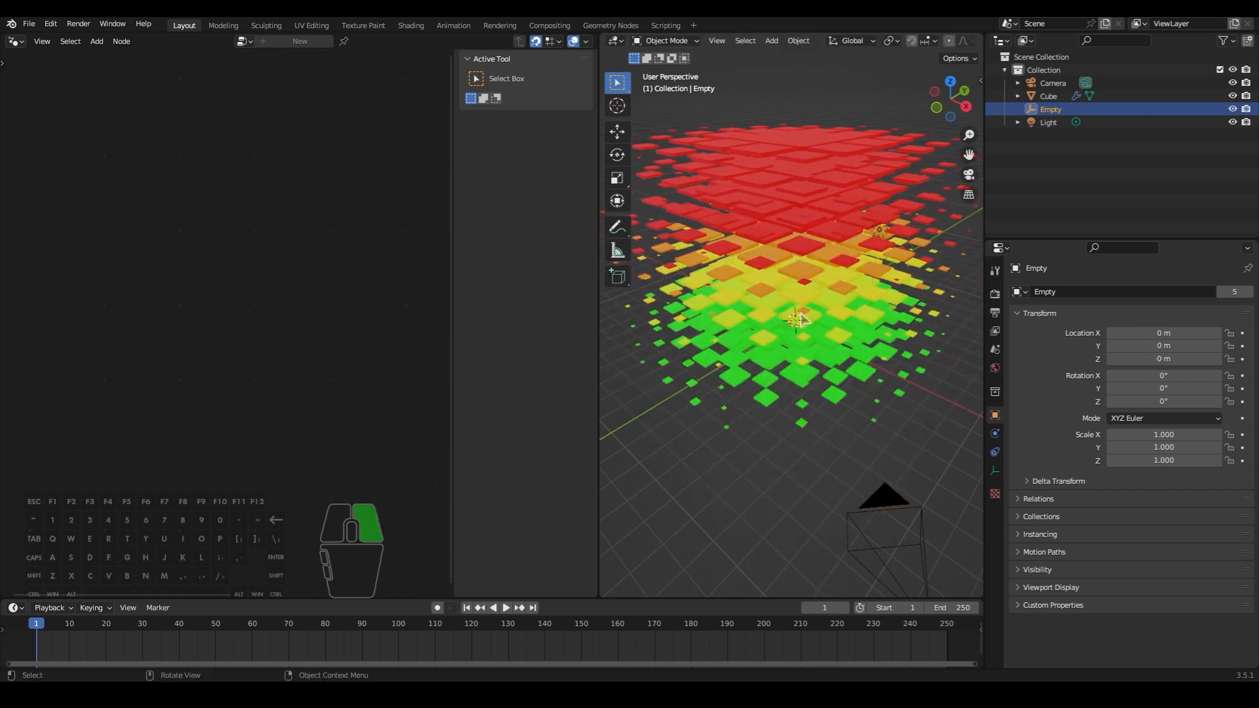
key("ctrl+space")
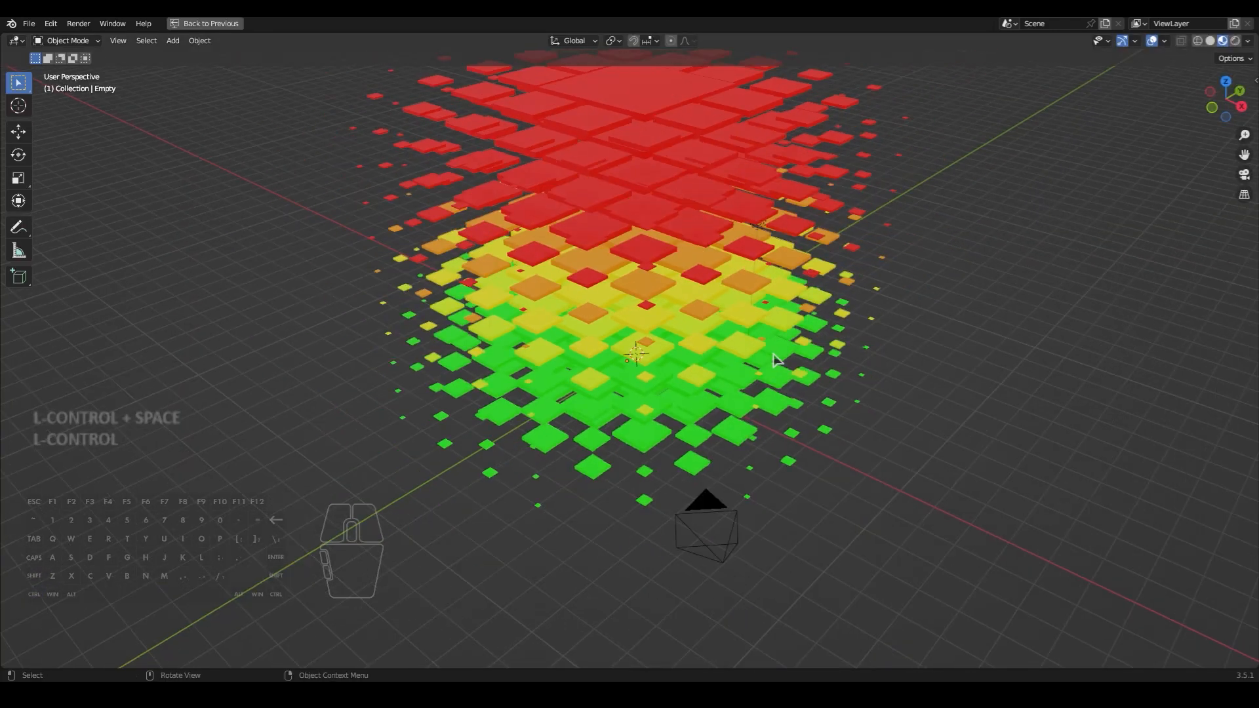
key("shift+space")
key("g")
key("shift+z")
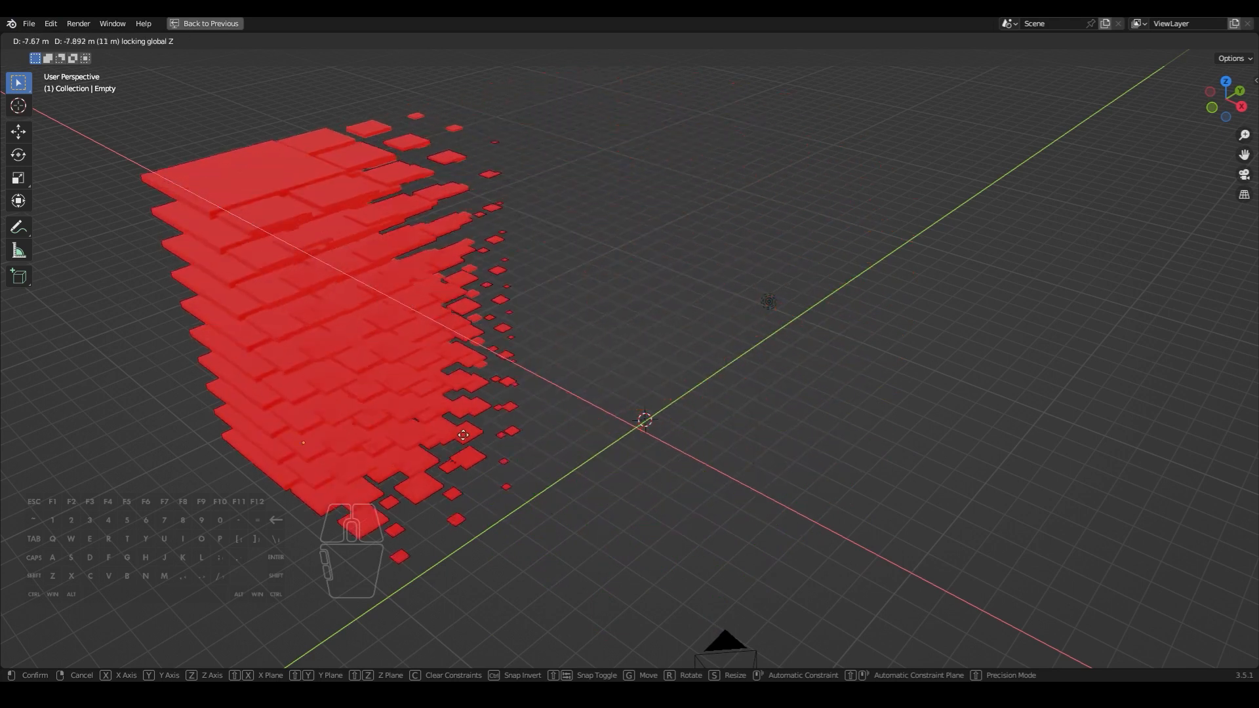
right_click(772, 461)
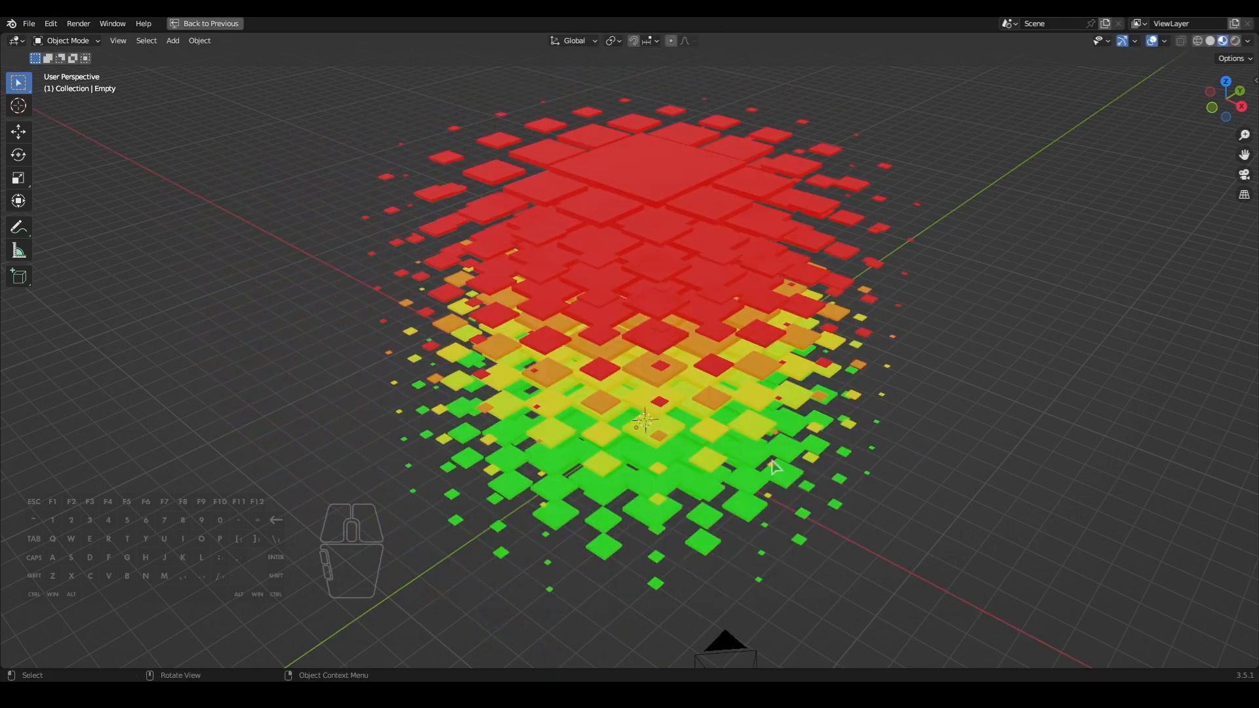
key("ctrl+space")
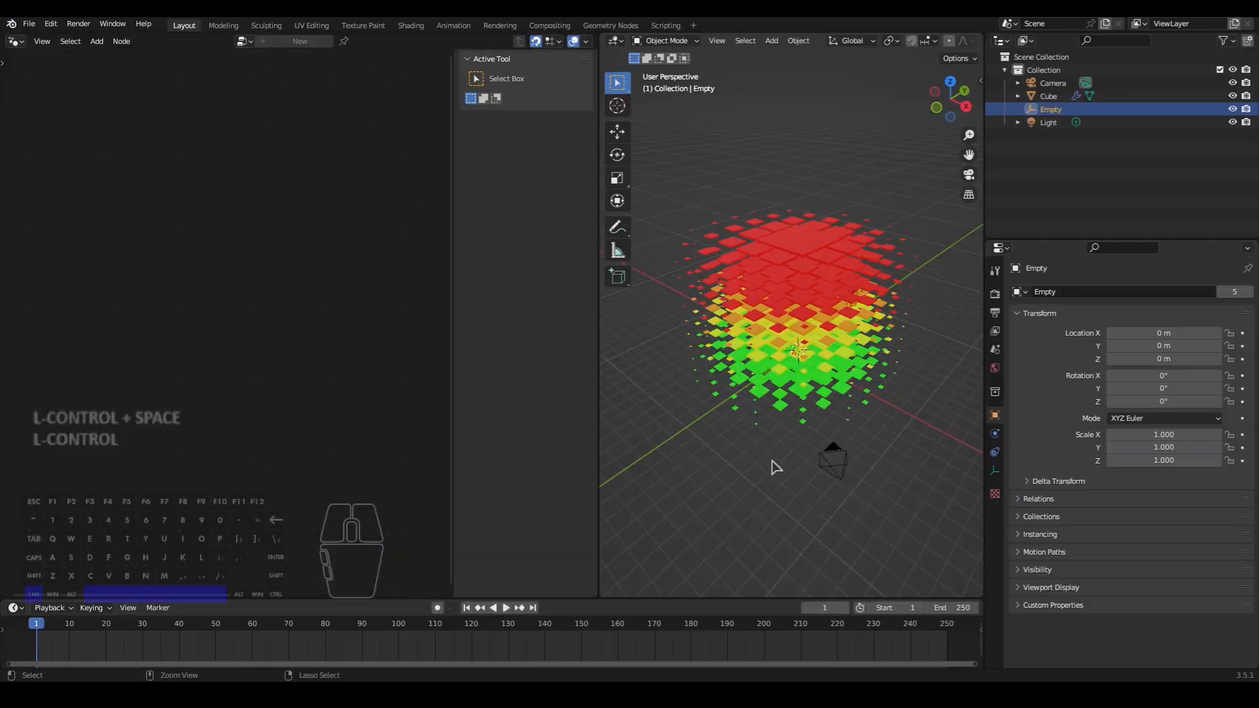
- Select the cube grid object and open its Point Grid group in a maximized node editor
left_click(778, 309)
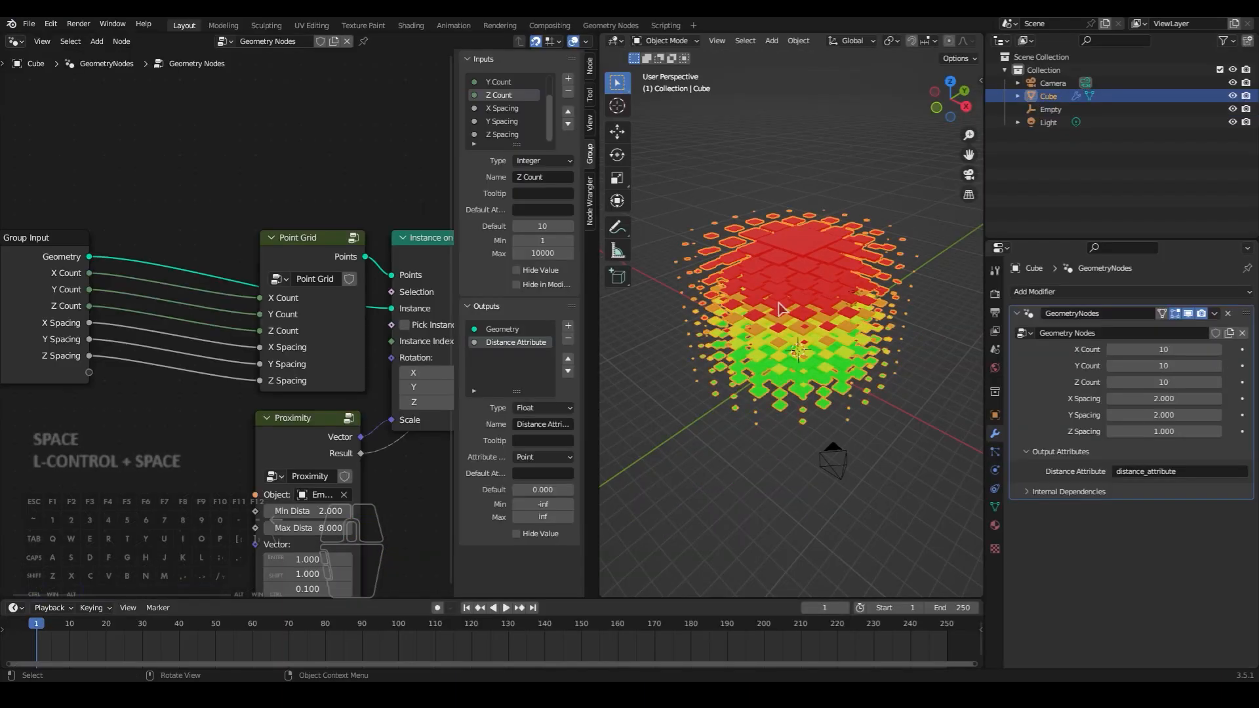
middle_click_drag(408, 376, 372, 342)
left_click(291, 227)
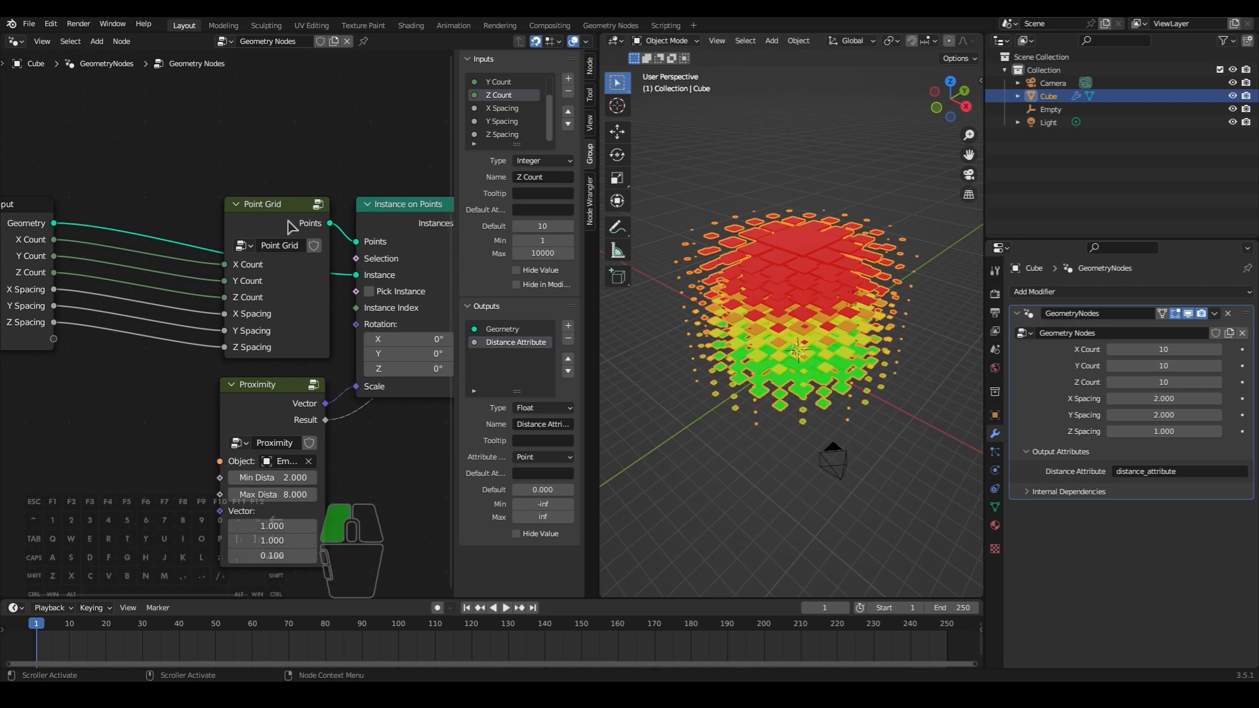
key("Tab")
key("ctrl+space")
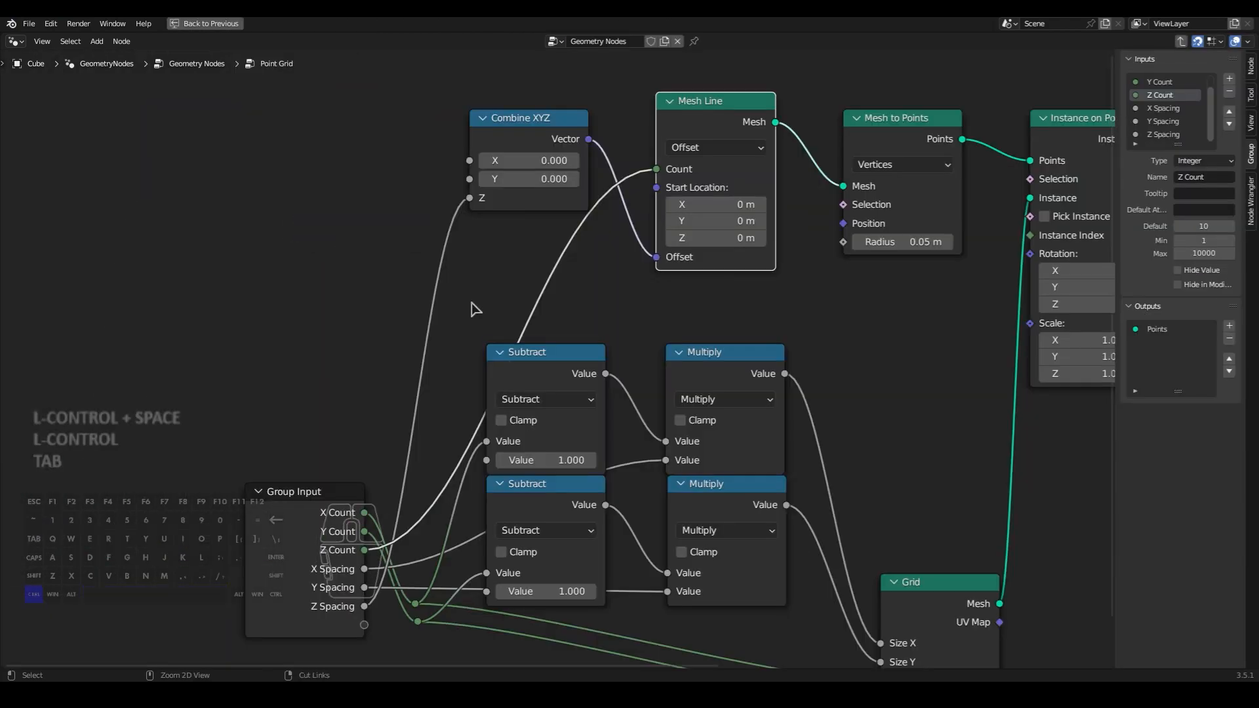
- Insert a Realize Instances node between Instance on Points and the last Mesh to Points node, and restore the layout
middle_click_drag(877, 431, 537, 402)
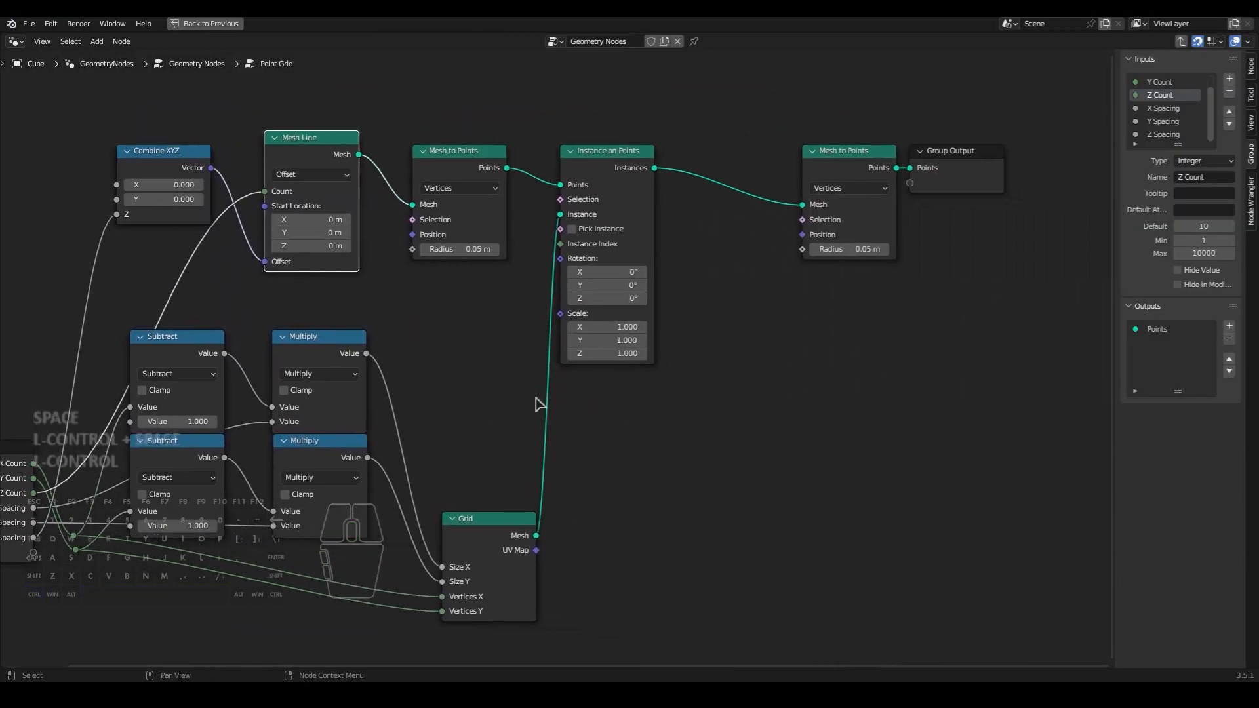
key("shift+a")
type("rea")
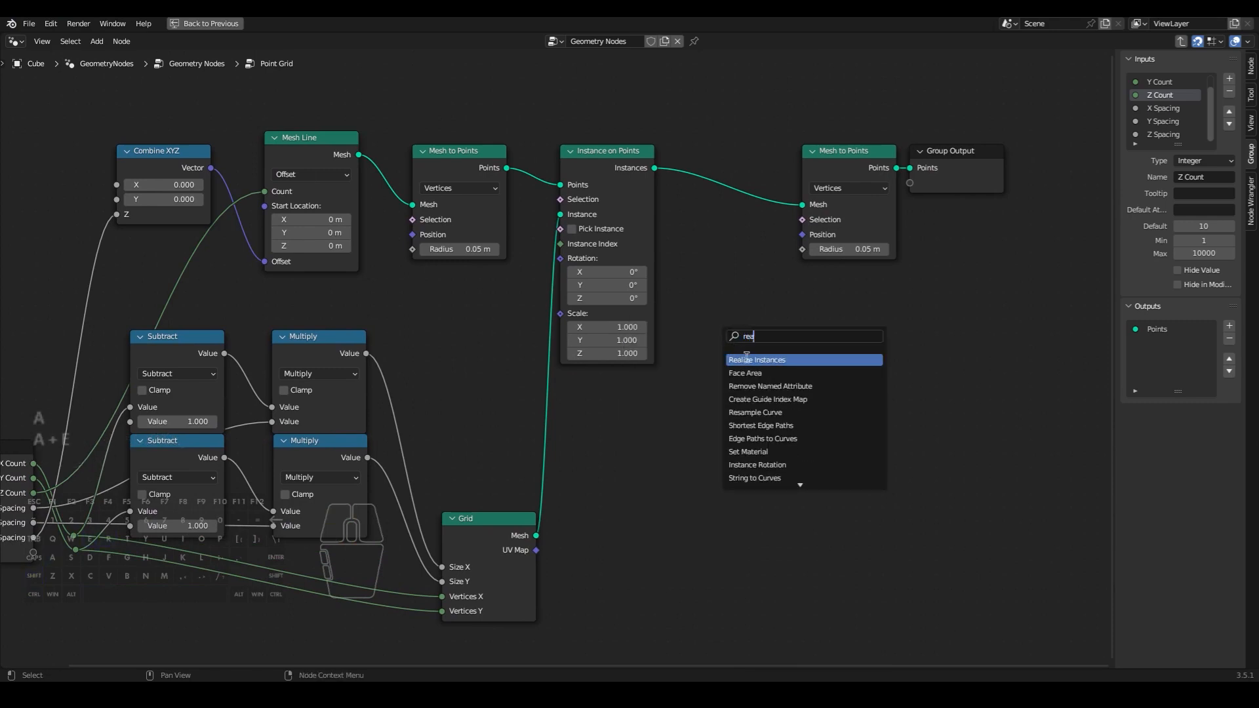
left_click(747, 359)
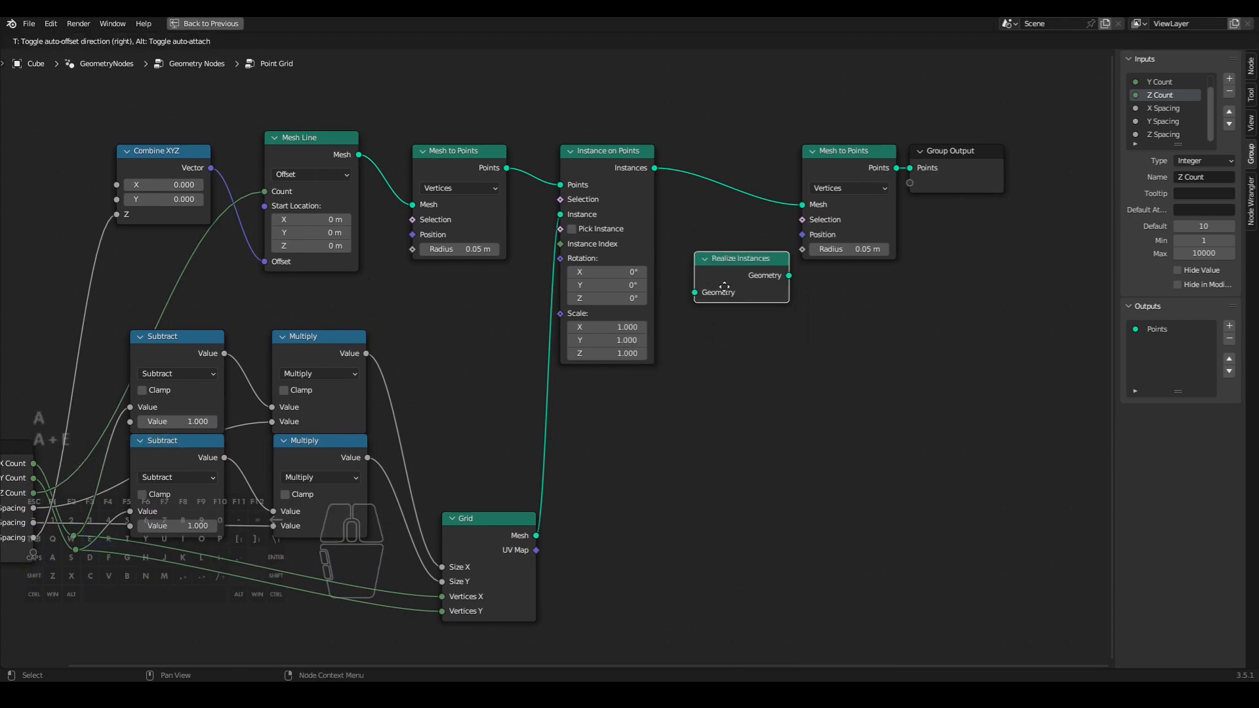
left_click(713, 211)
key("ctrl+space")
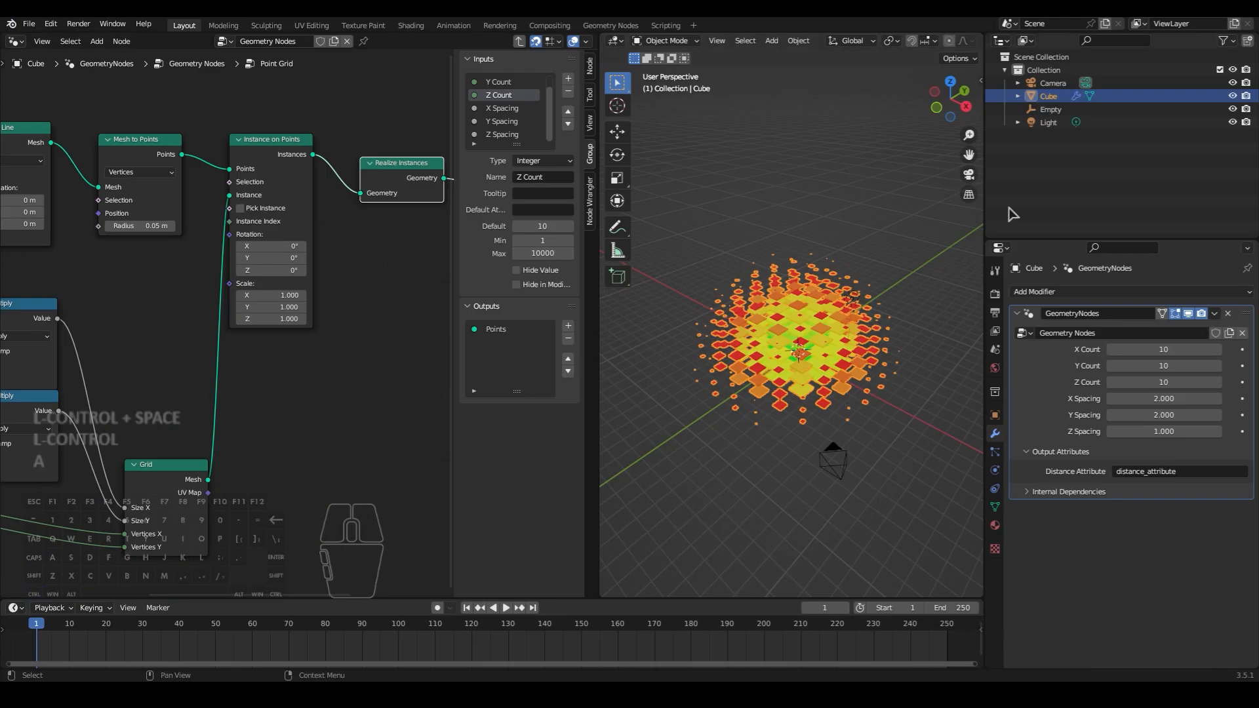
- Select the Empty and try moving it to test the proximity effect with realized instances
left_click(1046, 112)
key("g")
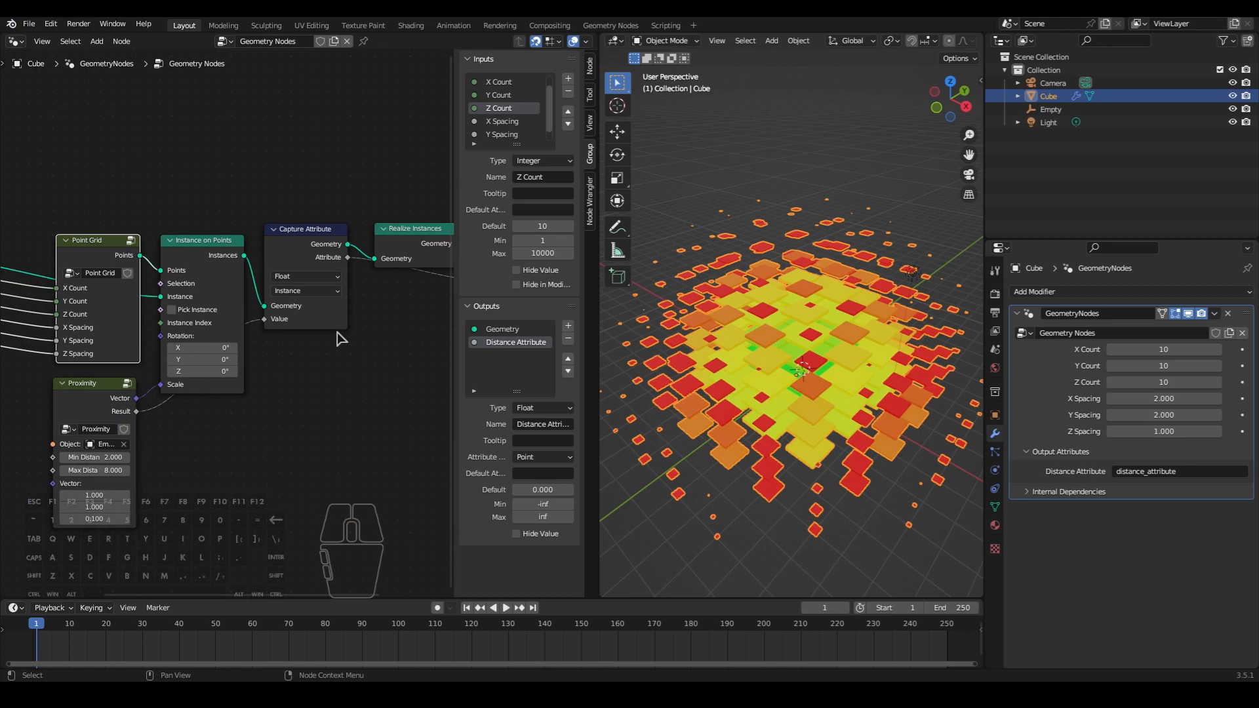
- Open the Point Grid group from the main node tree for editing
scroll(333, 341, "down", 2)
scroll(317, 374, "up", 1)
middle_click_drag(314, 378, 382, 366)
scroll(347, 390, "up", 2)
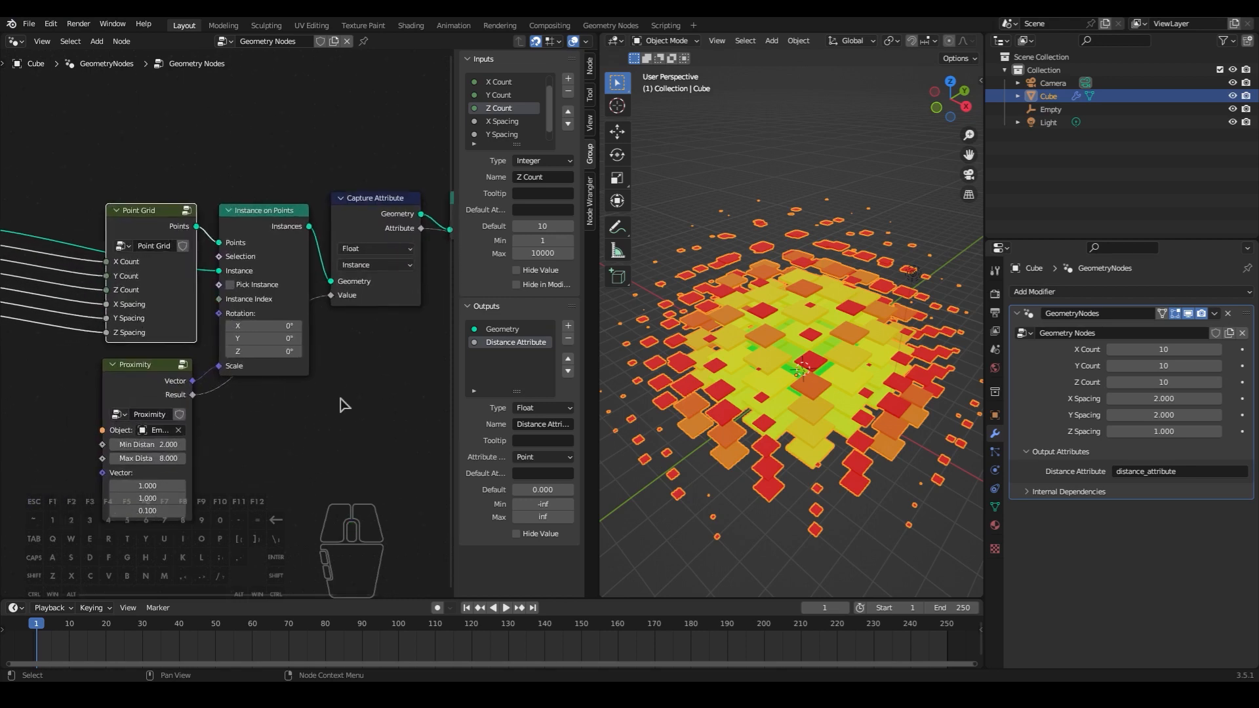
middle_click_drag(215, 404, 305, 396)
left_click(256, 300)
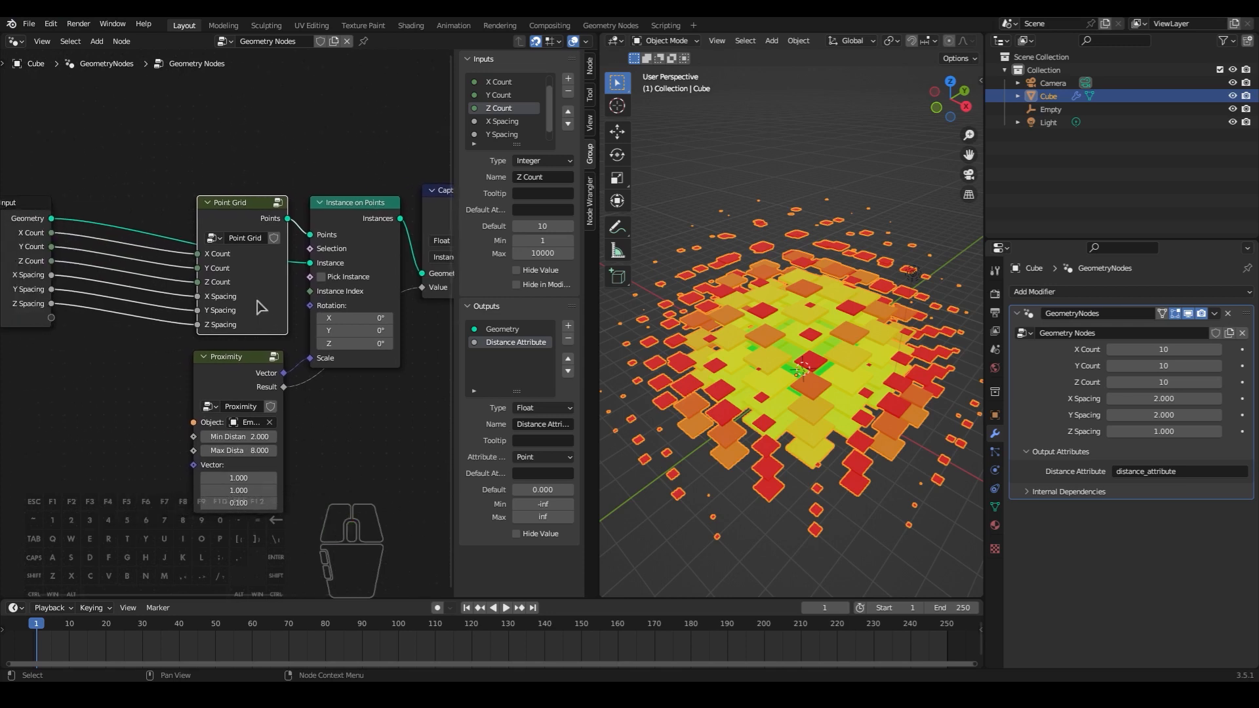
key("Tab")
middle_click_drag(261, 306, 358, 372)
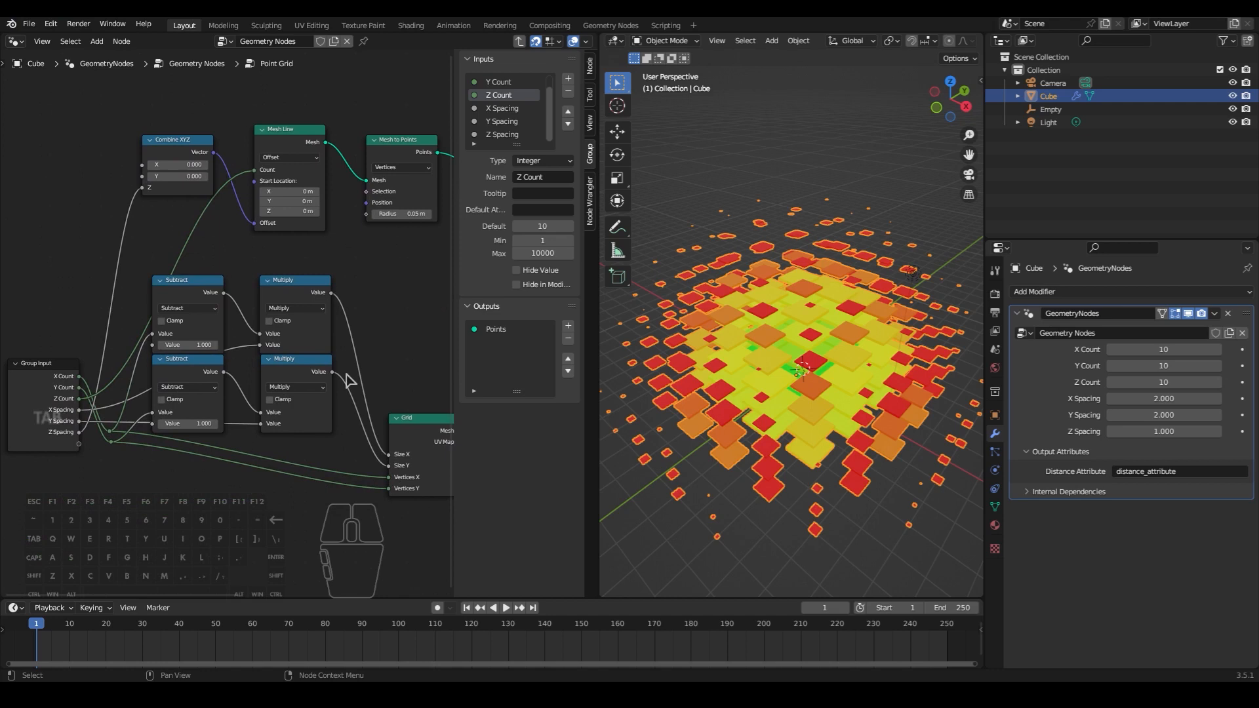
- Duplicate the upper Multiply node below the other math nodes, switch the copy to Divide and enter its divisor
middle_click_drag(268, 404, 301, 371)
left_click(331, 270)
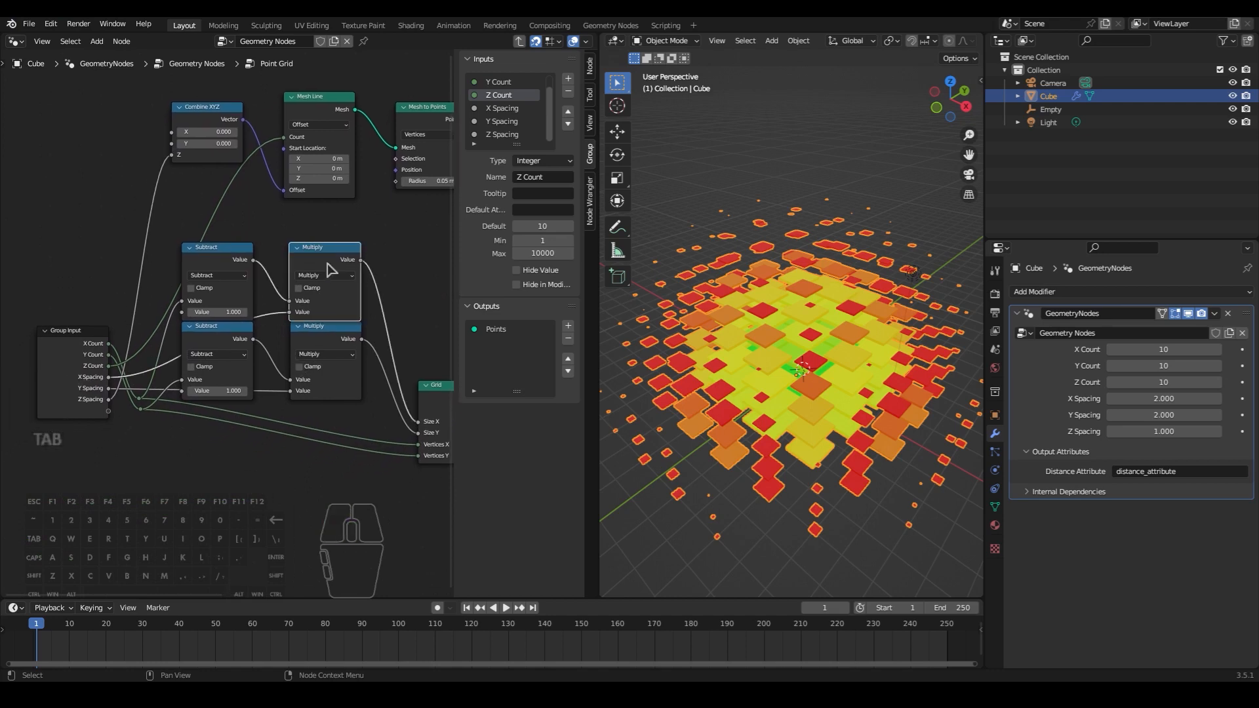
key("shift+d")
left_click(242, 472)
left_click(236, 482)
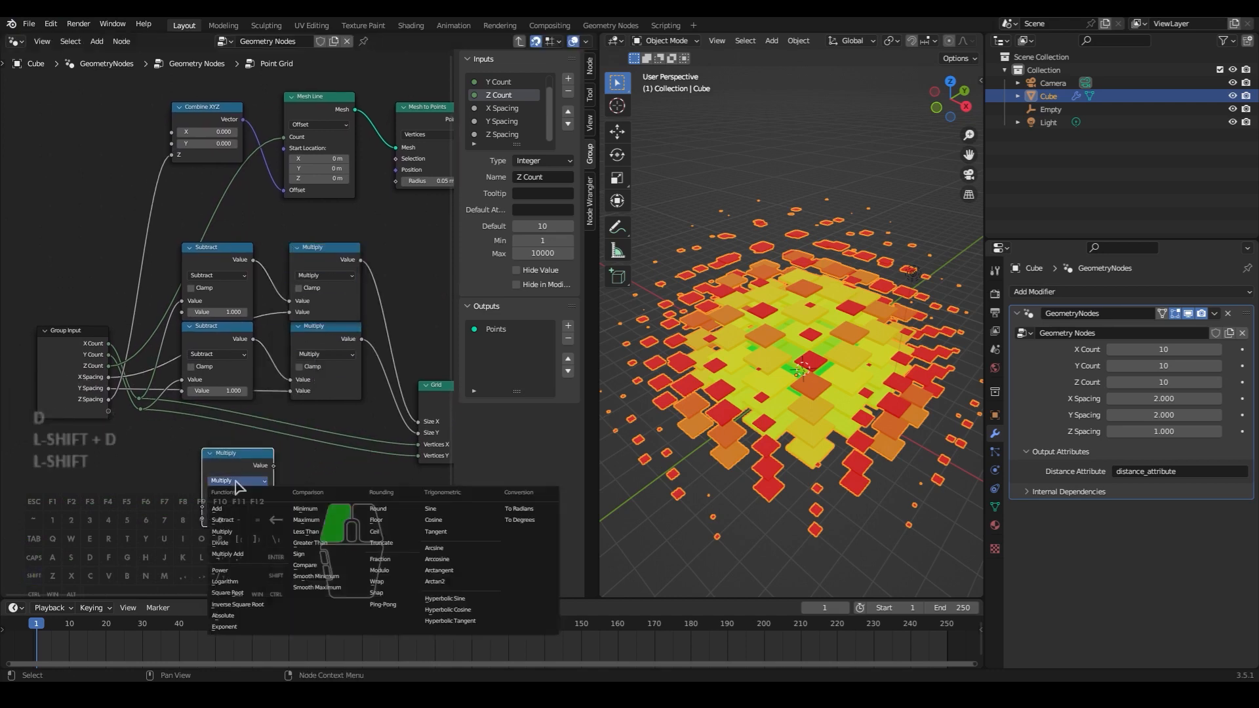
left_click(220, 543)
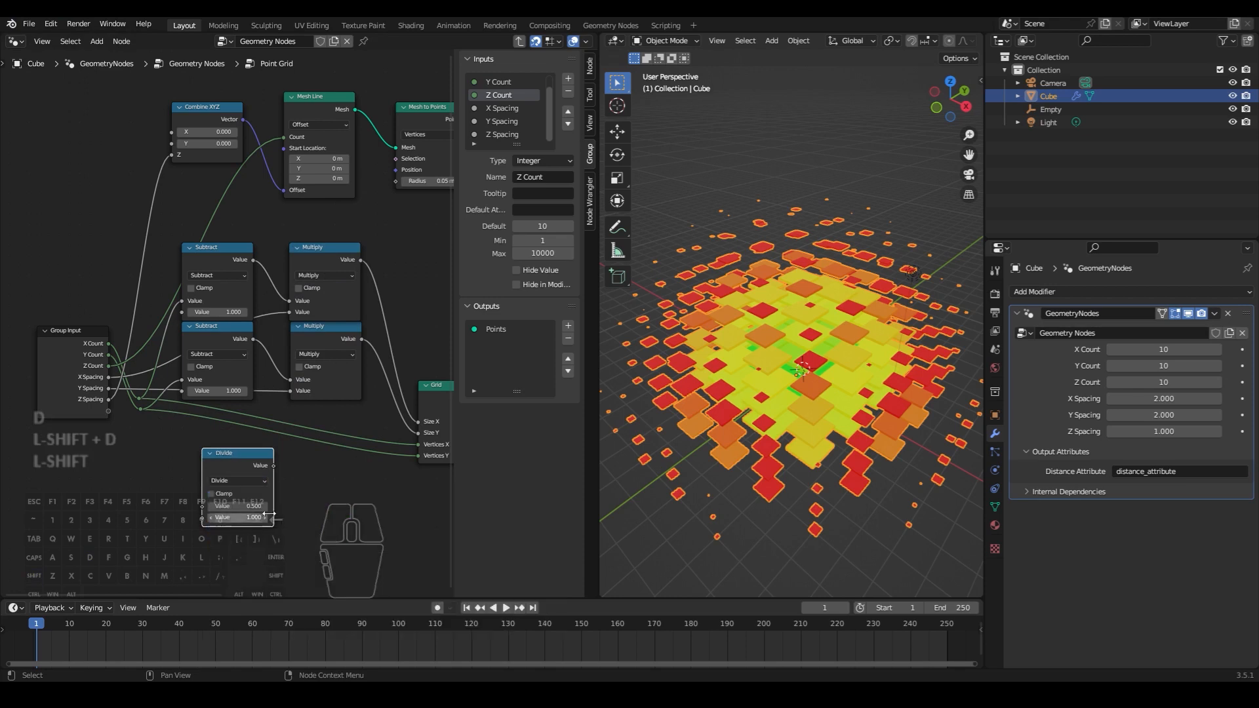
scroll(262, 502, "up", 2)
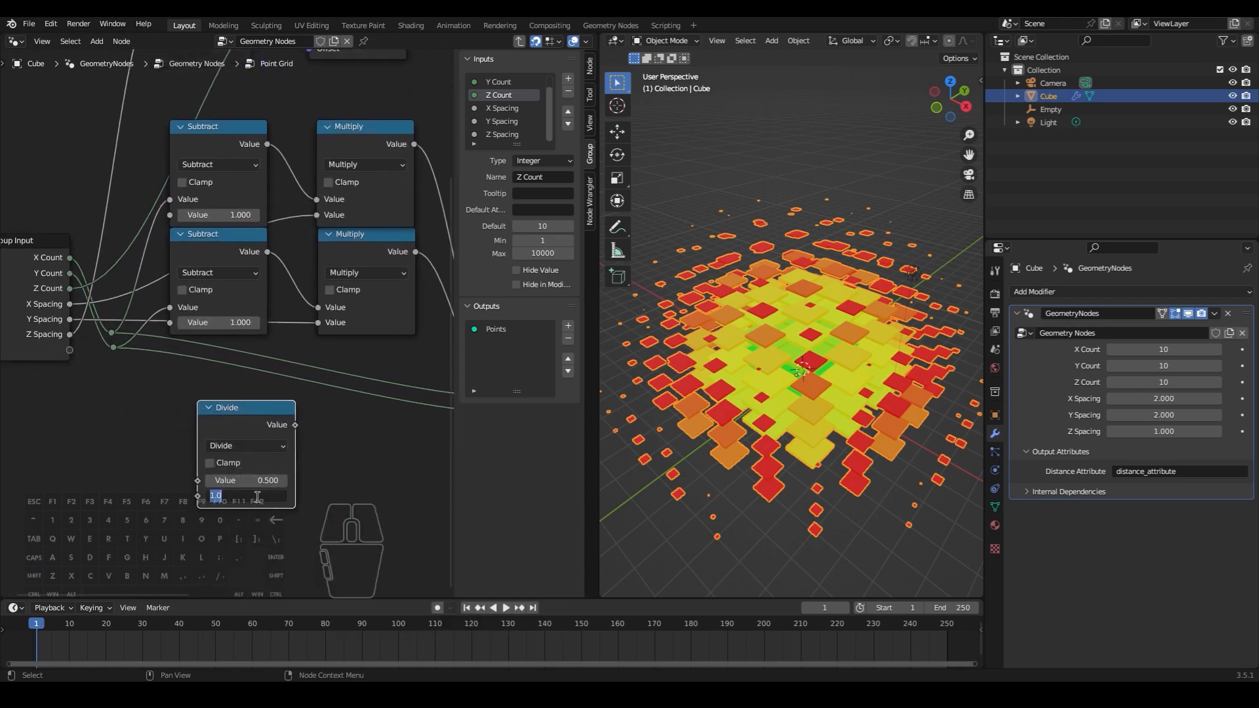
key("Return")
- Insert the Divide node and a duplicate of it into the spacing links coming from the Group Input
scroll(274, 447, "down", 1)
middle_click_drag(274, 447, 313, 492)
left_click_drag(252, 464, 205, 214)
key("shift+d")
left_click(197, 395)
key("g")
left_click(208, 304)
- Maximize the node editor and place another duplicate of the Divide node on the remaining spacing link
key("ctrl+space")
scroll(554, 351, "up", 3)
key("shift+d")
left_click(497, 177)
key("g")
left_click(570, 456)
middle_click_drag(569, 475, 563, 480)
- Leave the Point Grid group, open the Proximity group and add a Vector Math node below the Map Range node
key("Tab")
left_click(553, 427)
key("Tab")
key("shift+a")
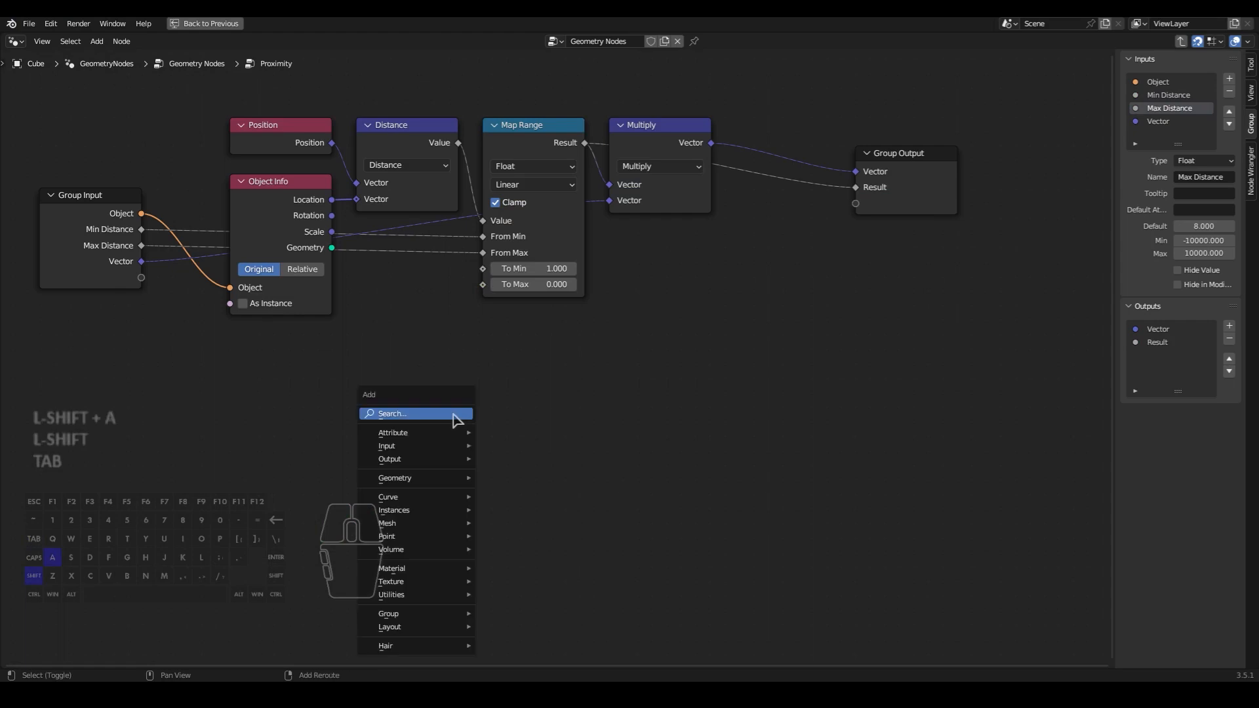
type("vect")
left_click(484, 452)
left_click(485, 446)
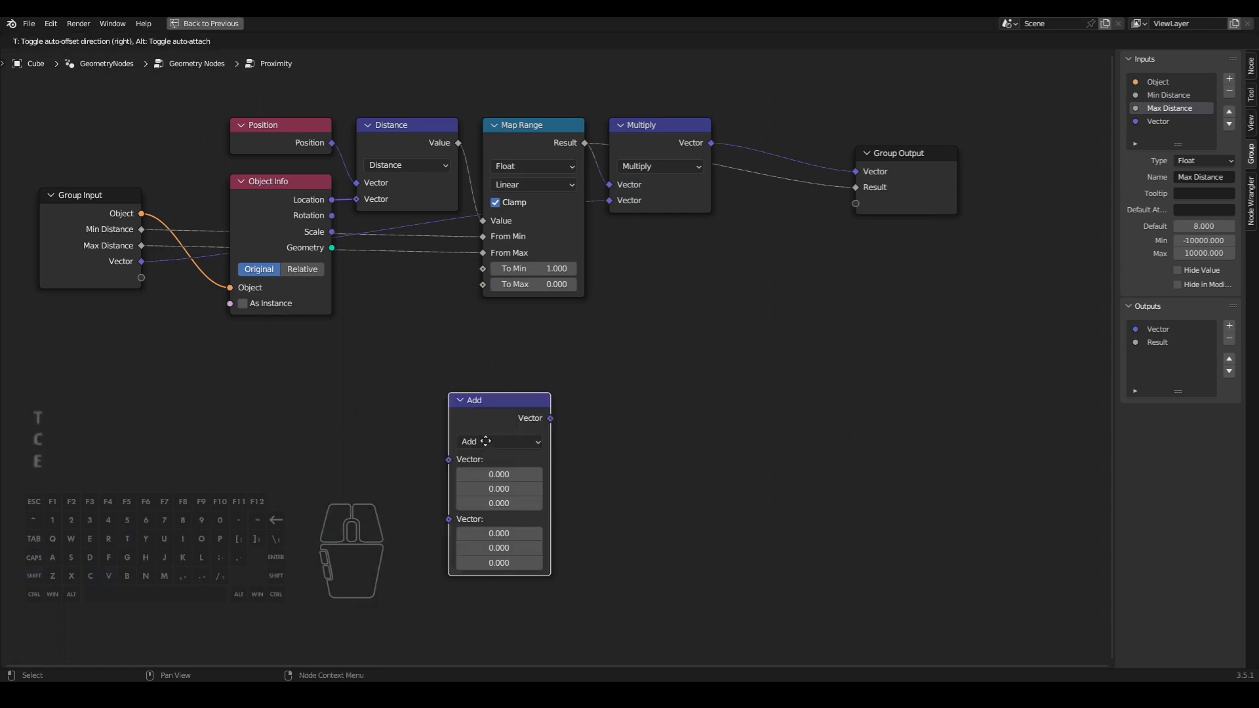
- Set the new Vector Math node to Divide with all three components of the second vector at 10
left_click(499, 427)
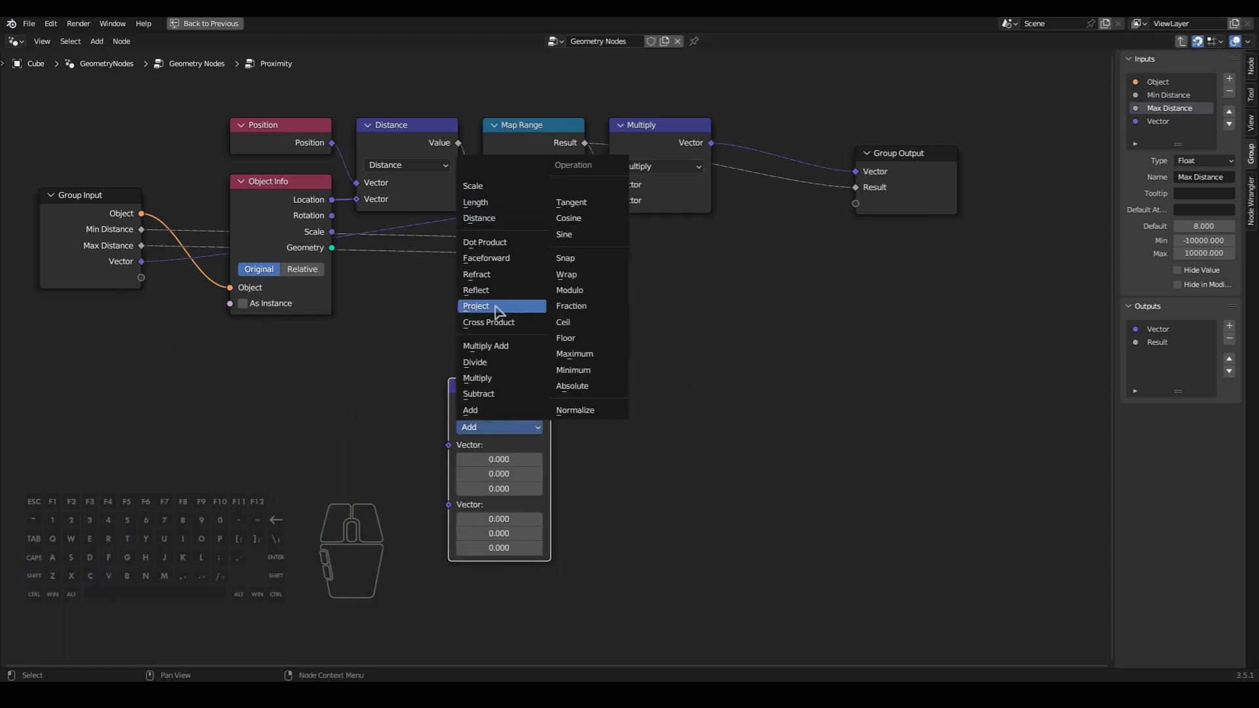
left_click(492, 363)
left_click(499, 519)
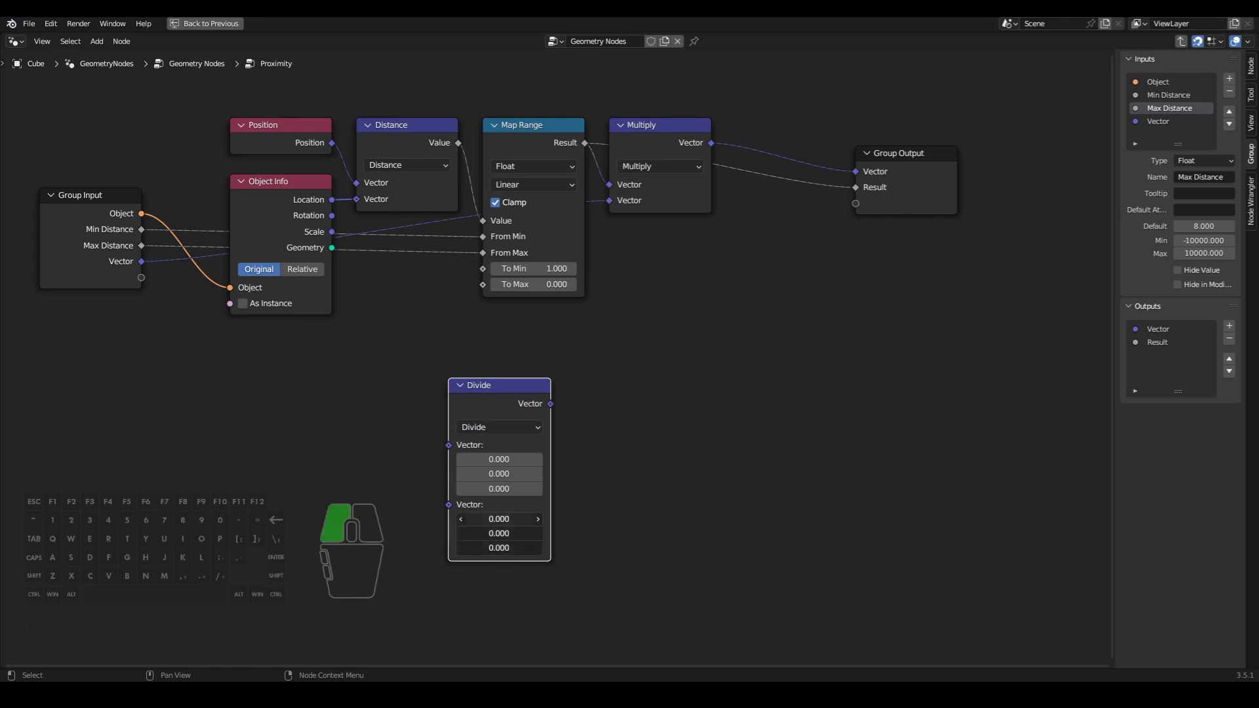
type("10")
key("Return")
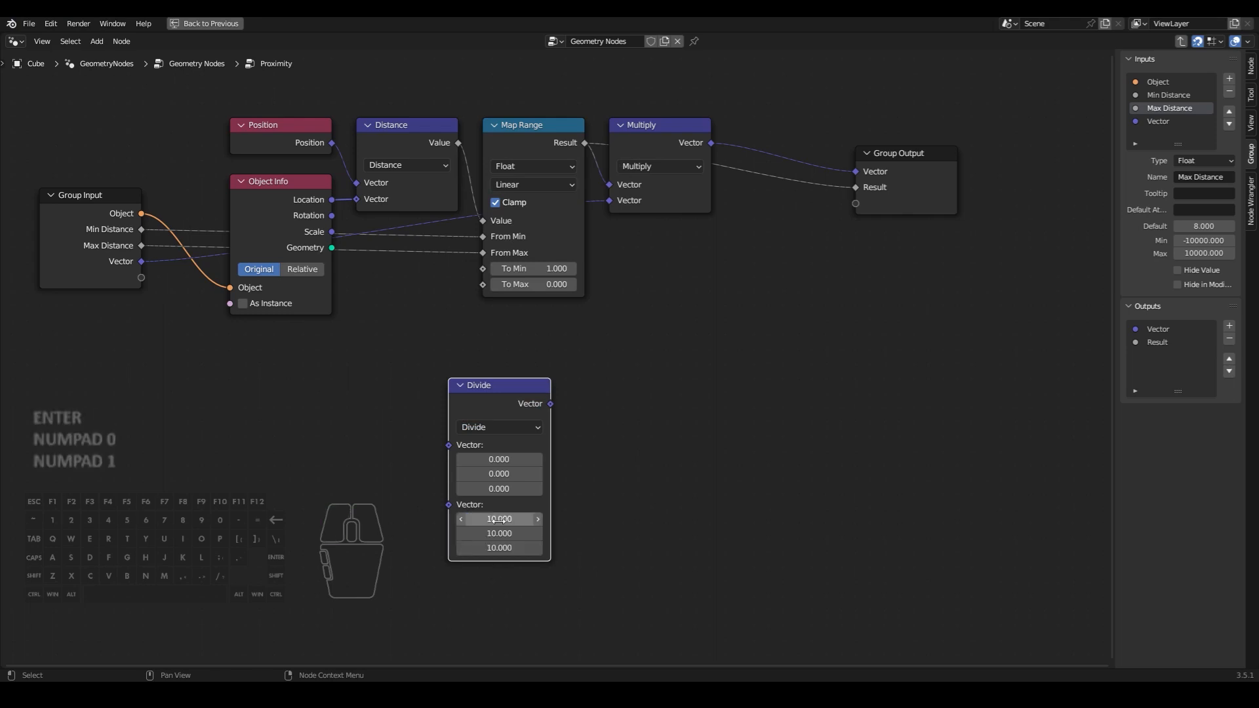
- Insert the Divide node into the link from the Group Input's Vector to the Multiply node
middle_click_drag(598, 483, 633, 498)
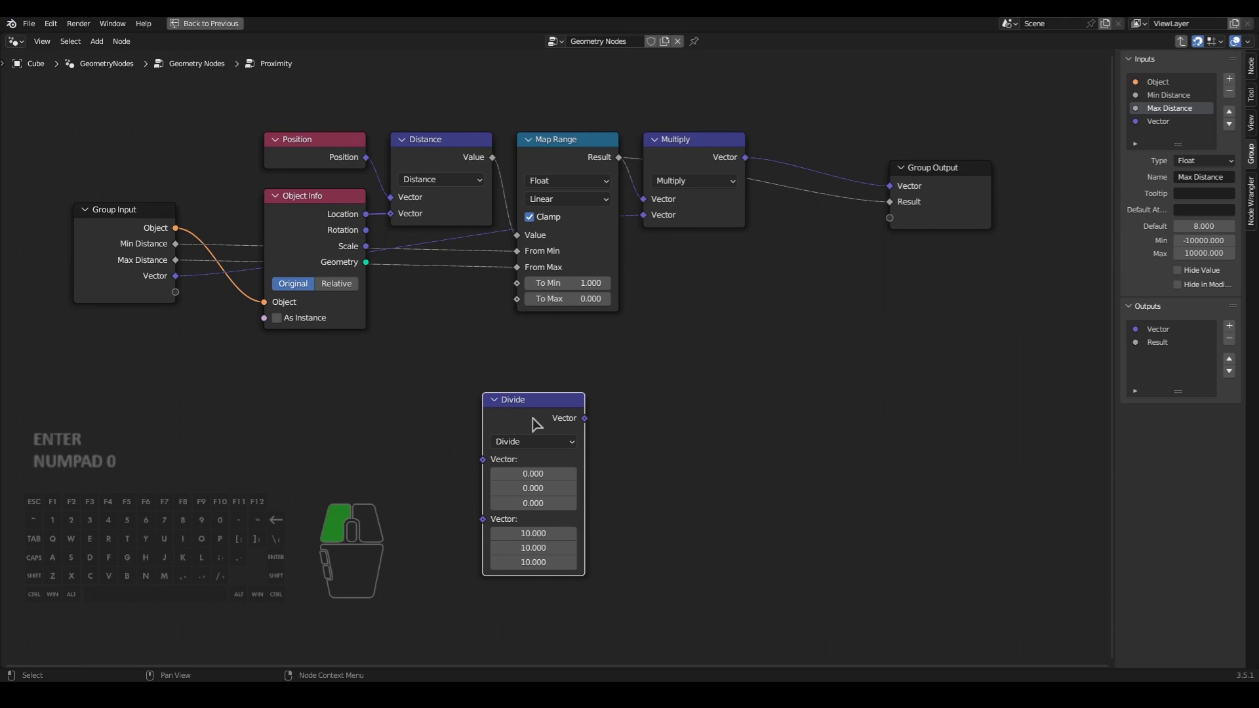
left_click_drag(536, 425, 419, 378)
left_click(453, 255)
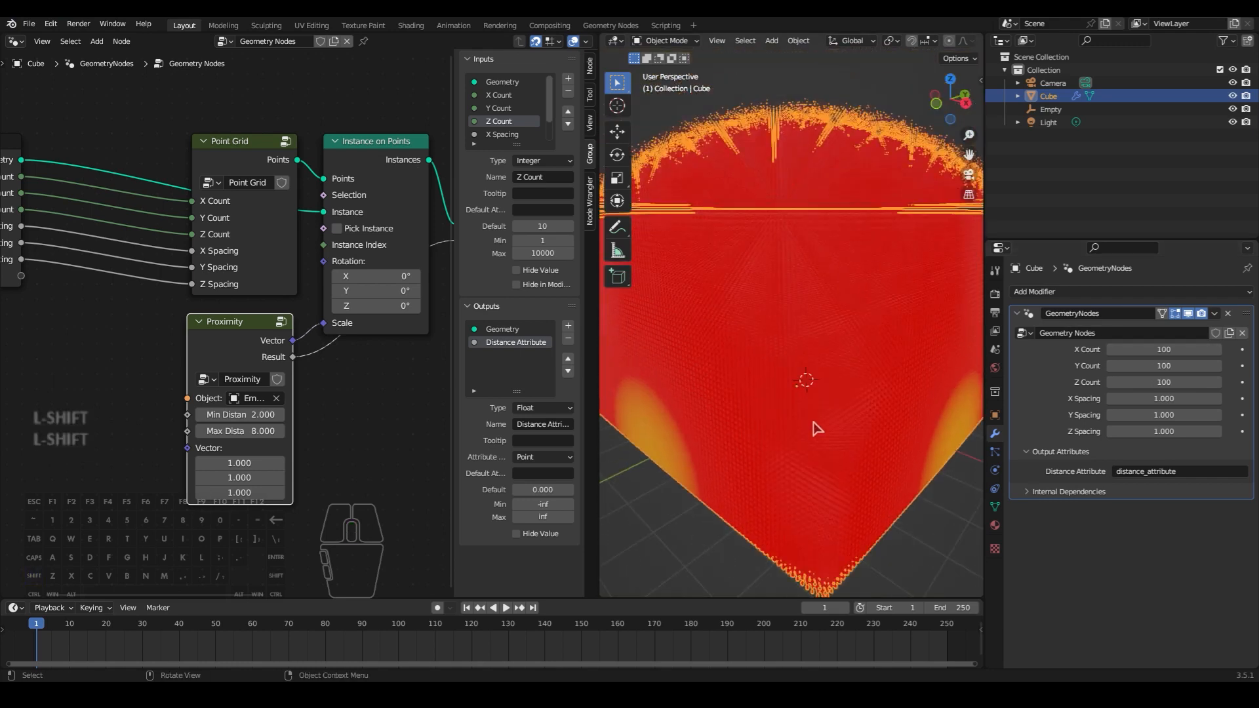
- Set the Proximity node's Min Distance to 0.1 and Max Distance to 0.5
double_click(256, 415)
type(".1")
key("Return")
double_click(256, 430)
type(".1")
key("Return")
double_click(256, 431)
type(".5")
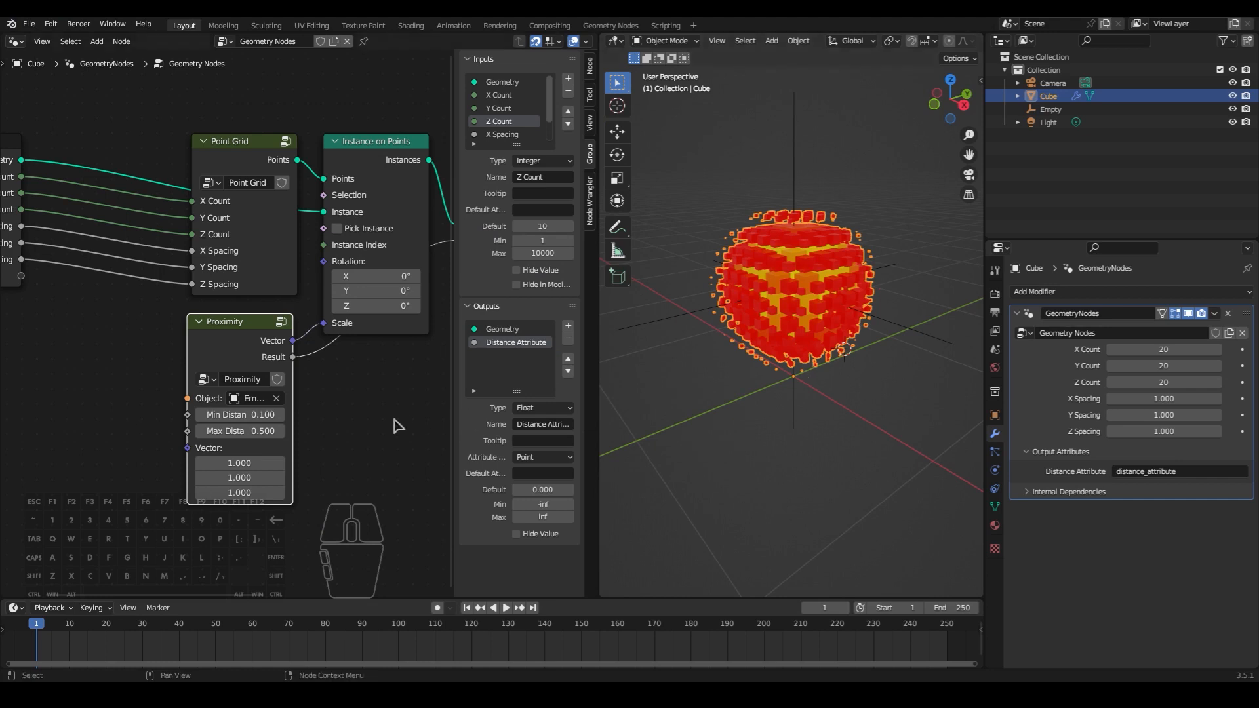
- Open the Proximity group and add a Math node set to Multiply below the Object Info node
key("Tab")
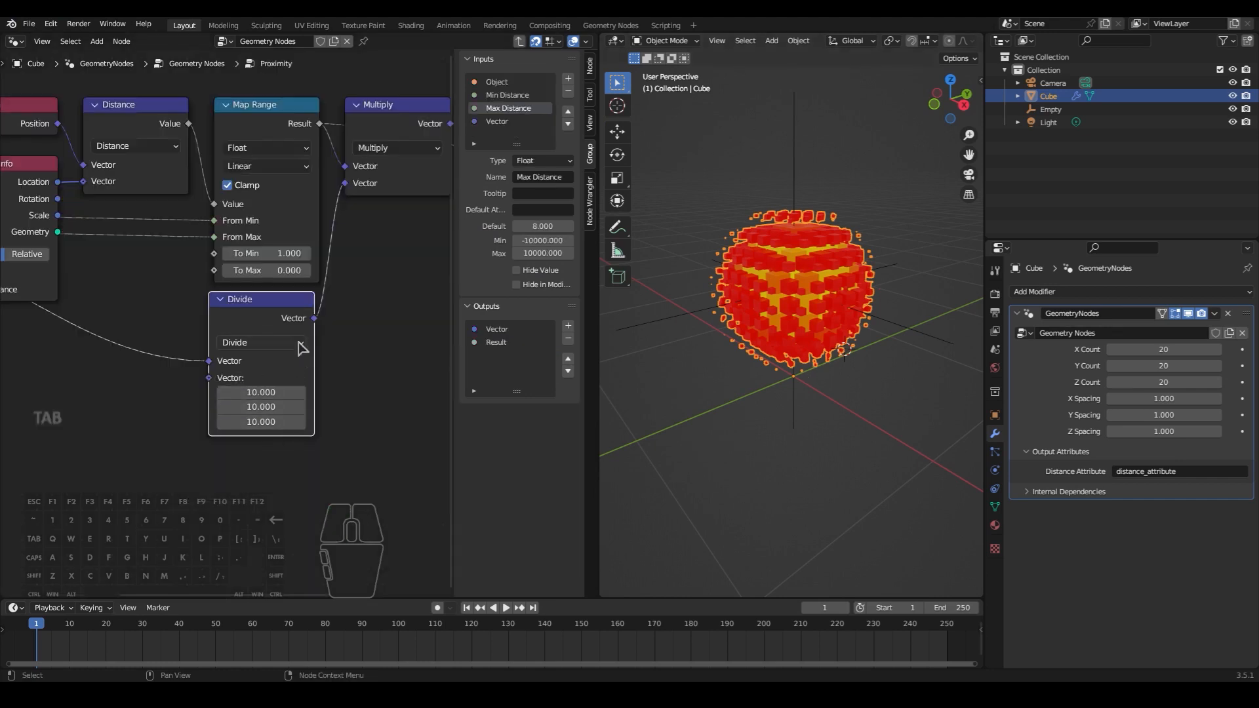
middle_click_drag(340, 341, 438, 282)
scroll(438, 283, "down", 3)
key("shift+a")
left_click(300, 335)
type("math")
left_click(318, 361)
left_click(221, 348)
left_click(221, 348)
left_click(234, 407)
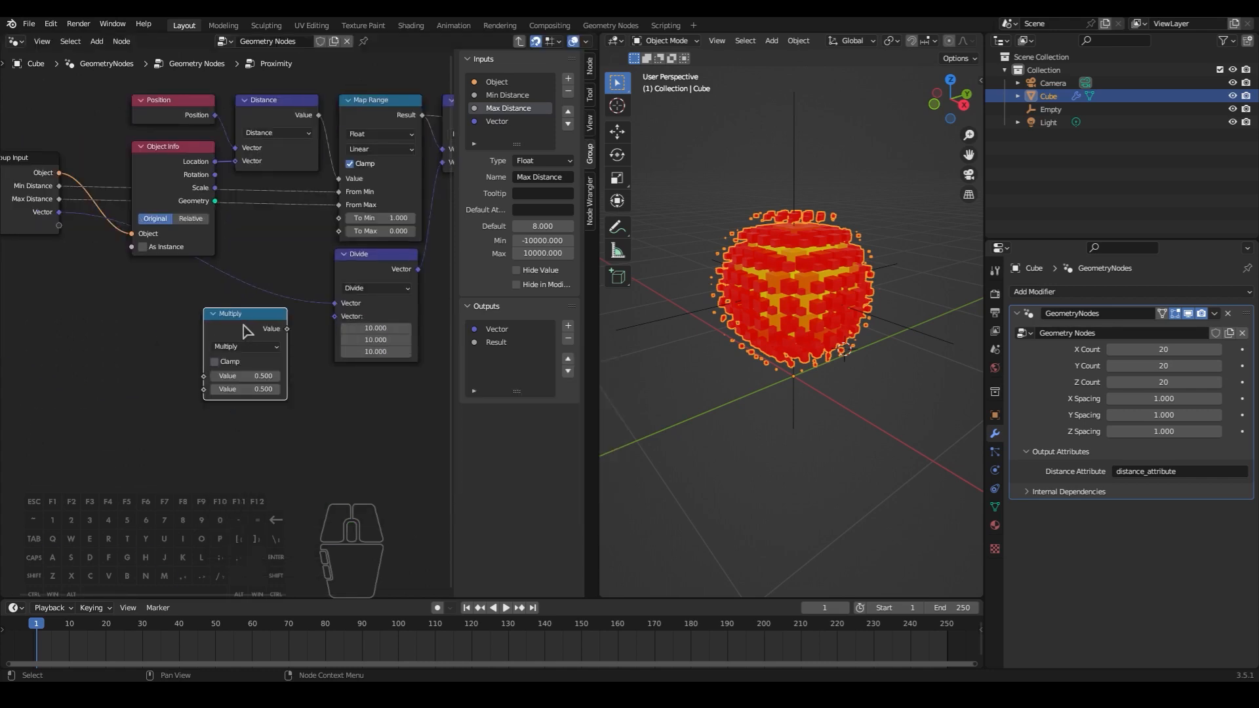
- Insert the Multiply node between Min Distance and From Min, and a duplicate of it between Max Distance and From Max
key("g")
left_click(285, 199)
key("shift+d")
left_click(271, 215)
key("g")
left_click(296, 364)
- Stack the two scalar Multiply nodes directly under the Object Info node
left_click(261, 201)
key("g")
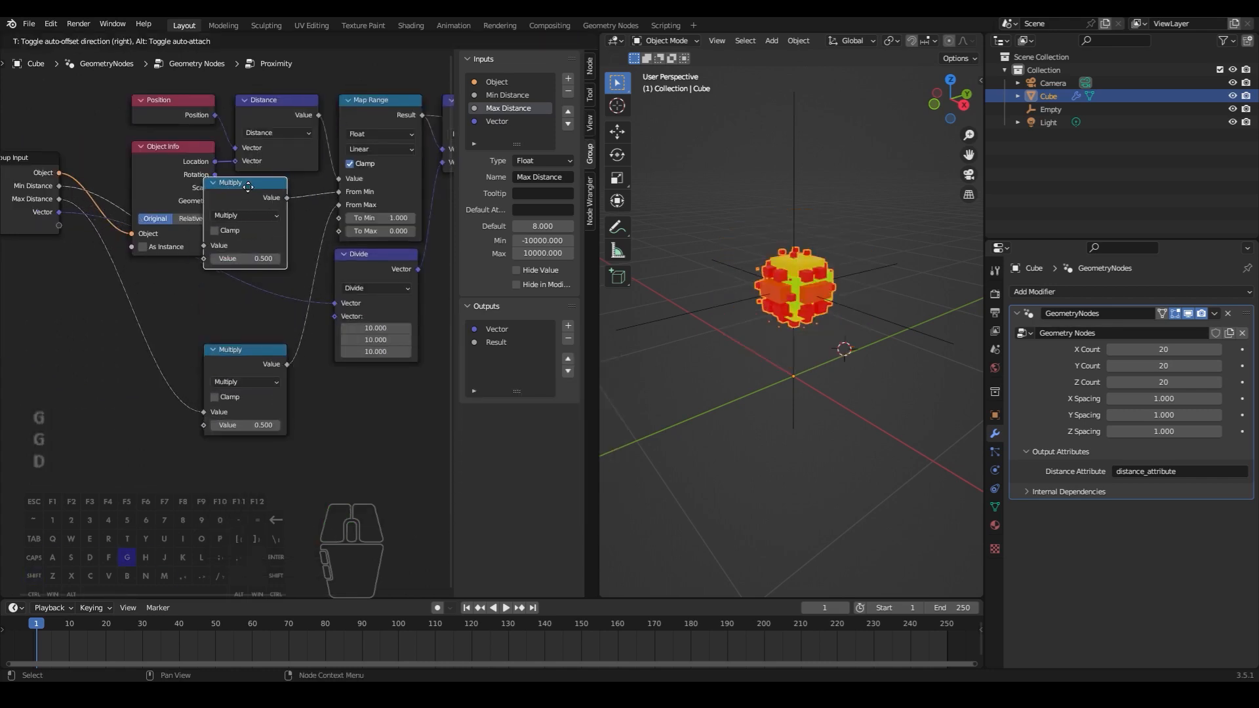
left_click(254, 272)
left_click(246, 360, "shift")
left_click(182, 367)
left_click(303, 413)
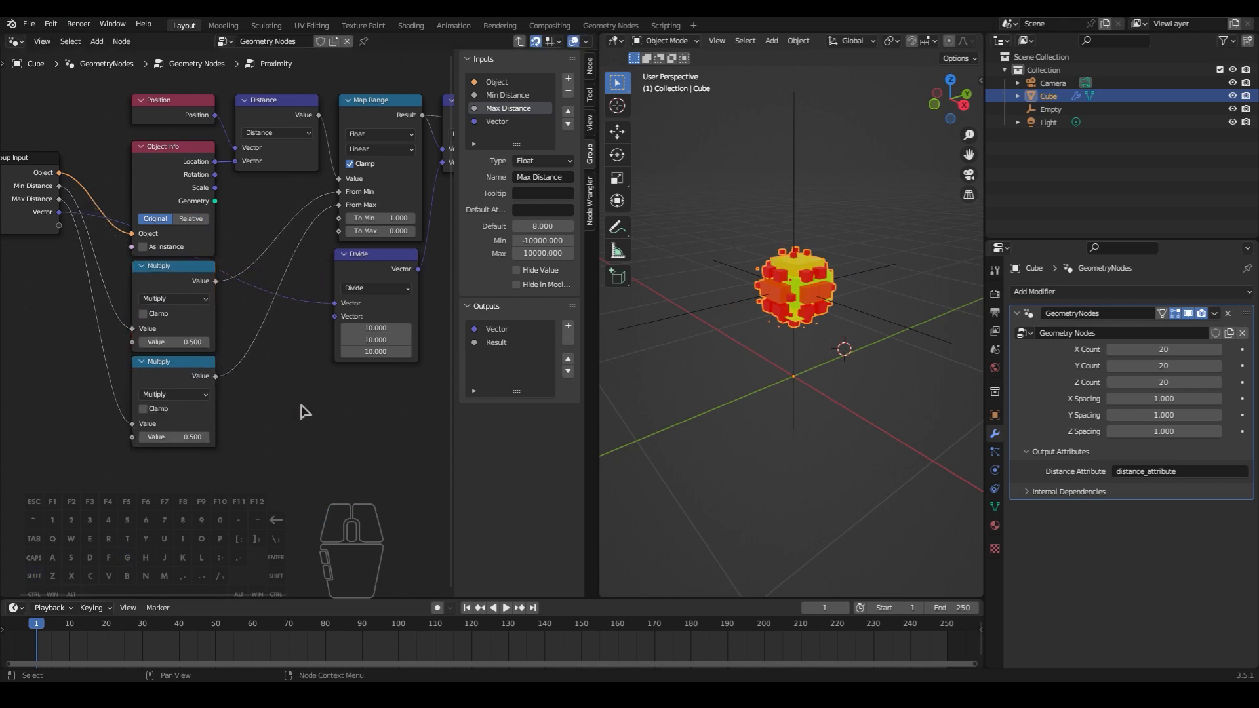
- Spread the Group Input and Object Info nodes apart and link Object Info's Scale to the second value of both Multiply nodes
middle_click_drag(301, 406, 389, 401)
left_click(266, 183)
left_click(119, 185, "shift")
key("g")
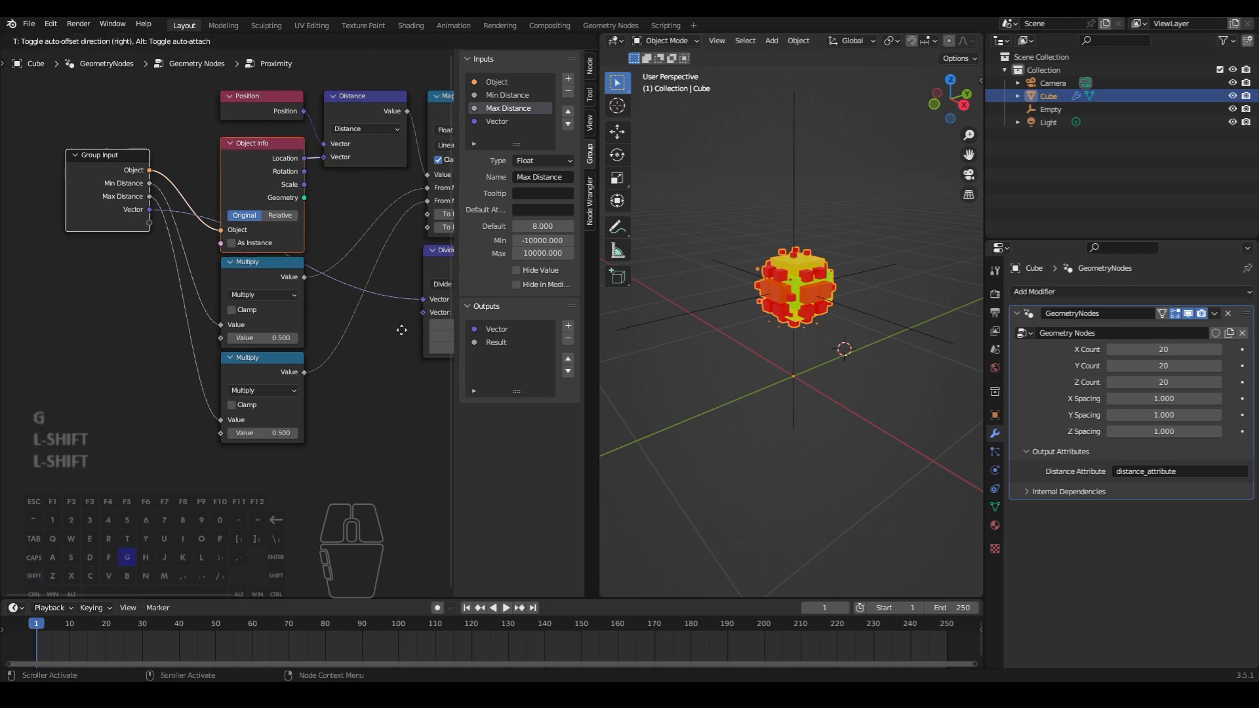
left_click(233, 404)
left_click(204, 463)
middle_click_drag(205, 464, 314, 430)
left_click_drag(246, 222, 330, 399)
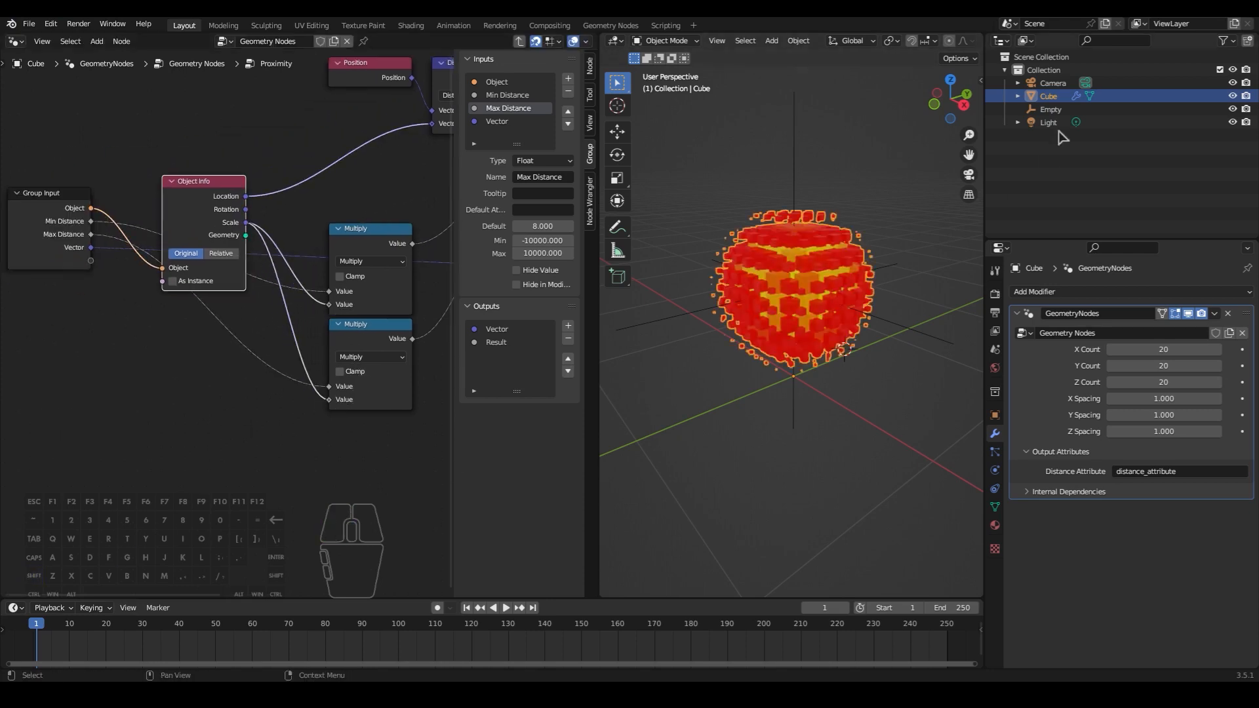
- Test scaling the Empty down to preview its effect on the cubes, and cancel the scaling
left_click(1051, 109)
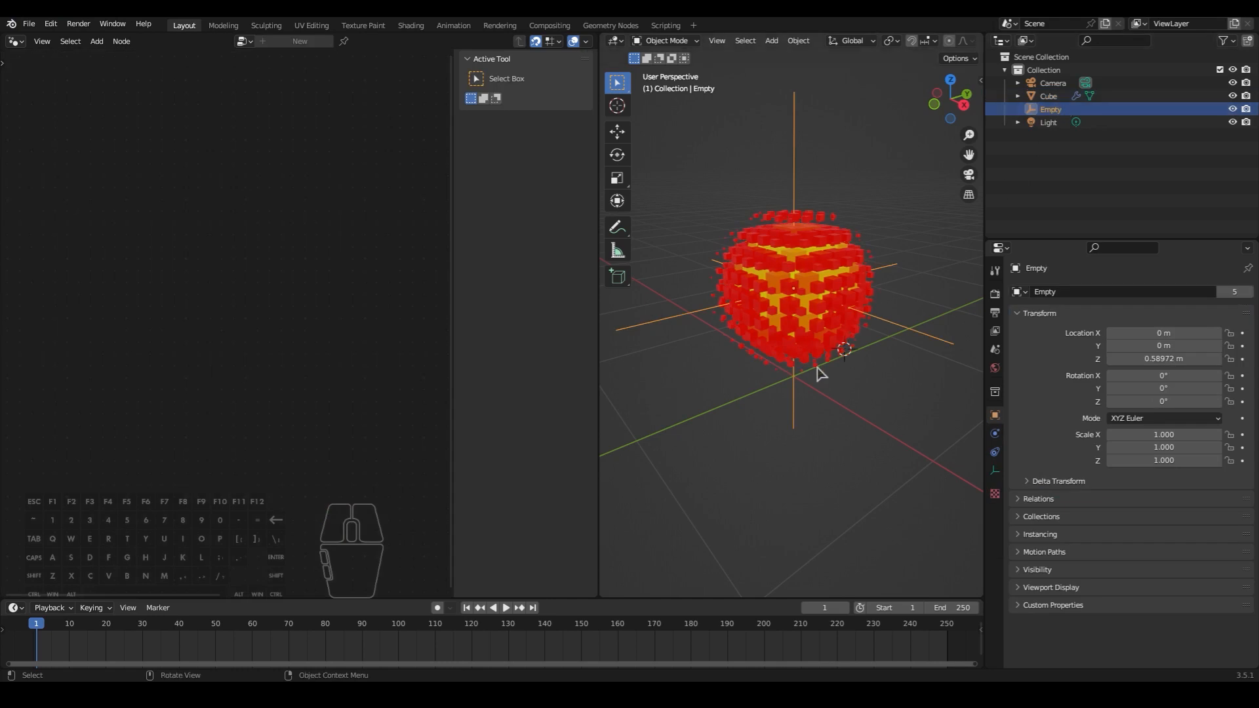
key("s")
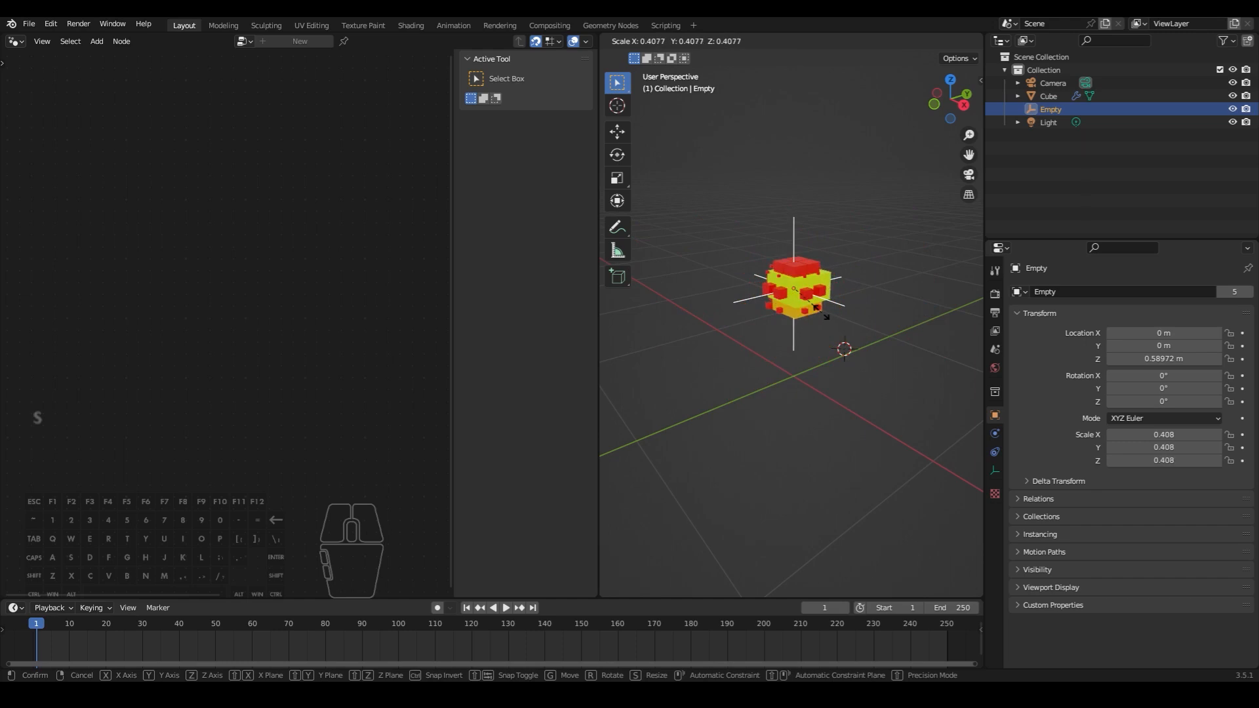
right_click(855, 357)
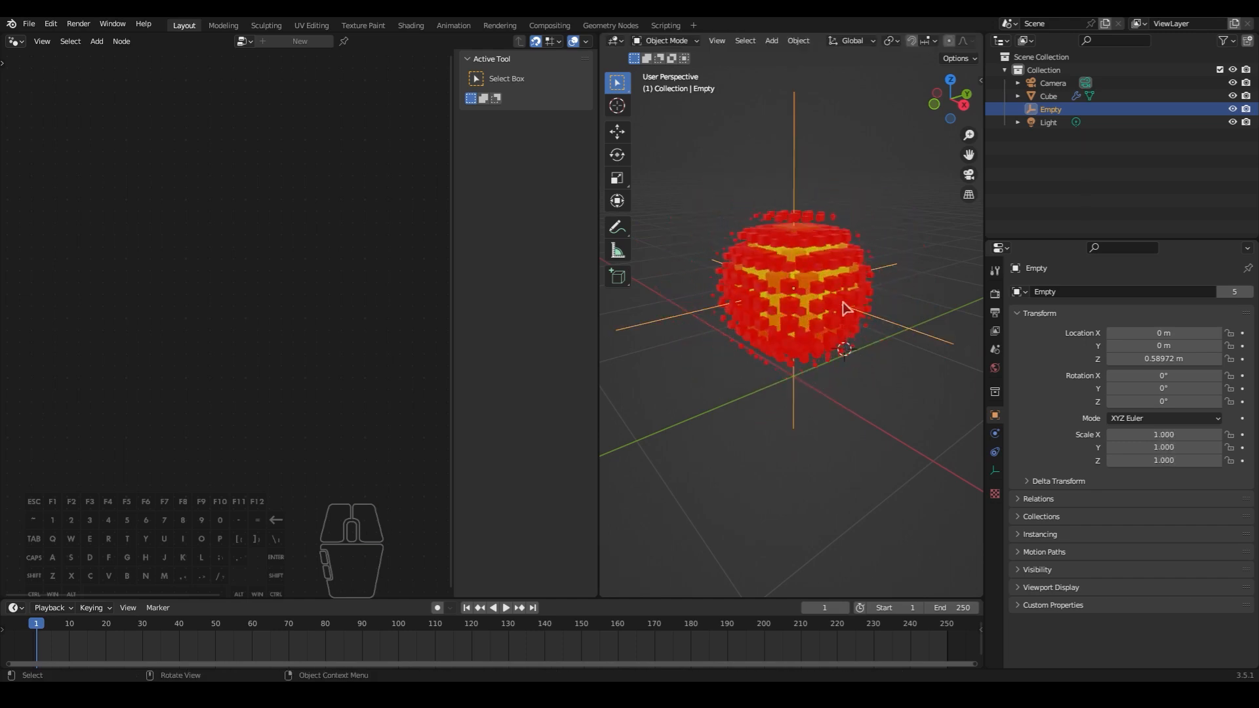
- Return to the cube's main node tree and expose Proximity's Object, Min Distance, Max Distance and Vector through the Group Input
left_click(806, 278)
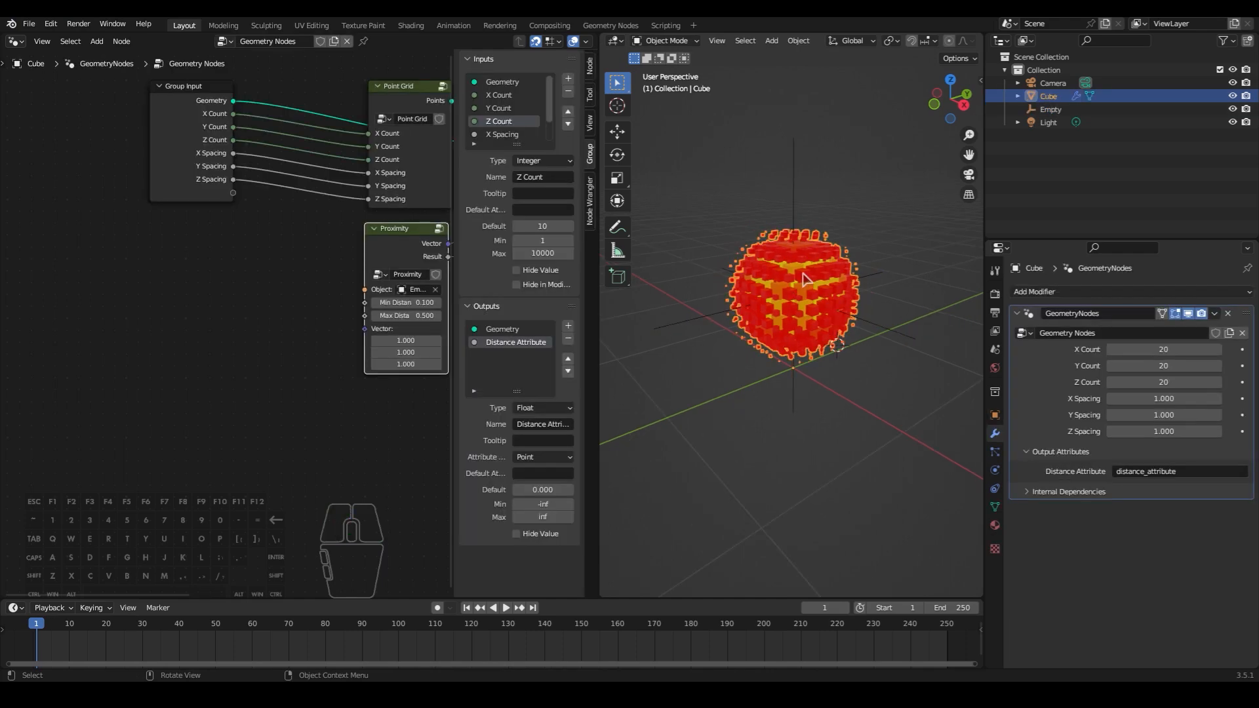
middle_click_drag(347, 257, 91, 278)
scroll(239, 371, "up", 1)
middle_click_drag(239, 370, 381, 414)
scroll(381, 414, "up", 1)
left_click_drag(227, 344, 73, 245)
left_click_drag(227, 375, 73, 276)
middle_click_drag(49, 231, 96, 232)
scroll(531, 122, "down", 4)
- Change the group's Vector input to type Float and rename it "Cube size"
left_click(502, 135)
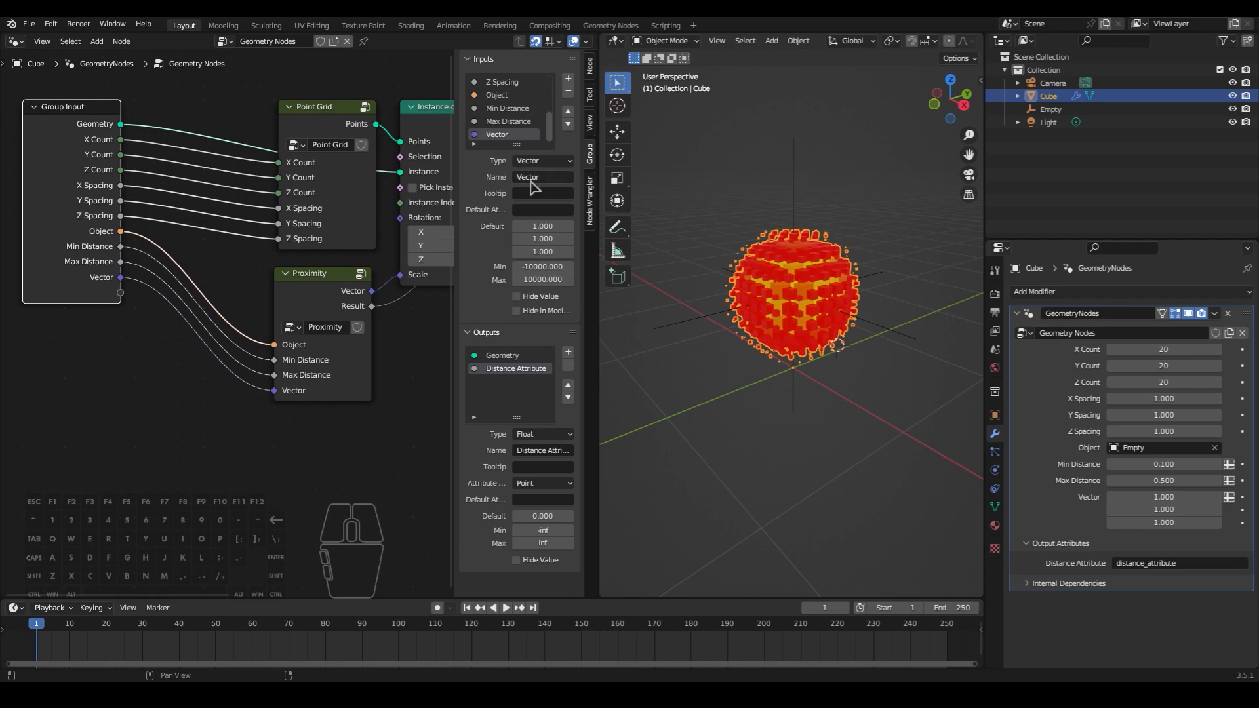
left_click(547, 163)
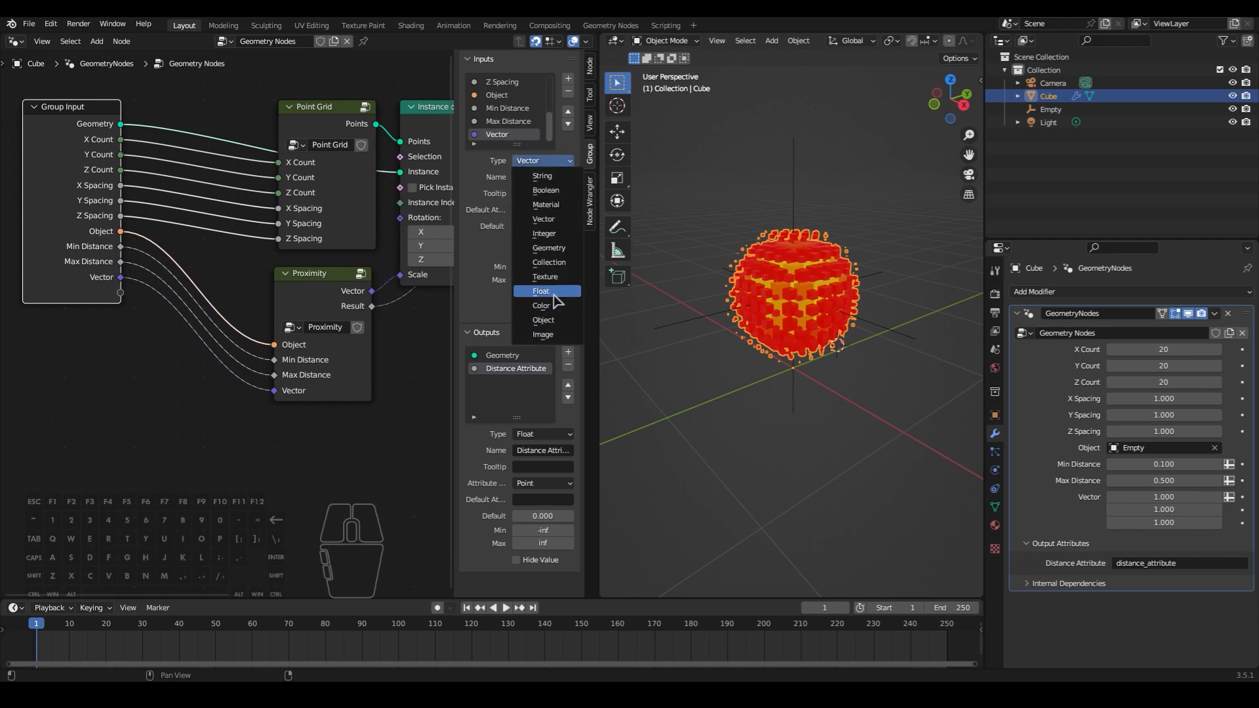
left_click(541, 292)
left_click(531, 176)
type("Cube")
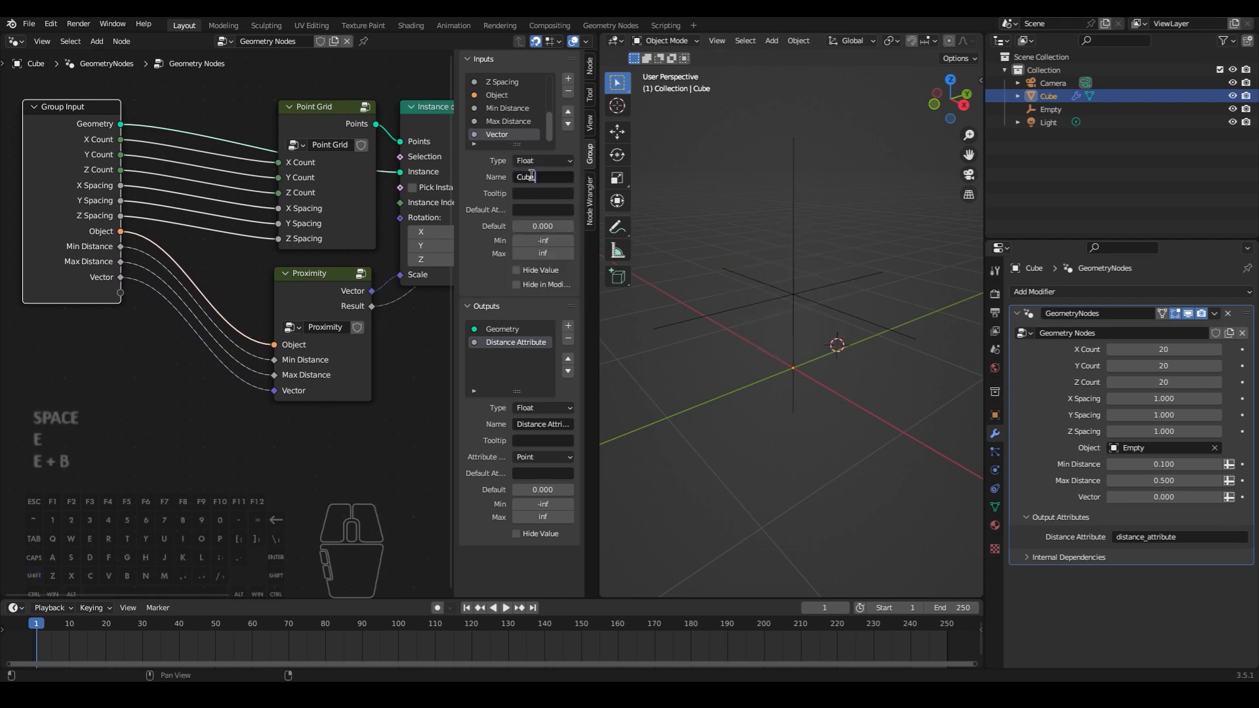
type(" size")
key("Return")
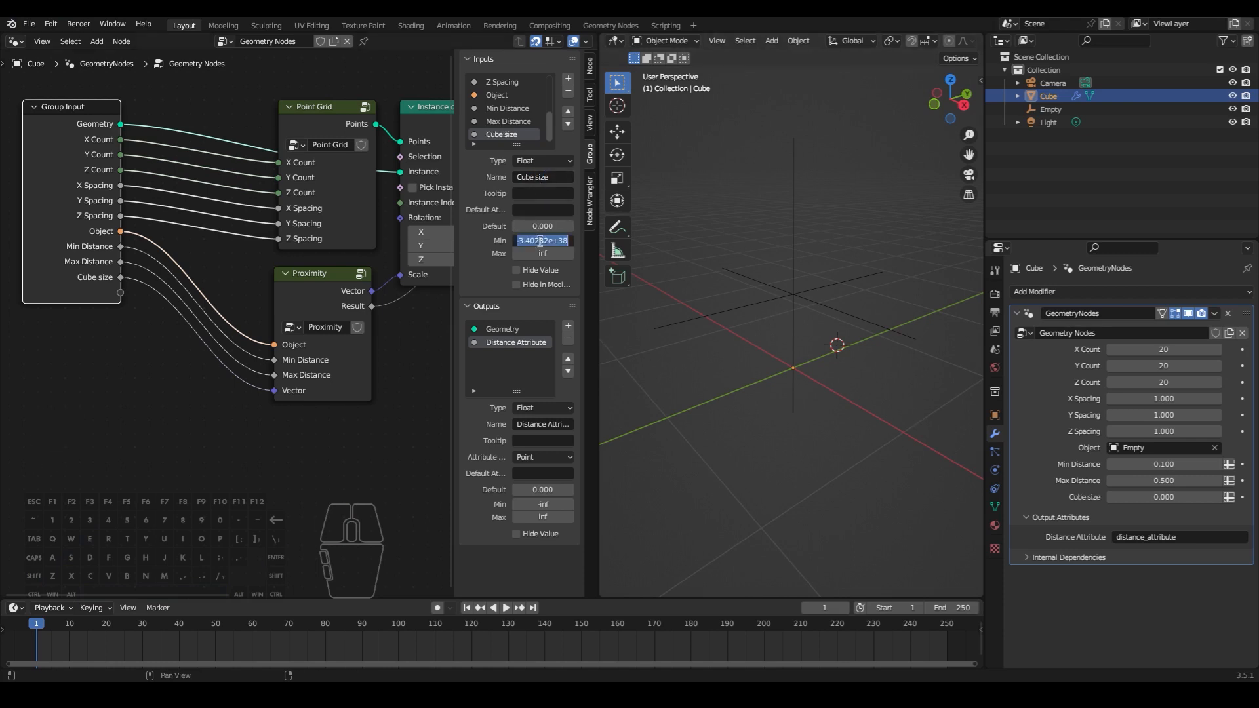
- Give the Cube size input a minimum of 0 and a default of 1, and set the modifier's Cube size to 1
type("0")
key("Return")
left_click(543, 226)
type("1")
key("Return")
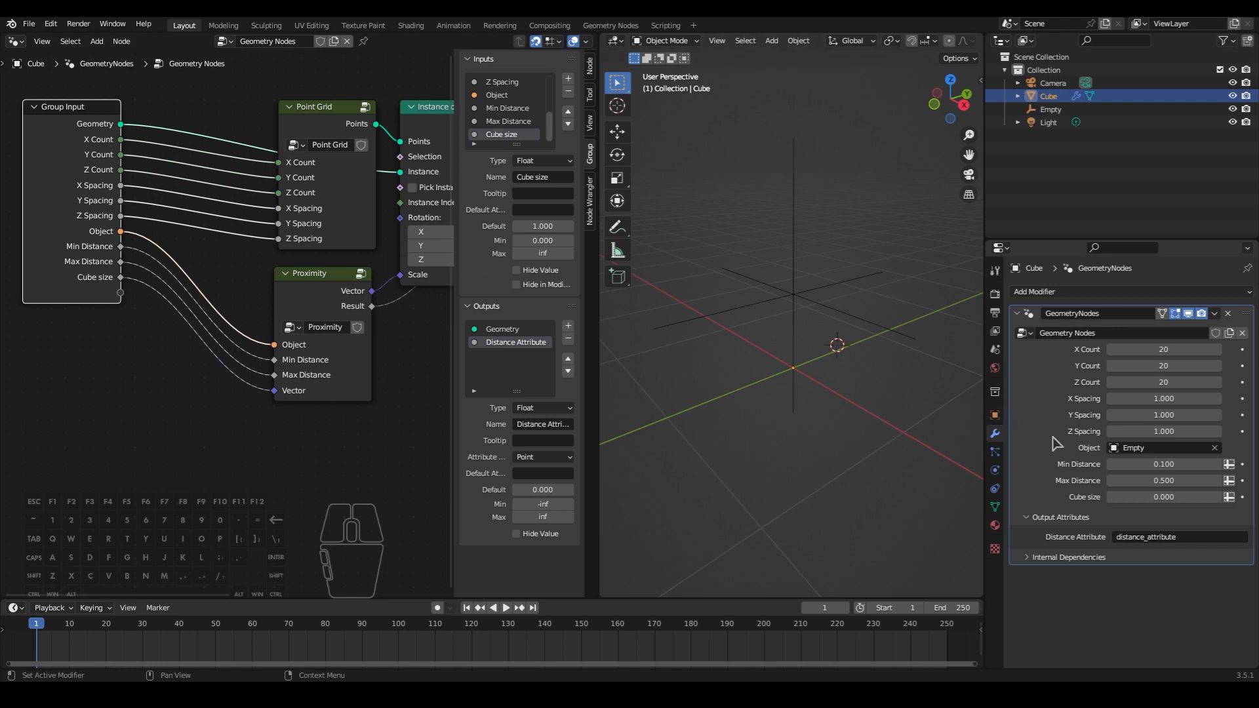
left_click(1182, 502)
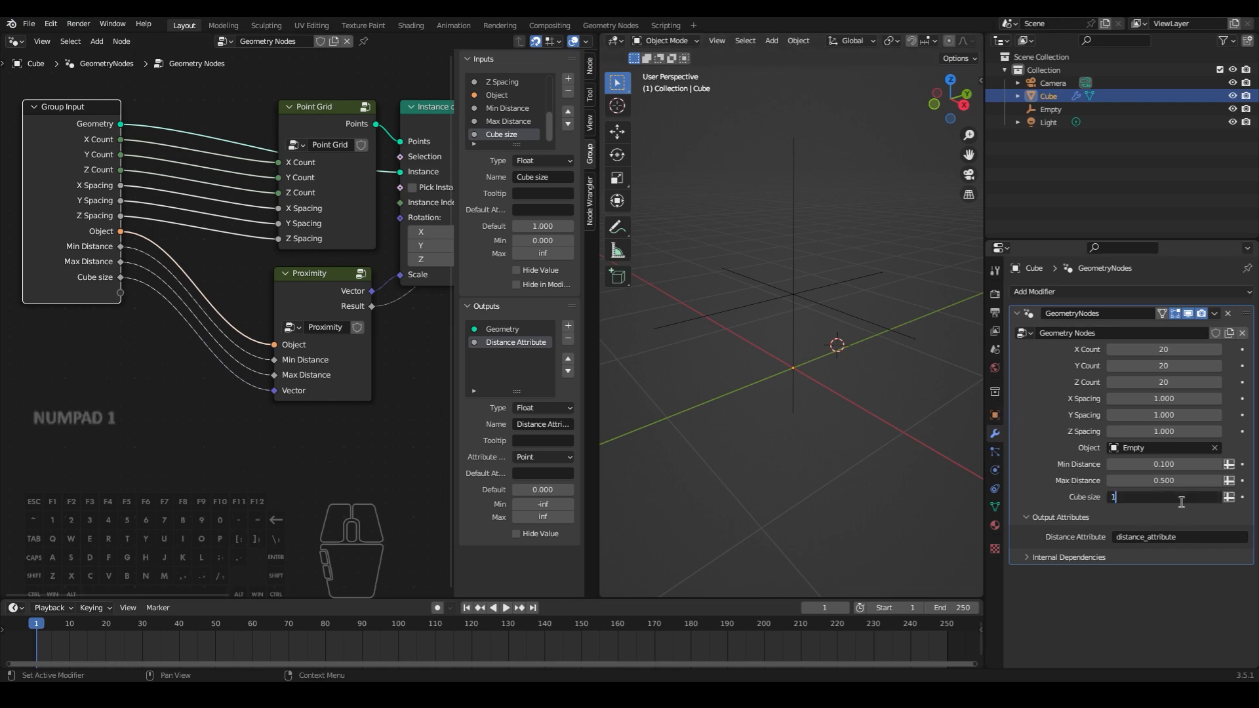
key("Return")
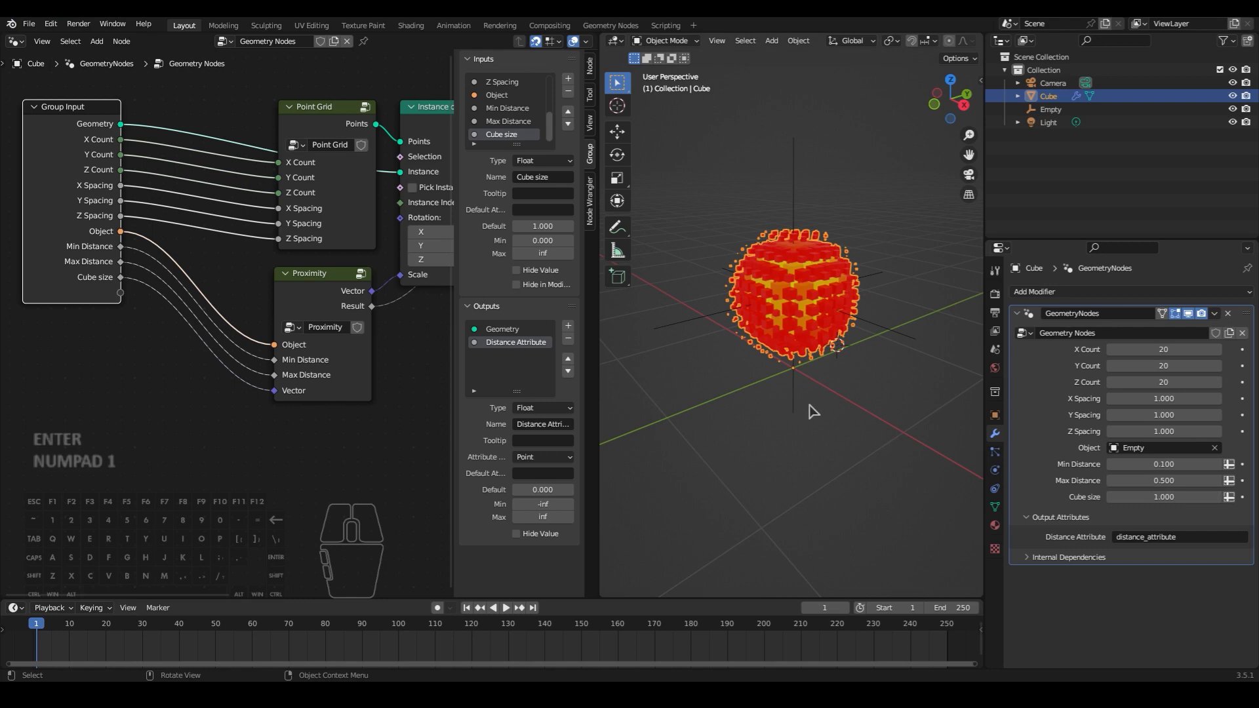
middle_click_drag(814, 411, 813, 411)
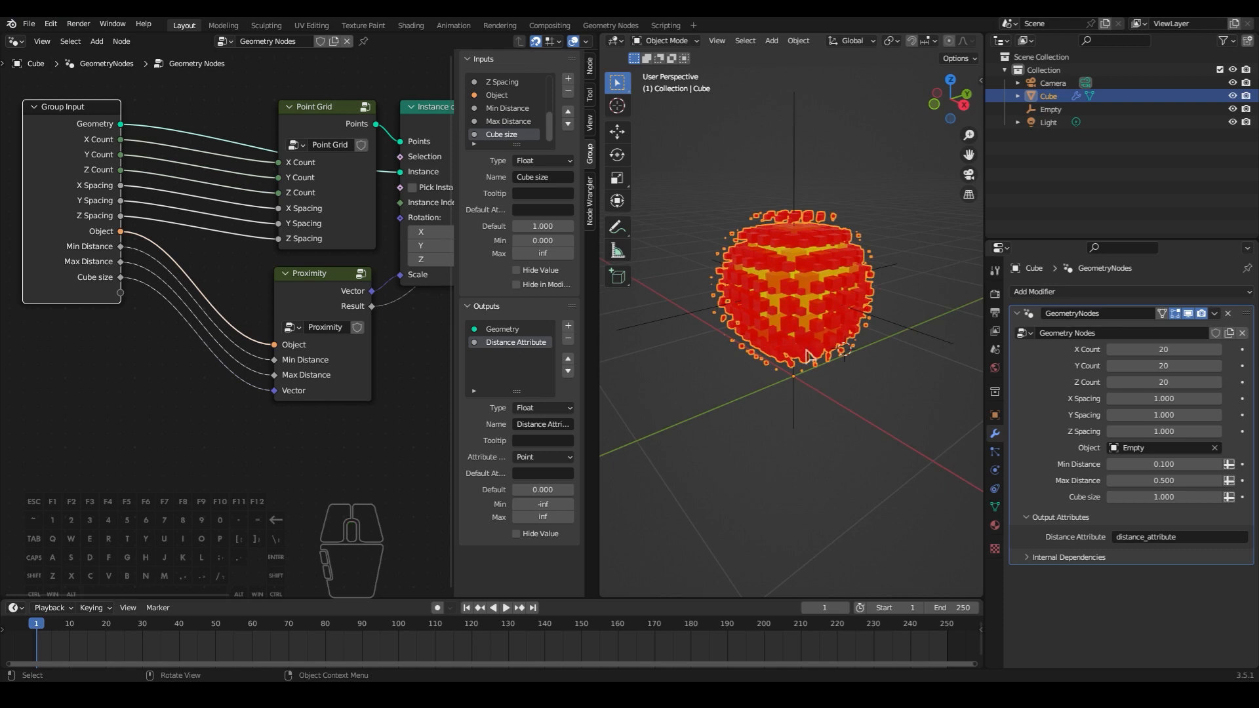
mouse_move(812, 355)
middle_mouse_down()
mouse_move(953, 343)
mouse_move(958, 327)
mouse_move(894, 312)
mouse_move(825, 319)
mouse_move(813, 359)
mouse_move(825, 366)
mouse_move(819, 347)
middle_mouse_up()
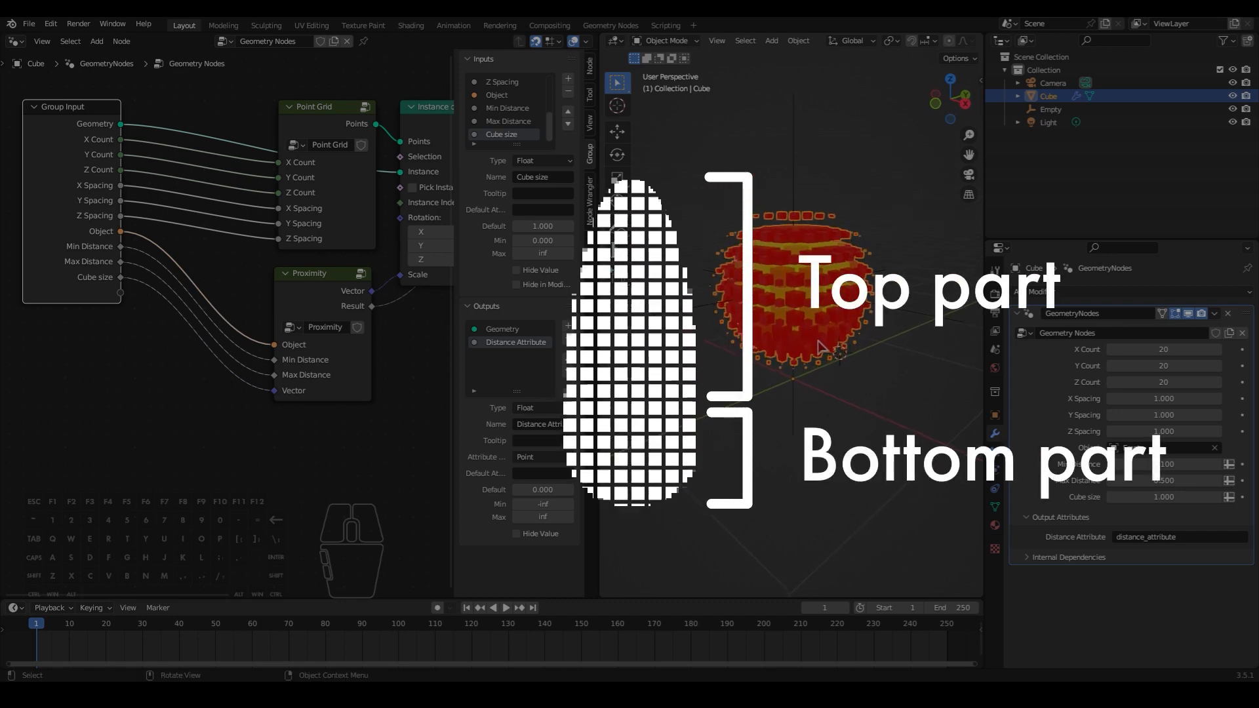
middle_click_drag(388, 407, 295, 413)
scroll(345, 417, "down", 3)
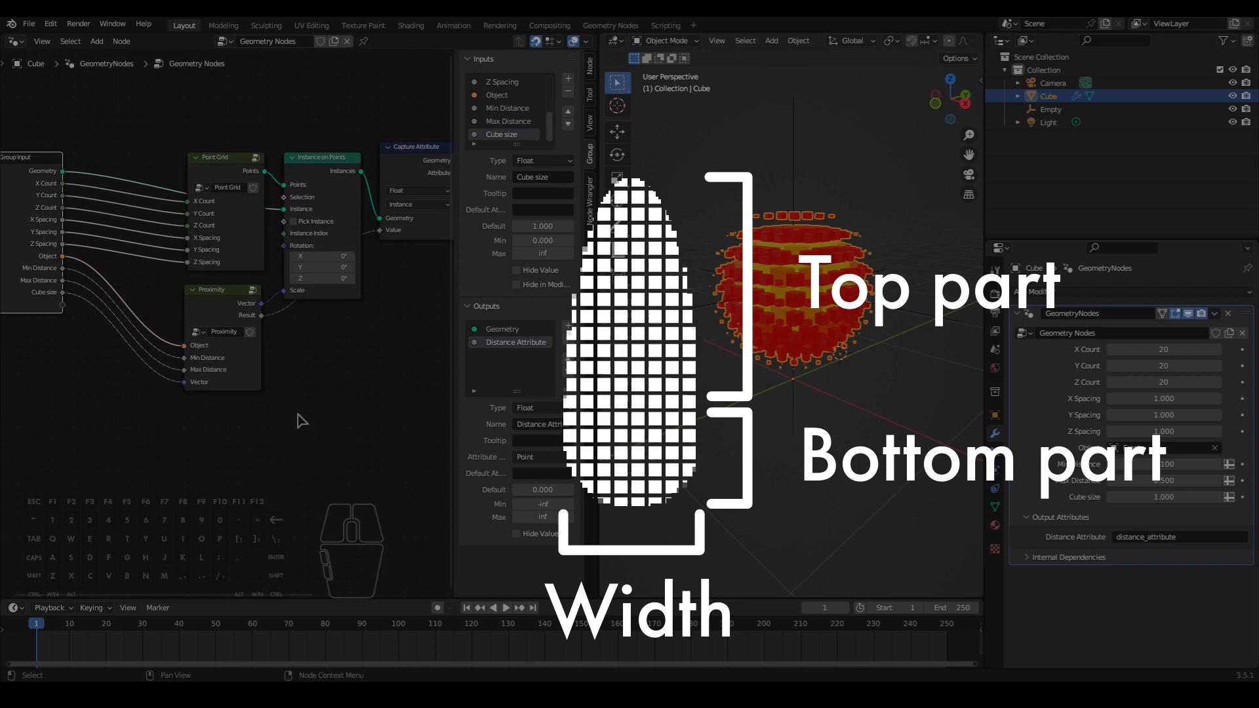
middle_click_drag(869, 414, 870, 398)
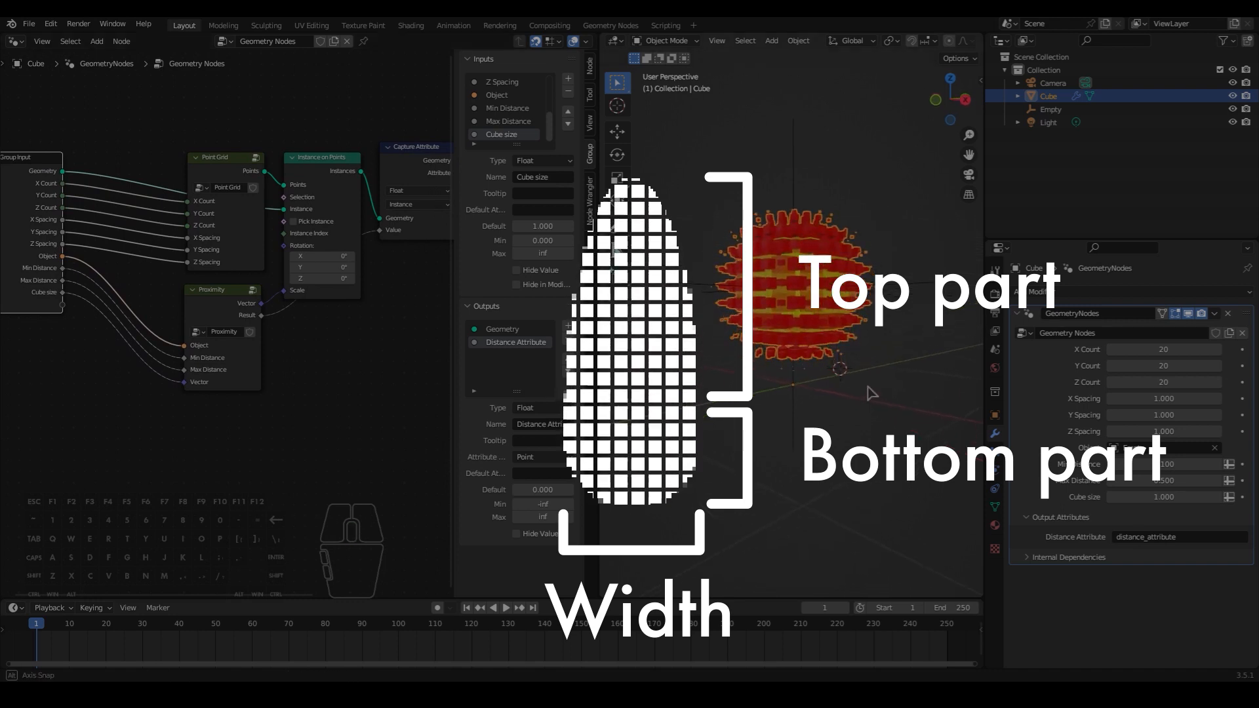
- Test moving the Empty to preview how the cubes follow it, cancel the move, and reselect the cube grid
left_click(898, 295)
key("g")
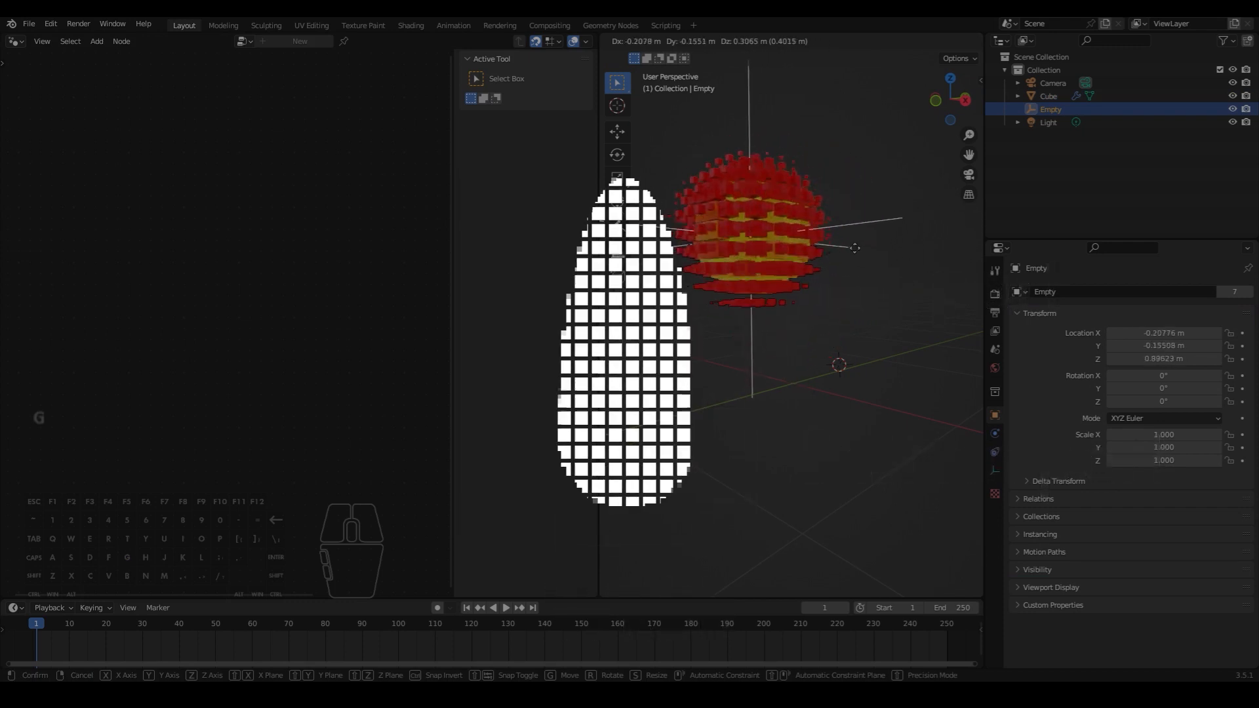
right_click(897, 320)
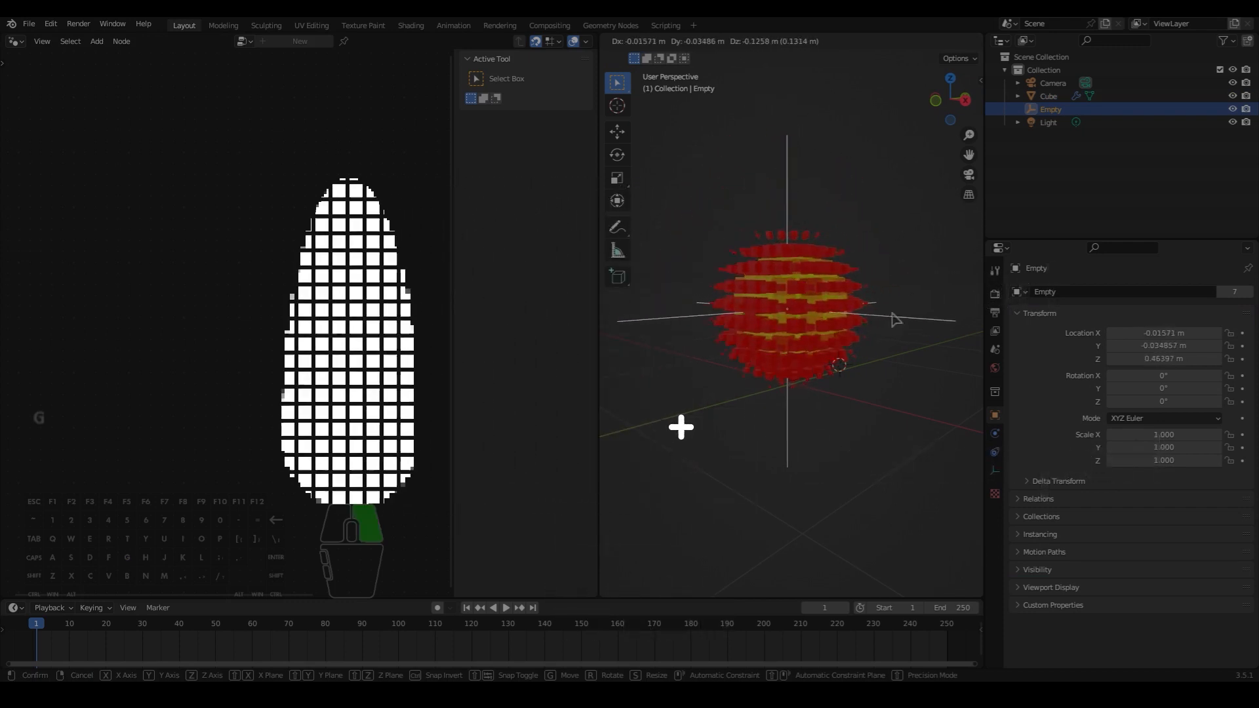
left_click(854, 265)
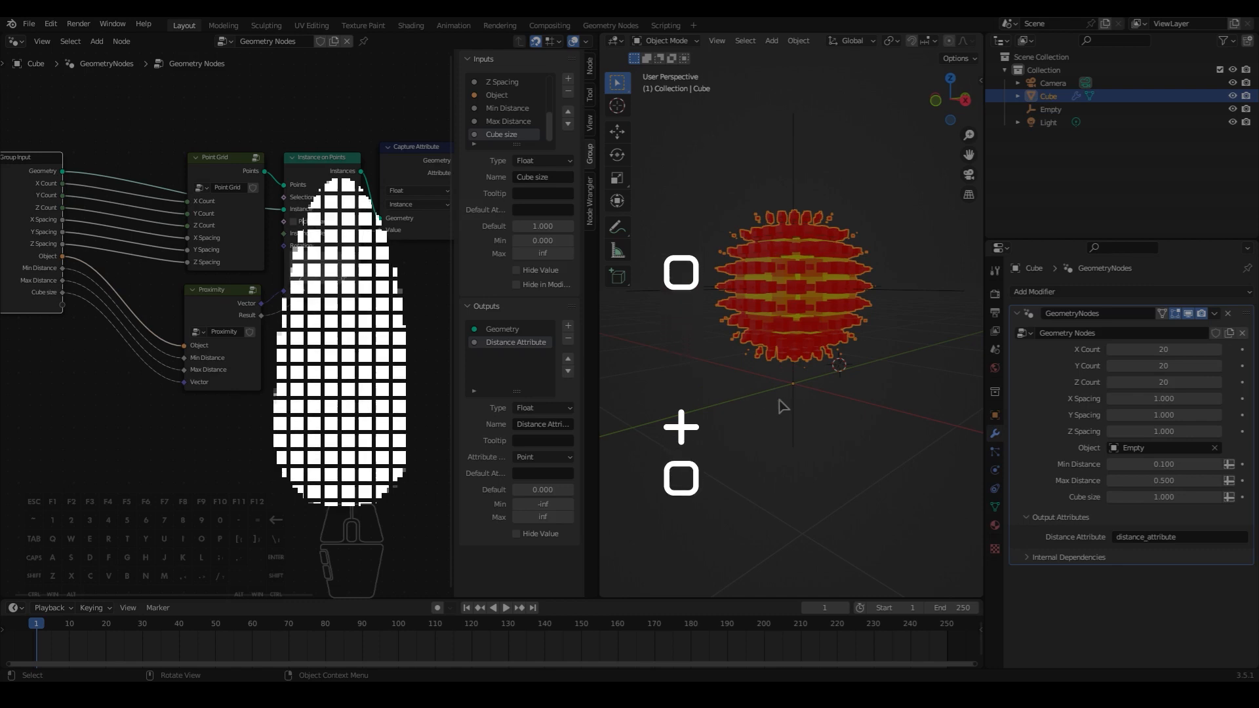
middle_click_drag(782, 407, 800, 444)
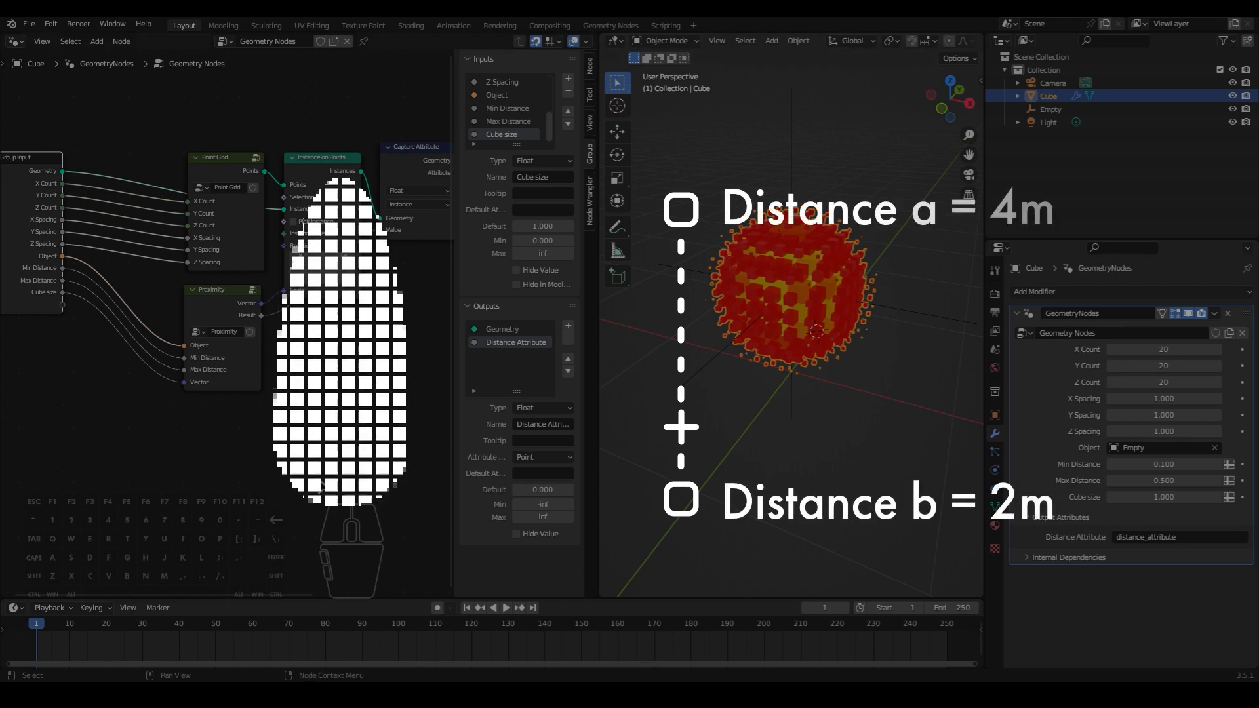
middle_click_drag(336, 486, 331, 413)
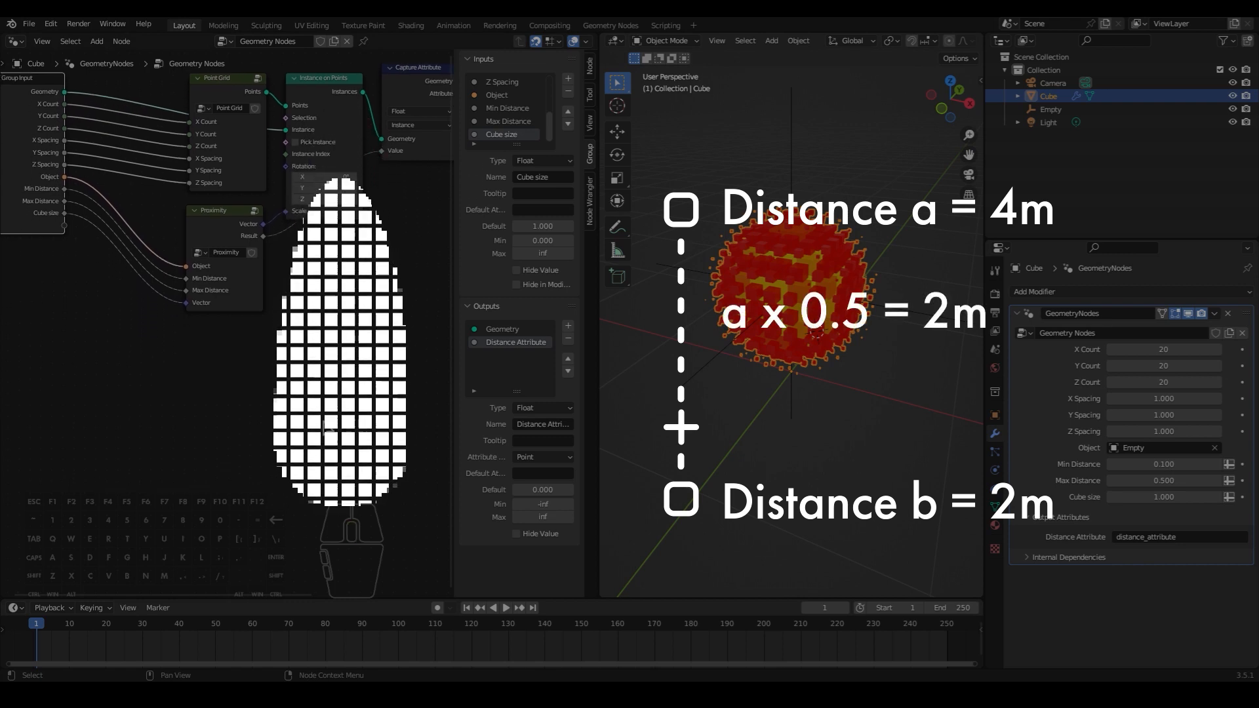
middle_click_drag(324, 426, 314, 495)
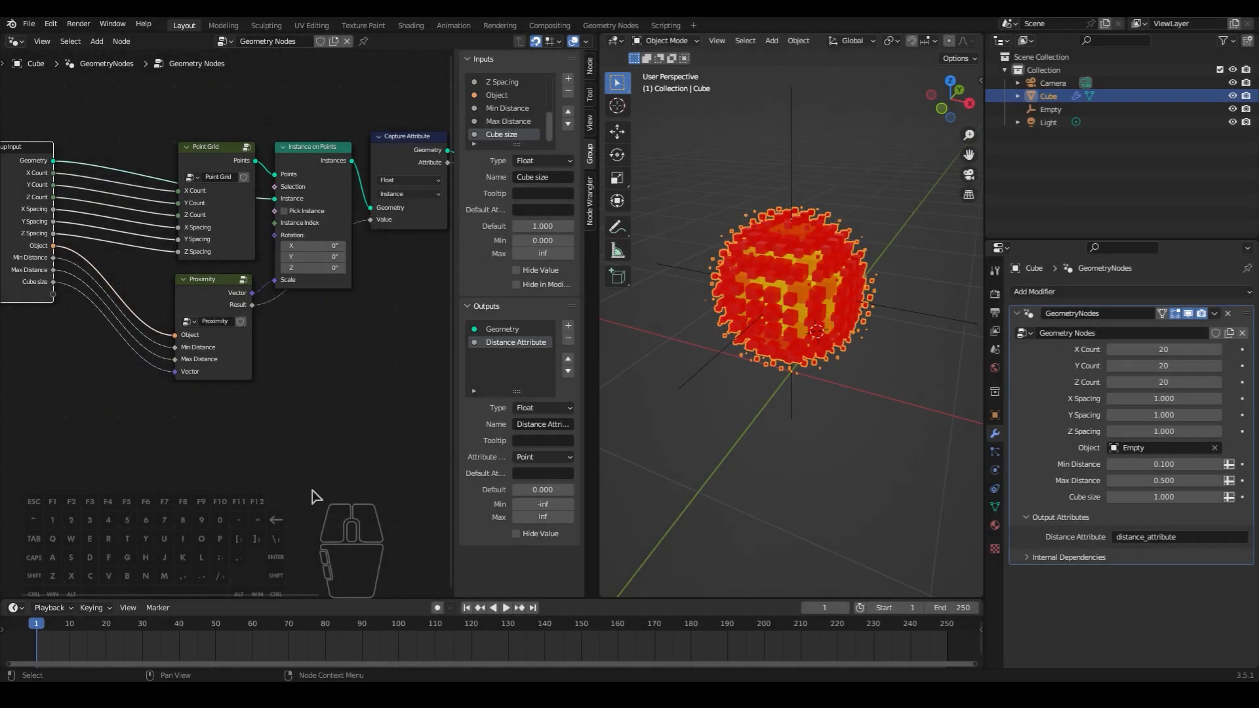
- Open the Proximity group, duplicate the Distance node above the original, and set the copy's operation to Multiply
middle_click_drag(314, 495, 319, 503)
left_click(223, 314)
key("Tab")
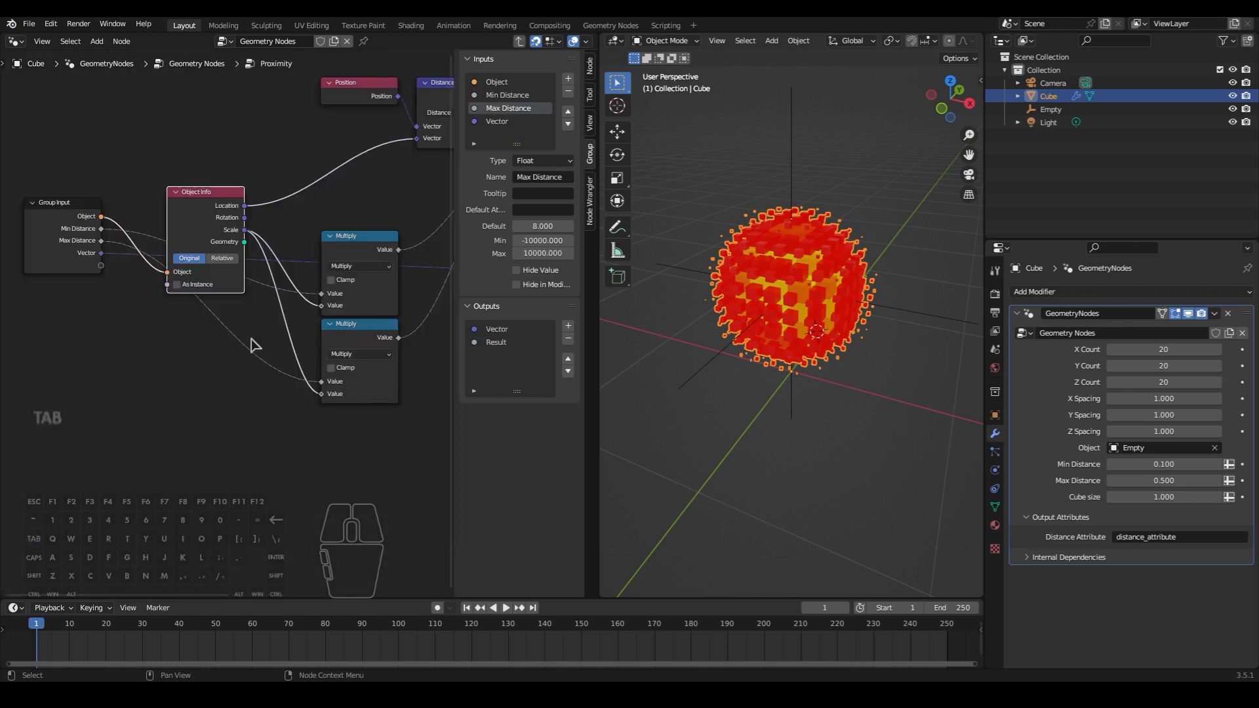
middle_click_drag(248, 382, 178, 437)
left_click(351, 160)
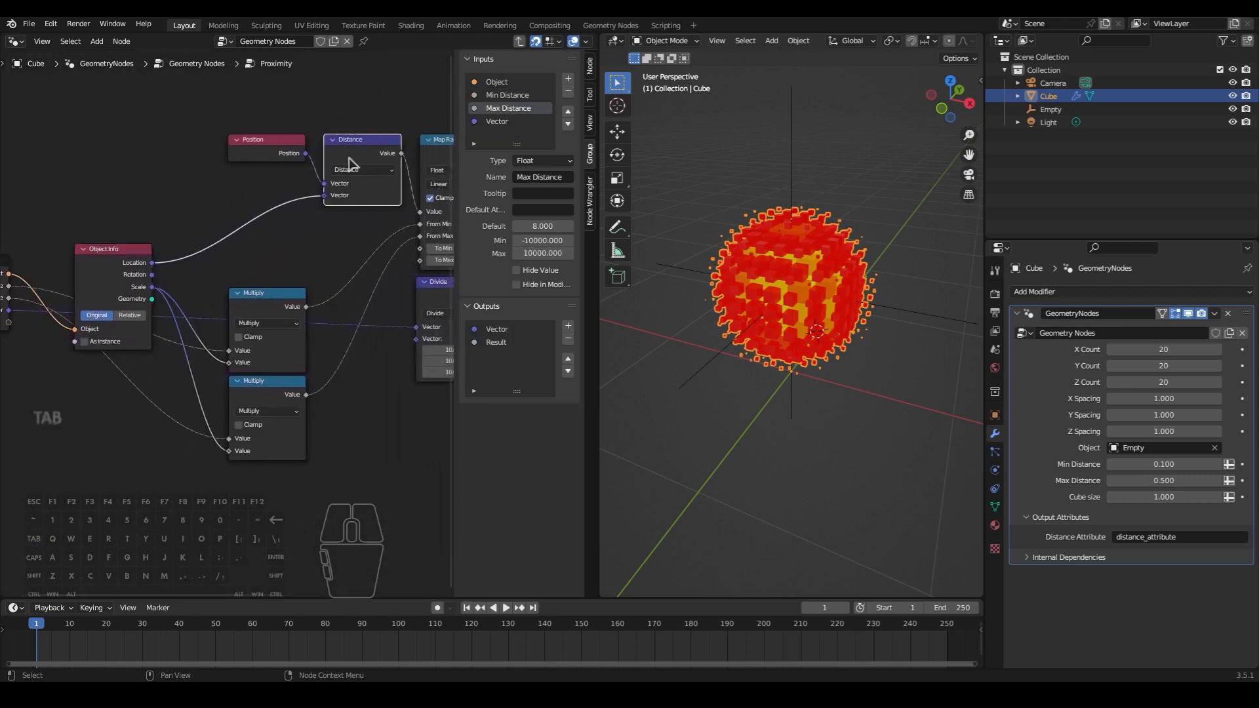
middle_click_drag(373, 292, 325, 371)
key("shift+d")
left_click(320, 176)
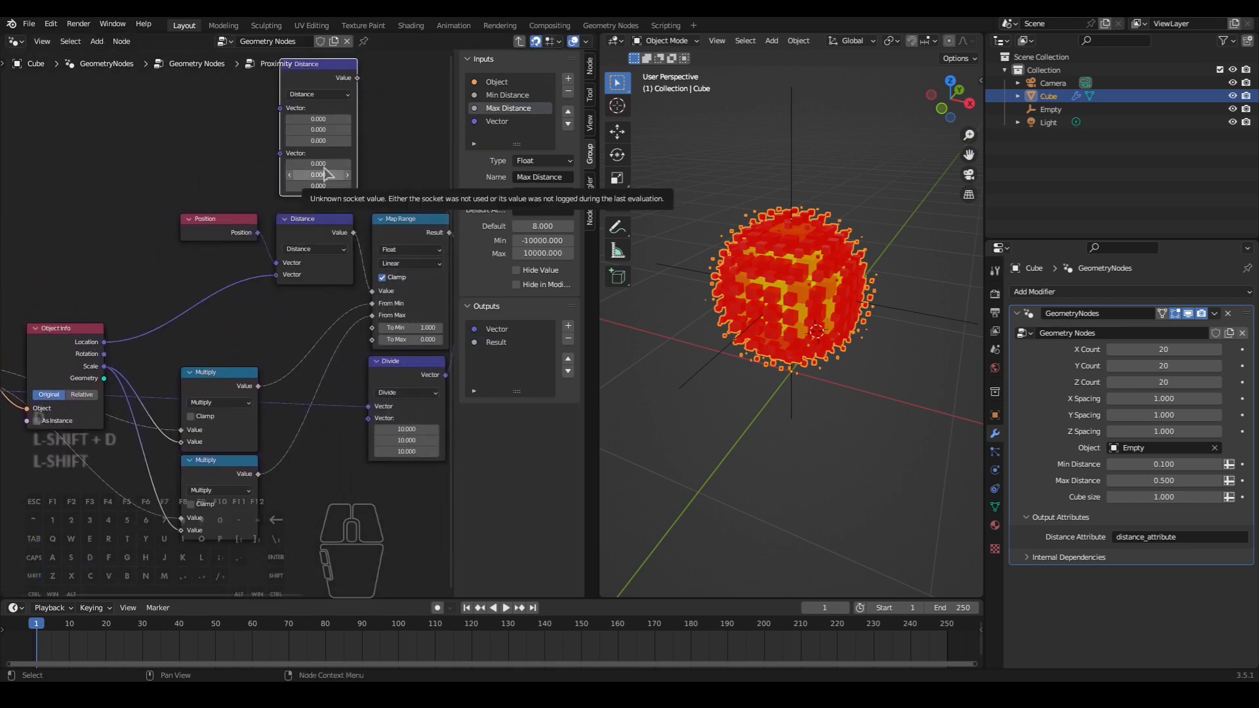
left_click(319, 95)
left_click(315, 115)
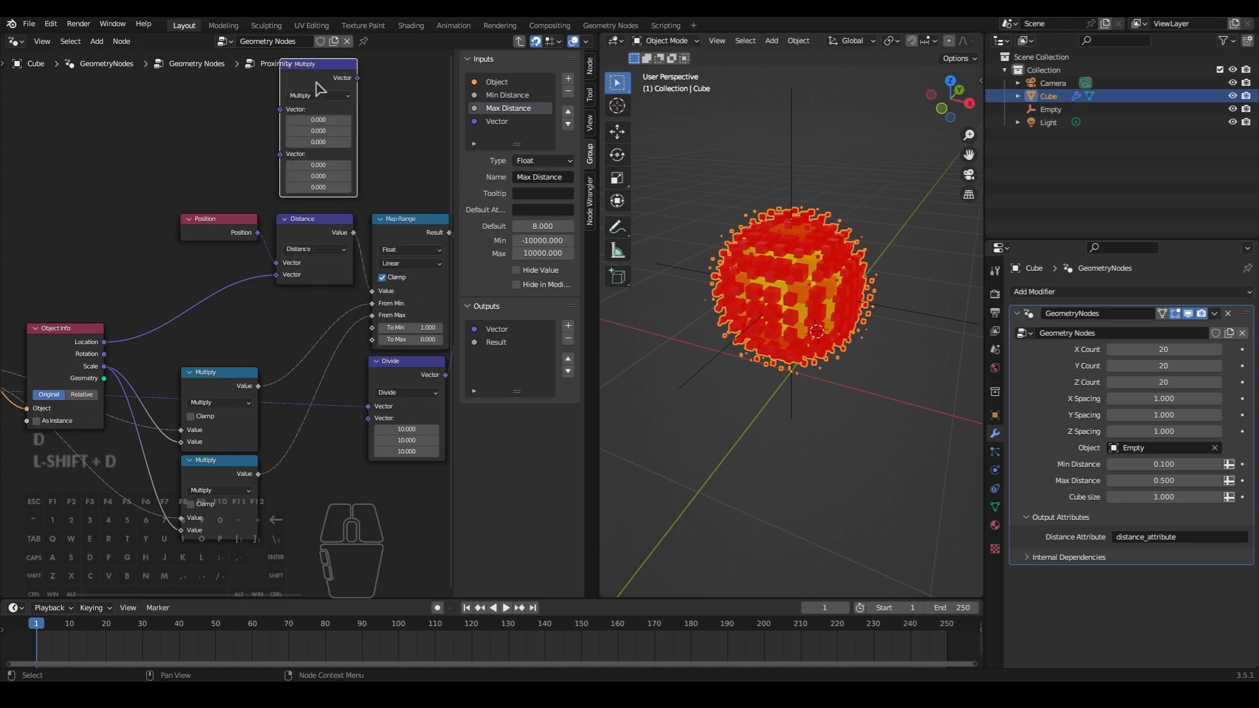
- Insert the vector Multiply node between Position and Distance and set its second vector to 1 on all axes
left_click_drag(308, 115, 329, 203)
middle_click_drag(417, 265, 383, 266)
left_click_drag(306, 217, 306, 239)
type("1")
key("Return")
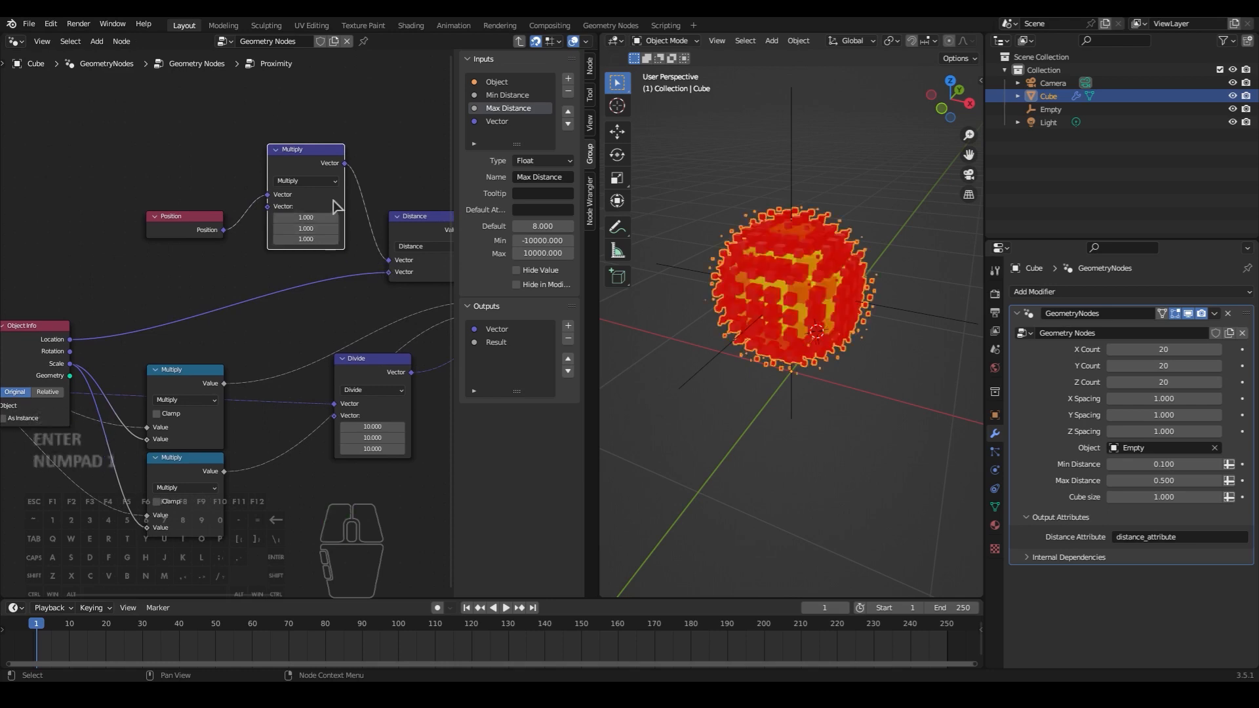
- Duplicate the vector Multiply node and insert the copy between Object Info's Location and the Distance node
middle_click_drag(321, 173, 332, 151)
key("shift+d")
left_click(319, 242)
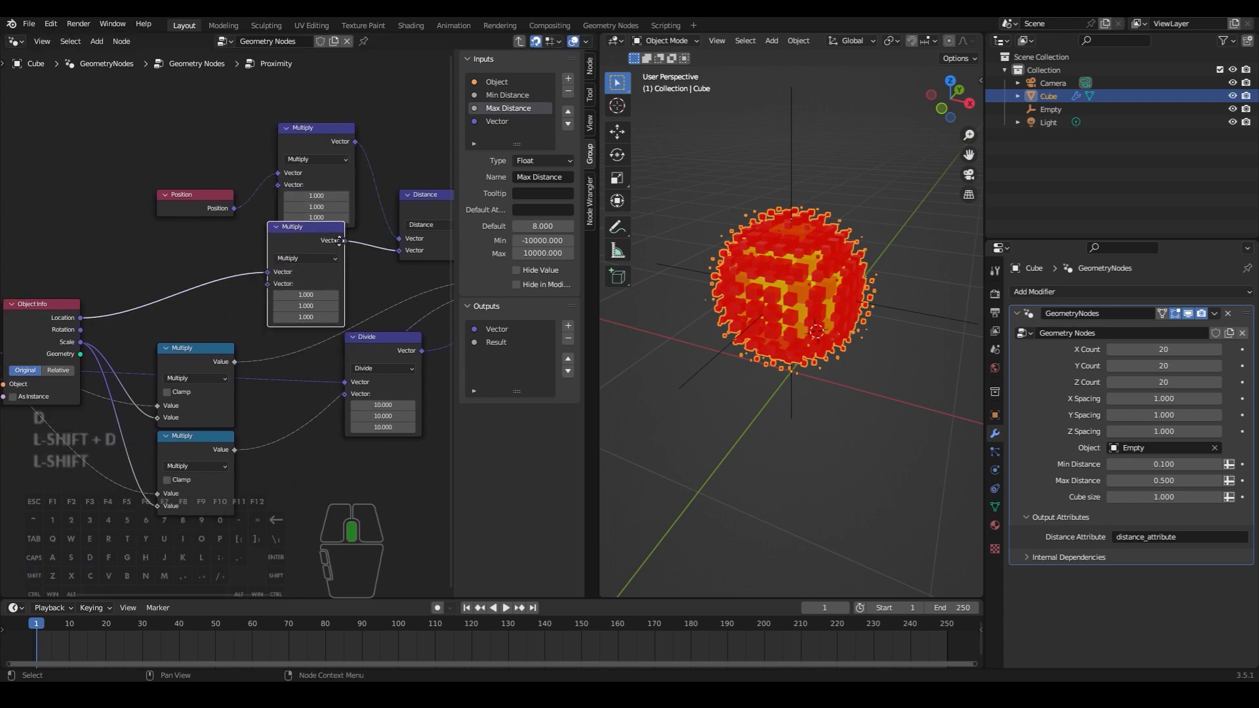
- Rearrange the Position node and the two vector Multiply nodes into a tidy stack with free space before the Distance node
middle_click_drag(323, 248, 298, 253)
left_click(282, 141)
key("g")
left_click(270, 129)
left_click(189, 207, "shift")
left_click(280, 238, "shift")
key("g")
left_click(182, 162)
left_click(248, 253)
middle_click_drag(250, 256, 289, 287)
key("g")
- Add a Combine XYZ node above Object Info and set its X, Y and Z to 1
key("shift+a")
type("combine xyz")
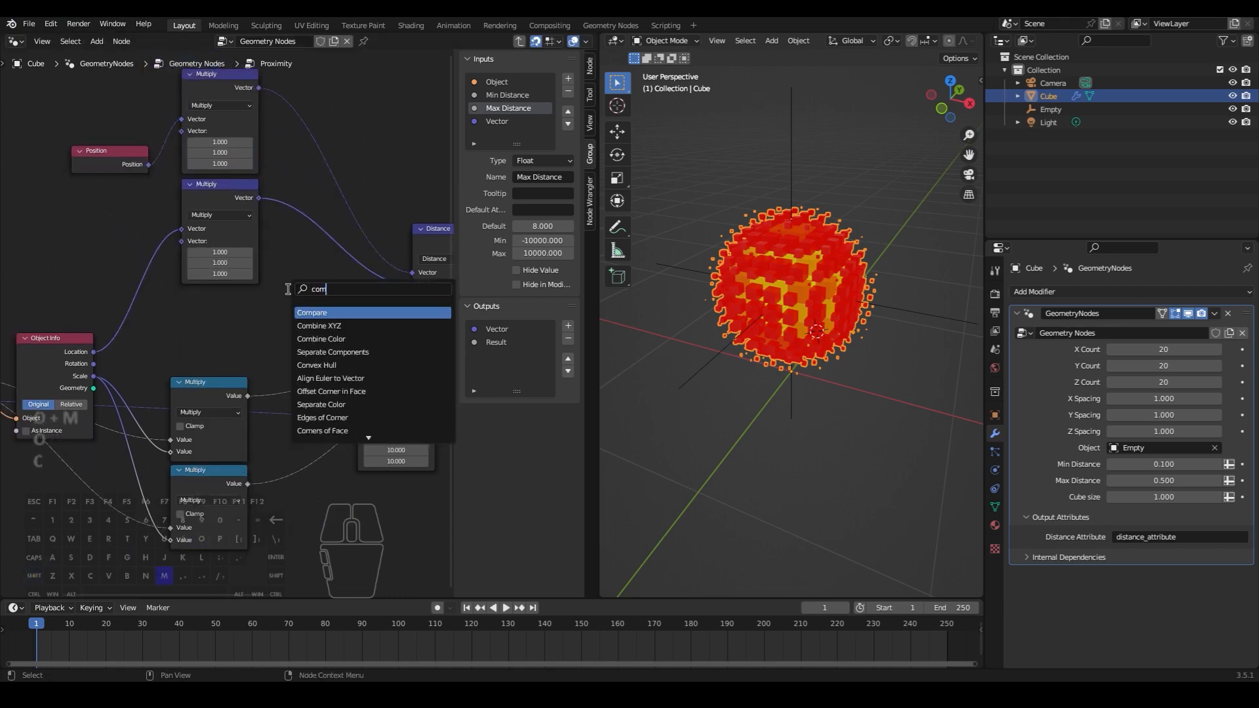
key("Return")
left_click(224, 328)
left_click_drag(255, 346, 78, 230)
type("1")
key("Return")
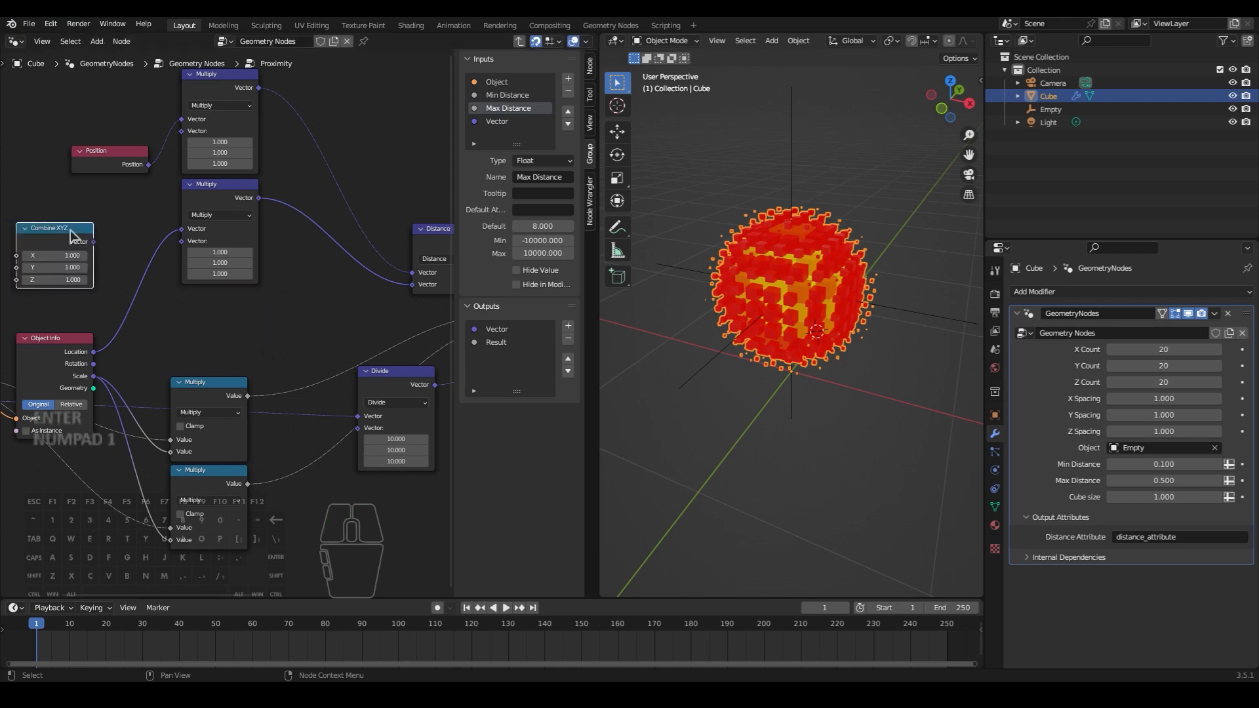
- Connect the Combine XYZ vector to the second vector input of both vector Multiply nodes
middle_click_drag(152, 257, 214, 292)
left_click_drag(156, 276, 254, 172)
left_click_drag(156, 276, 244, 275)
- Try 0.5 for the Combine XYZ node's Z value, settle on 0.4, and inspect the stretched cube shape
middle_click_drag(250, 365, 293, 375)
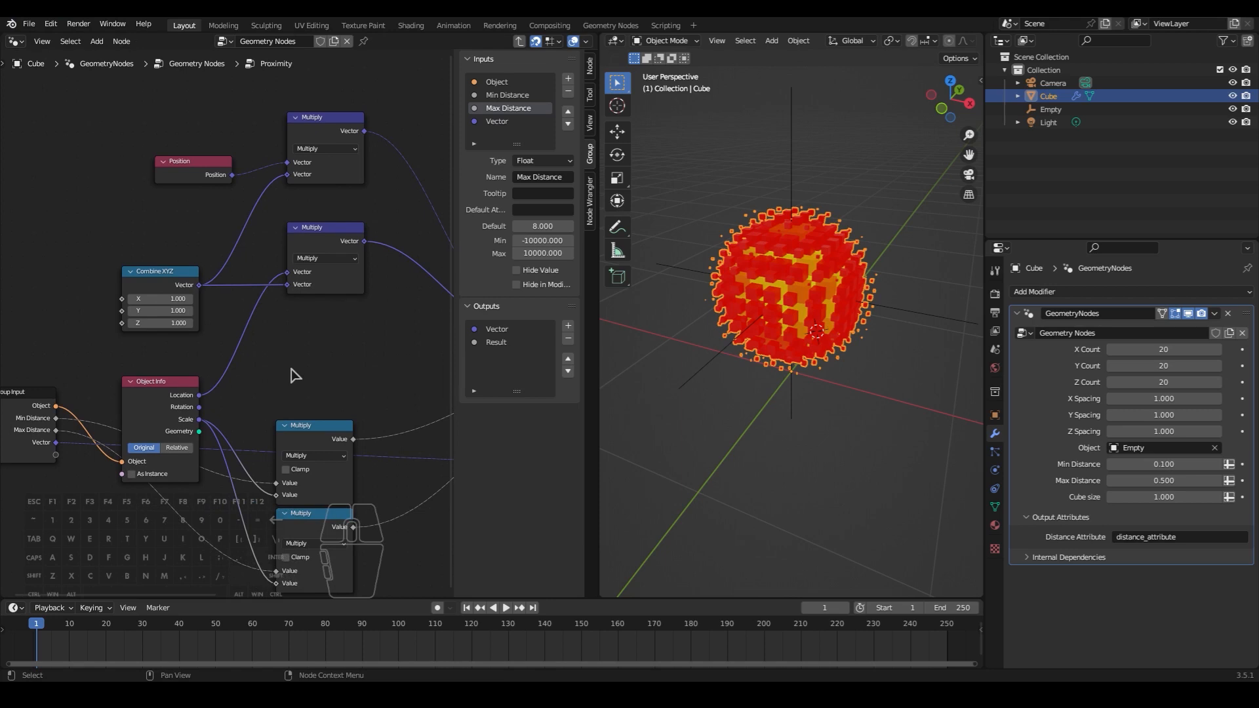
scroll(294, 374, "up", 1)
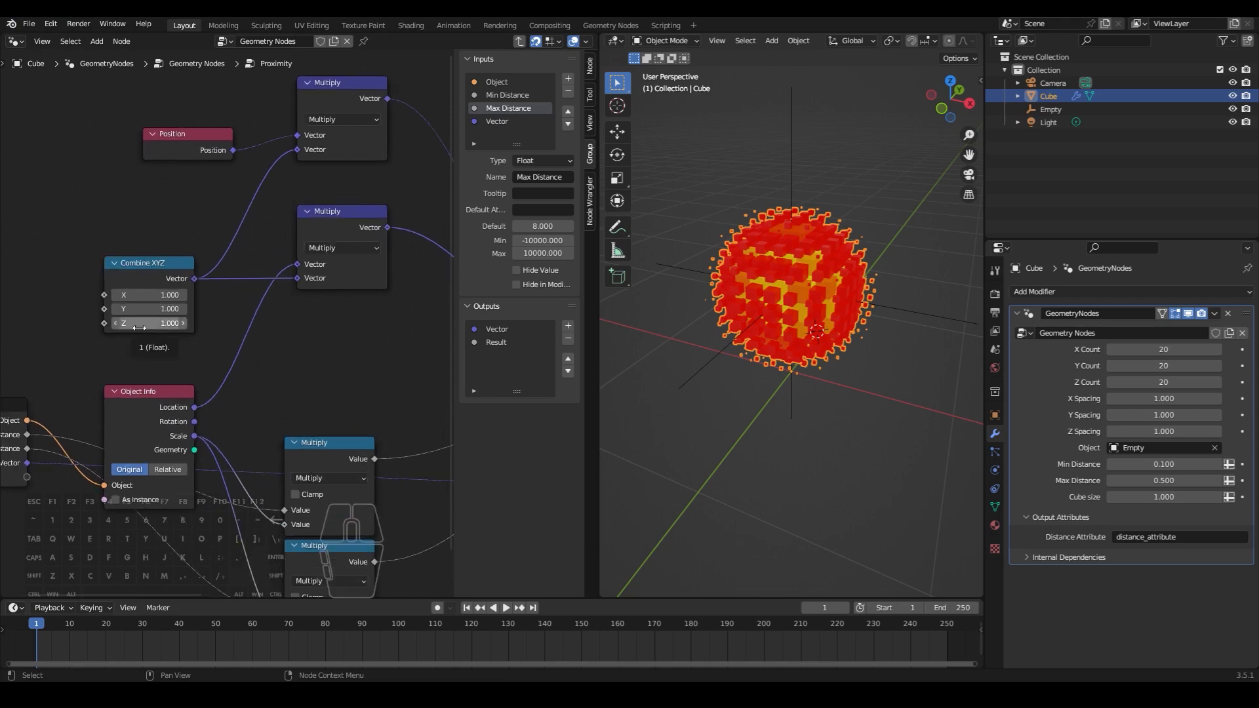
left_click_drag(118, 323, 119, 324)
middle_click_drag(889, 326, 853, 317)
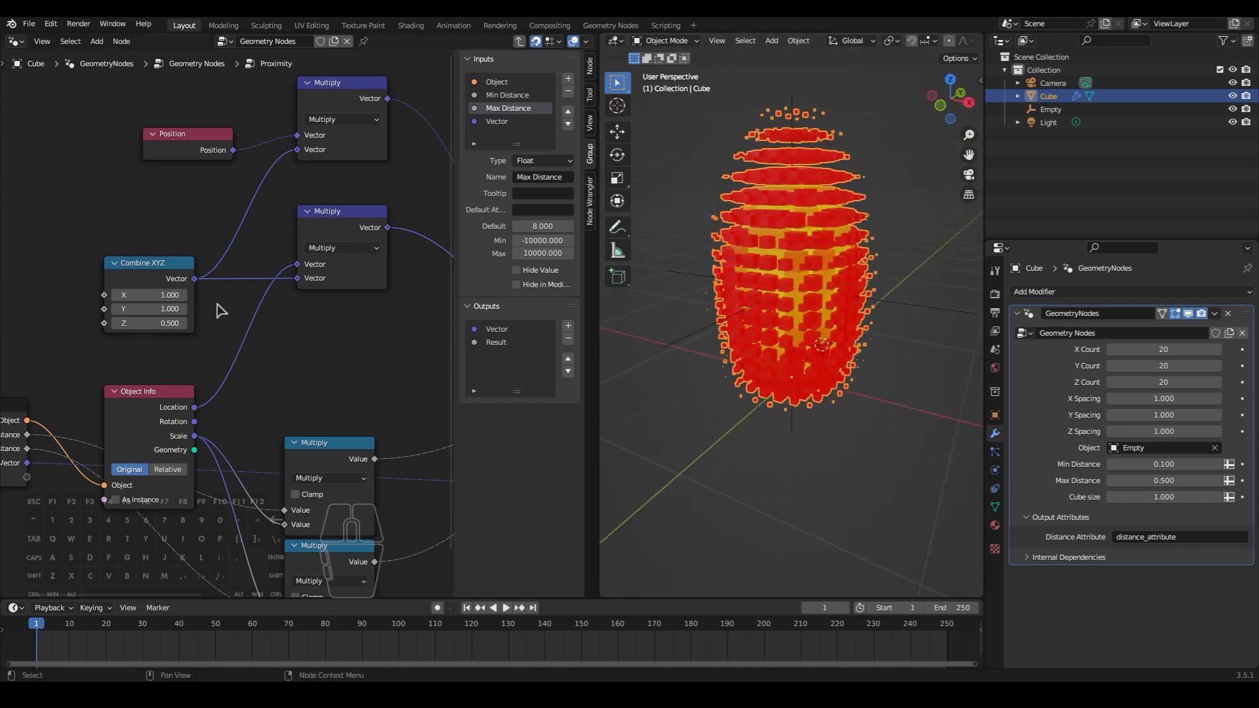
left_click(116, 323)
middle_click_drag(918, 368, 844, 399)
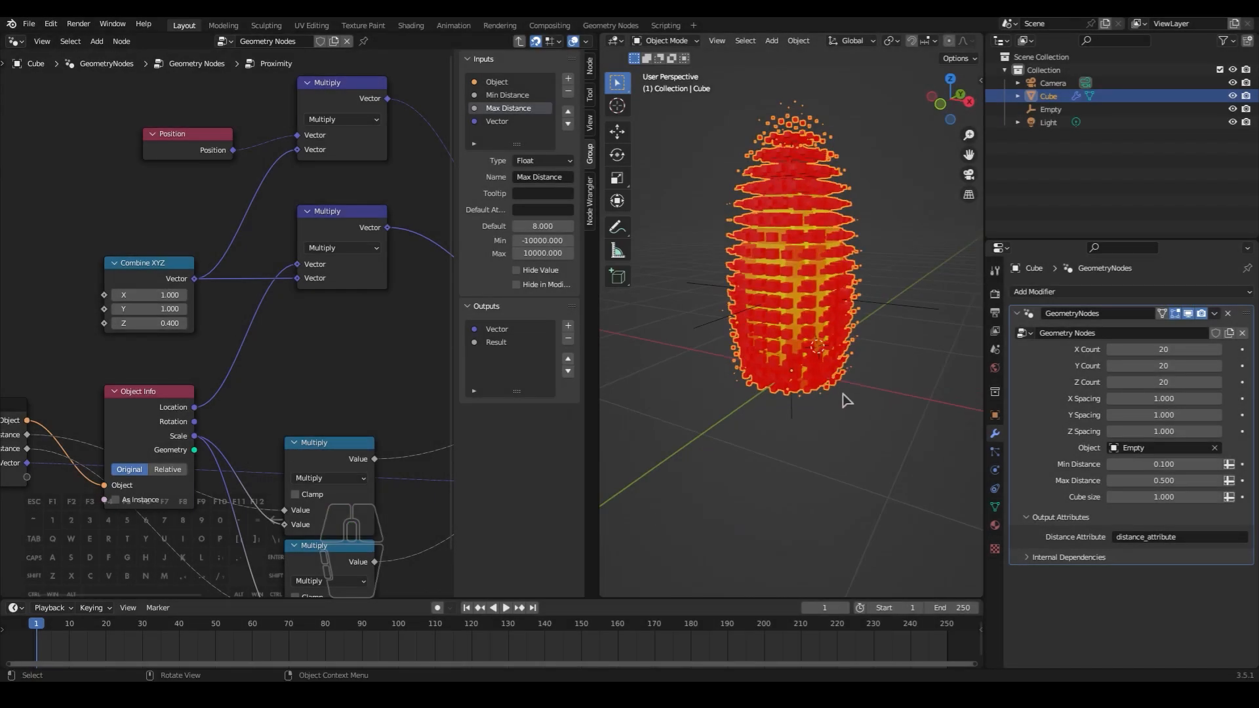
- Add a Math node below the lower vector Multiply node and set its operation to Greater Than
scroll(847, 400, "down", 1)
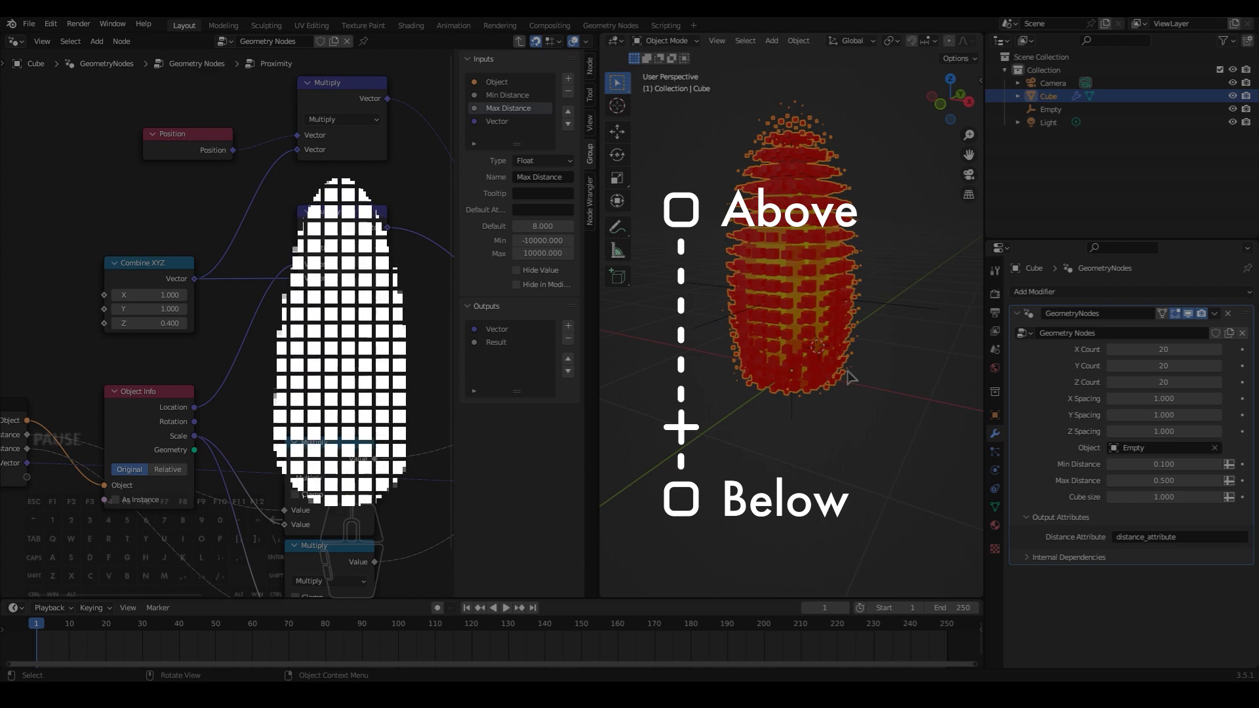
middle_click_drag(385, 291, 285, 300)
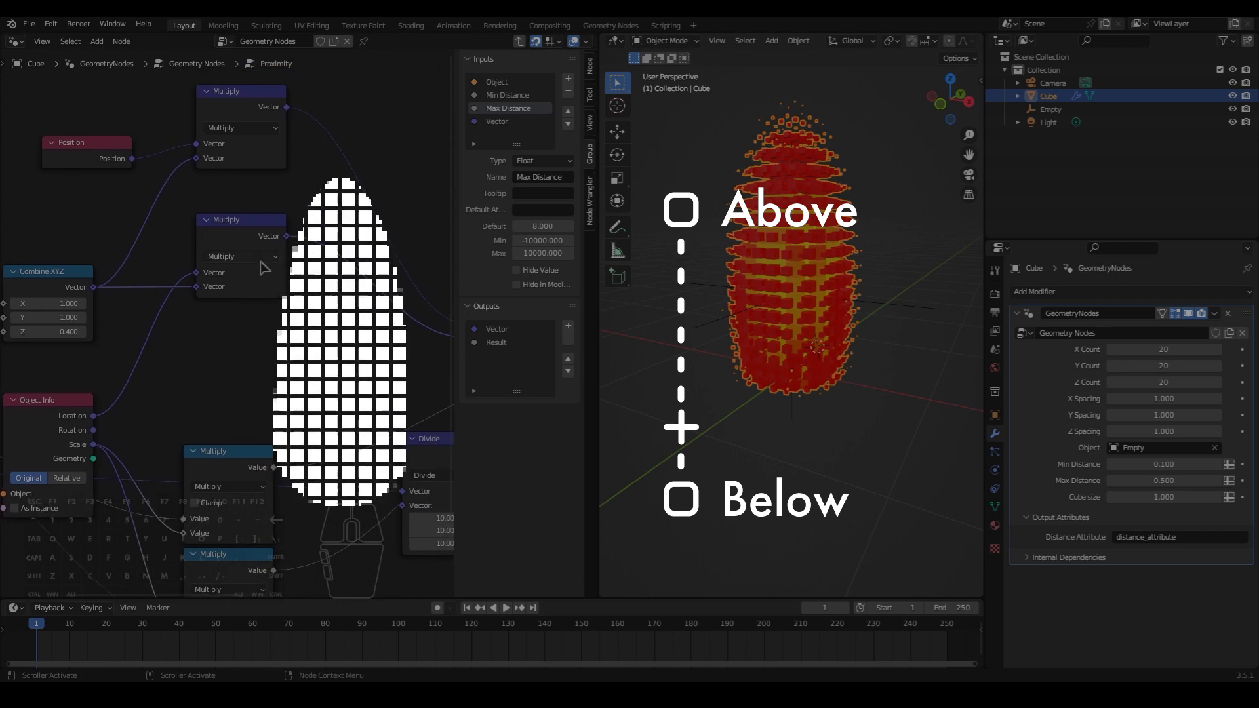
key("shift+a")
left_click(280, 330)
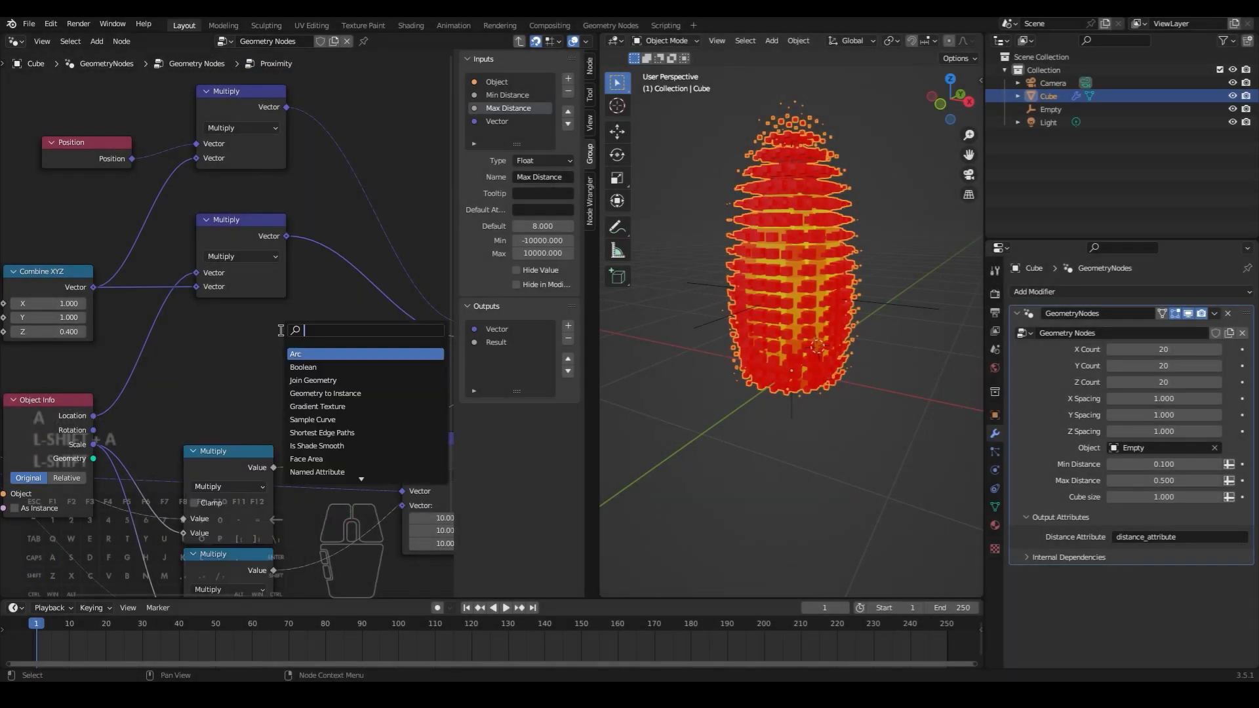
type("math")
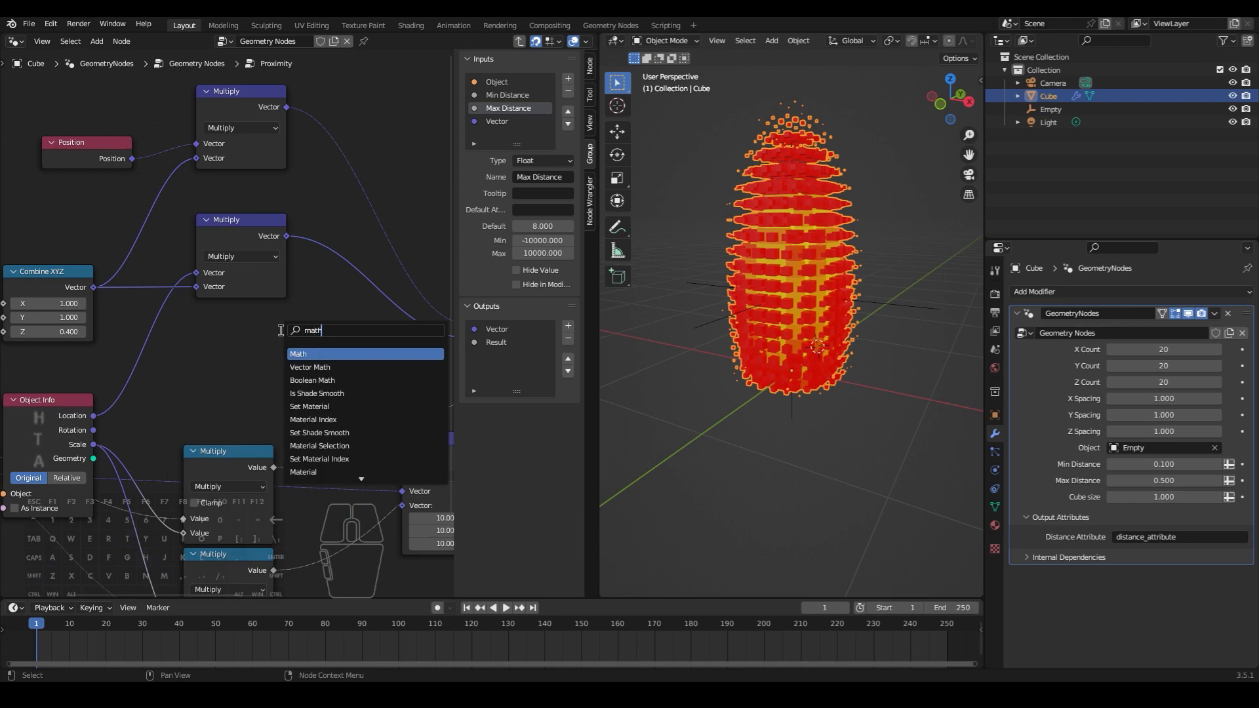
key("Return")
left_click(284, 337)
left_click(307, 359)
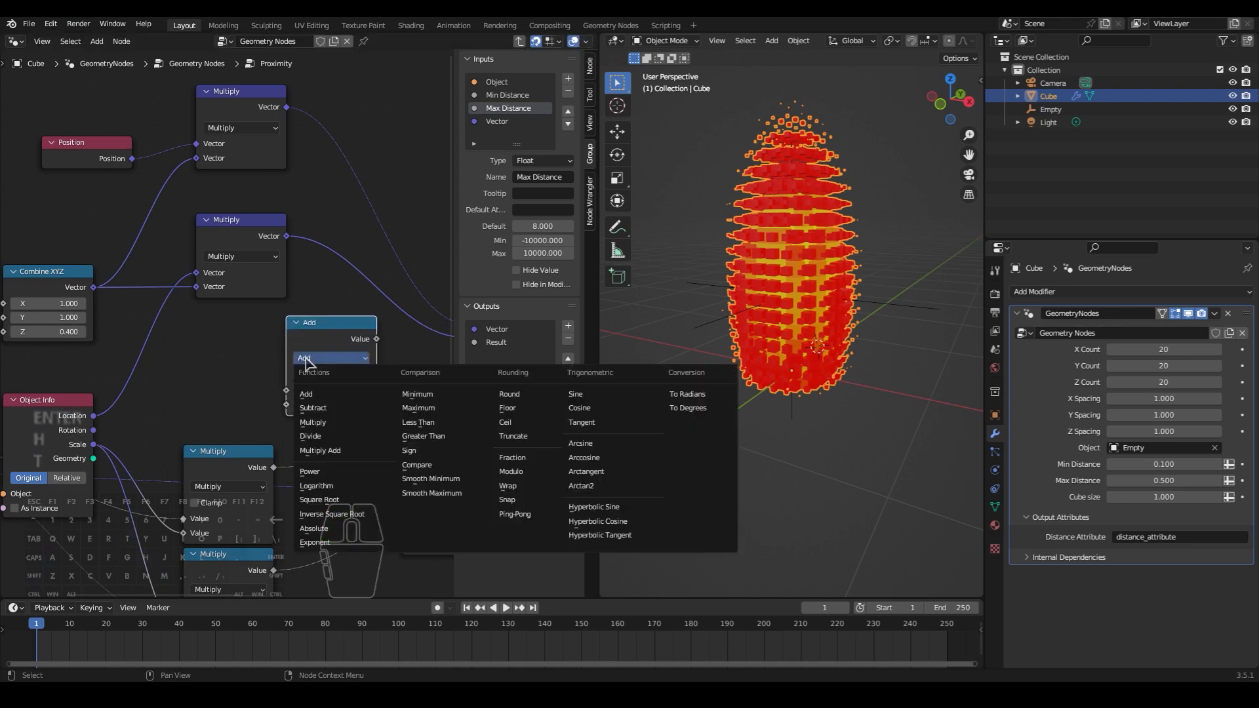
left_click(424, 436)
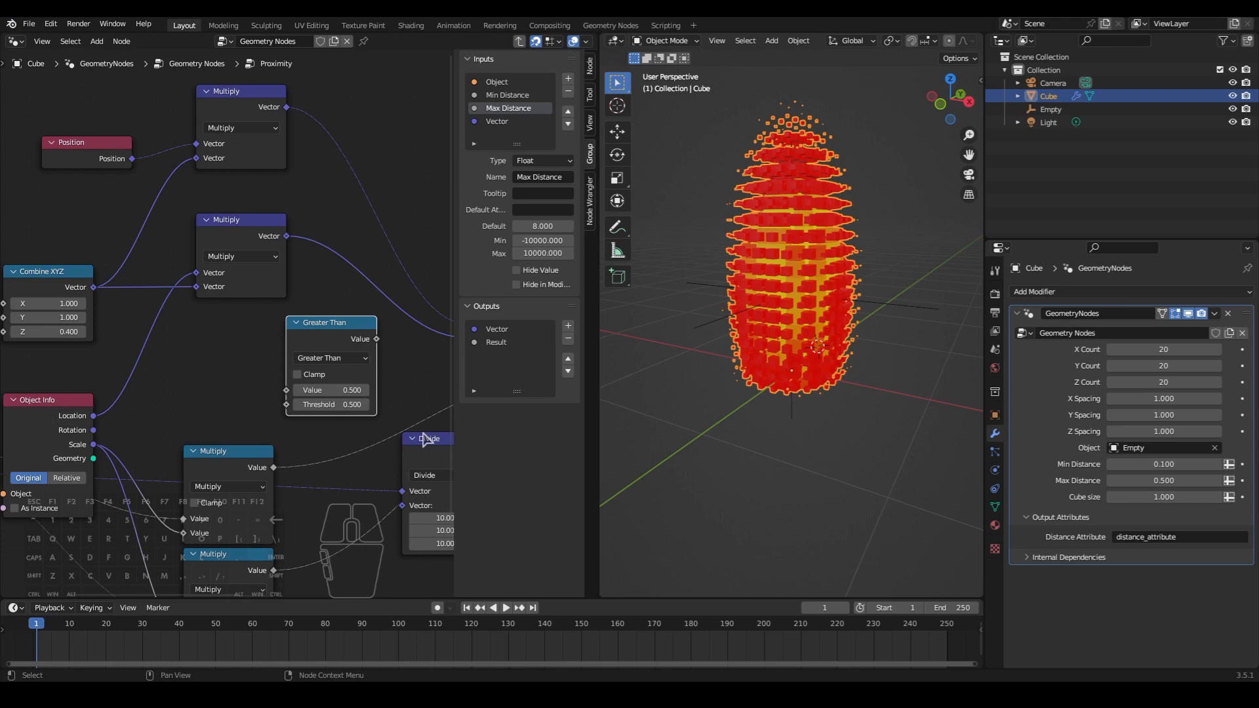
- Add a Separate XYZ node above the Position node and connect the Position output to its vector input
scroll(275, 290, "down", 3)
left_click_drag(127, 177, 66, 178)
key("shift+a")
type("seperate")
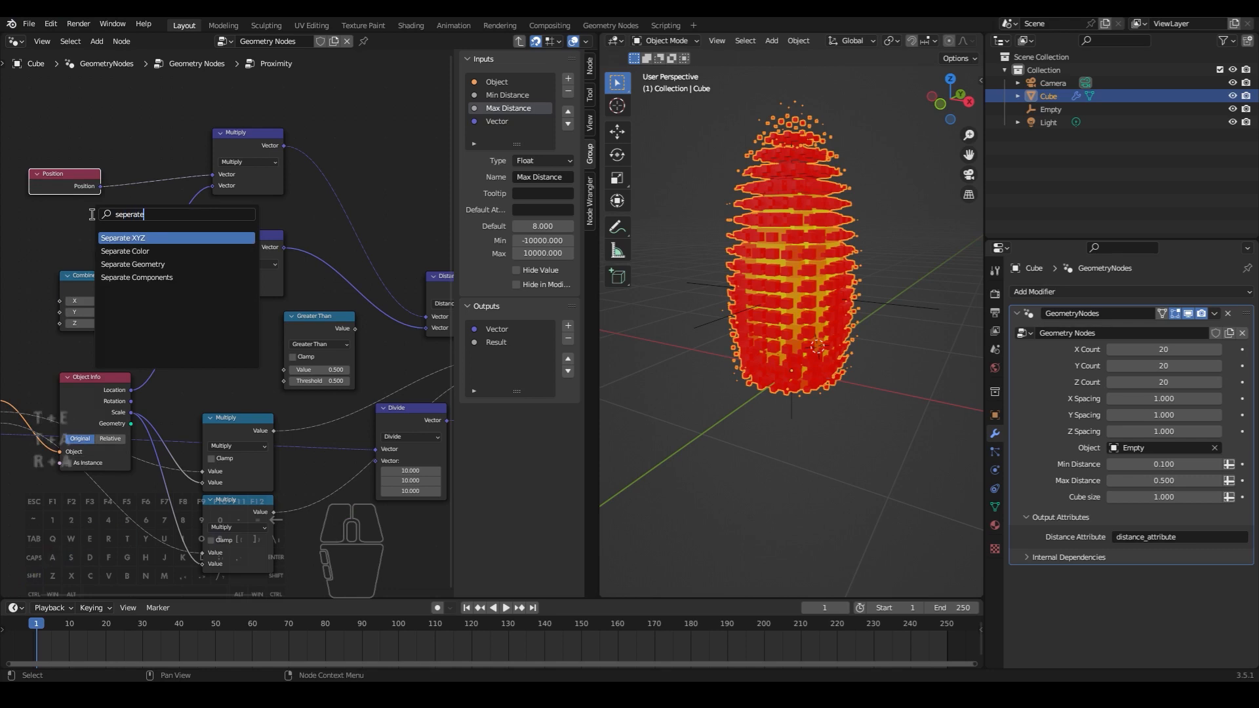
left_click(121, 238)
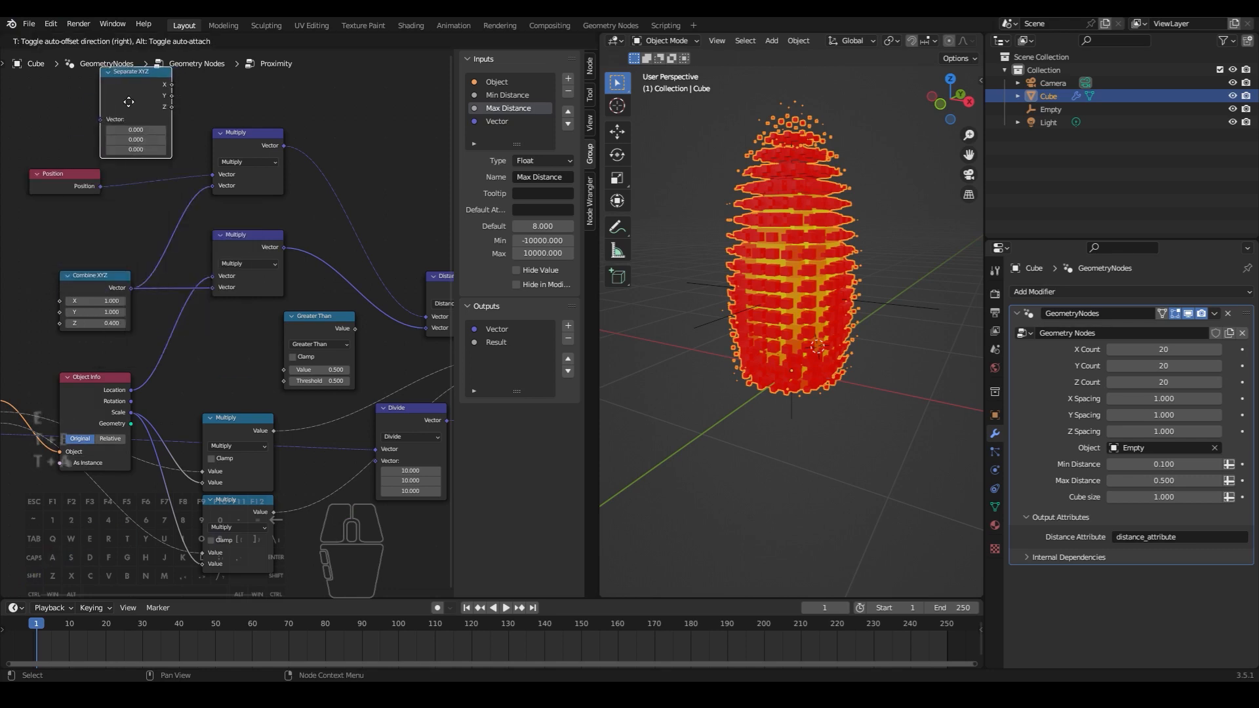
left_click(128, 102)
middle_click_drag(151, 181, 153, 198)
left_click_drag(62, 199, 42, 198)
left_click_drag(81, 204, 152, 117)
- Duplicate the Separate XYZ node and connect the Object Info location to the copy's vector input
key("shift+d")
left_click(87, 262)
middle_click_drag(133, 273, 211, 257)
left_click_drag(177, 384, 75, 384)
left_click_drag(186, 230, 299, 342)
left_click_drag(107, 392, 241, 372)
left_click_drag(269, 341, 167, 229)
middle_click_drag(183, 234, 156, 301)
- Stack both Separate XYZ nodes above Combine XYZ and place the Greater Than node above the vector Multiply nodes
scroll(225, 323, "up", 2)
middle_click_drag(224, 331, 240, 377)
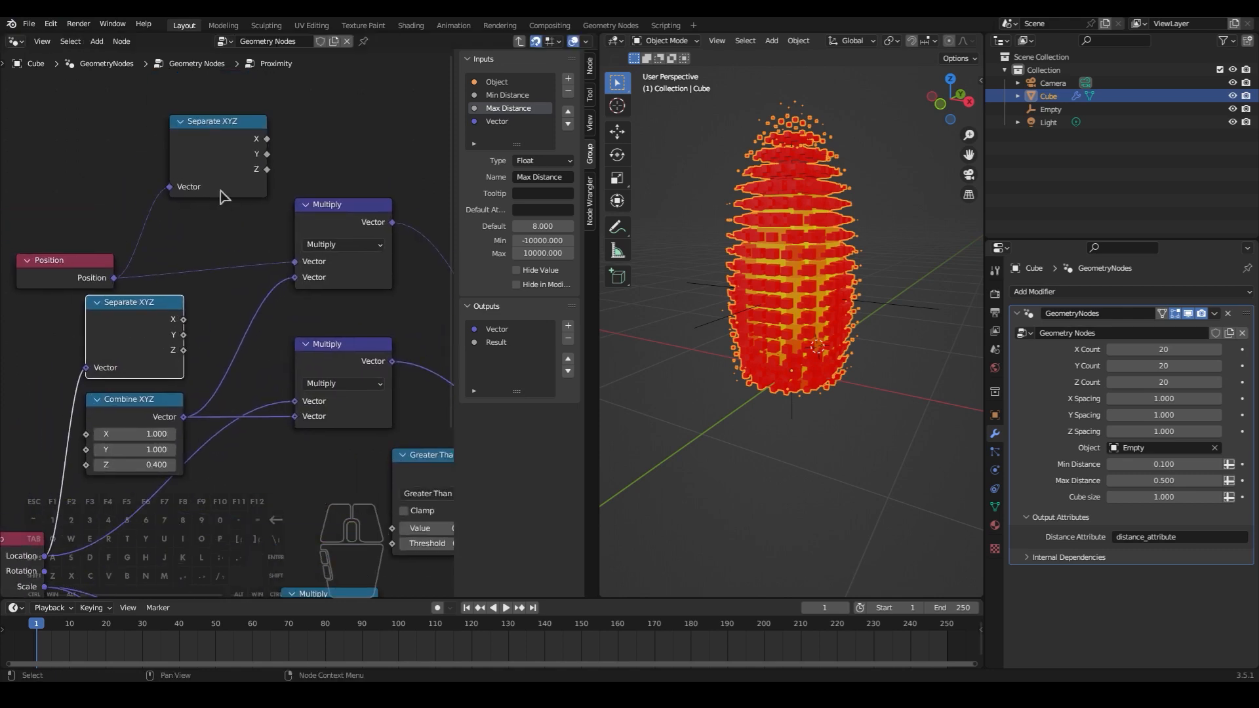
left_click(105, 276)
key("g")
left_click(11, 276)
left_click(213, 188)
key("g")
left_click(131, 270)
middle_click_drag(353, 411, 306, 410)
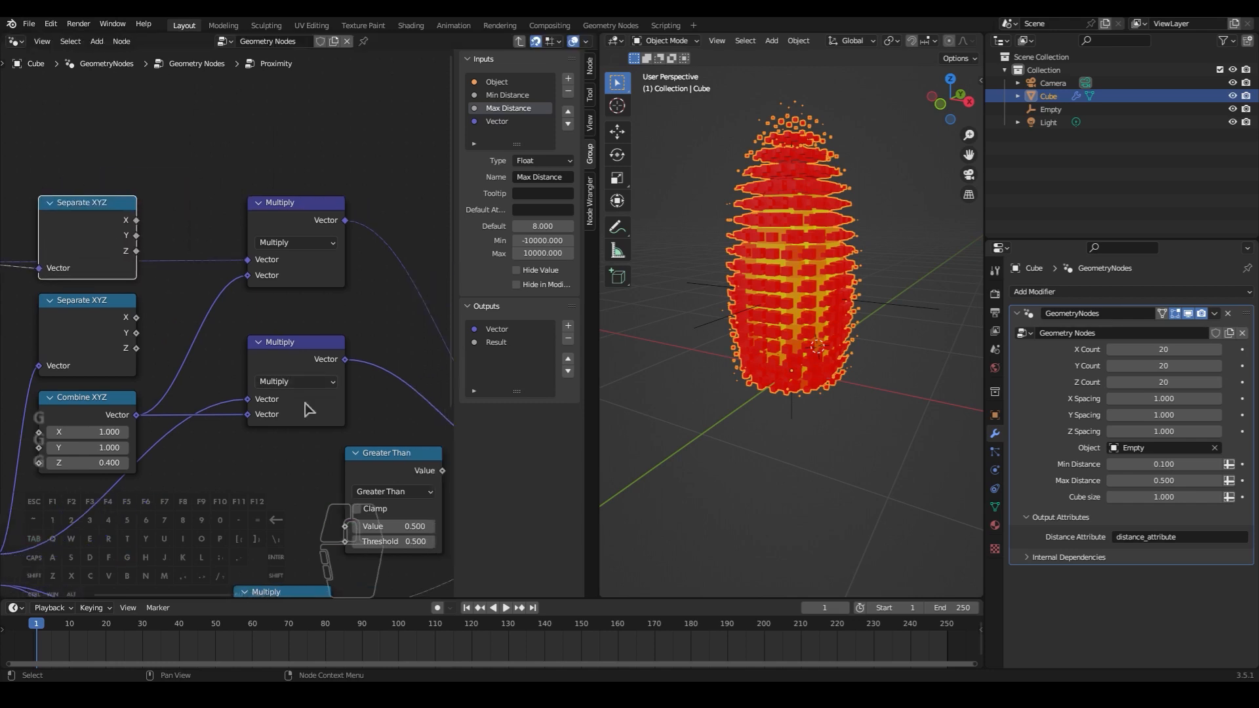
left_click(382, 455)
key("g")
left_click(284, 112)
- Connect the position's separated Z to the Greater Than value and the object location's separated Z to its threshold
middle_click_drag(167, 213, 231, 228)
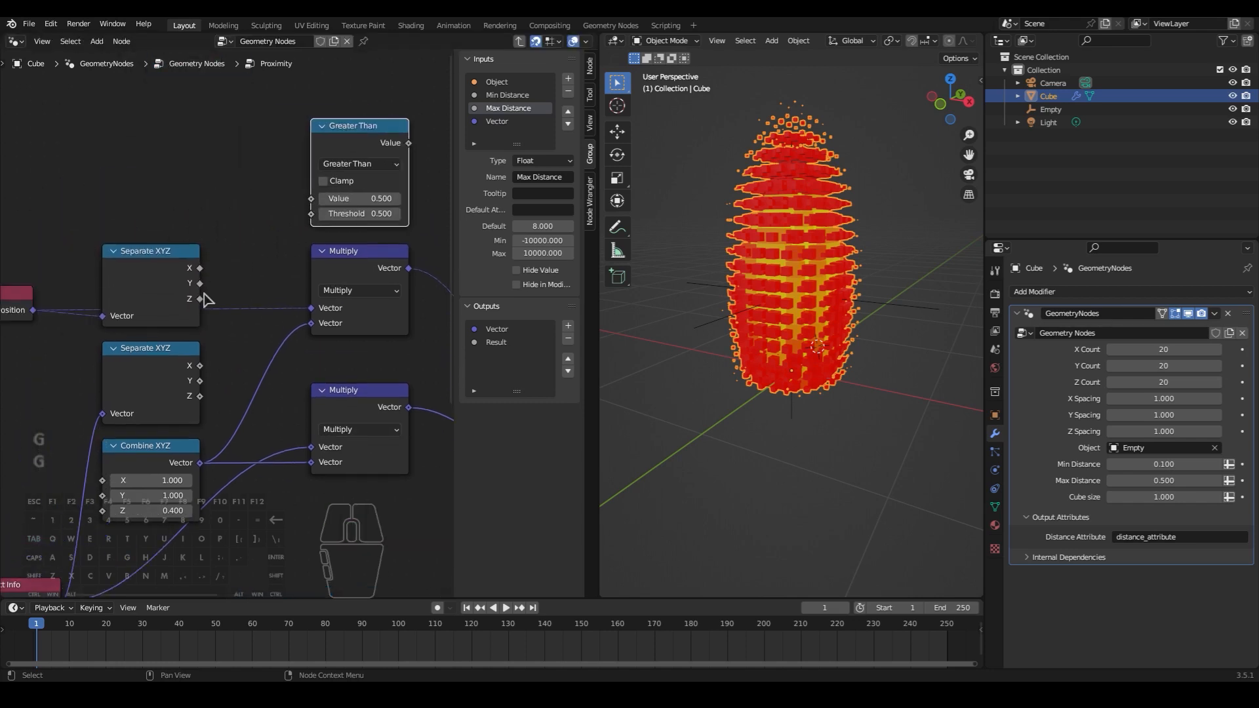
left_click_drag(203, 305, 313, 204)
middle_click_drag(171, 282, 230, 228)
left_click(205, 350)
left_click_drag(206, 344, 365, 165)
middle_click_drag(259, 295, 196, 318)
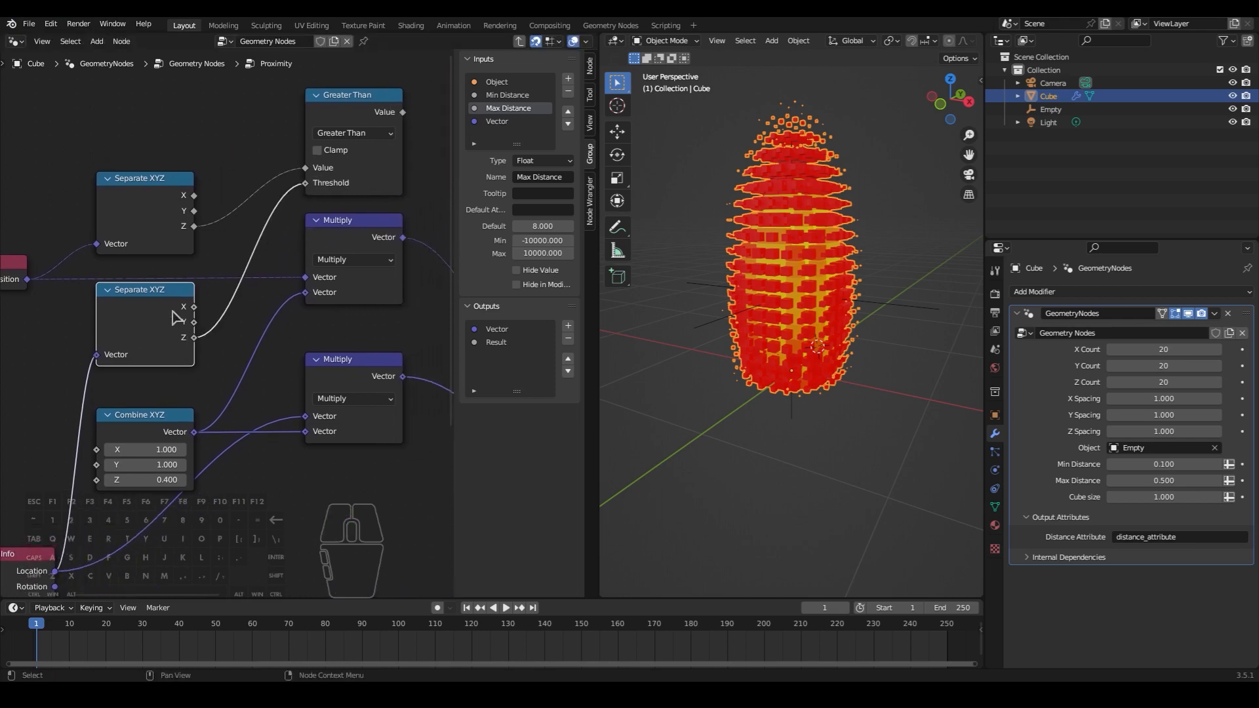
- Duplicate the Distance node in the maximized node editor, feed the copy Position and Object Info location, and place it below the Multiply nodes
scroll(335, 407, "down", 2)
middle_click_drag(91, 305, 124, 258)
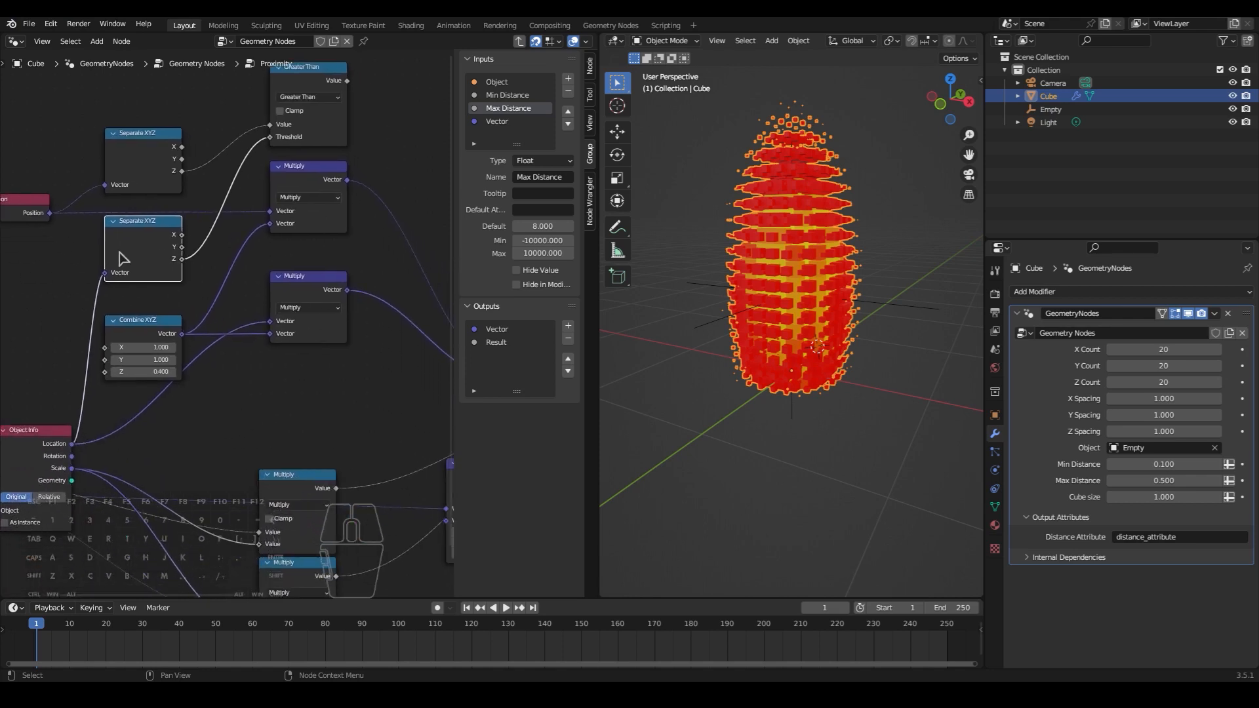
key("ctrl+space")
middle_click_drag(698, 461, 617, 582)
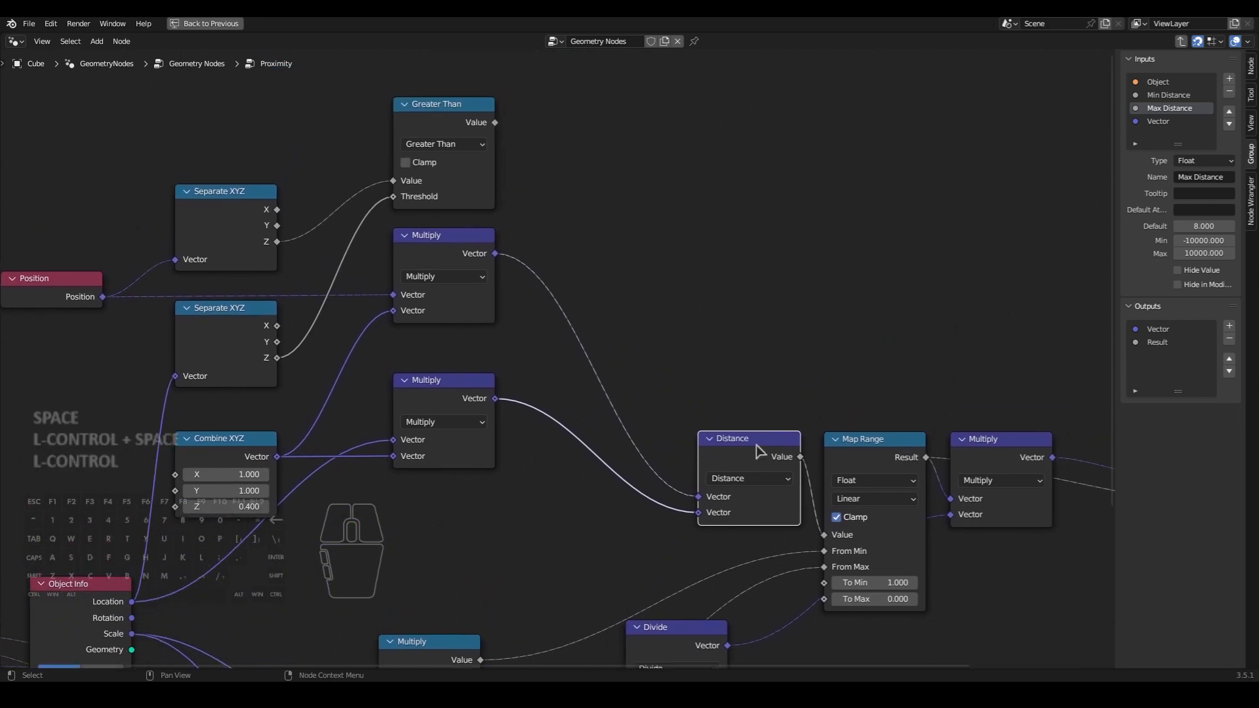
key("shift+d")
middle_click_drag(705, 143, 731, 128)
left_click_drag(130, 280, 667, 176)
left_click_drag(158, 585, 667, 192)
left_click_drag(706, 149, 459, 511)
- Add a Switch node in the free space above the original Distance node and set its type to Float
key("shift+a")
left_click(532, 432)
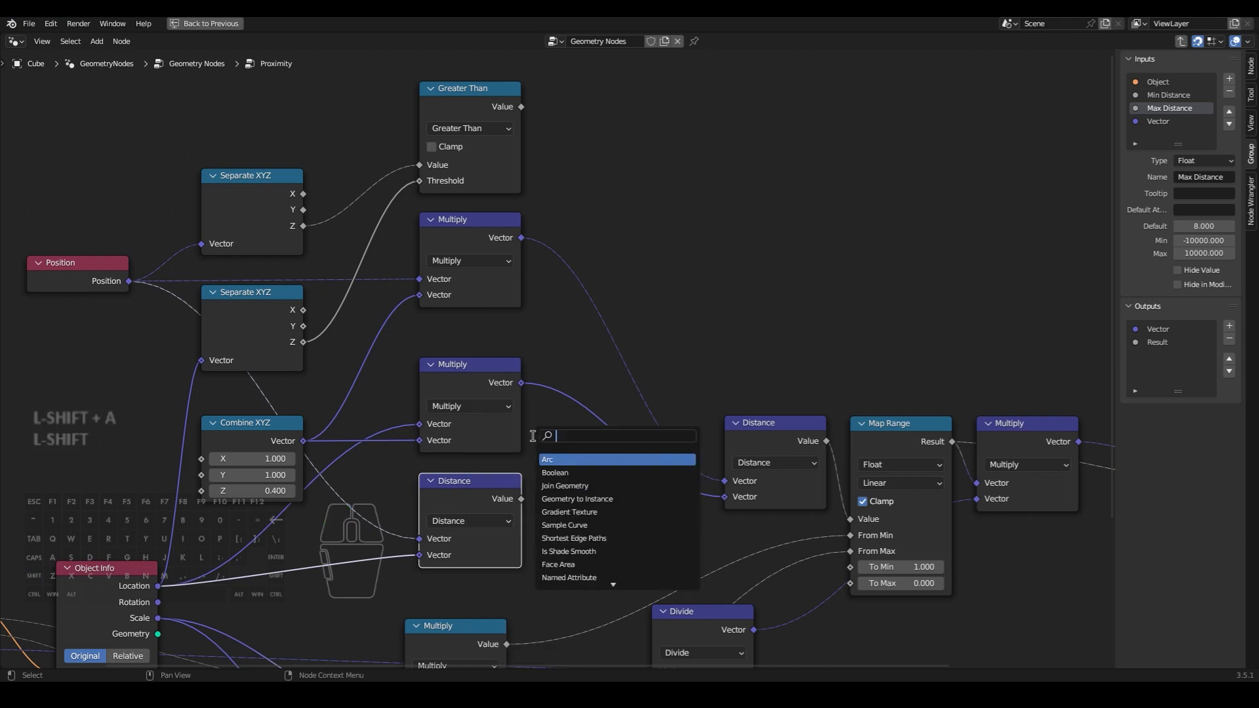
type("sw")
left_click(572, 459)
left_click(678, 211)
left_click(679, 232)
left_click(674, 249)
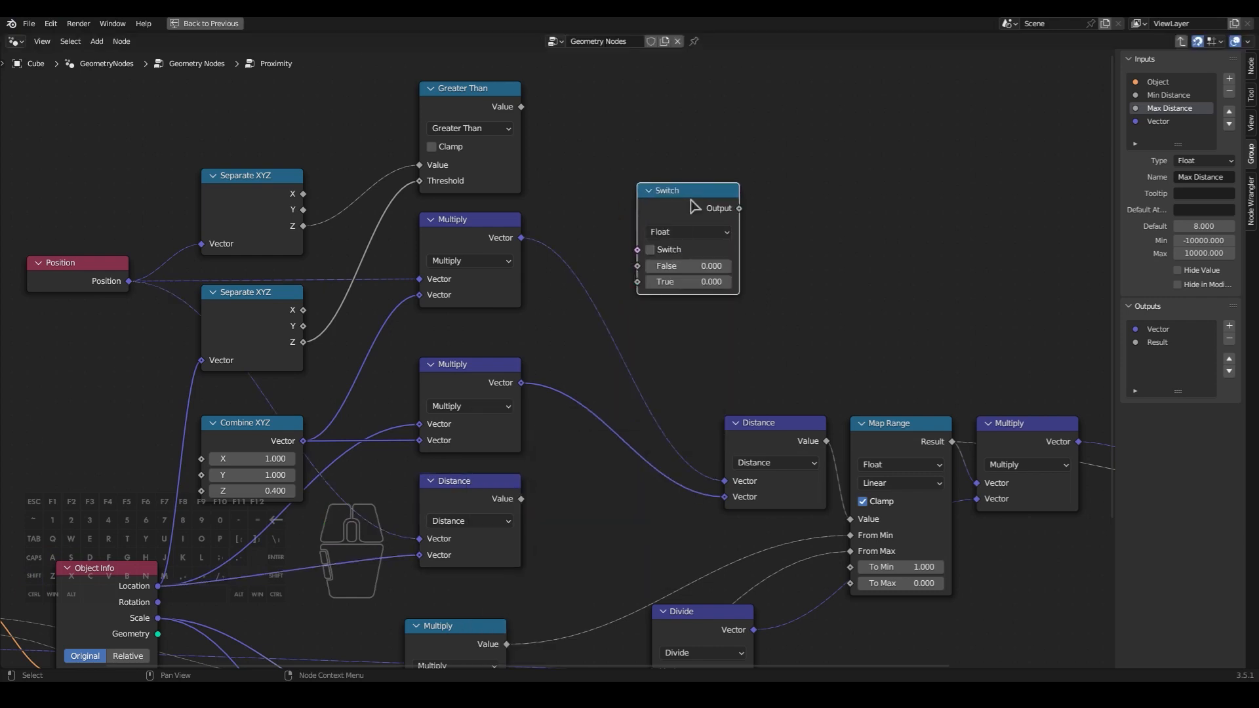
middle_click_drag(712, 218, 659, 222)
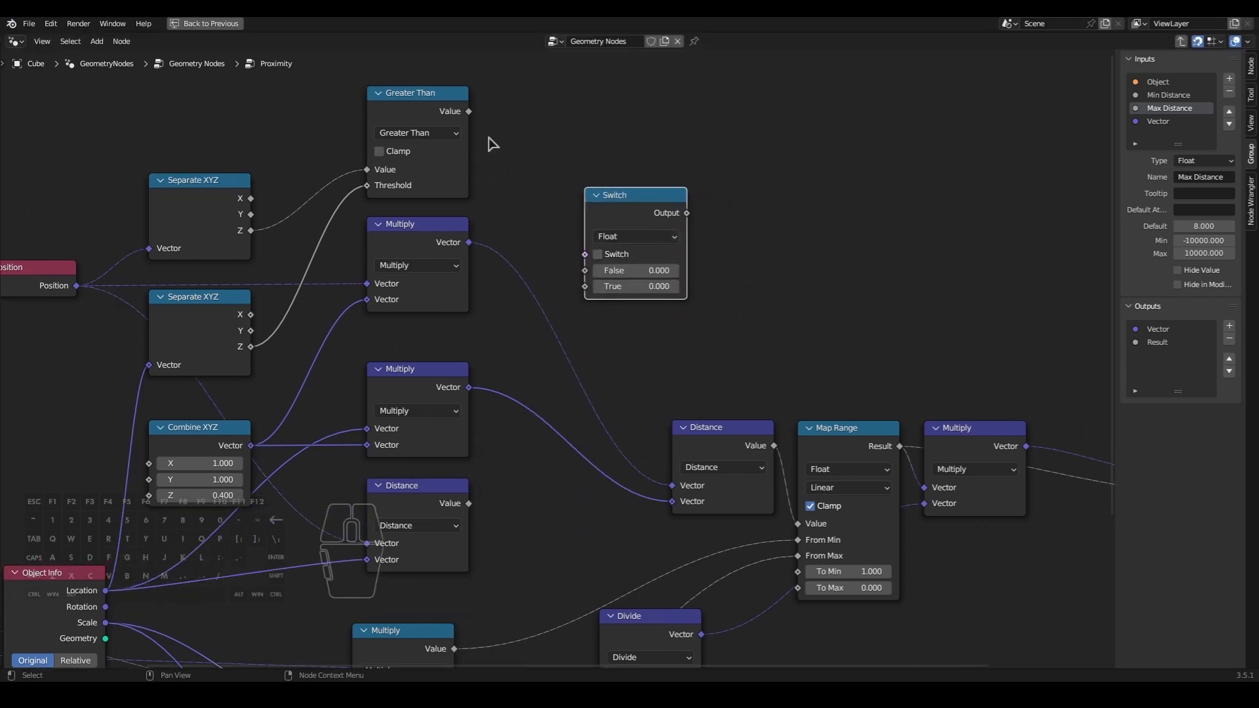
- Connect the unscaled Distance to the Switch's False input and the scaled Distance to True, placing the scaled Distance and Switch beside the Multiply nodes
middle_click_drag(464, 368, 503, 354)
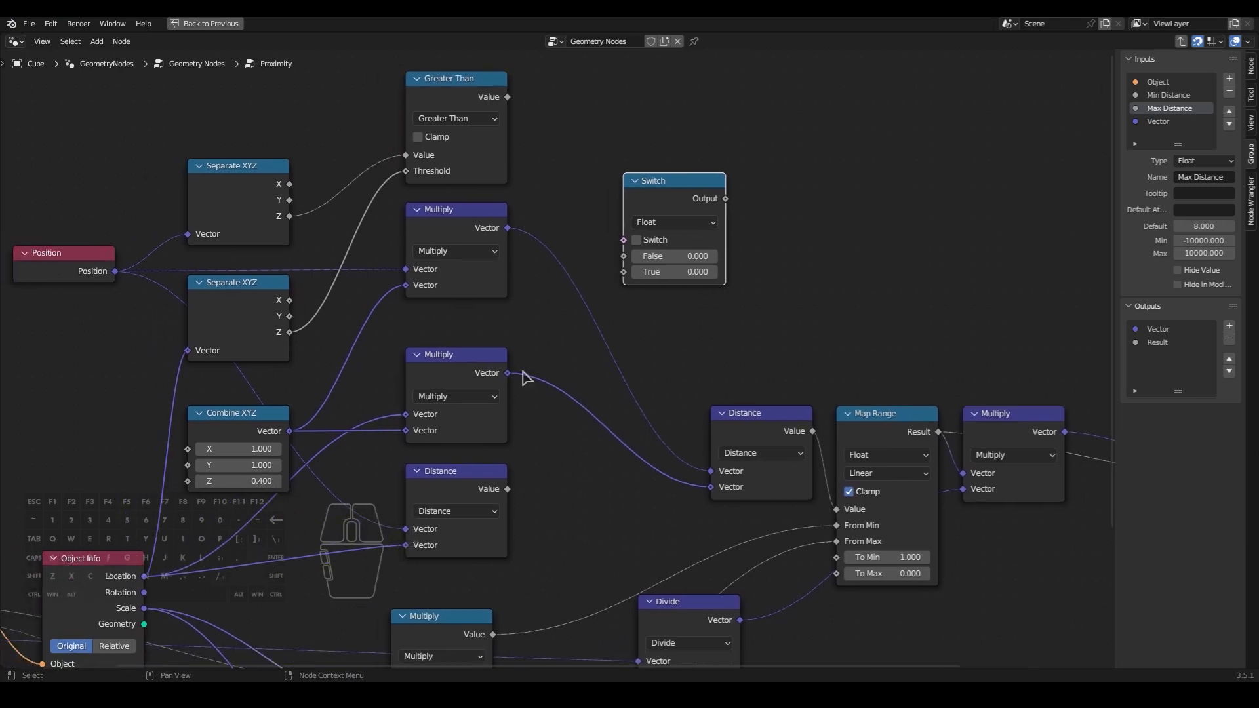
left_click_drag(508, 490, 625, 259)
left_click_drag(663, 210, 751, 296)
left_click_drag(749, 424, 576, 236)
middle_click_drag(619, 351, 596, 339)
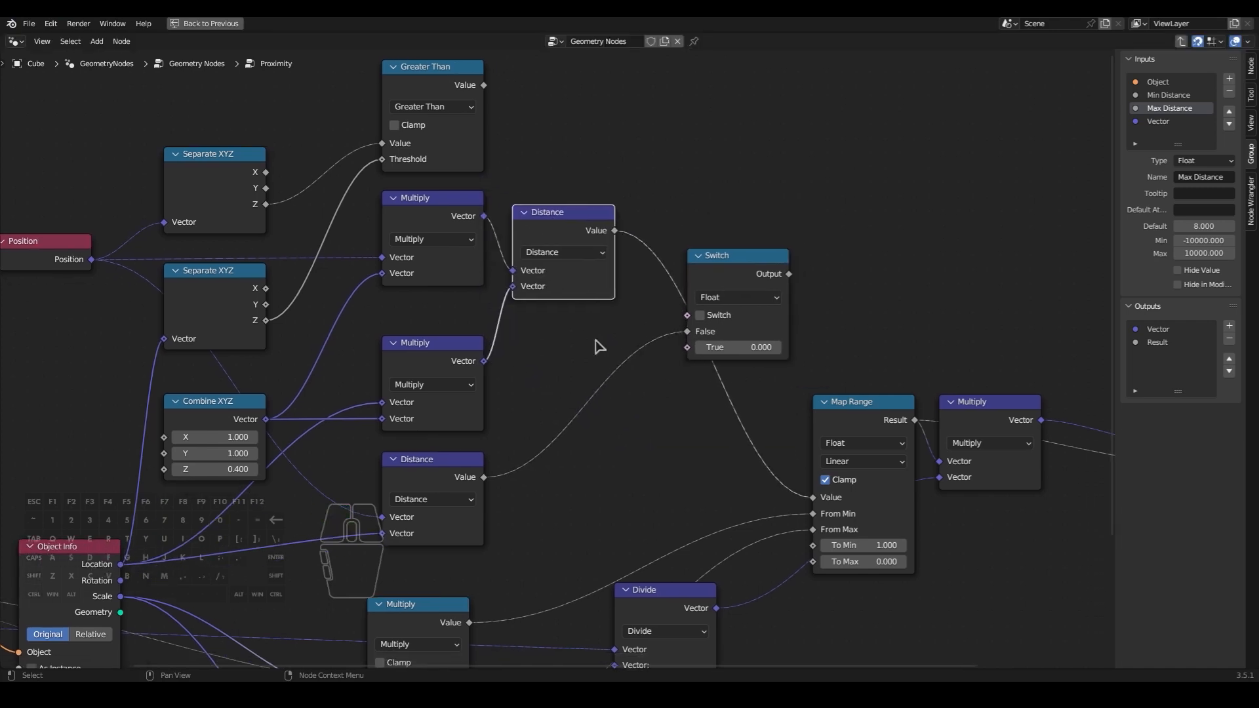
left_click_drag(614, 231, 688, 350)
left_click_drag(736, 274, 689, 235)
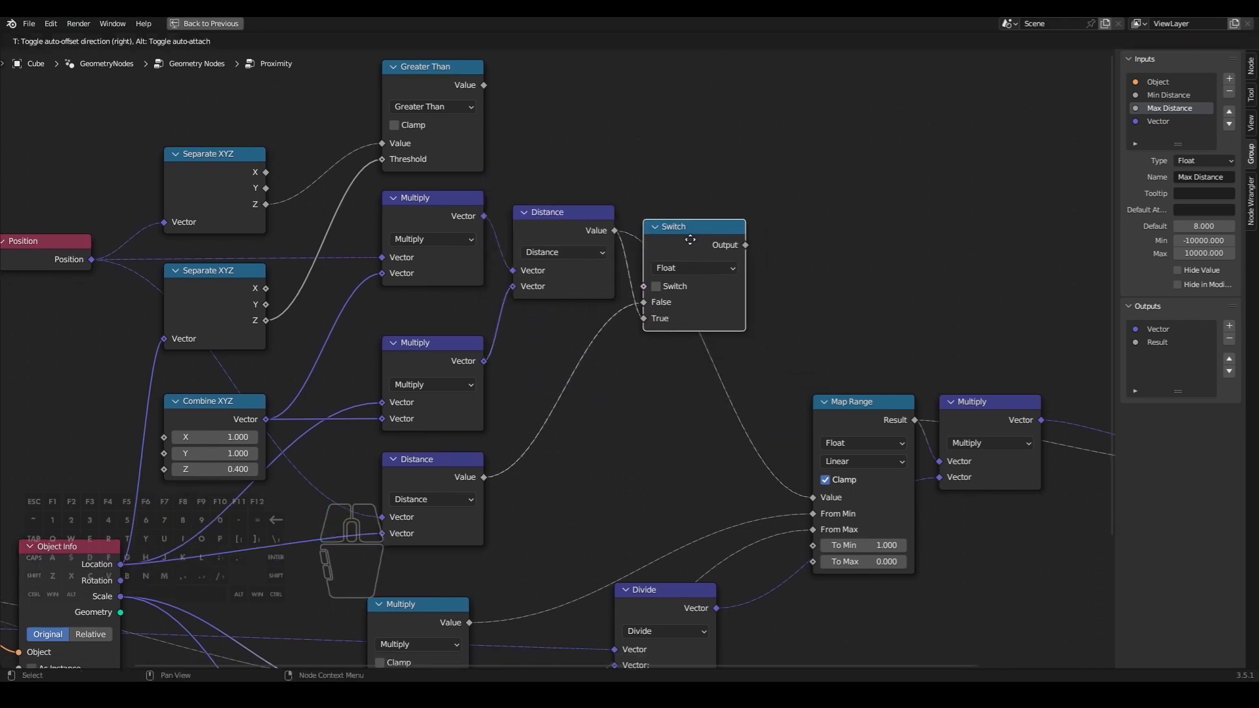
middle_click_drag(757, 294, 725, 275)
left_click_drag(653, 213, 648, 200)
- Connect the Greater Than result to the Switch condition and the Switch output to the Map Range value
left_click(527, 145)
middle_click_drag(527, 147, 528, 225)
left_click_drag(450, 140, 516, 96)
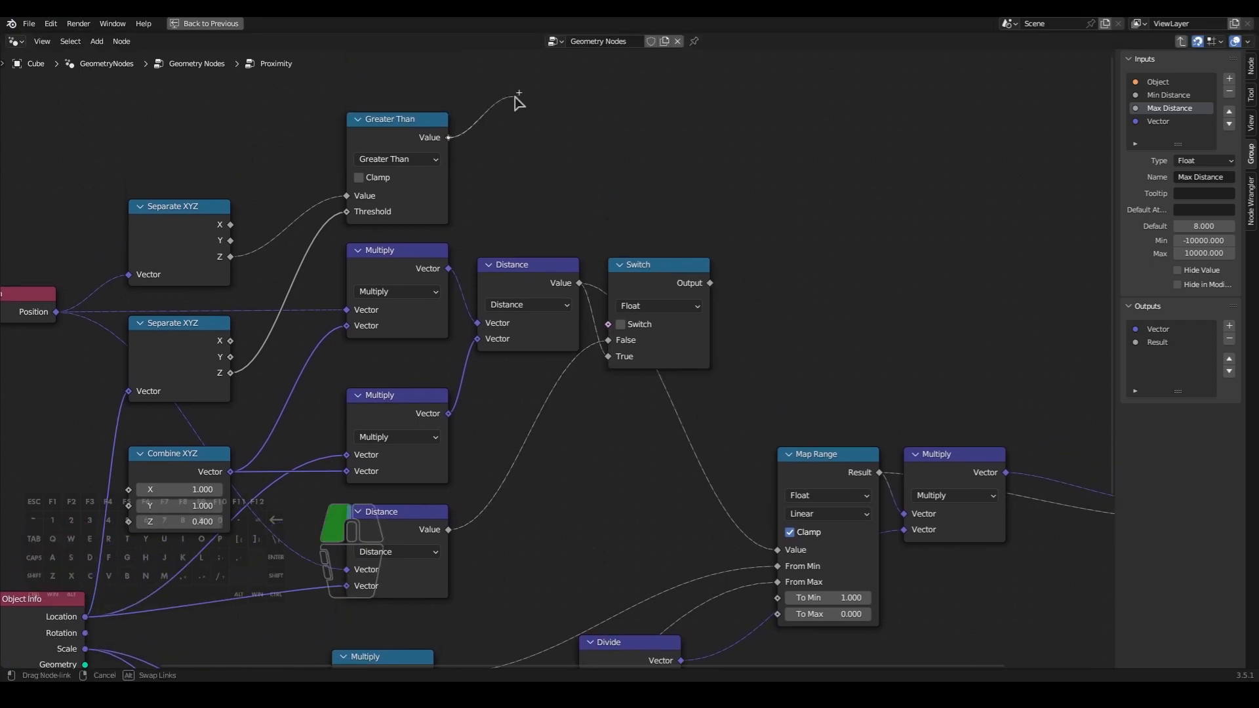
left_click_drag(596, 281, 609, 325)
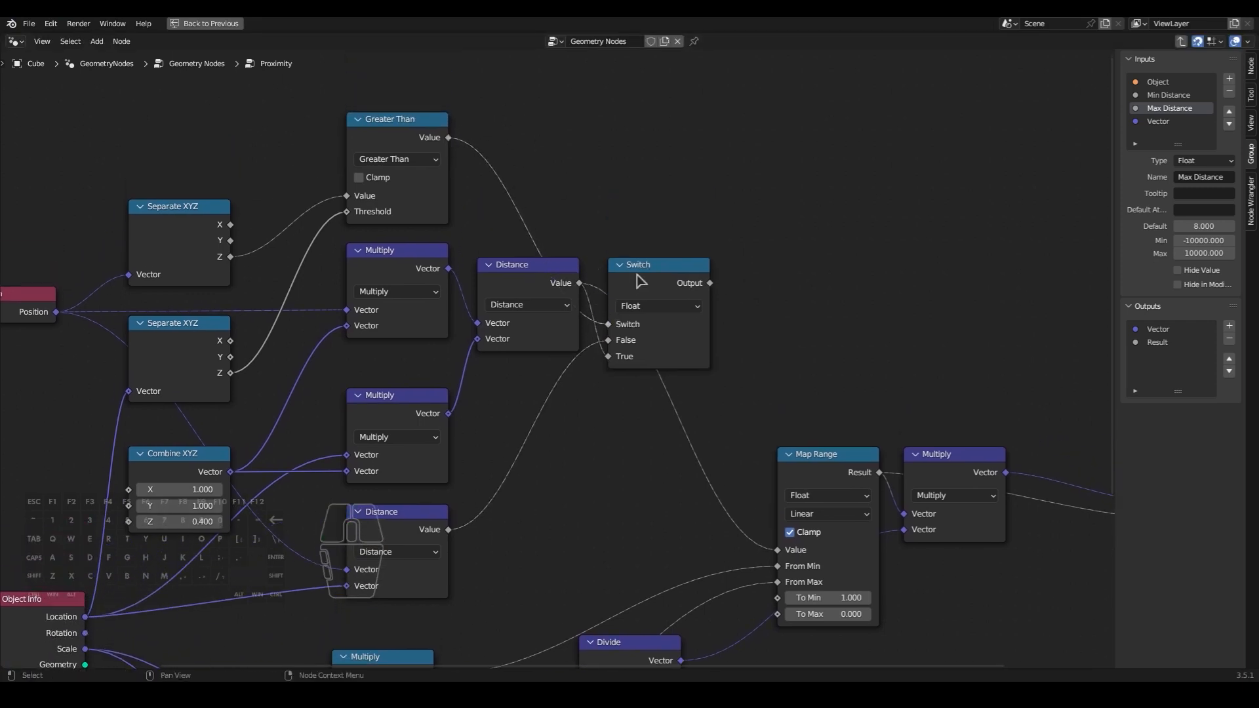
left_click_drag(711, 283, 748, 440)
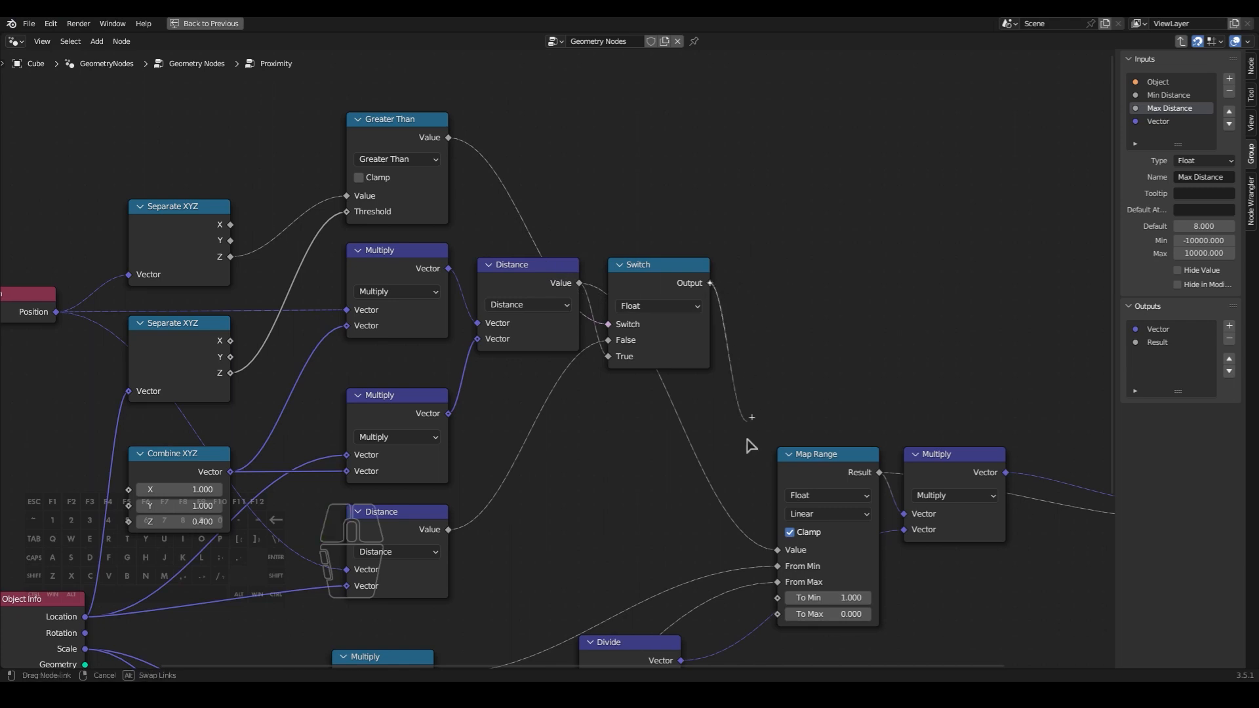
left_click_drag(759, 538, 777, 549)
middle_click_drag(777, 550, 785, 466)
- Examine the flame shape in the maximized 3D view, moving the Empty to check how the shape follows it
key("ctrl+space")
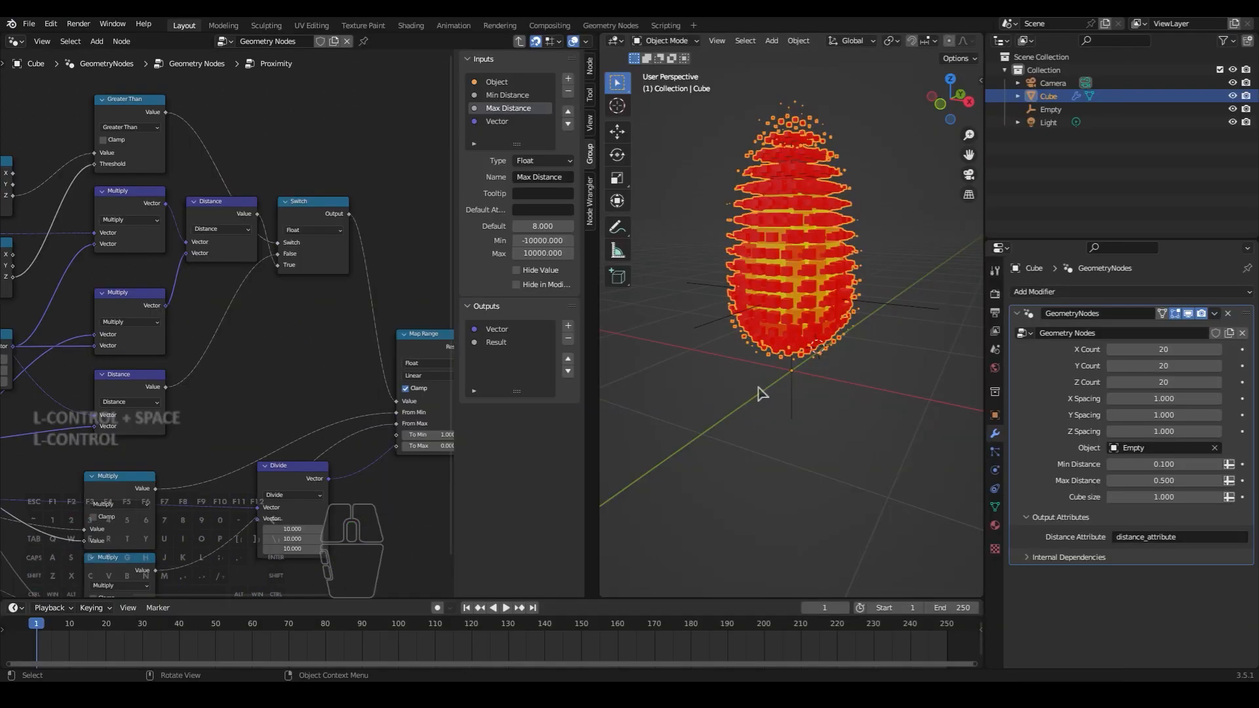
key("ctrl+space")
key("space")
scroll(857, 305, "down", 2)
middle_click_drag(857, 306, 861, 377, "shift")
middle_click_drag(861, 377, 871, 353)
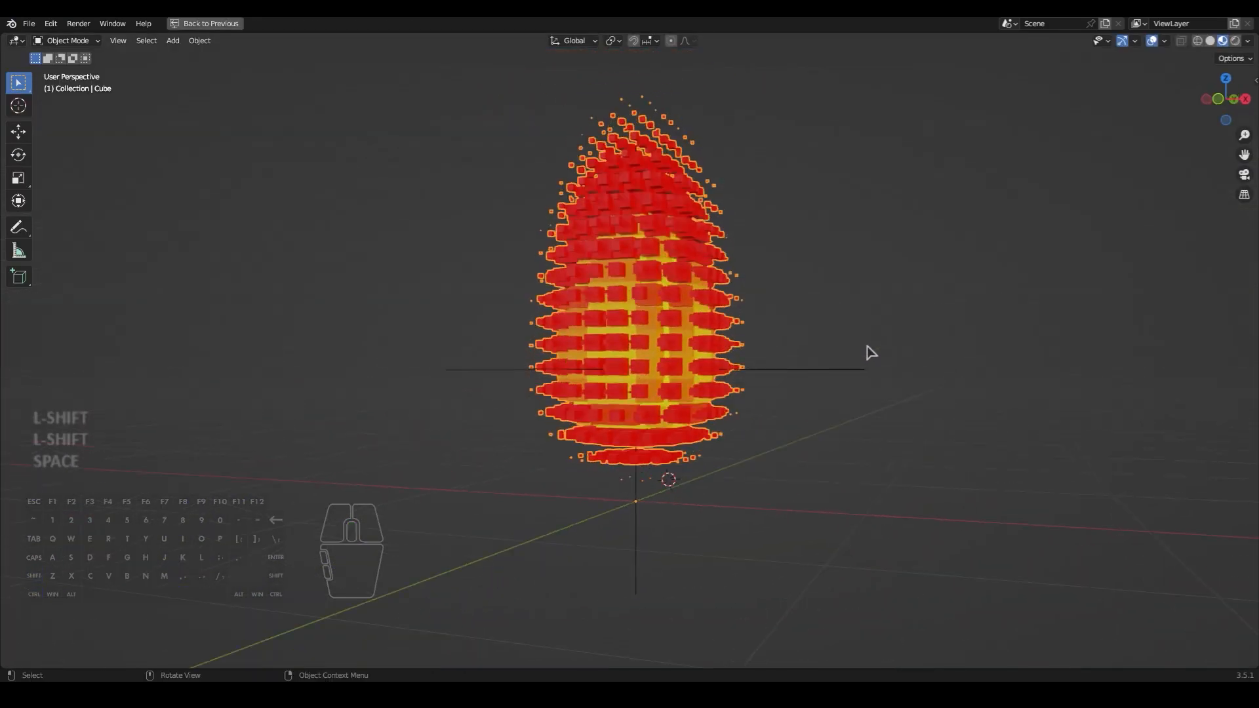
left_click(810, 370)
key("g")
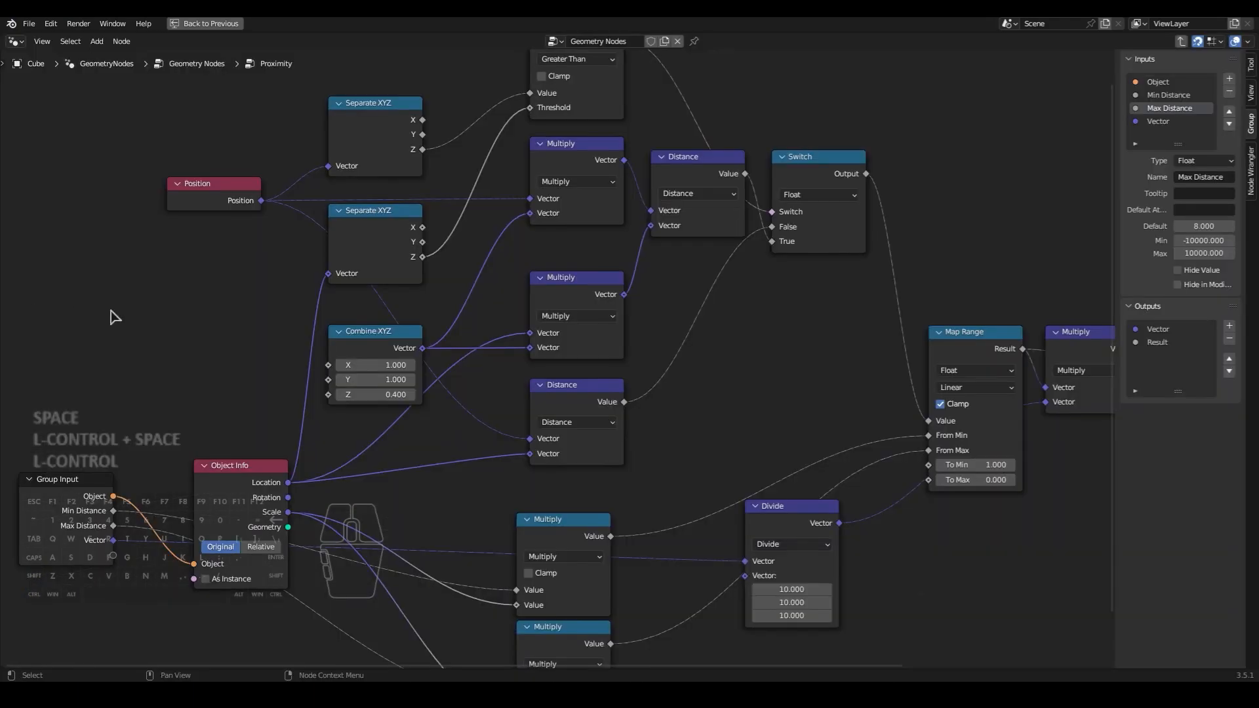
- Add a Math node below the Position node, set it to Divide, and set both of its values to 1
key("shift+a")
left_click(199, 331)
type("math")
key("Return")
left_click(173, 316)
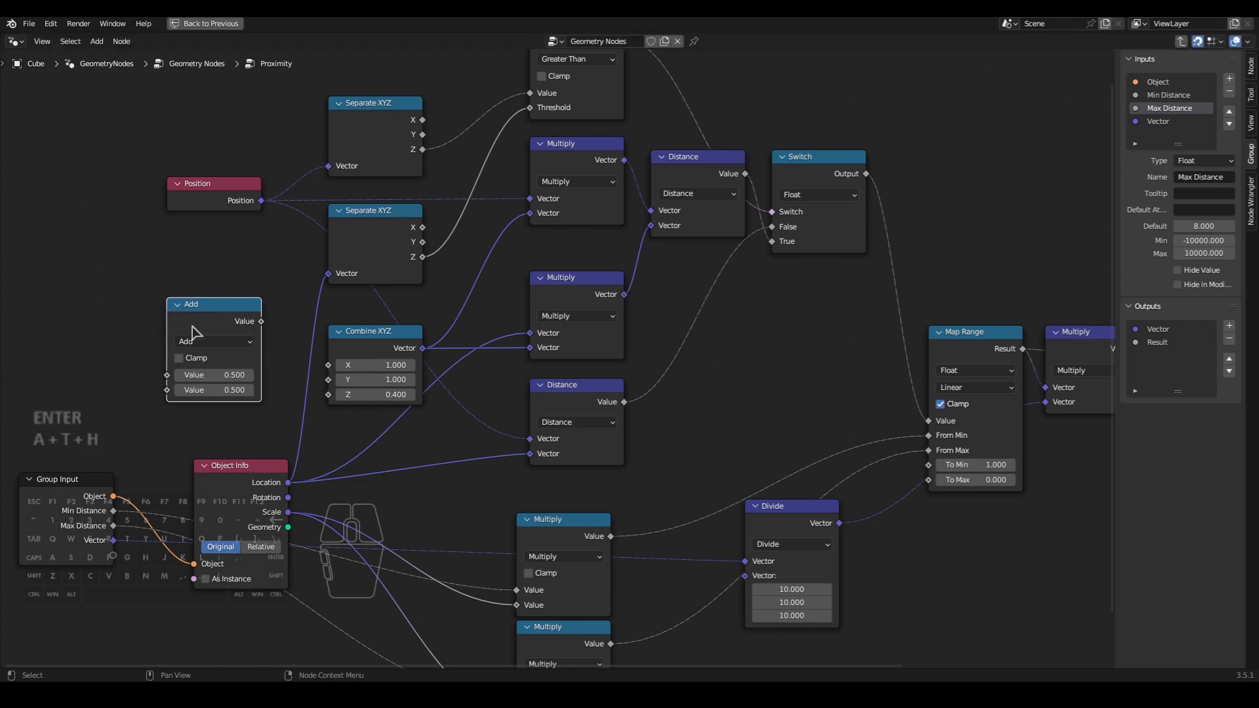
left_click(210, 341)
left_click(208, 424)
left_click(212, 376)
type("1")
key("Return")
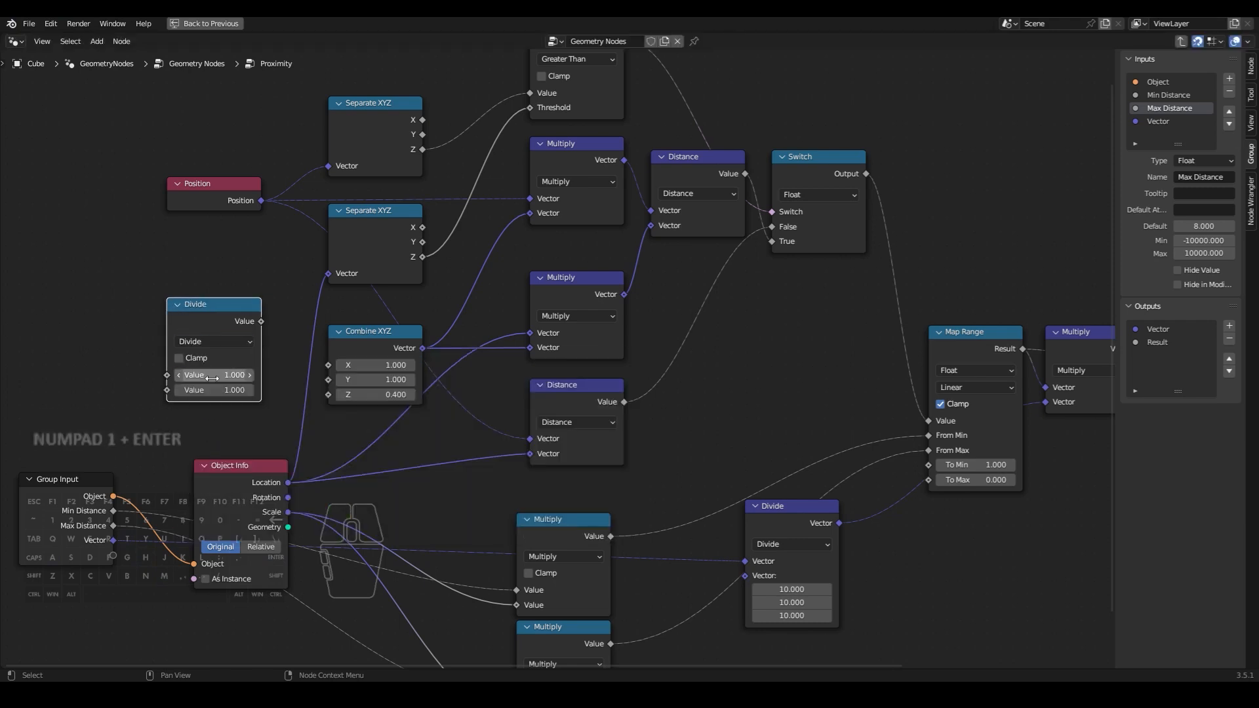
- Connect the Divide result to Combine XYZ's Z input and expose the Divide node's second value as a new group input
middle_click_drag(332, 430, 359, 428)
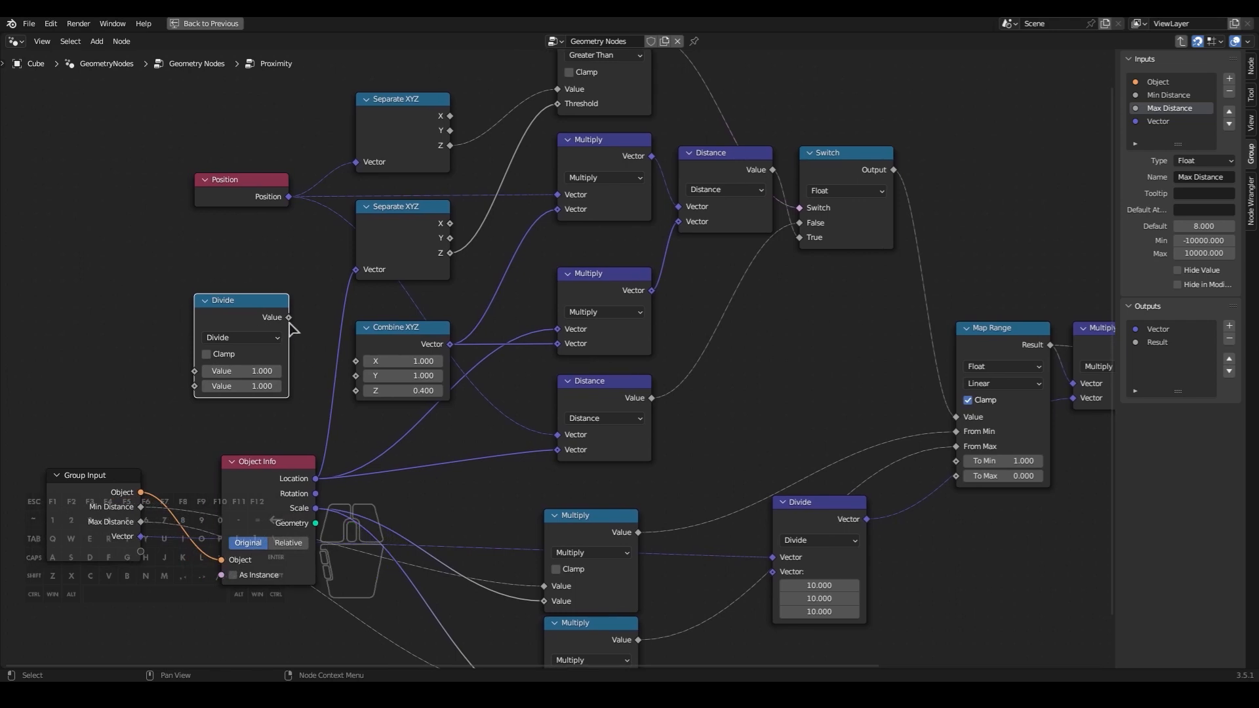
left_click_drag(289, 322, 295, 305)
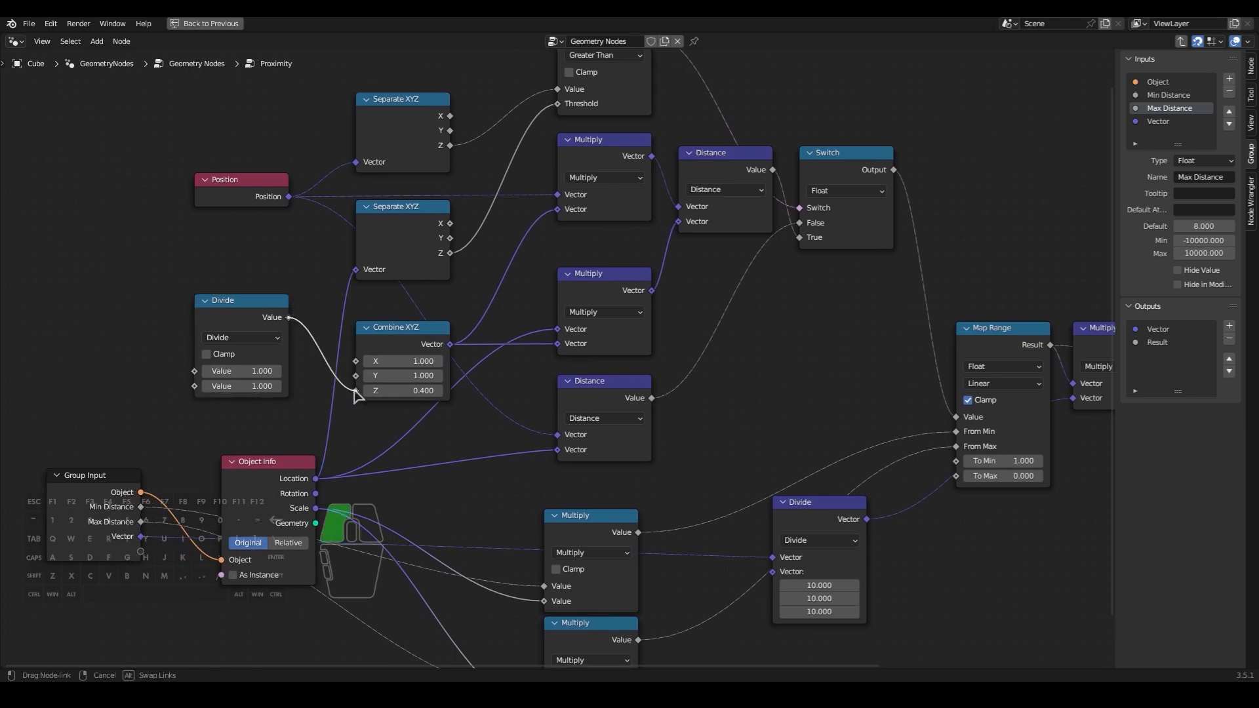
left_click_drag(355, 392, 355, 392)
middle_click_drag(336, 426, 428, 412)
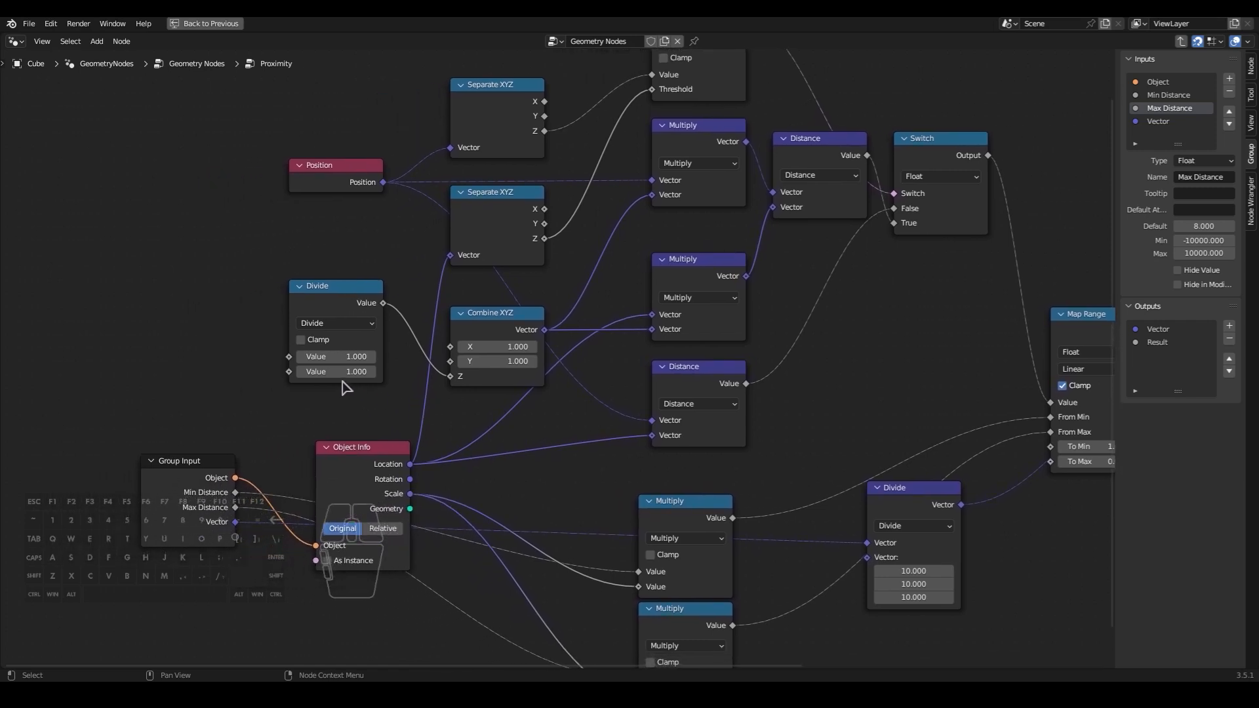
left_click_drag(293, 372, 277, 369)
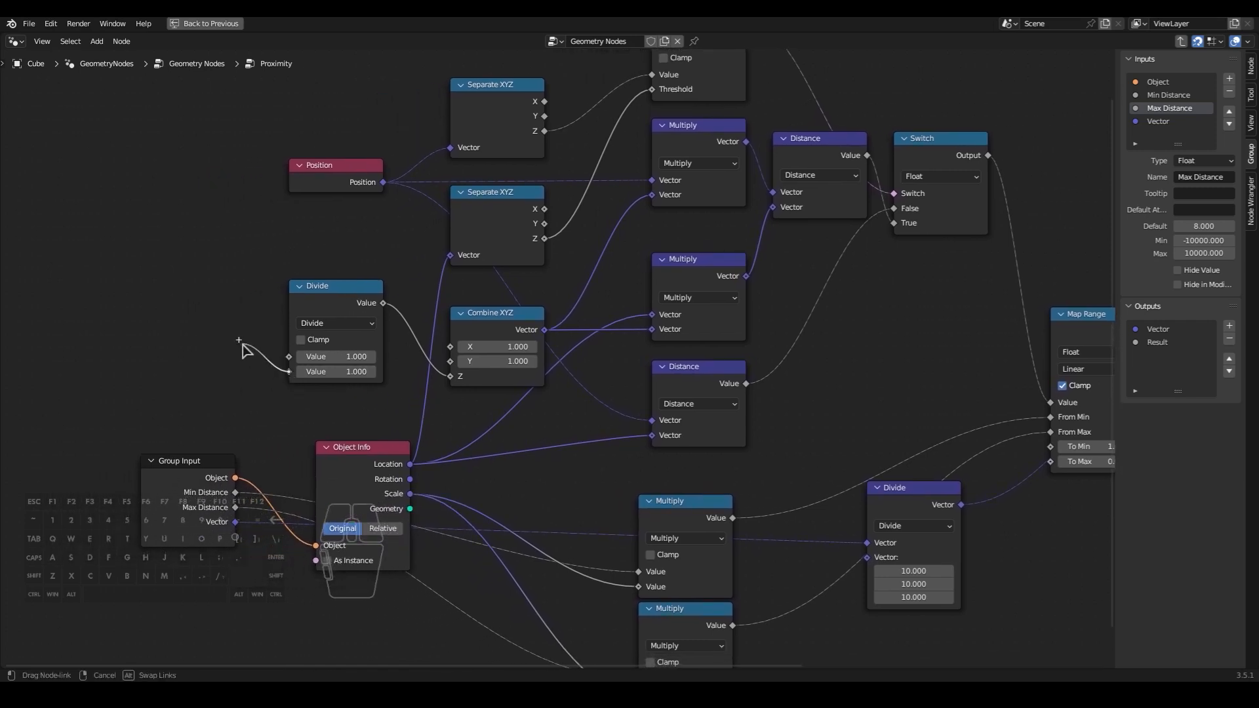
left_click_drag(244, 534, 235, 537)
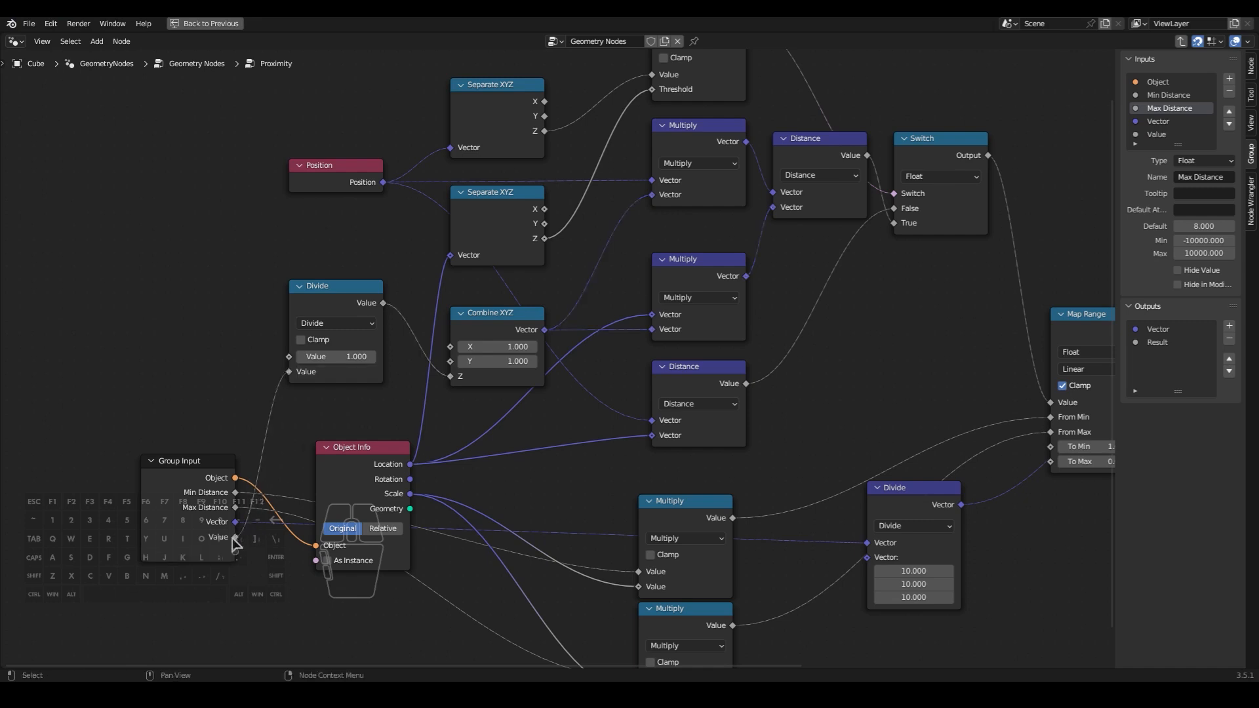
- Rename the new group input to "Flame height" and set its minimum to 1
double_click(1192, 176)
type("Flame height")
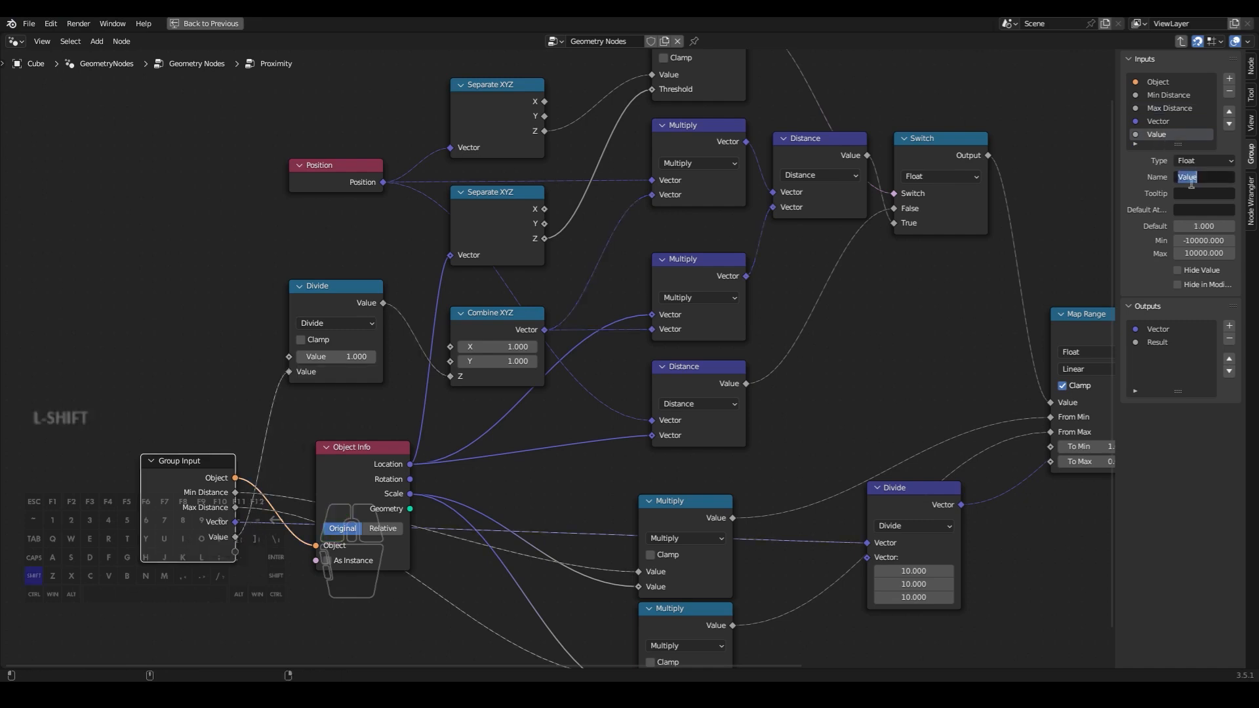
left_click(1202, 241)
key("KP_1")
key("Return")
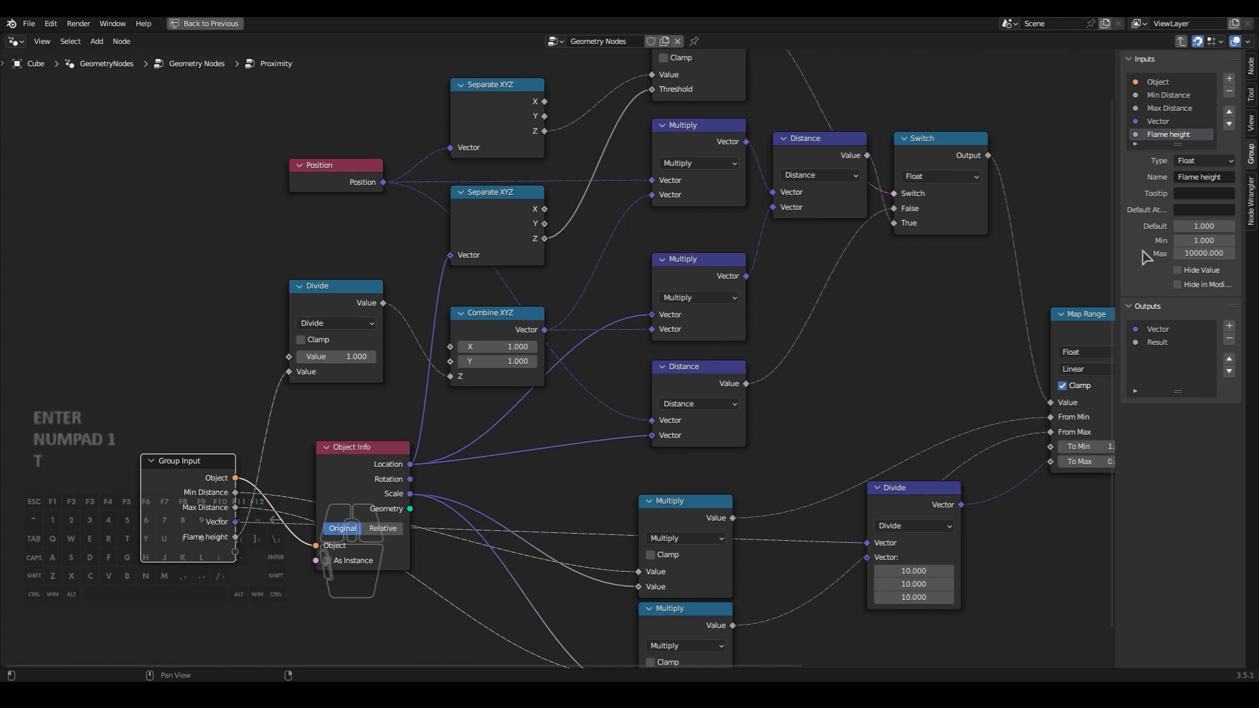
- Leave the Proximity group and expose its Flame height input as a new input on the main tree's Group Input
middle_click_drag(971, 316, 964, 307)
key("Tab")
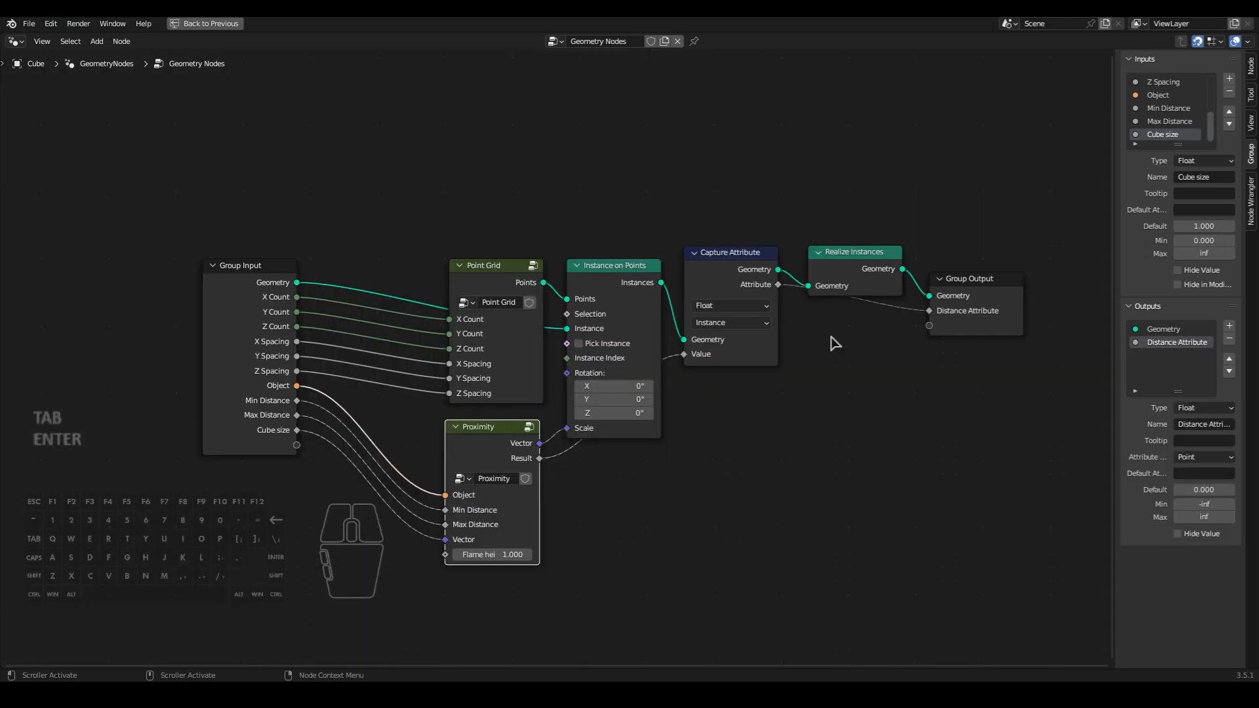
left_click(751, 452)
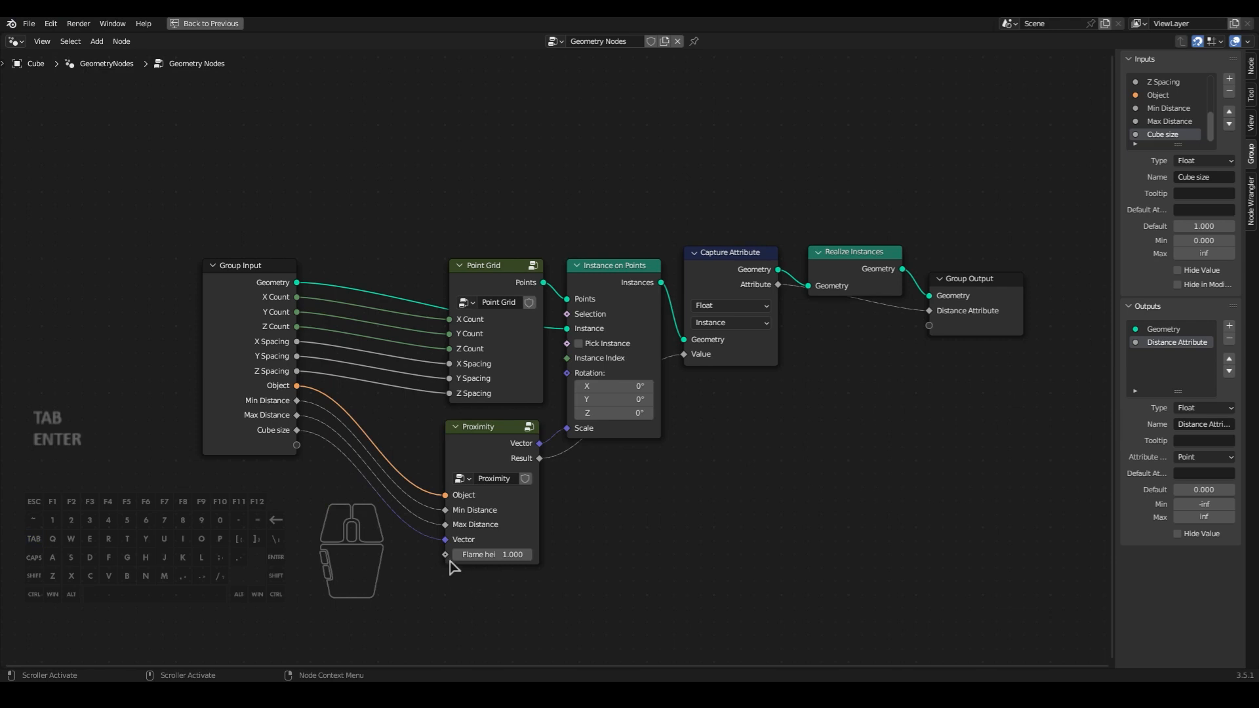
left_click_drag(449, 561, 379, 497)
left_click_drag(295, 450, 296, 448)
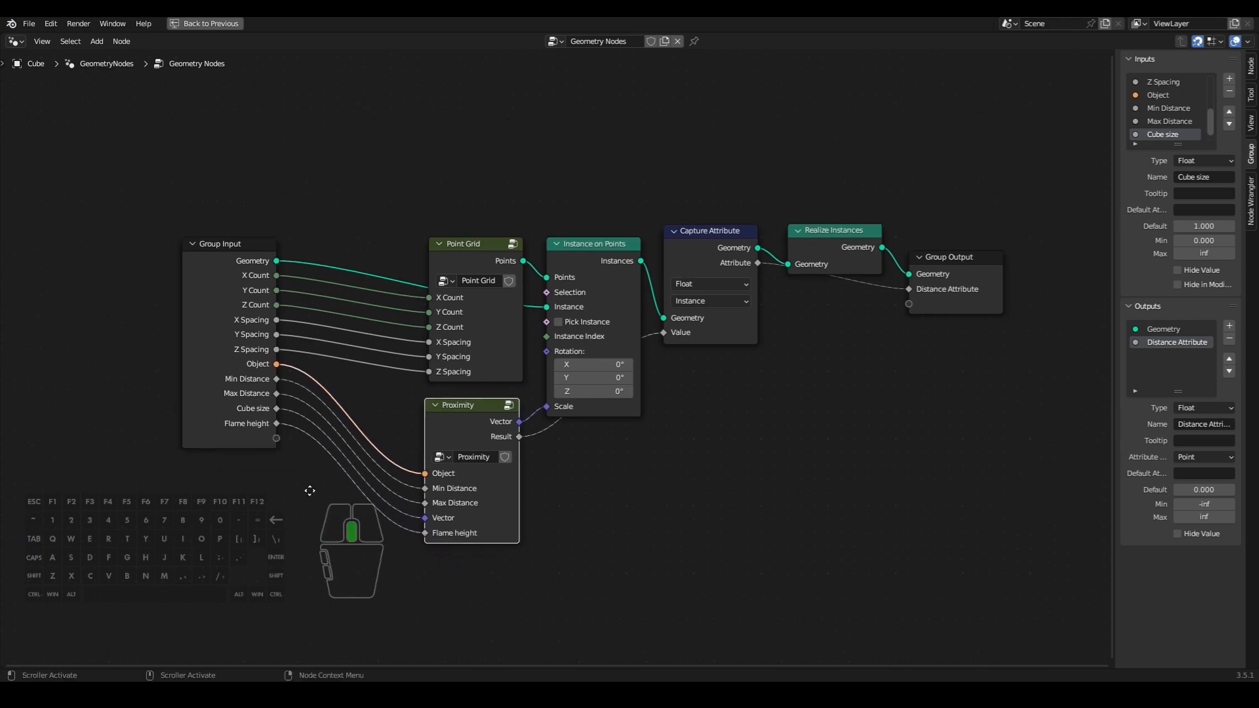
- Set the modifier's Flame height to 2.620 and briefly play the animation, returning to the first frame
key("ctrl+space")
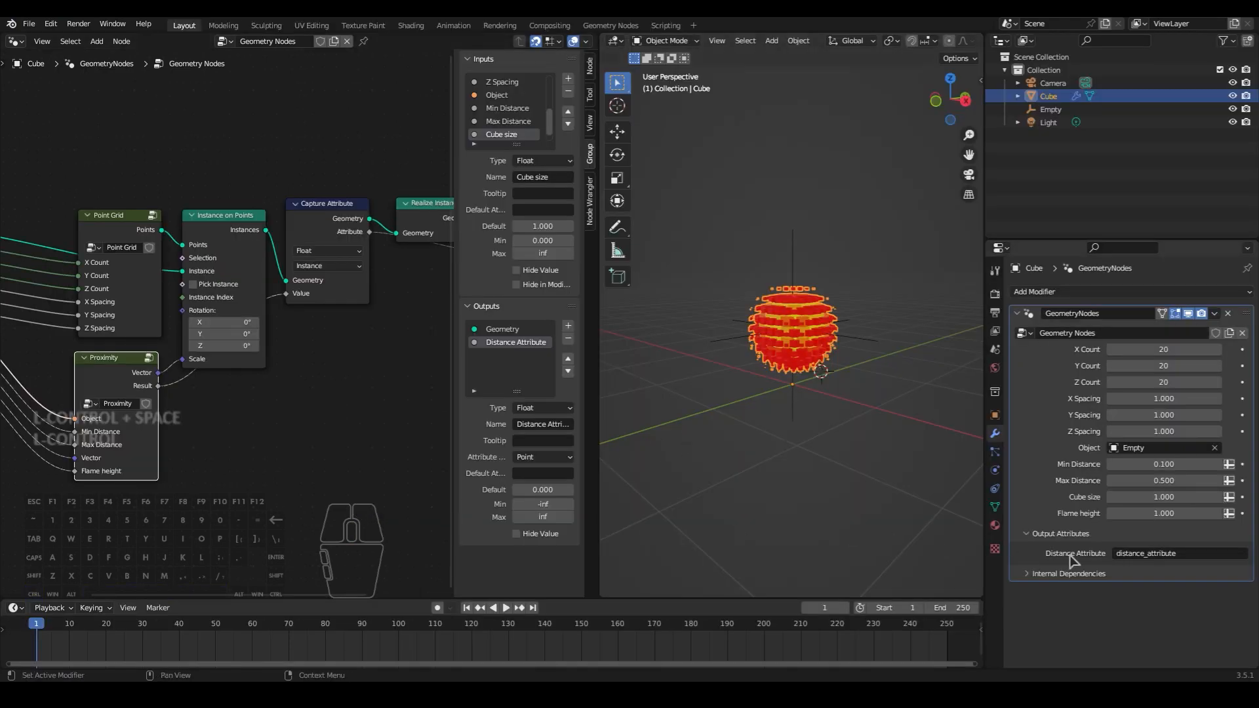
left_click(1154, 513)
left_click_drag(1155, 514, 1185, 514)
mouse_move(844, 406)
middle_mouse_down()
mouse_move(787, 405)
mouse_move(844, 410)
middle_mouse_up()
key("space")
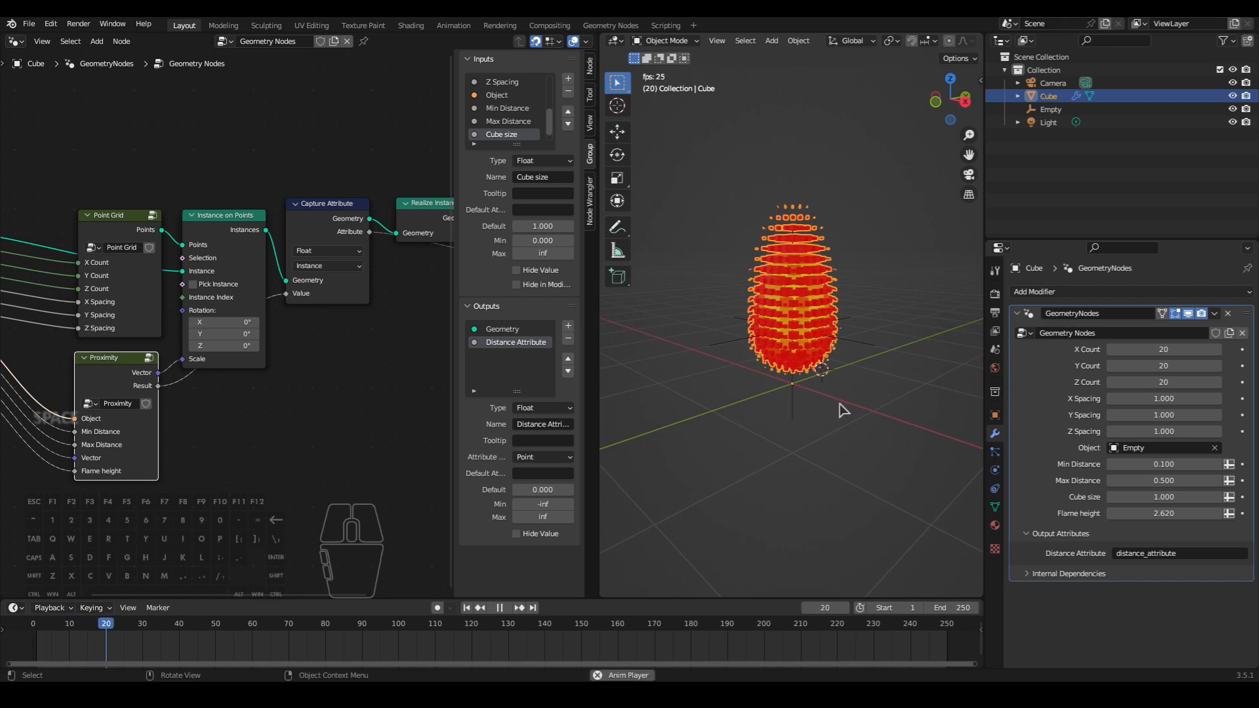
key("space")
key("shift+Left")
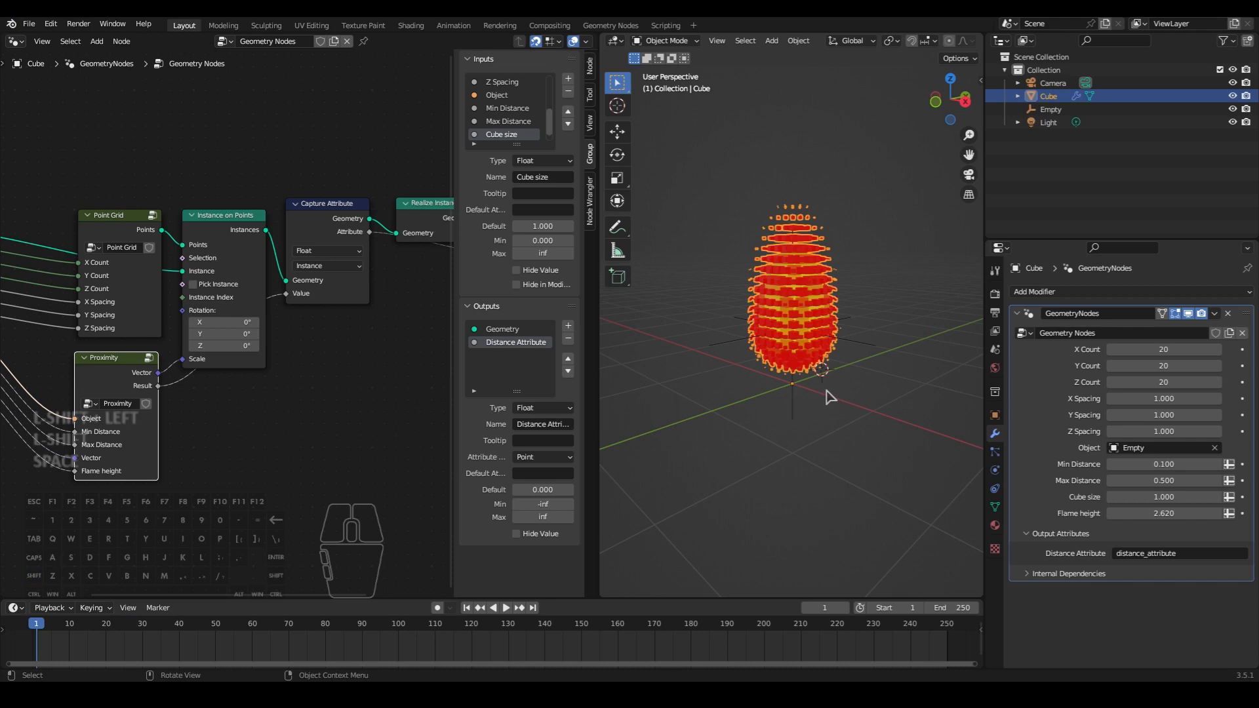
scroll(830, 396, "up", 3)
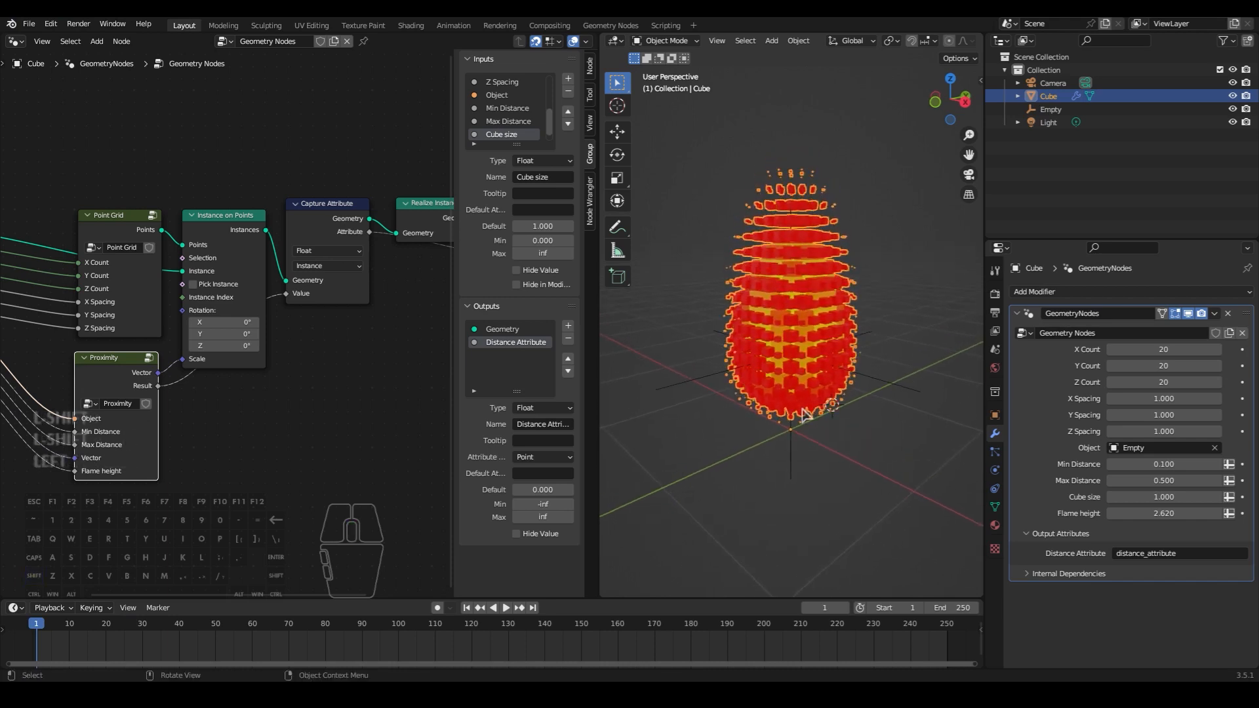
- Add a Noise Texture node in the empty area below the Proximity group node
key("ctrl+space")
key("shift+a")
type("noise")
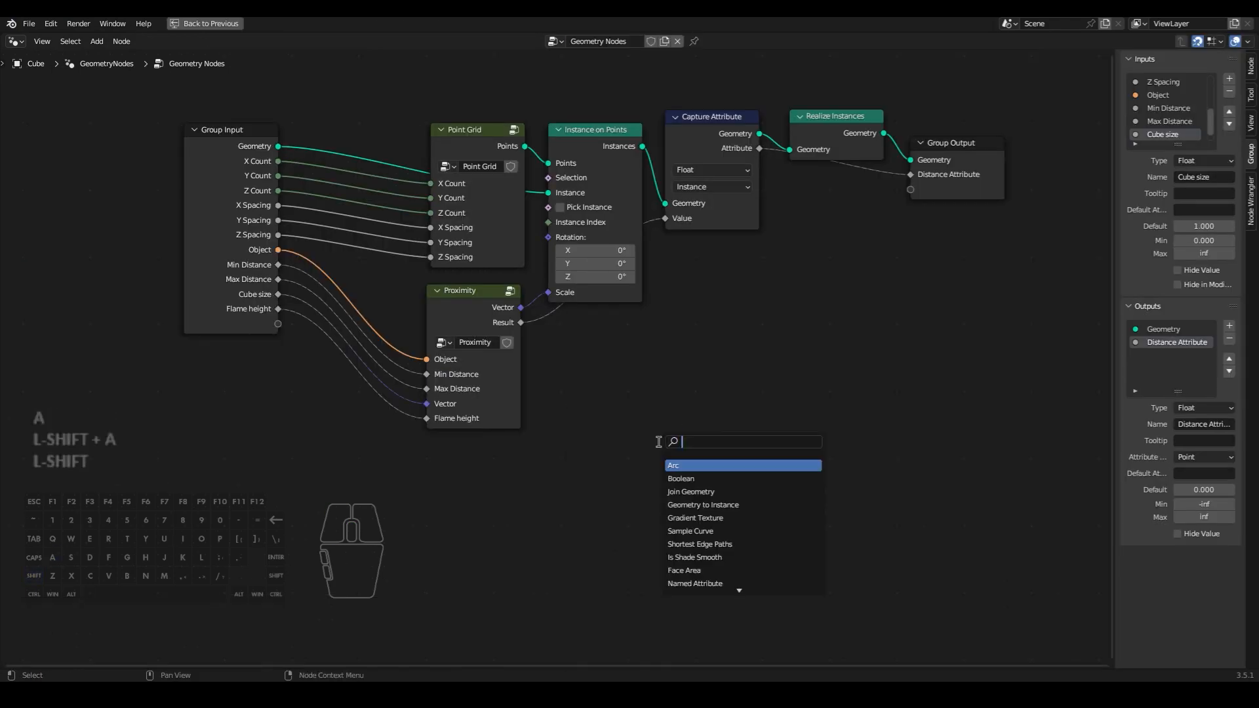
key("Return")
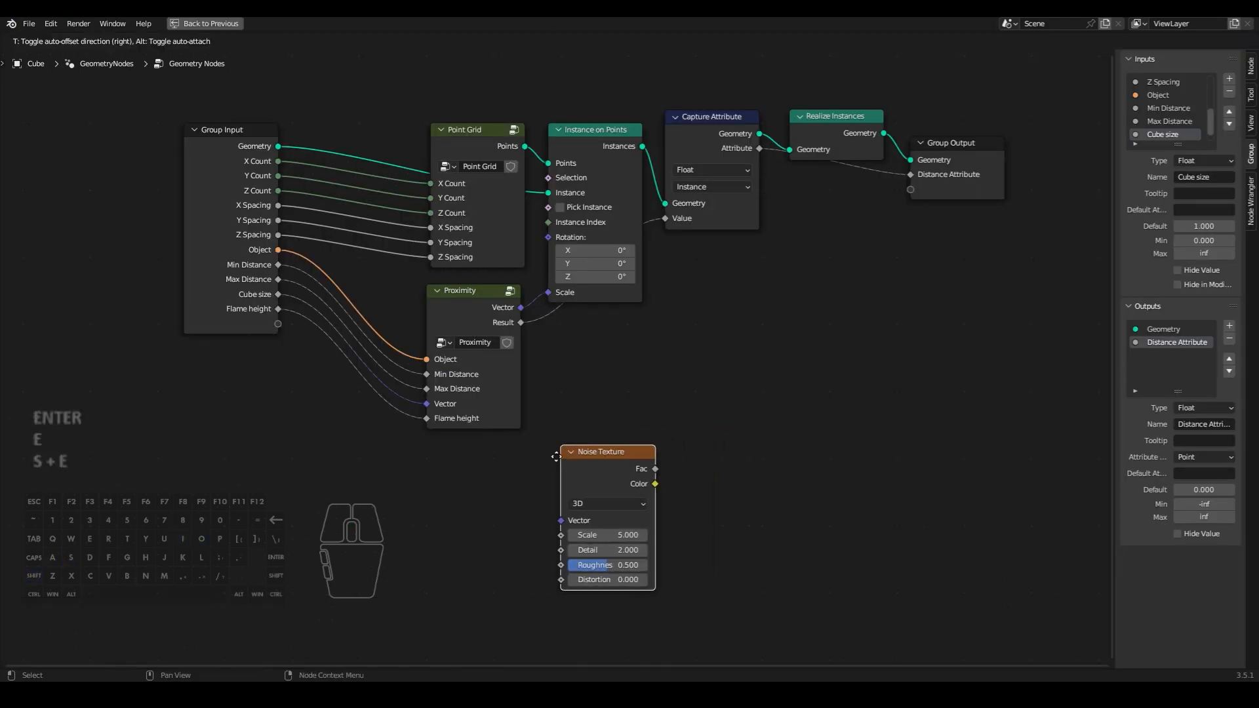
left_click(534, 465)
middle_click_drag(535, 466, 535, 421)
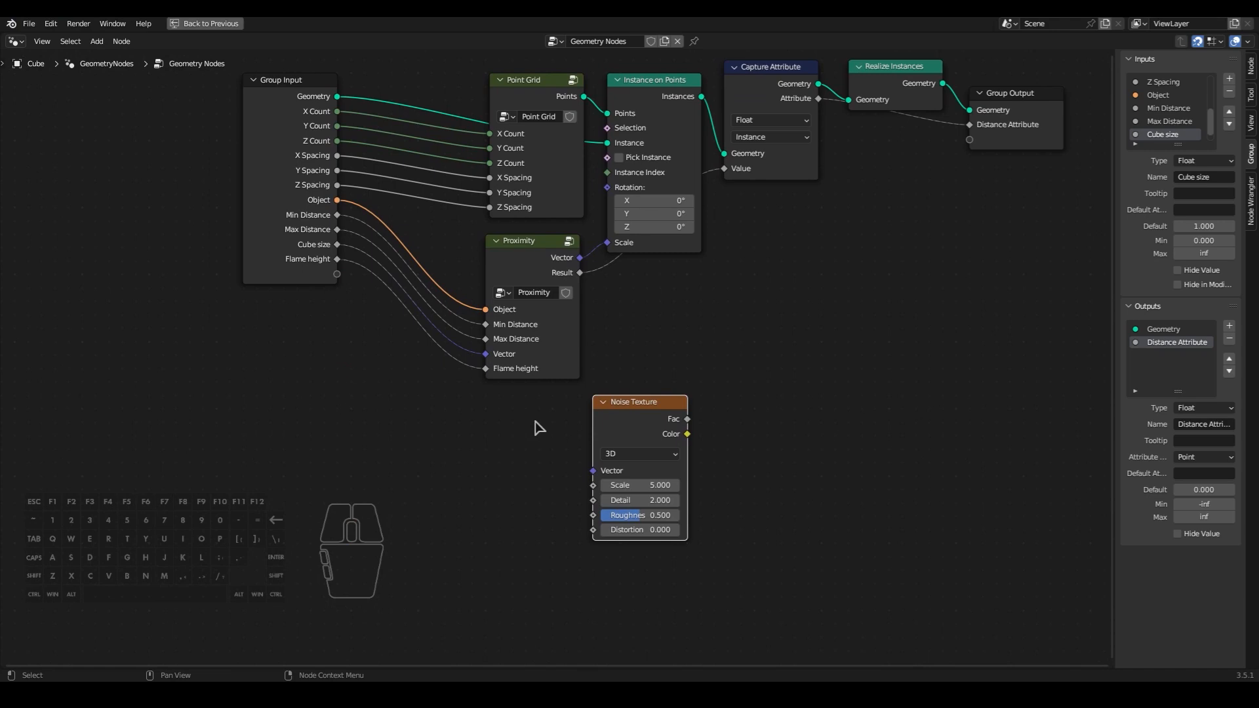
- Add a Position node to the left of the Noise Texture node
key("shift+a")
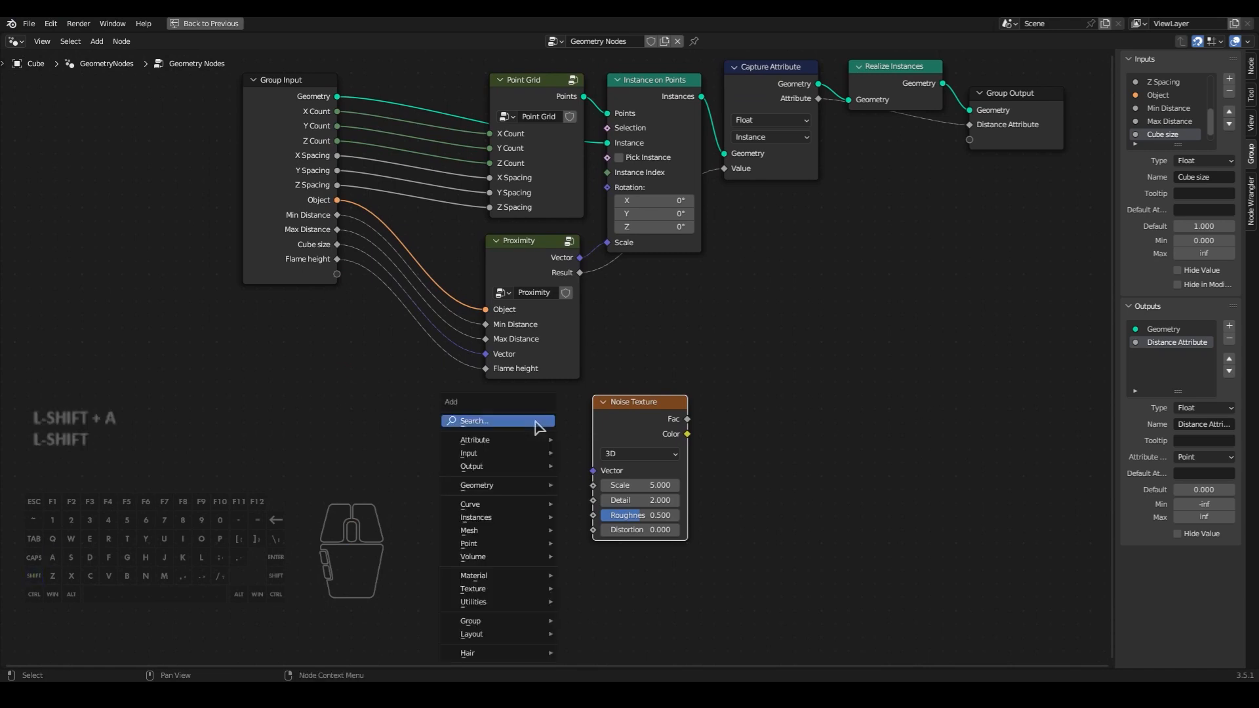
type("posi")
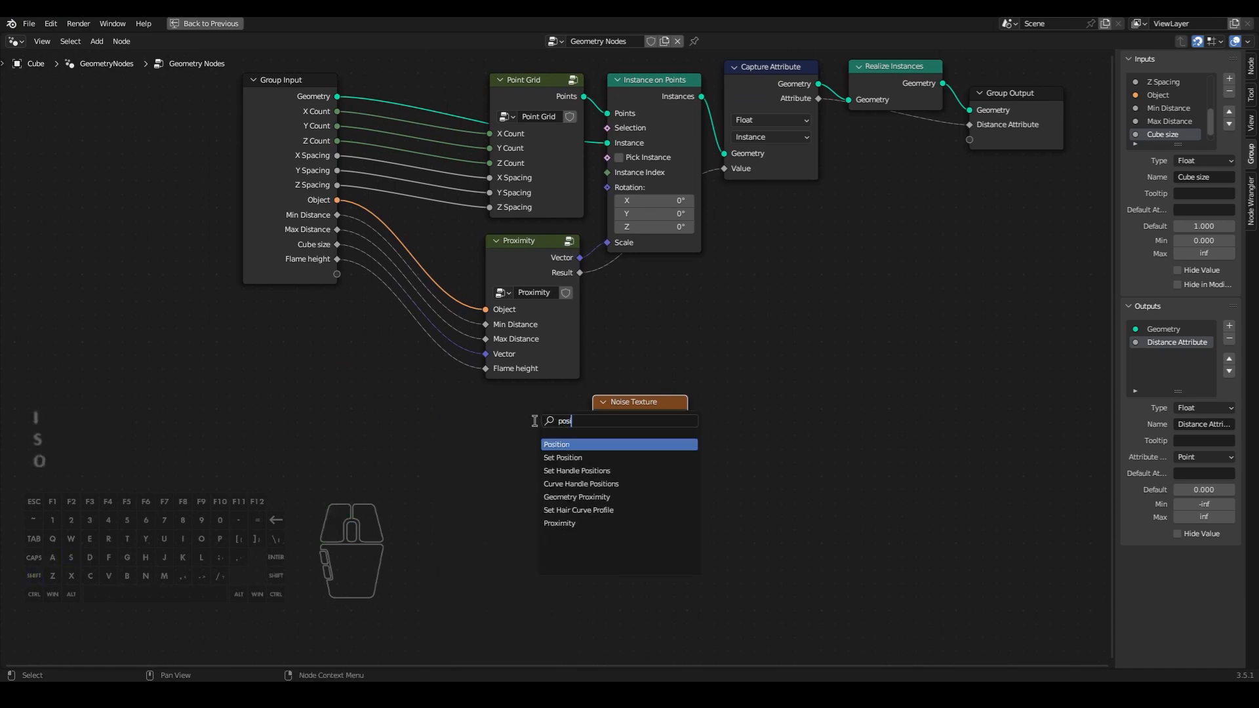
key("Return")
left_click(451, 440)
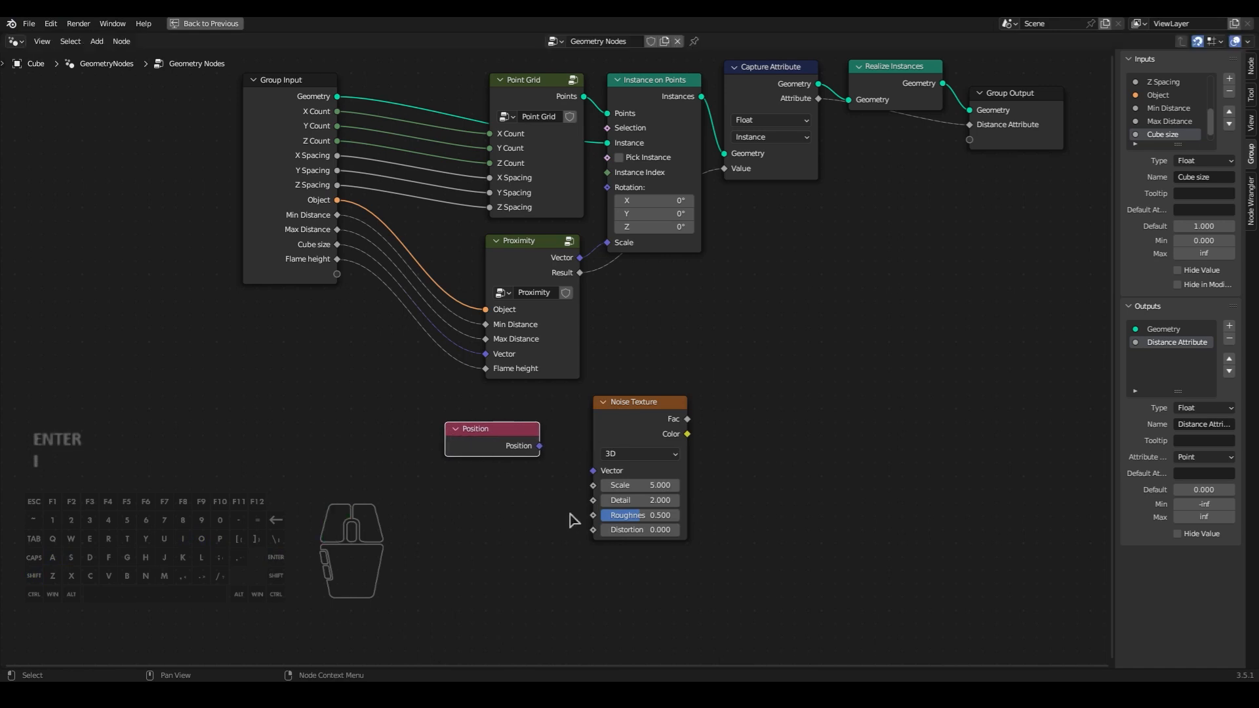
left_click_drag(496, 443, 465, 426)
left_click(477, 462)
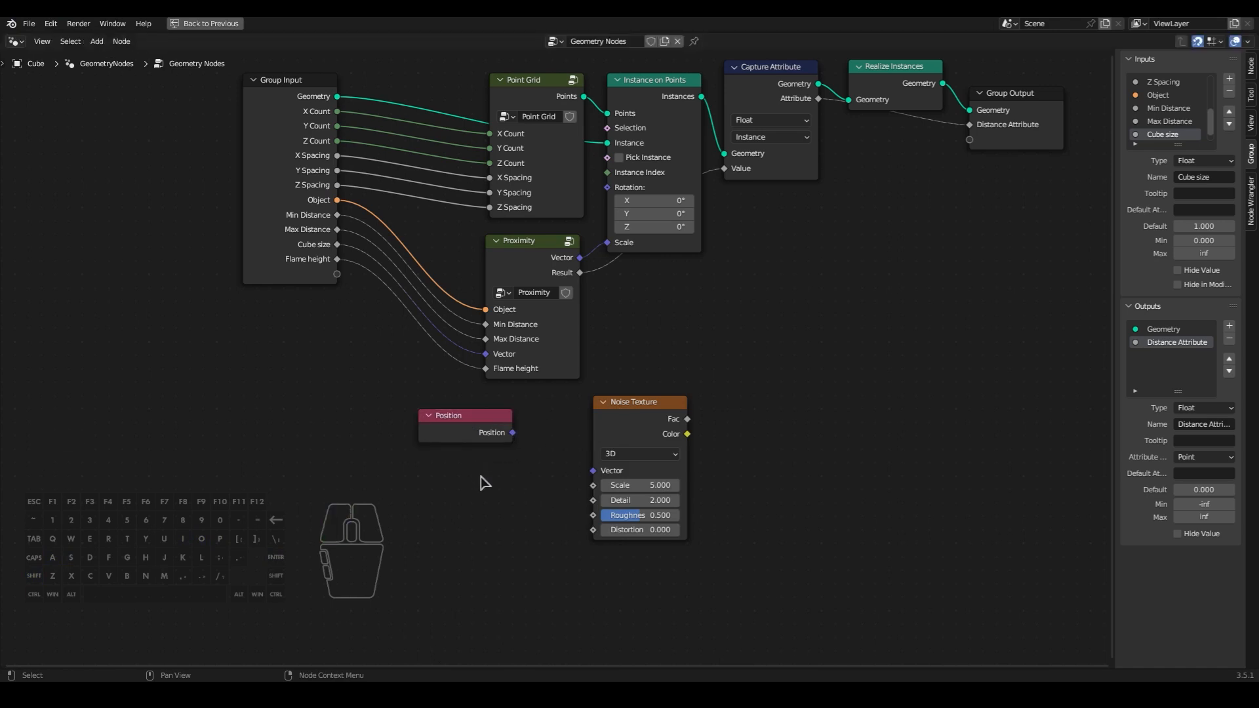
- Add a Vector Math Add node and link Position through it into the Noise Texture's Vector input
key("shift+a")
type("vect")
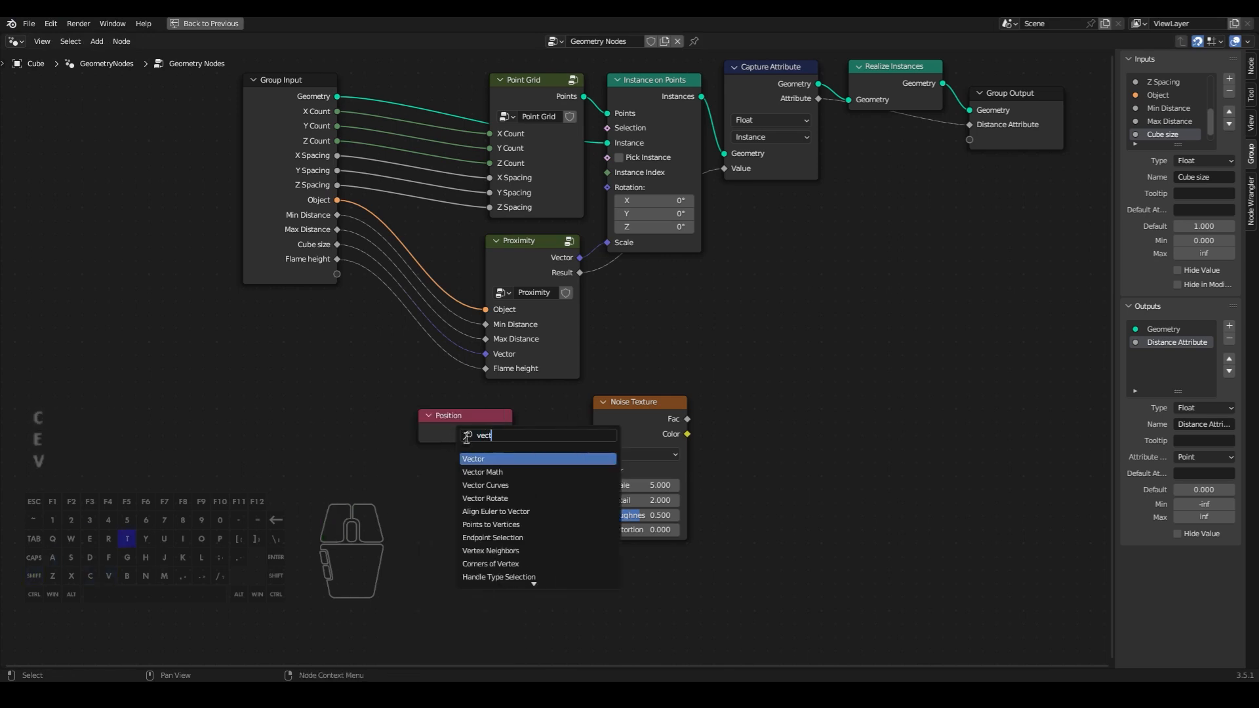
left_click(502, 472)
left_click(495, 479)
left_click_drag(436, 429, 301, 456)
left_click_drag(380, 461, 445, 498)
left_click_drag(539, 461, 594, 472)
left_click_drag(632, 425, 605, 466)
- Add a Scene Time node and place it to the left, below the Position node
left_click_drag(294, 449, 349, 450)
middle_click_drag(301, 510, 366, 435)
key("shift+a")
type("sce")
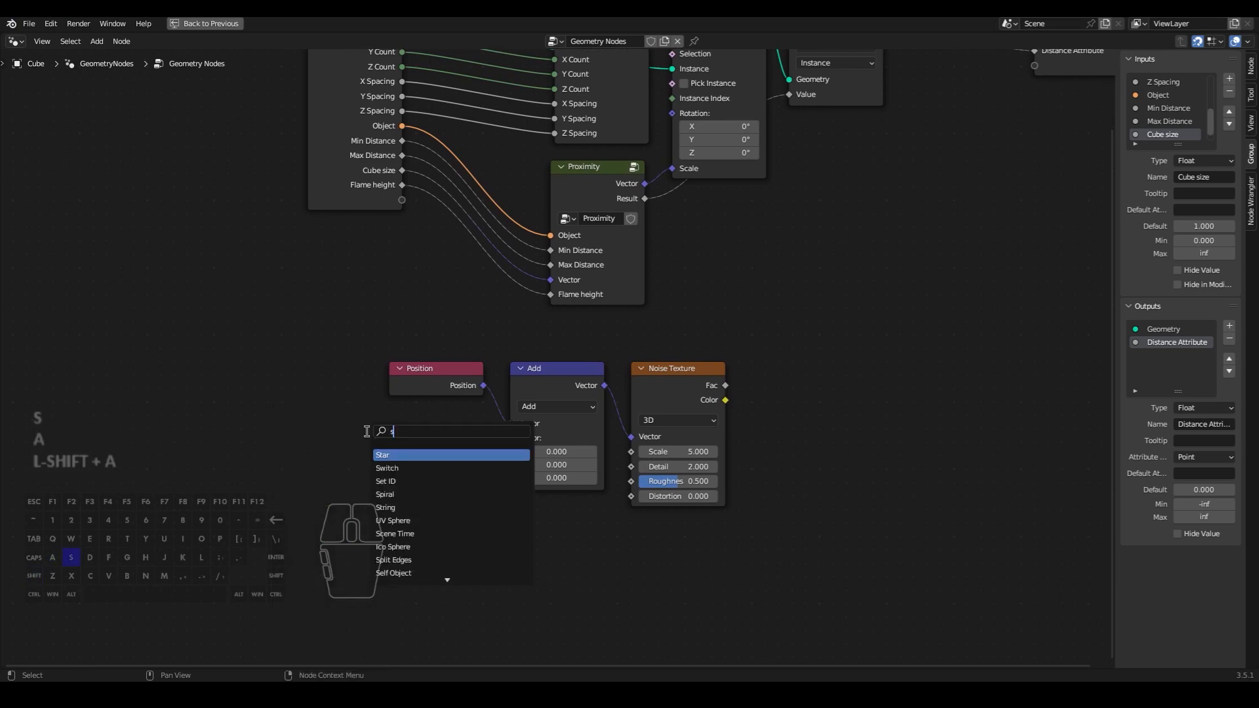
left_click(397, 454)
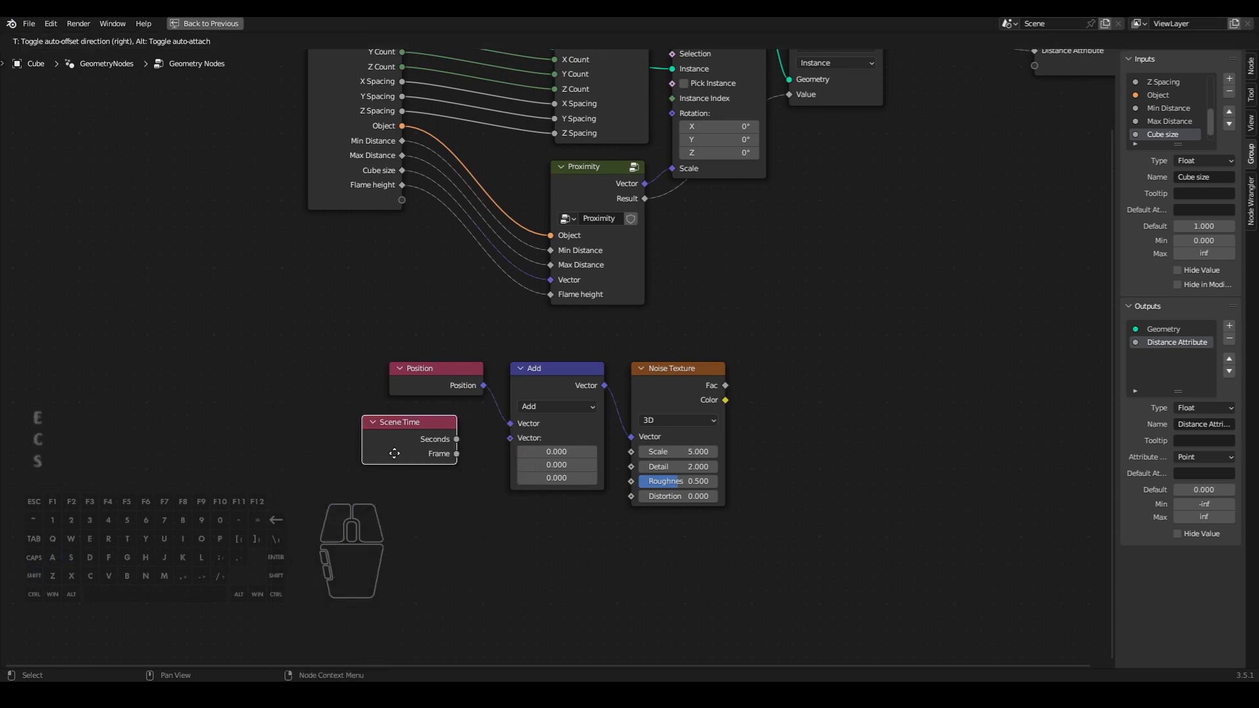
left_click(394, 454)
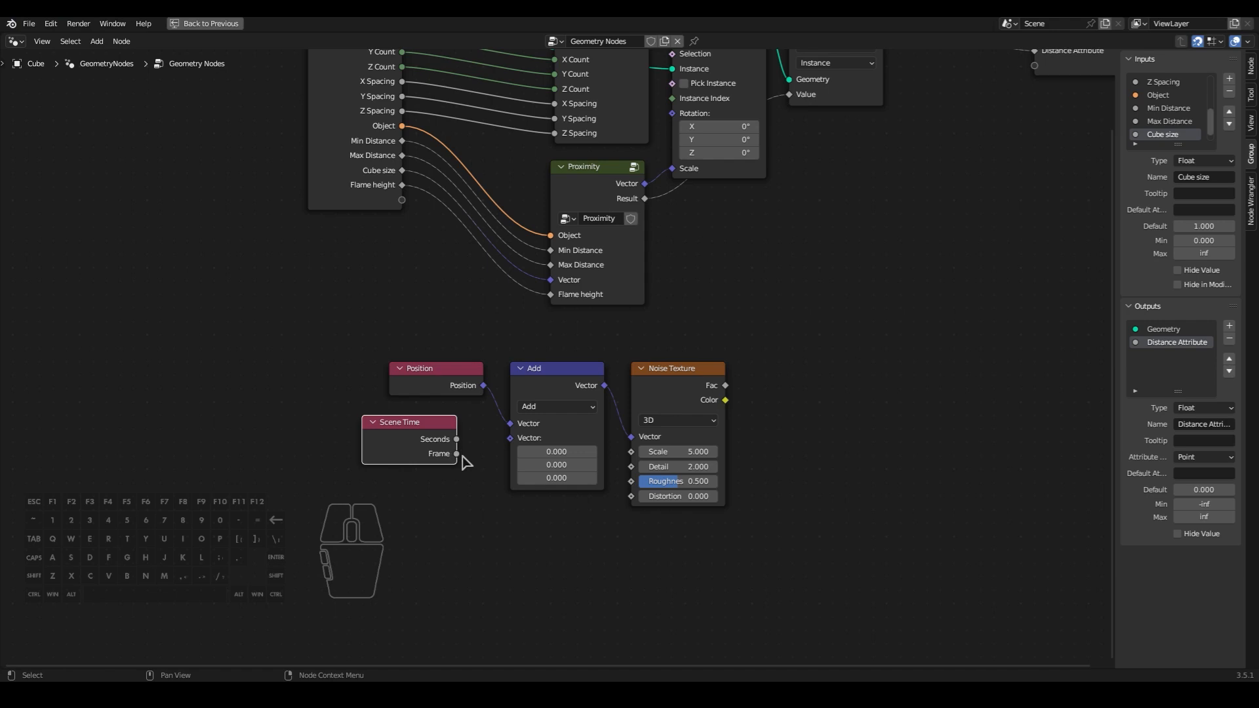
left_click_drag(417, 457, 304, 458)
left_click(418, 459)
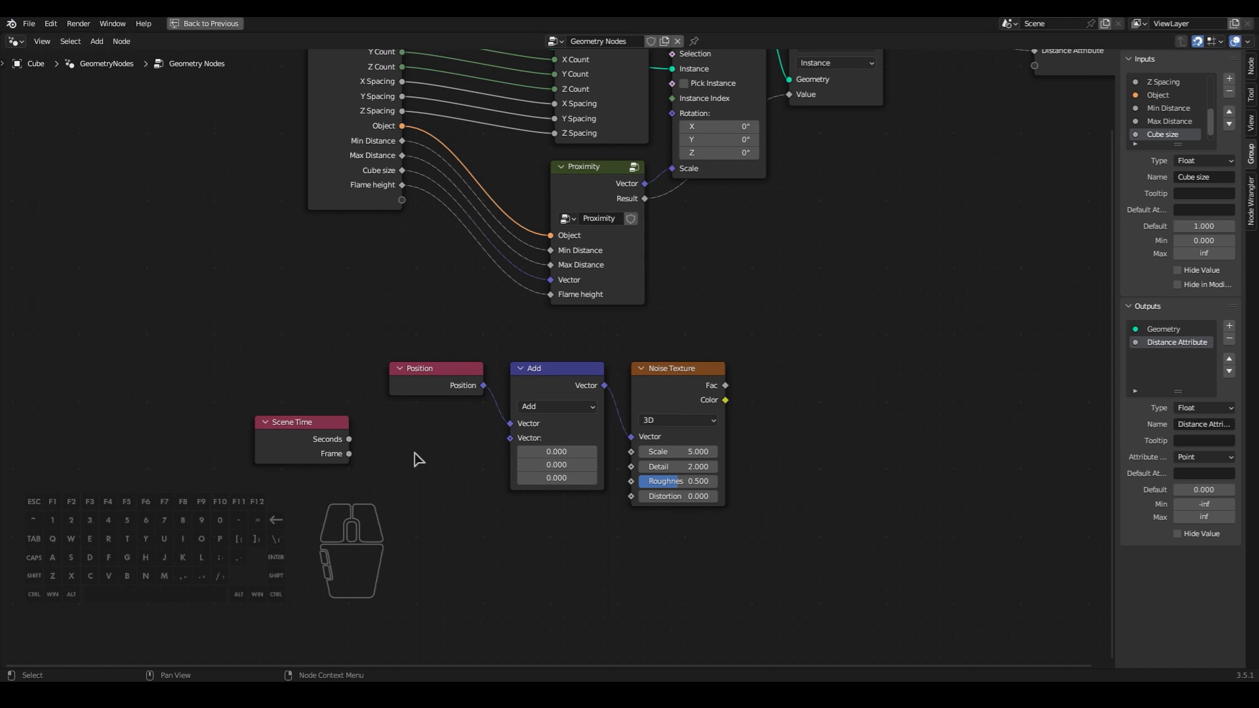
- Add a Math node set to Multiply and place it between Scene Time and the vector Add node
middle_click_drag(420, 459, 442, 415)
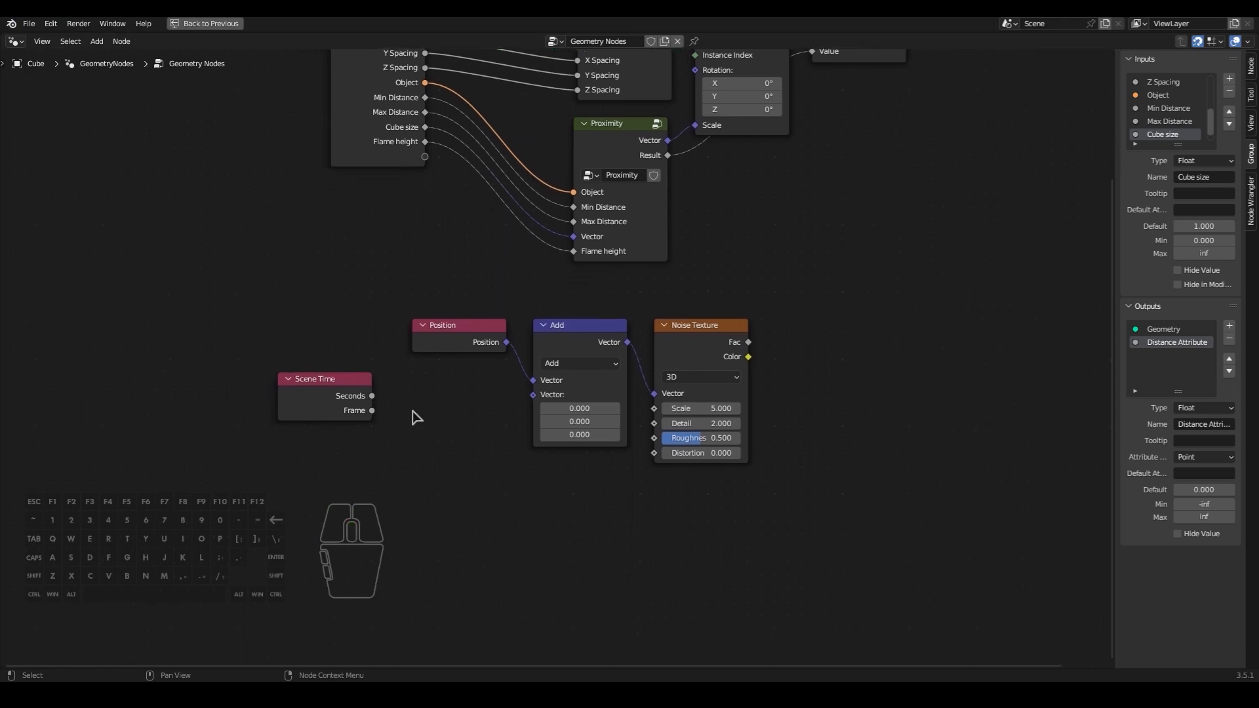
key("shift+a")
type("math")
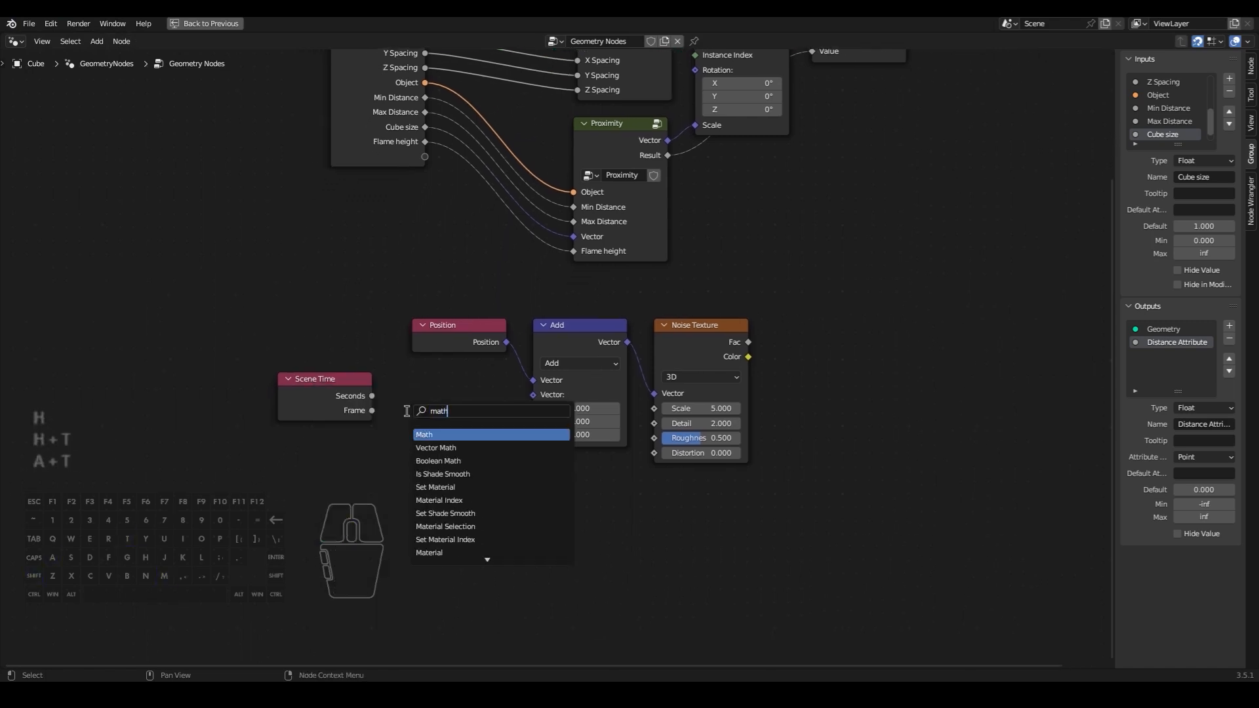
key("Return")
left_click(406, 411)
left_click(434, 443)
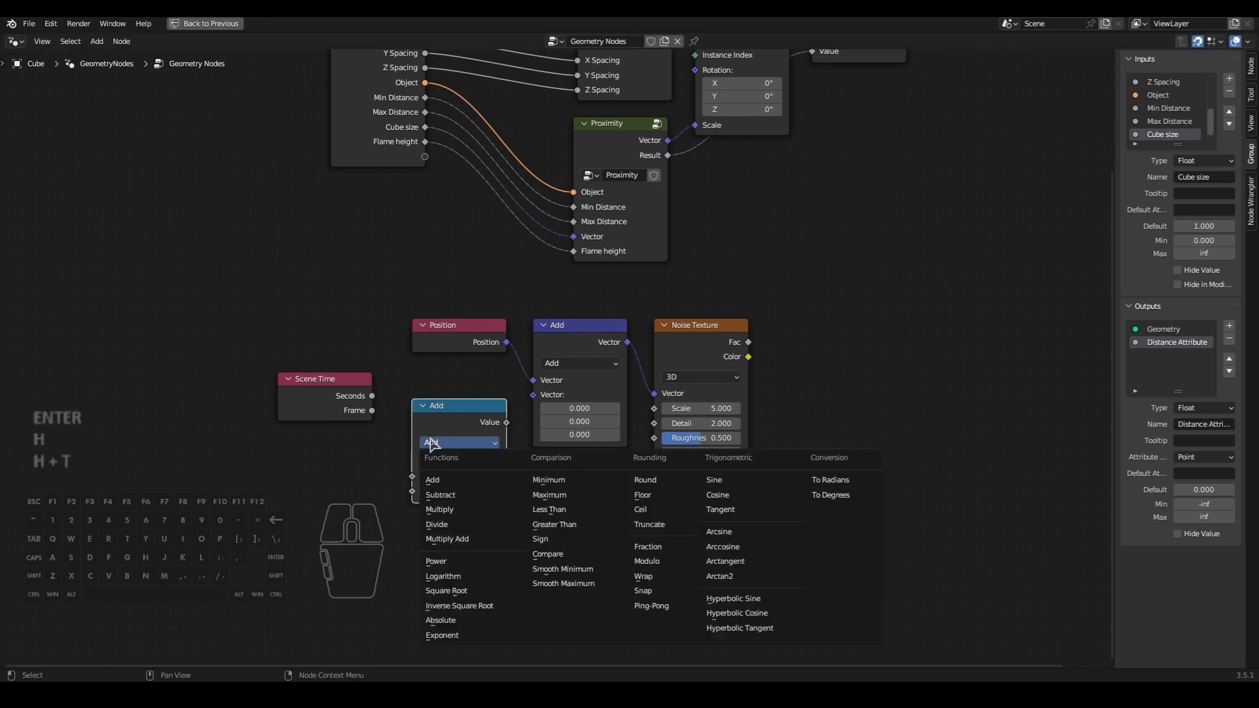
left_click(440, 510)
left_click_drag(450, 411, 210, 404)
left_click_drag(422, 417, 300, 390)
left_click(426, 447)
- Add a Combine XYZ node, feeding the Multiply value into its Z and its Vector into the Add node's second input
key("shift+a")
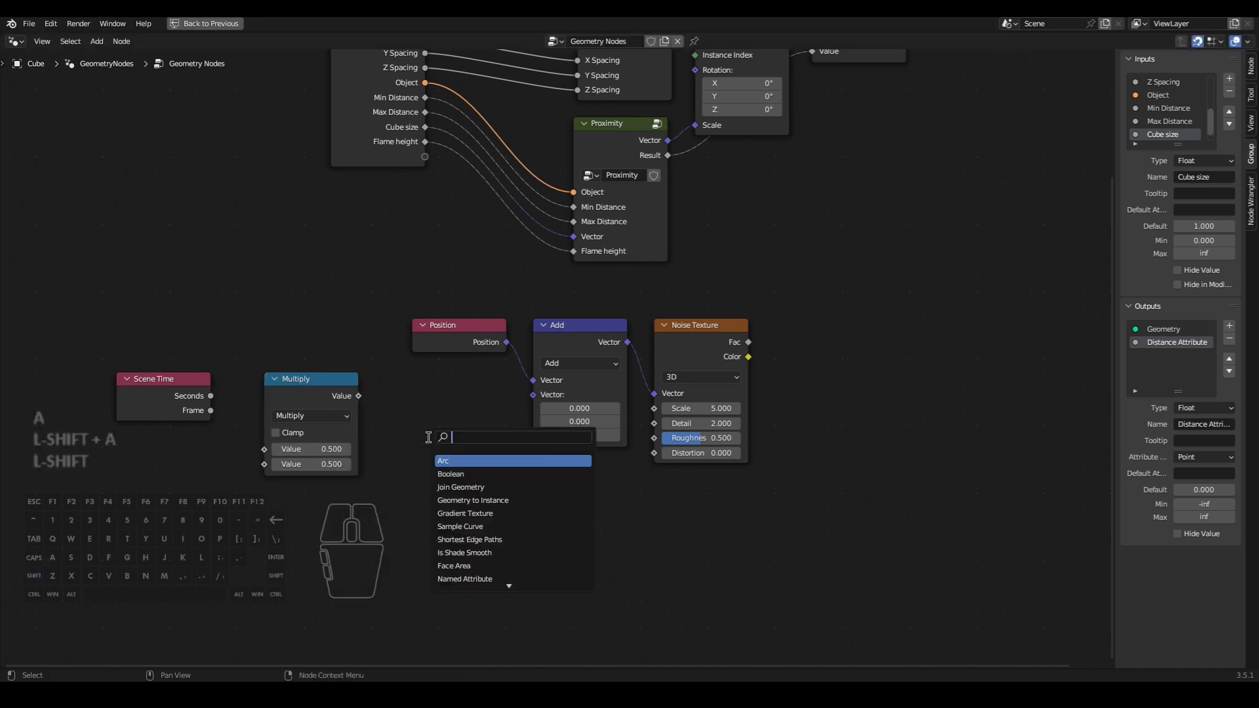
type("combin")
key("Return")
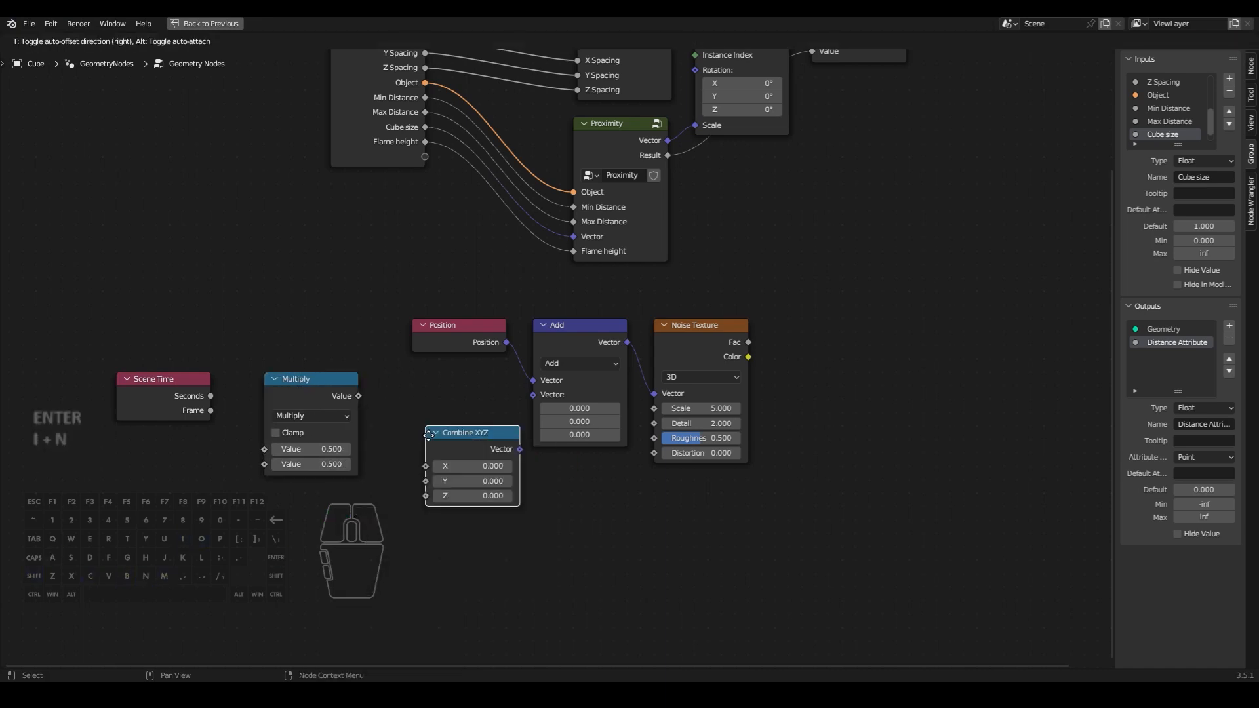
left_click(395, 409)
left_click_drag(360, 396, 407, 458)
left_click_drag(495, 411, 545, 399)
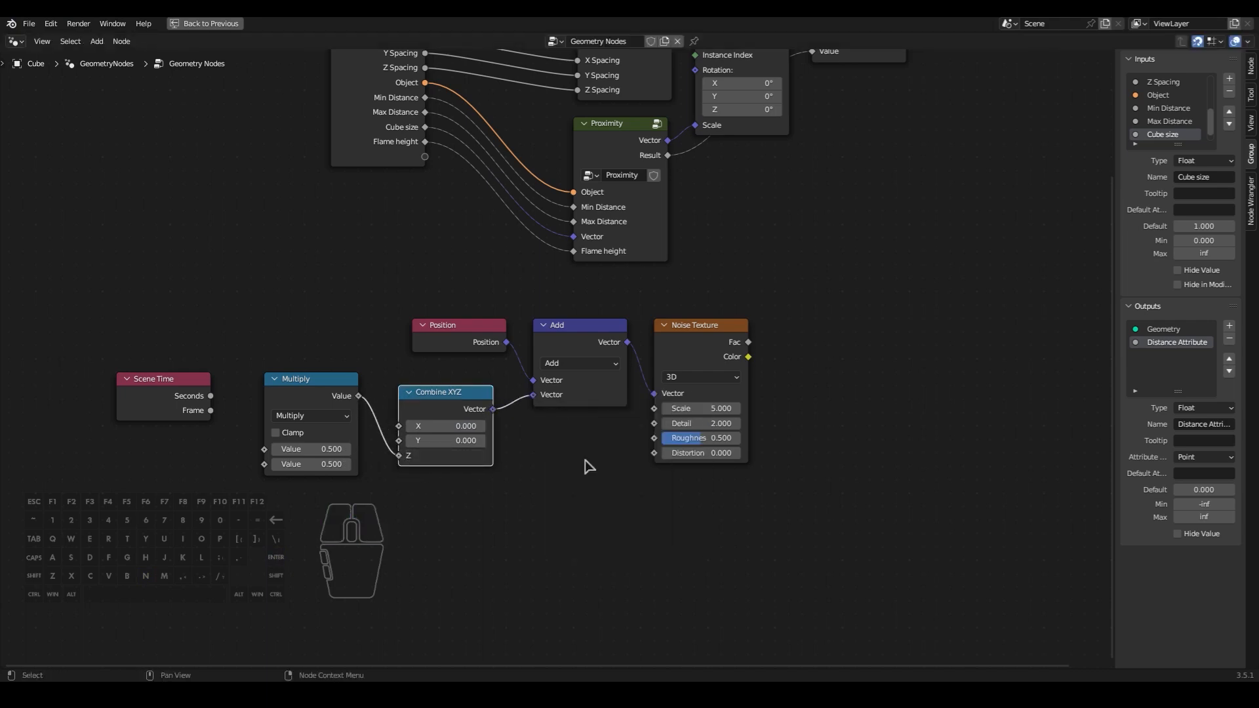
- Connect Scene Time's Frame output to the Multiply node's first value
middle_click_drag(561, 459, 560, 422)
left_click(549, 456)
left_click_drag(212, 376, 265, 414)
- Add a Map Range node beside the Noise Texture and connect the noise Fac output to its Value input
middle_click_drag(669, 503, 466, 520)
middle_click_drag(613, 320, 607, 426)
scroll(612, 424, "down", 2)
left_click(607, 424)
key("shift+a")
left_click(609, 422)
type("map")
key("Return")
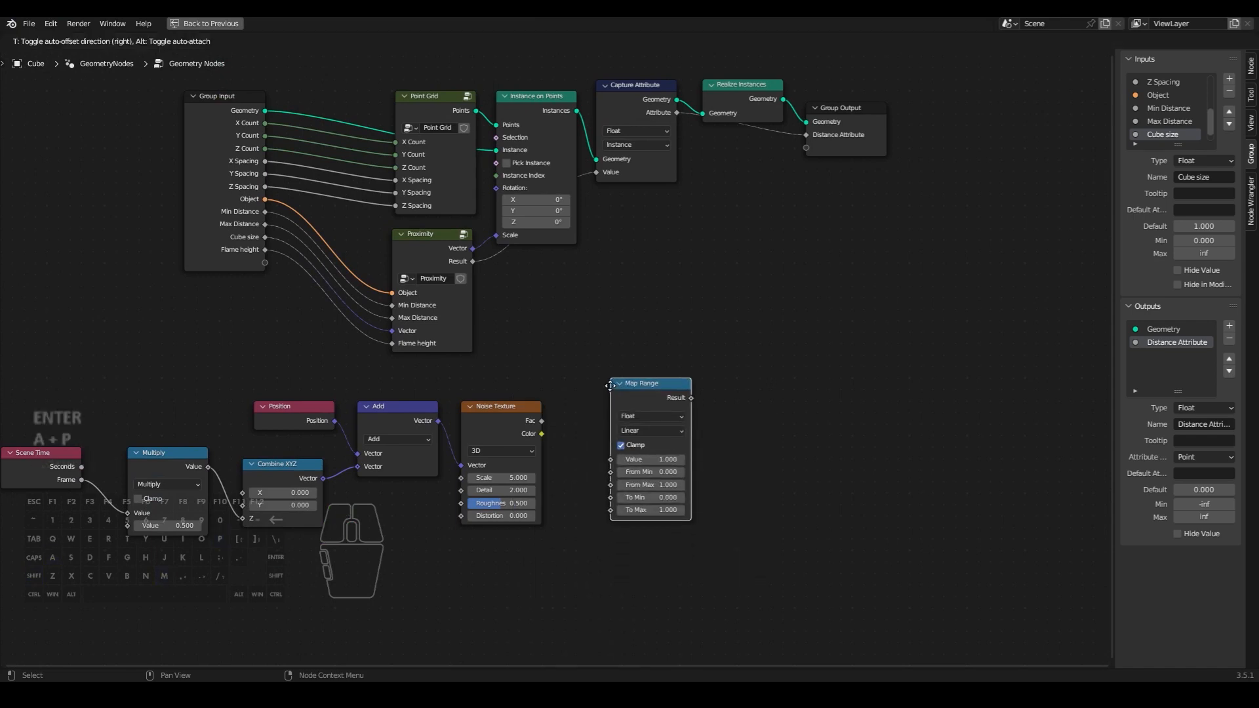
left_click(587, 382)
scroll(579, 444, "up", 2)
left_click_drag(537, 437, 595, 471)
middle_click_drag(596, 471, 647, 390)
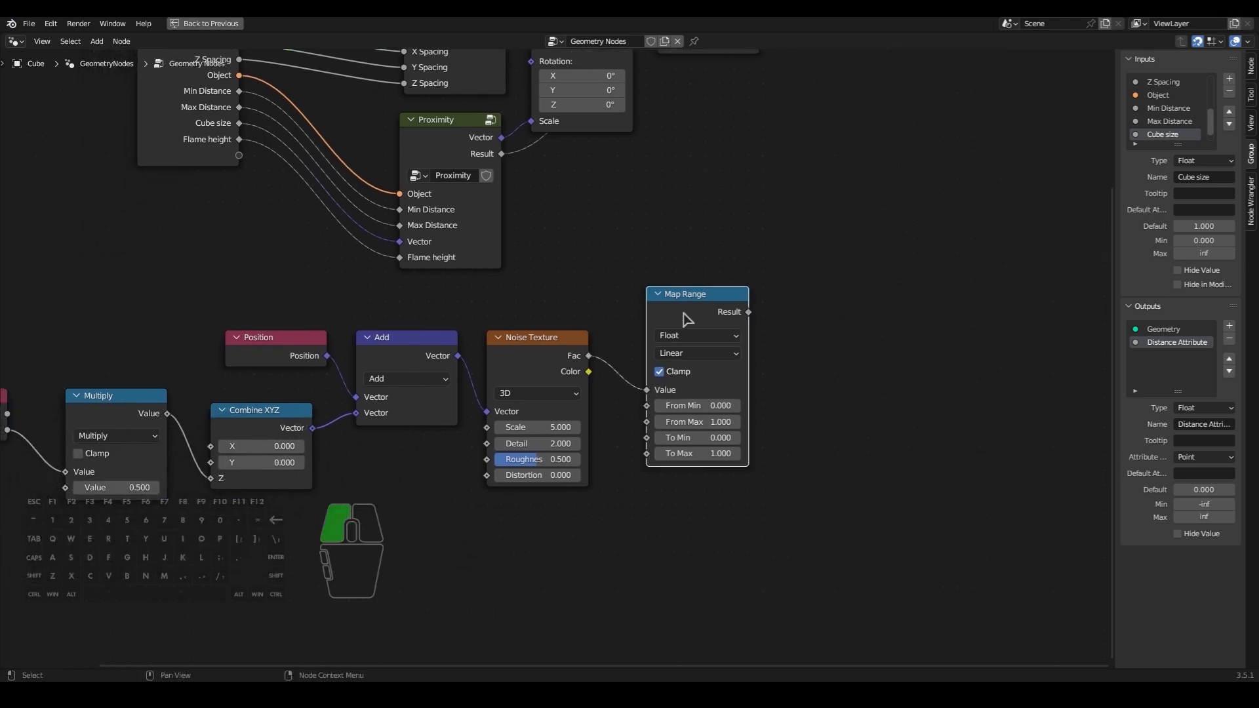
- Tidy the noise chain by aligning the Map Range, Combine XYZ and Multiply nodes with their neighbours
left_click_drag(686, 320, 657, 362)
middle_click_drag(658, 514, 774, 492)
left_click_drag(367, 392, 371, 389)
left_click_drag(282, 384, 295, 380)
right_click(297, 372)
middle_click_drag(1014, 444, 879, 406)
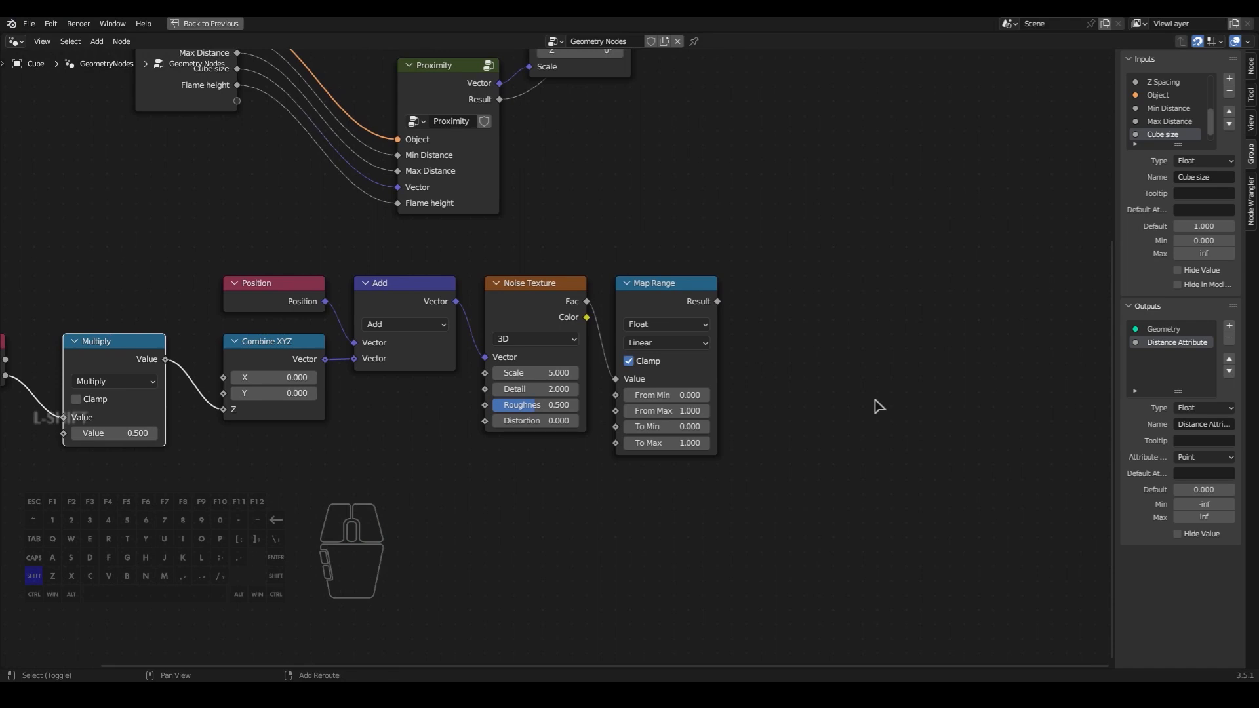
- Add a Vector Math node to the right of Map Range and set it to Multiply
key("shift+a")
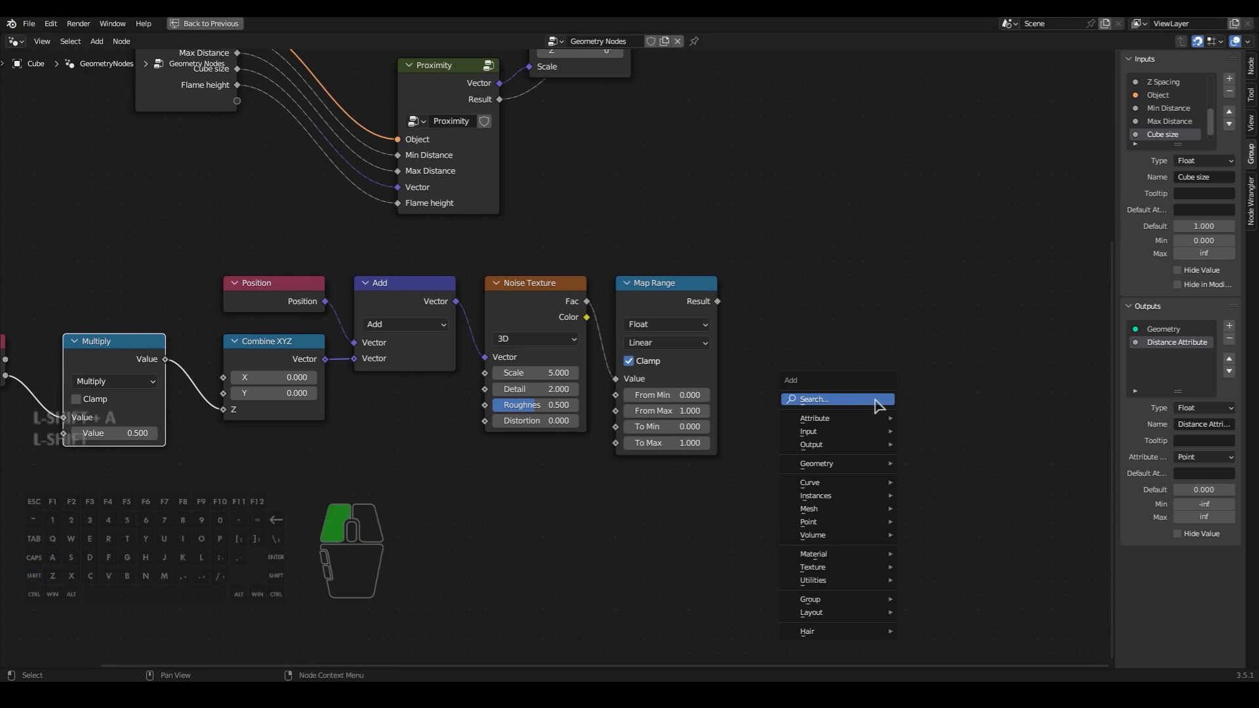
type("vect")
key("Return")
left_click(866, 305)
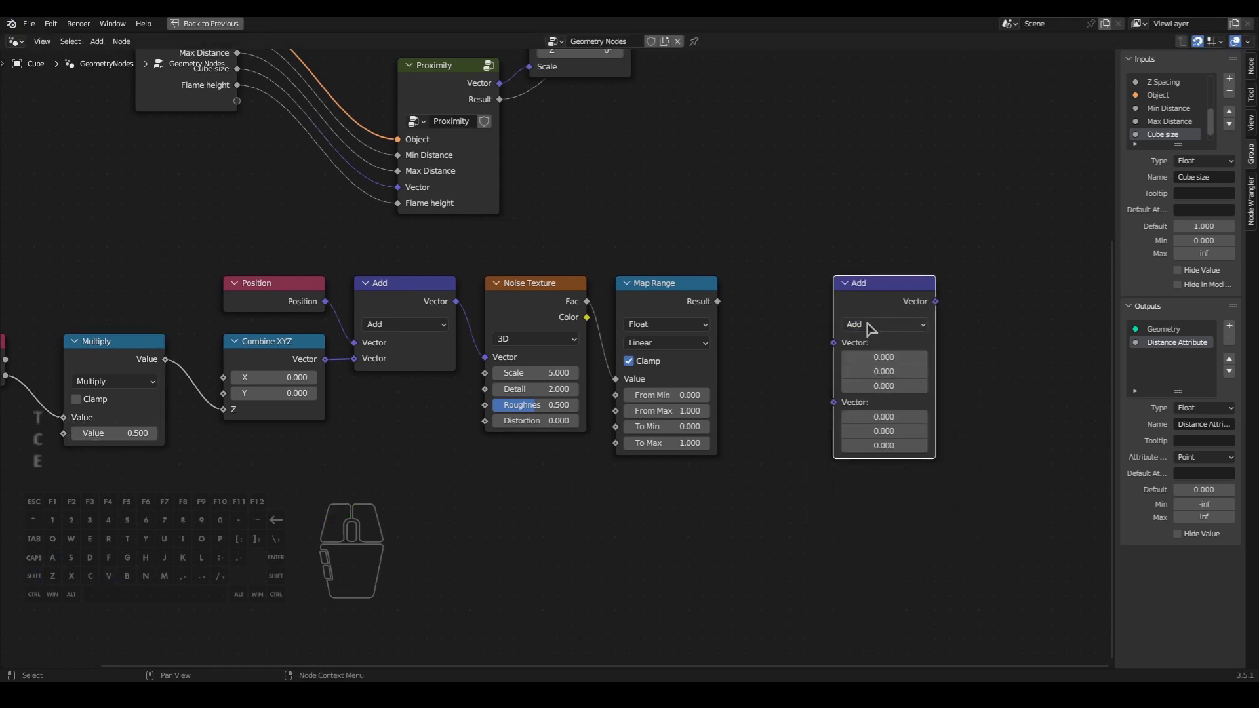
left_click(879, 323)
left_click(876, 375)
- Shift the Group Input, Point Grid and Proximity nodes left and insert the vector Multiply between Proximity's Vector and Instance on Points' Scale
left_click_drag(866, 299, 822, 298)
scroll(839, 299, "down", 5)
middle_click_drag(840, 299, 828, 380)
scroll(827, 380, "up", 1)
left_click_drag(279, 78, 515, 295)
key("g")
left_click(438, 286)
left_click_drag(739, 388, 523, 231)
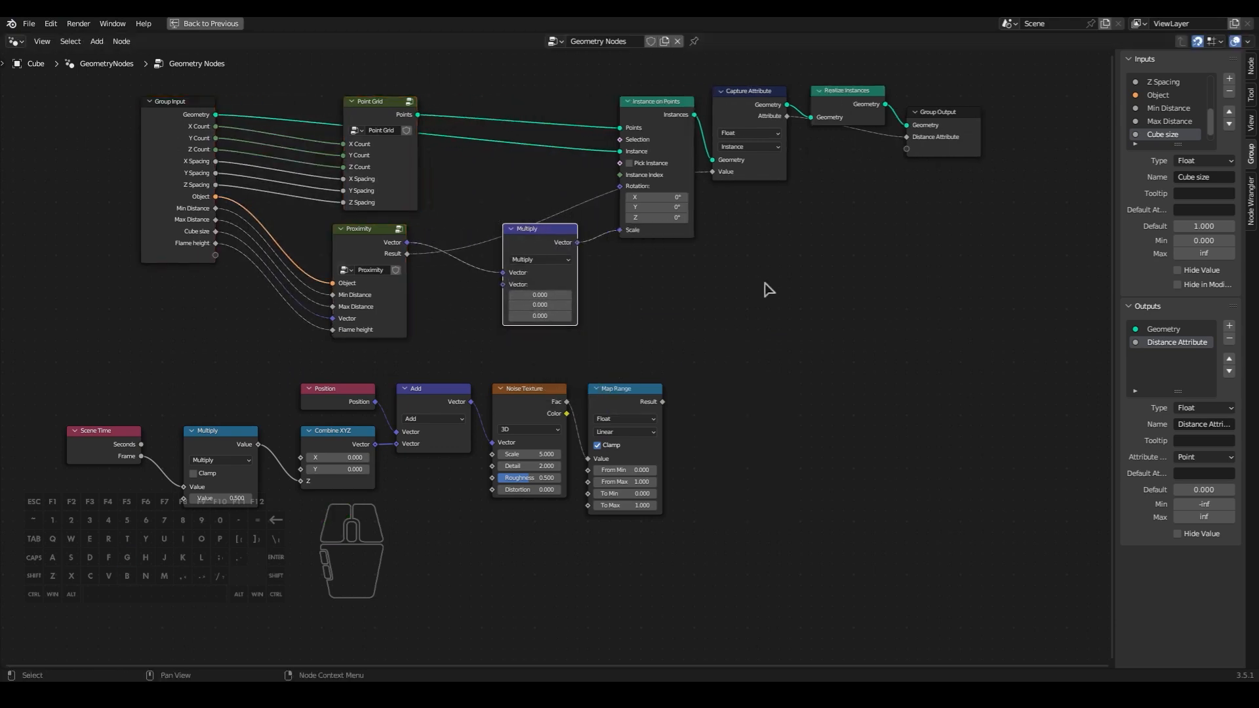
- Move the noise nodes to the left and connect Map Range's Result to the vector Multiply's second input
middle_click_drag(775, 291, 968, 267)
left_click_drag(909, 359, 252, 499)
key("g")
left_click(540, 401)
middle_click_drag(655, 387, 755, 352)
scroll(679, 384, "up", 1)
left_click_drag(717, 310, 824, 216)
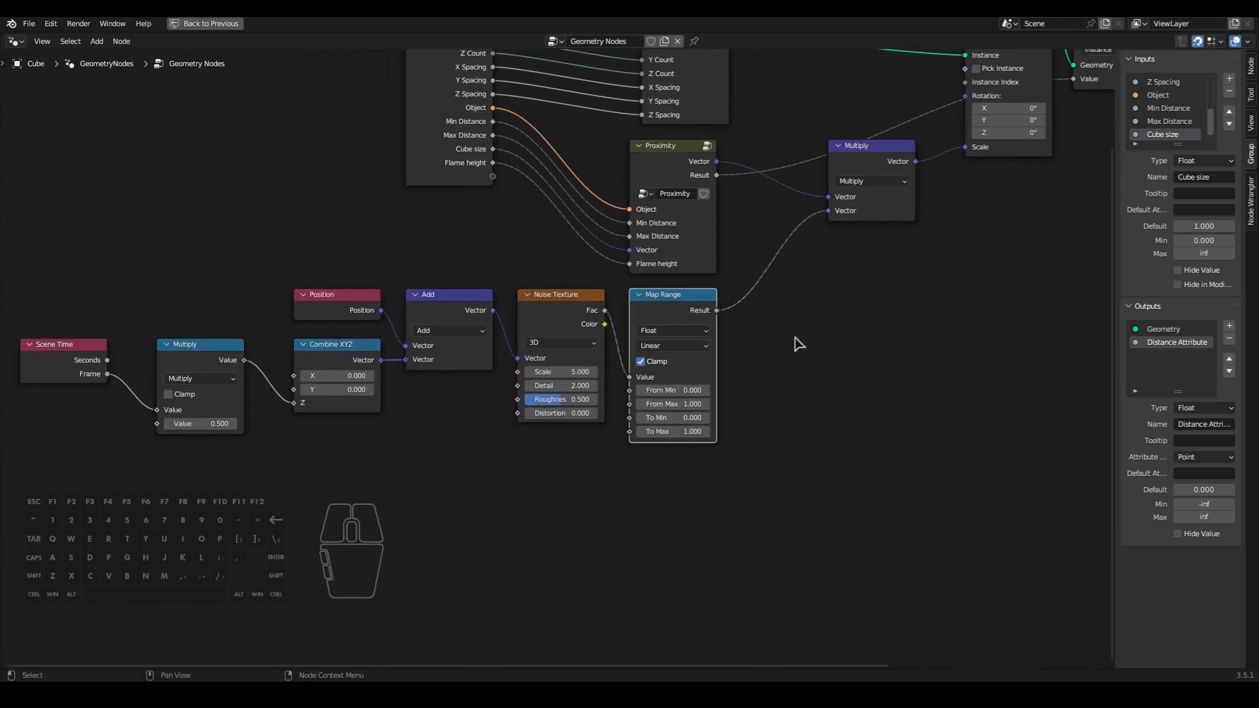
- Group all noise nodes, from Scene Time through Map Range, into a new node group
middle_click_drag(796, 345, 793, 360)
middle_click_drag(497, 499, 596, 477)
scroll(695, 470, "down", 3)
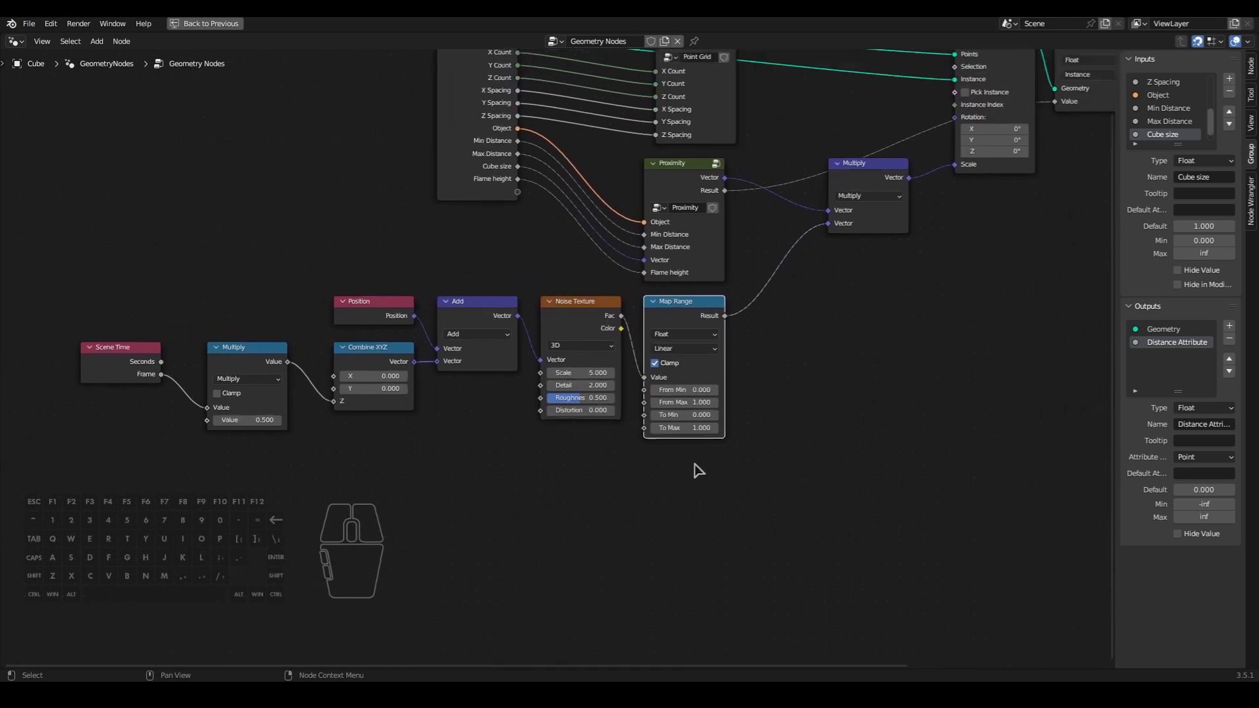
left_click_drag(761, 334, 159, 509)
left_click_drag(452, 463, 337, 236, "shift")
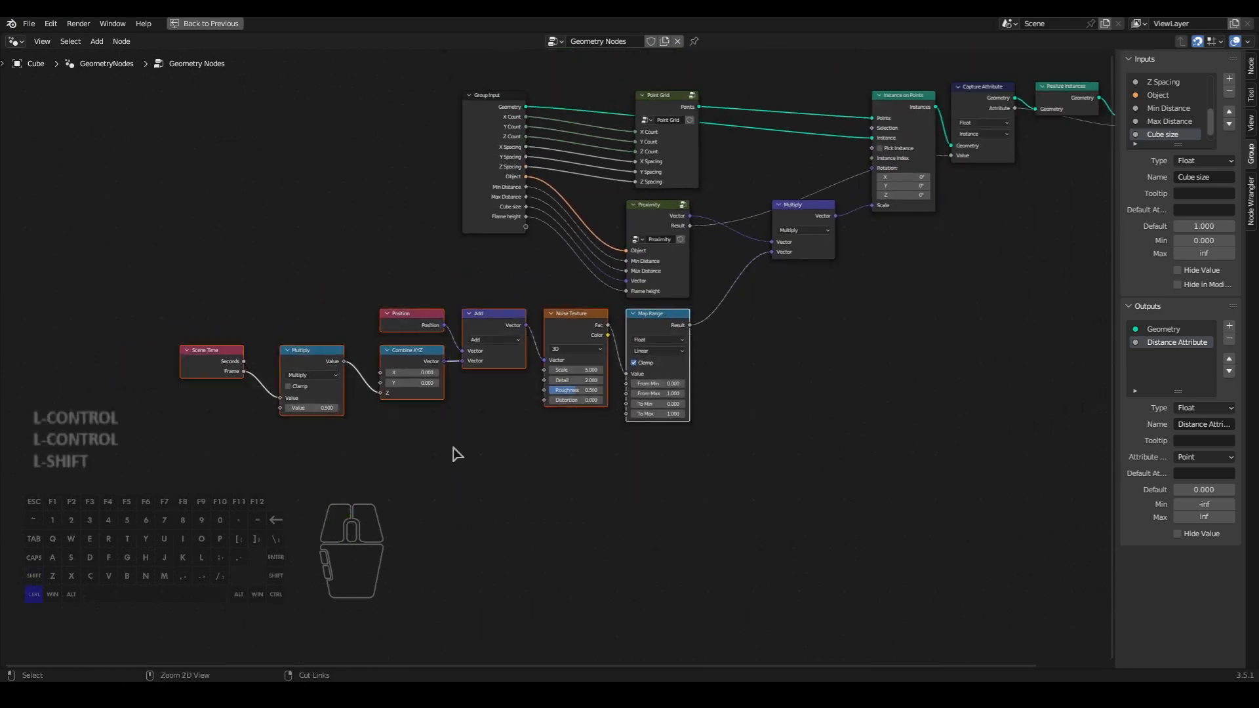
key("ctrl+g")
key("g")
left_click(784, 493)
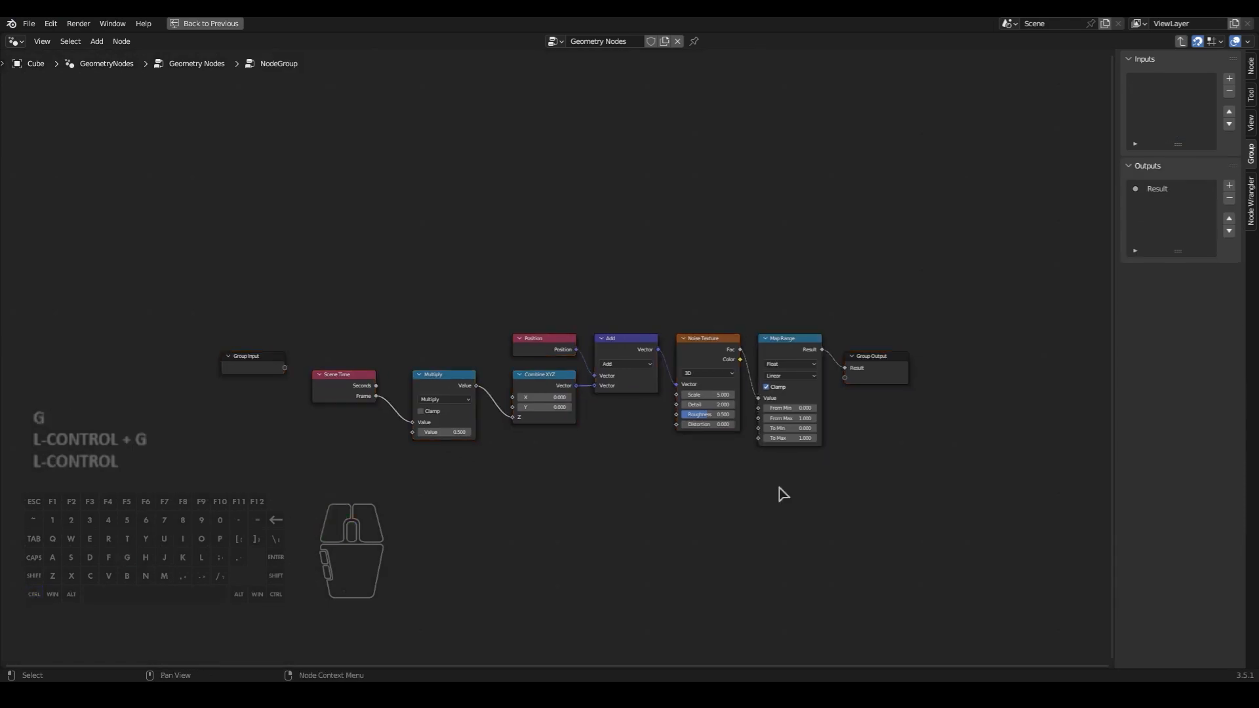
- Duplicate the Multiply node below Scene Time, change the copy to Divide and set its second value to 100
scroll(662, 498, "up", 2)
middle_click_drag(581, 518, 705, 428)
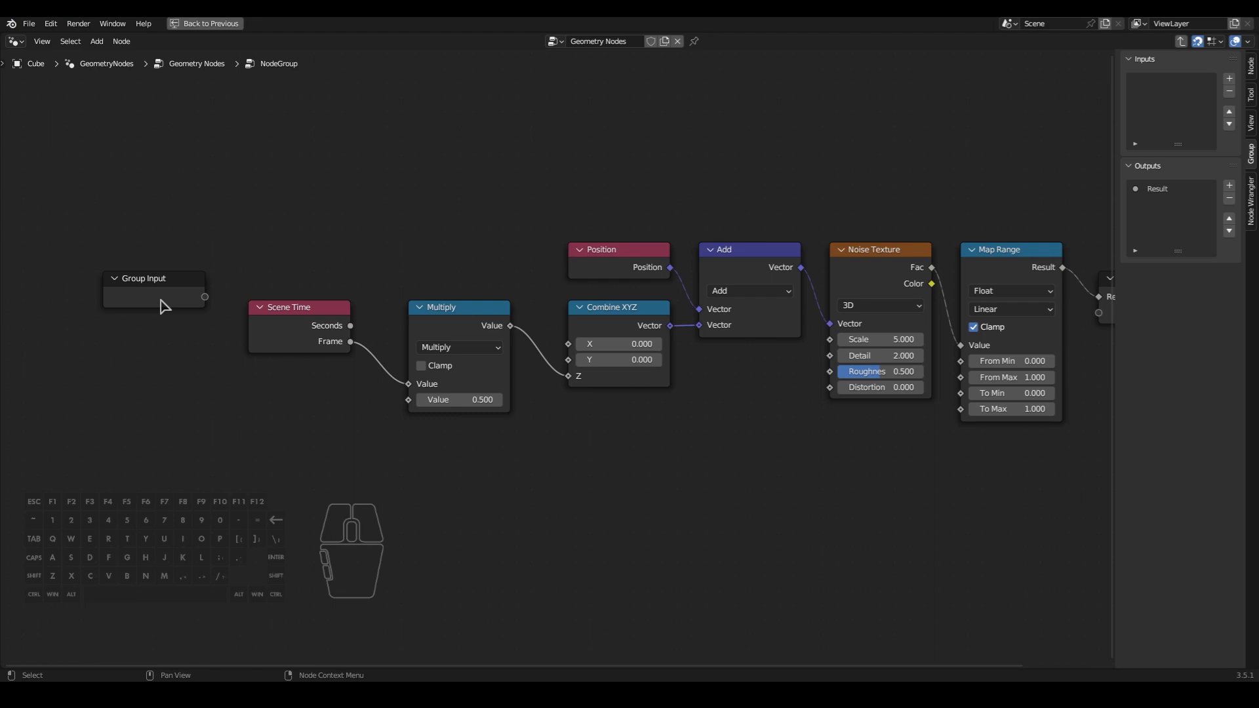
middle_click_drag(362, 475, 346, 338)
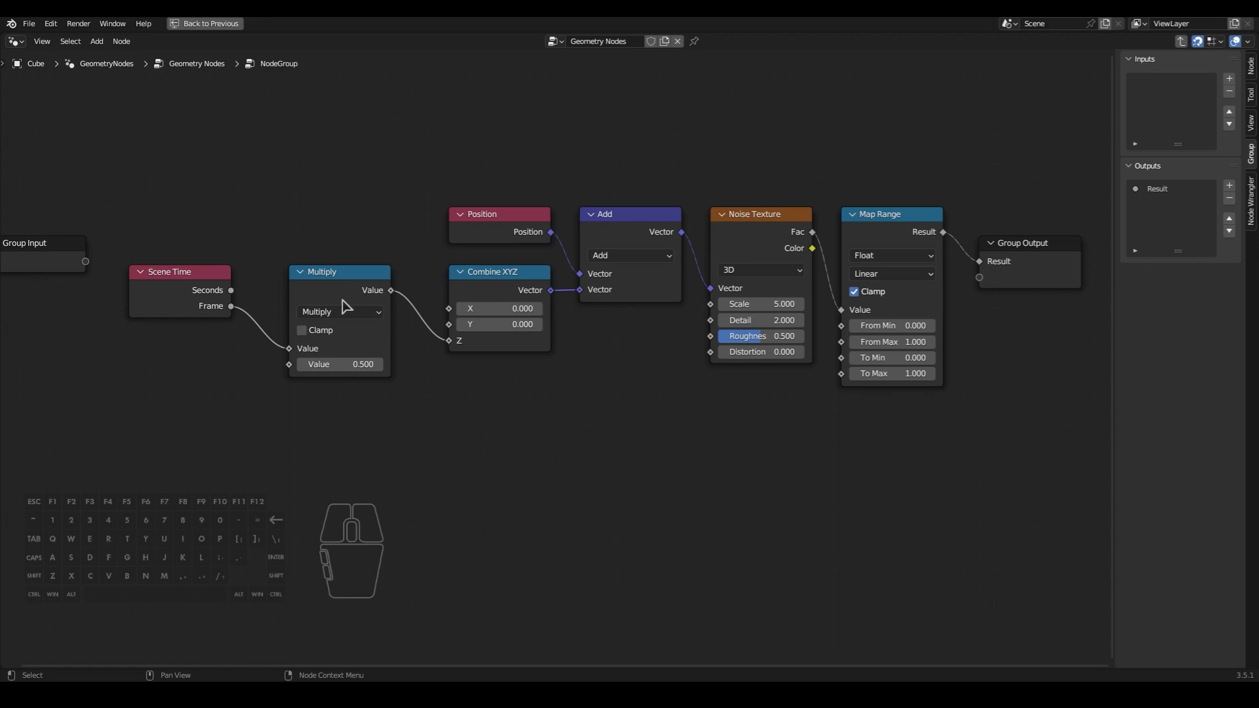
left_click(347, 306)
key("shift+d")
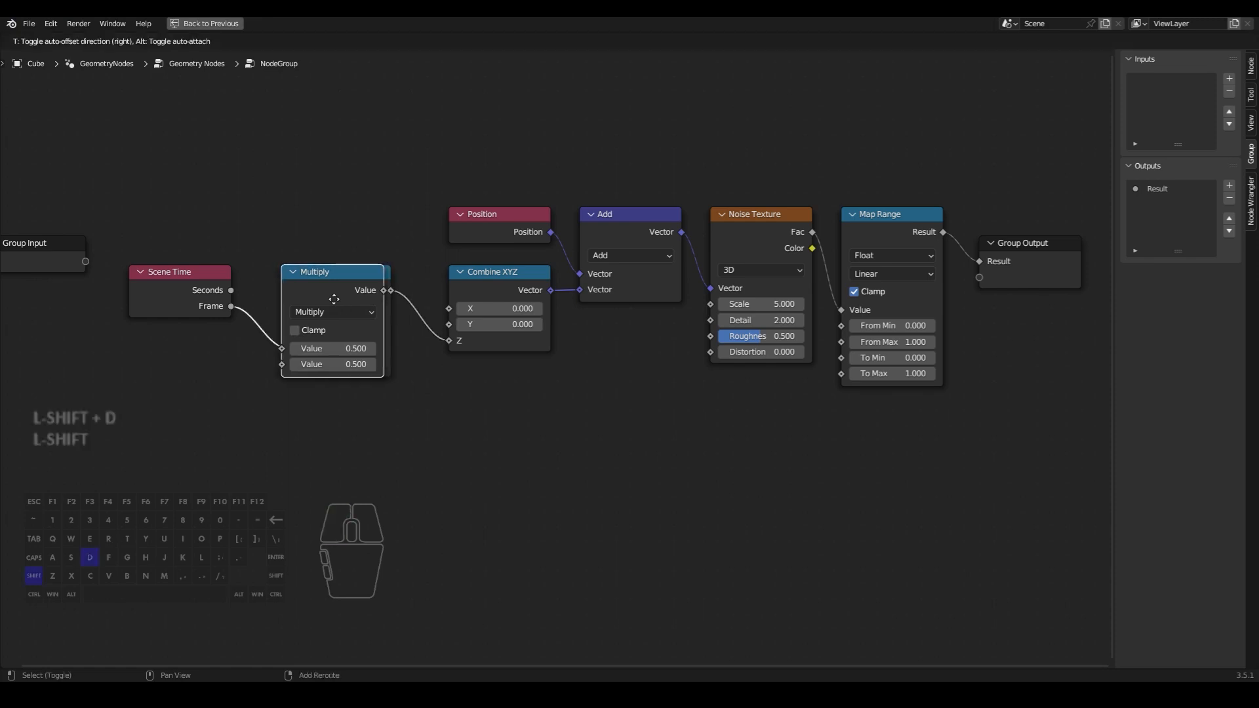
left_click(181, 360)
left_click(187, 370)
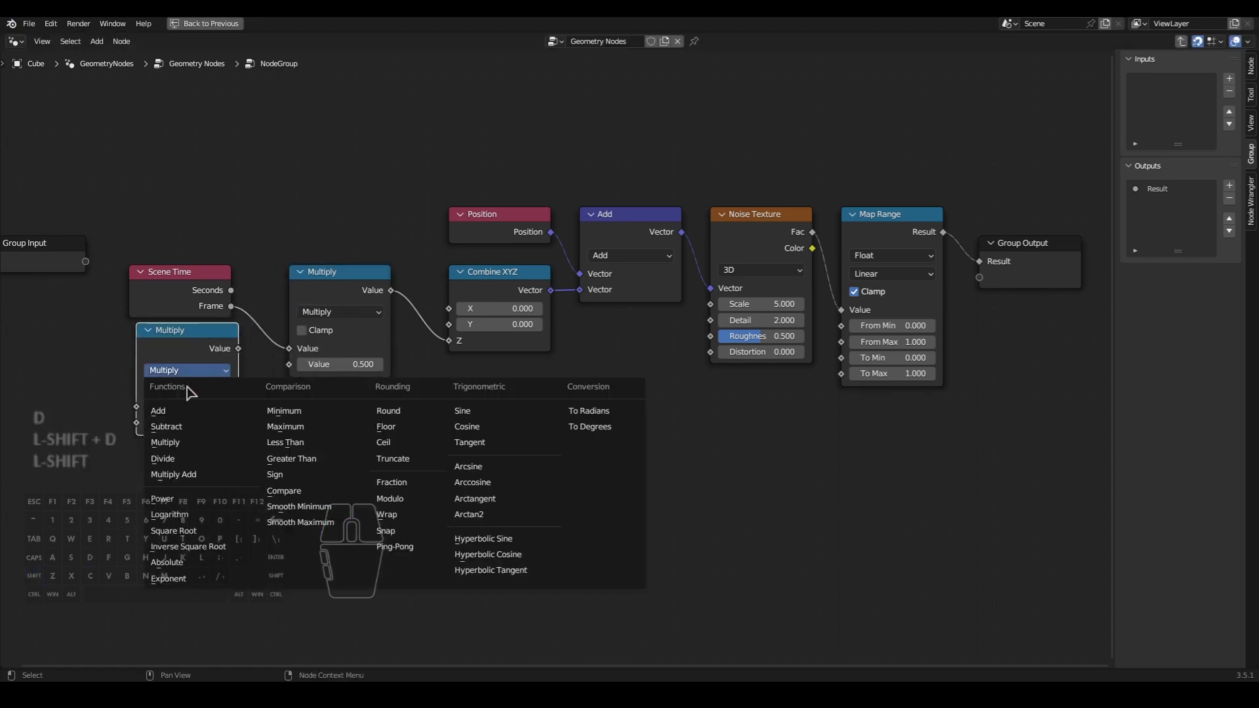
left_click(183, 458)
left_click(190, 423)
type("100")
key("Return")
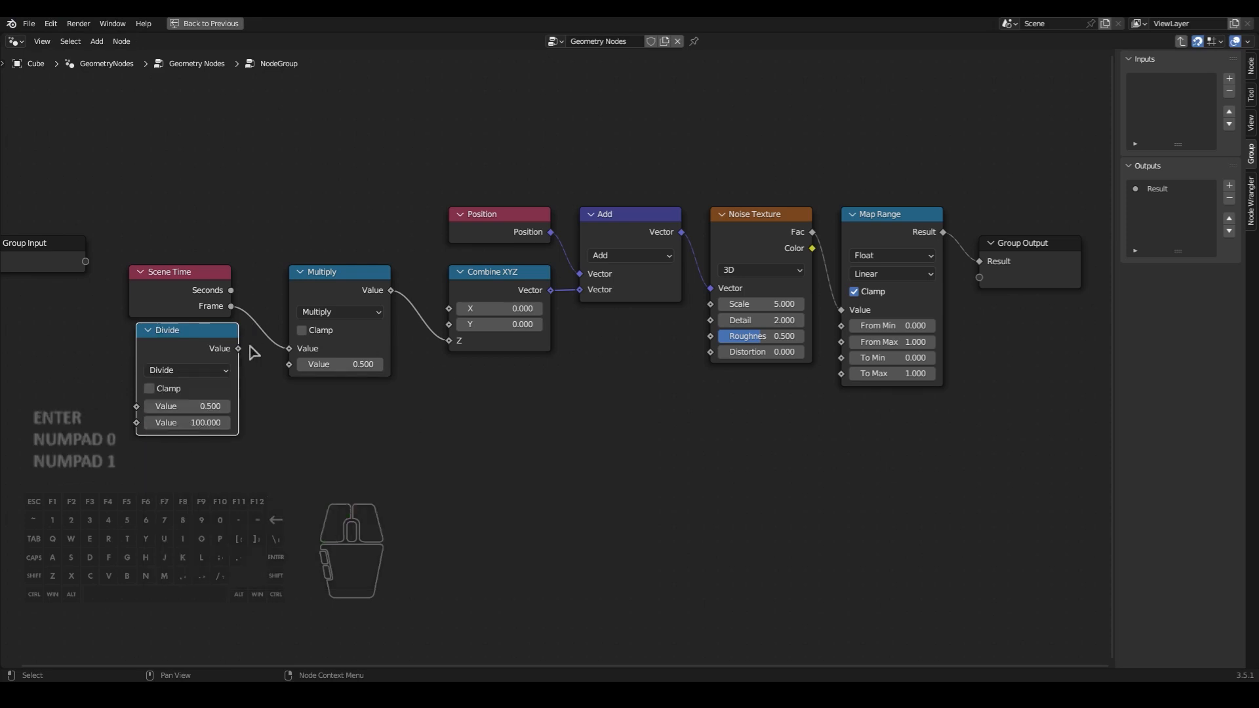
- Connect Divide to Multiply's second value, expose Divide's first value through Group Input, and line up the Scene Time and Divide nodes
left_click_drag(241, 352, 285, 368)
middle_click_drag(301, 387, 445, 387)
left_click_drag(191, 272, 281, 407)
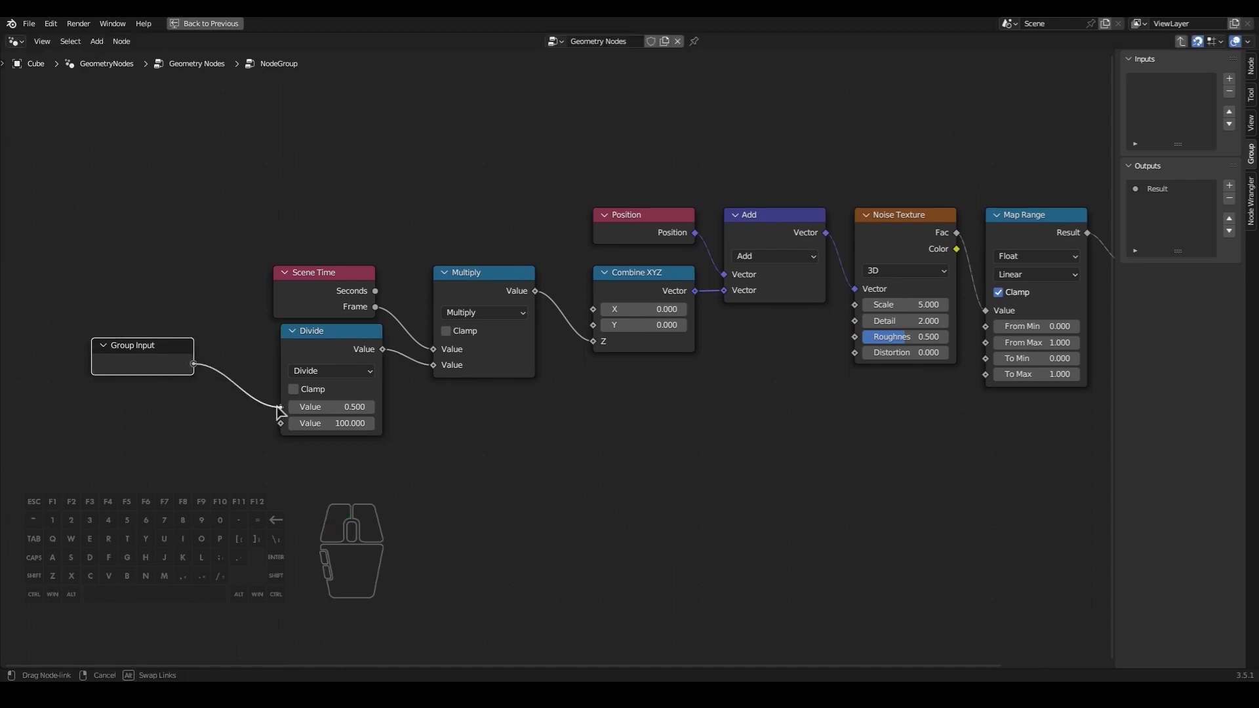
left_click_drag(321, 357, 307, 357)
left_click_drag(331, 314, 325, 299)
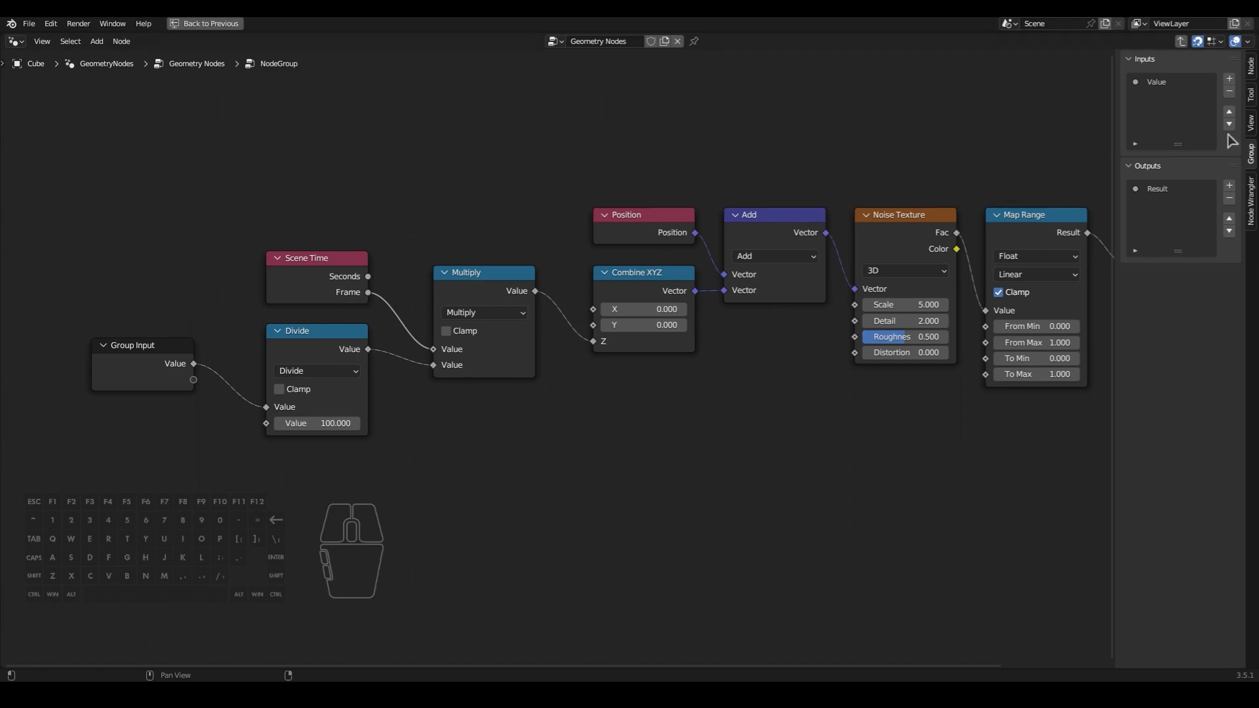
- Rename the group's new Value input as Flame speed
left_click(1156, 81)
left_click(1193, 177)
type("Flame speed")
key("Return")
middle_click_drag(586, 499, 569, 495)
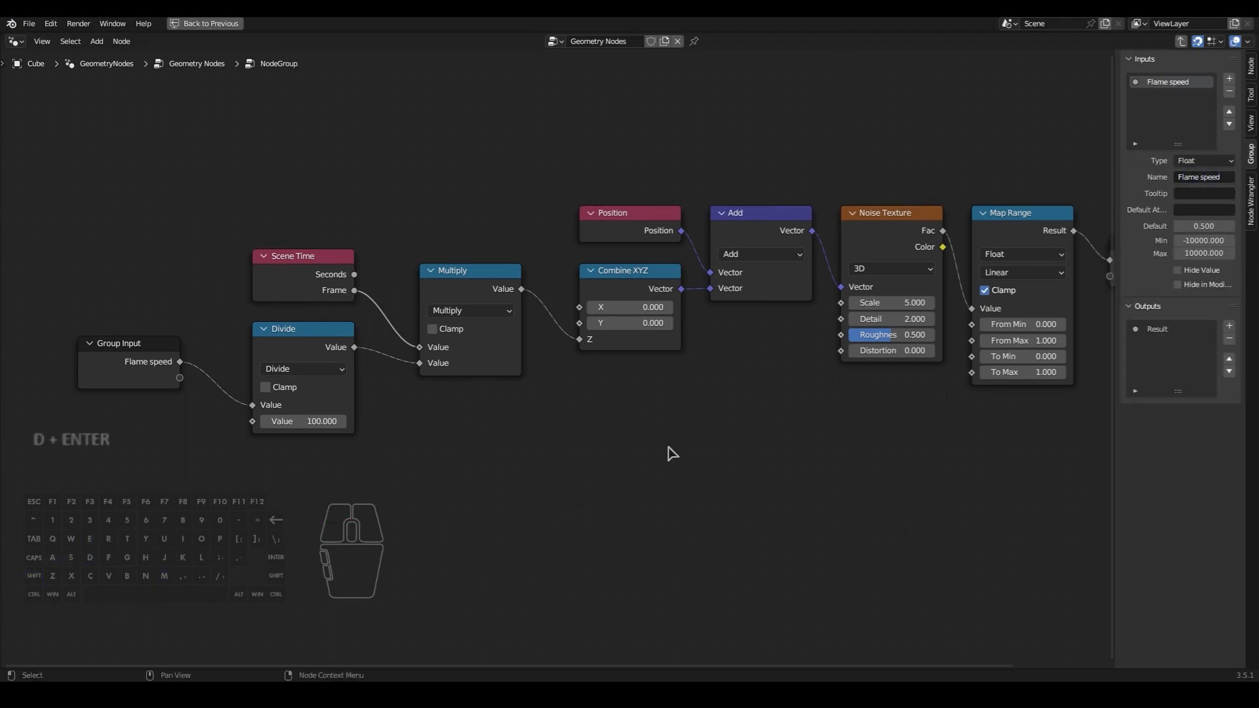
- Duplicate Group Input below the Add node, expose Noise Texture's Scale through it and name that input Noise scale
key("Home")
key("shift+d")
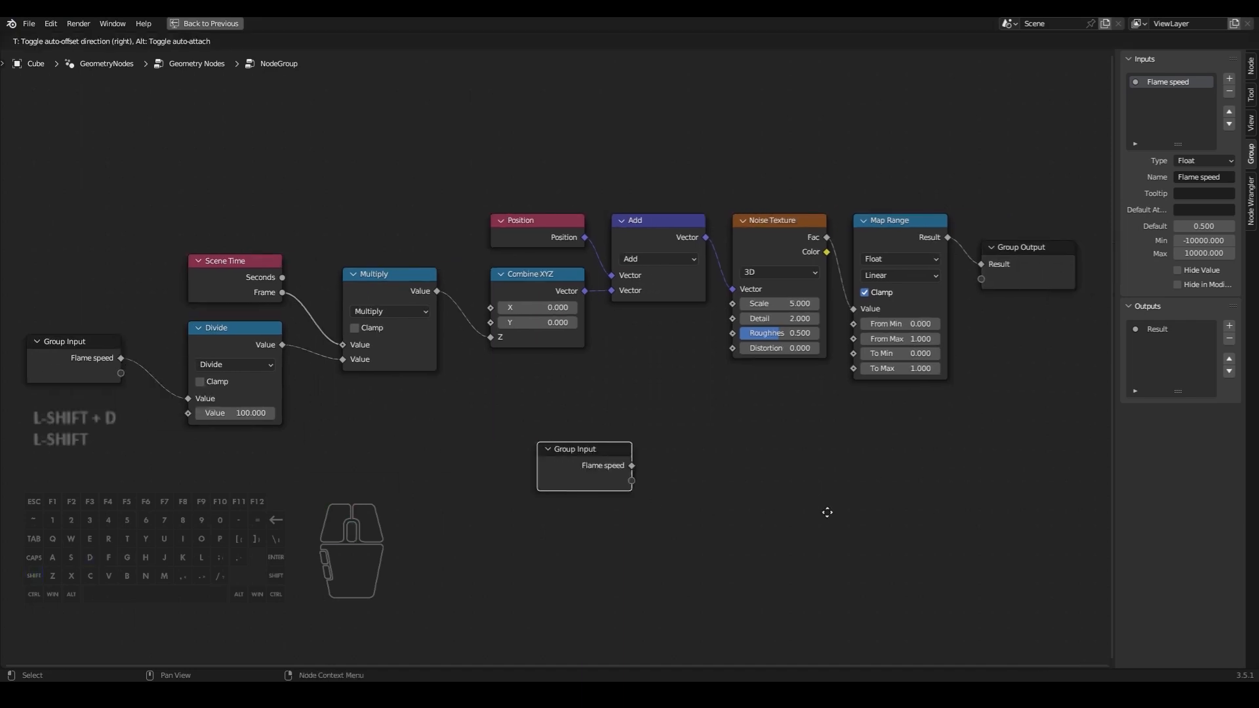
left_click(985, 453)
key("g")
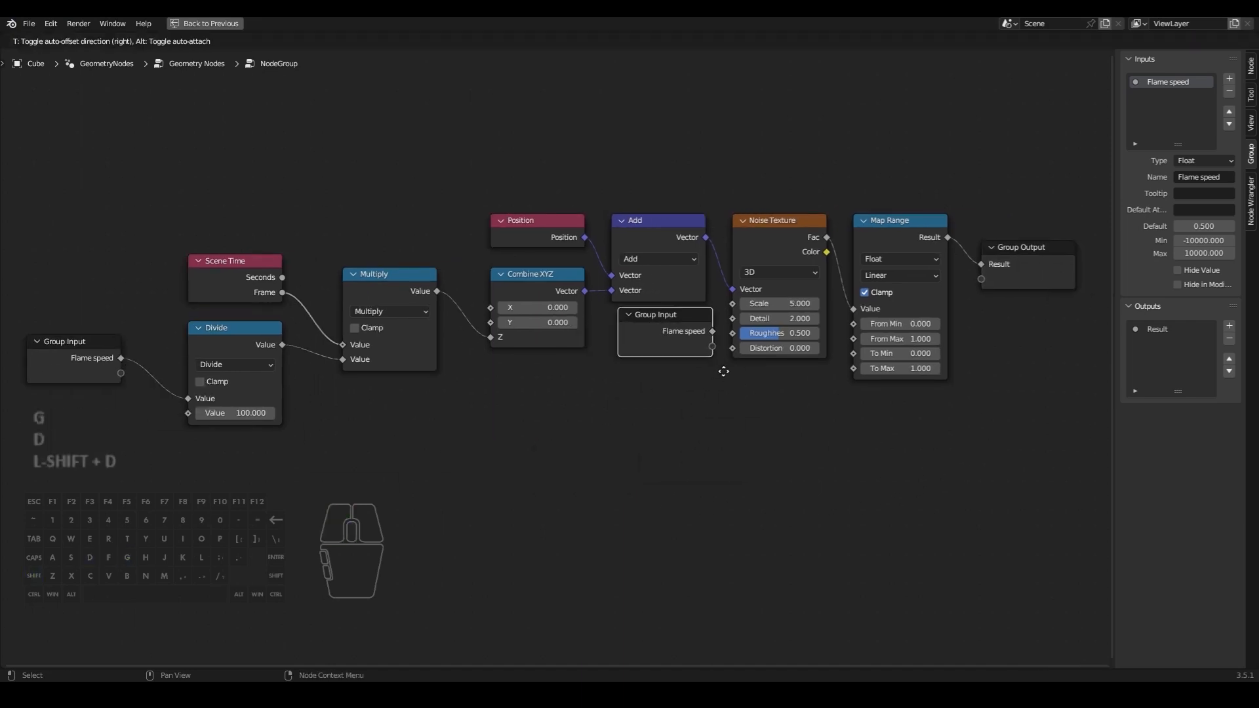
left_click(717, 375)
scroll(719, 384, "up", 1)
scroll(711, 387, "up", 1)
left_click_drag(709, 352, 751, 297)
left_click(1200, 175)
type("NoiseS scale")
key("Return")
- Expose Map Range's To Min and To Max through the copied Group Input and rename To Min as Noise Min
left_click_drag(709, 371, 909, 380)
left_click(1165, 112)
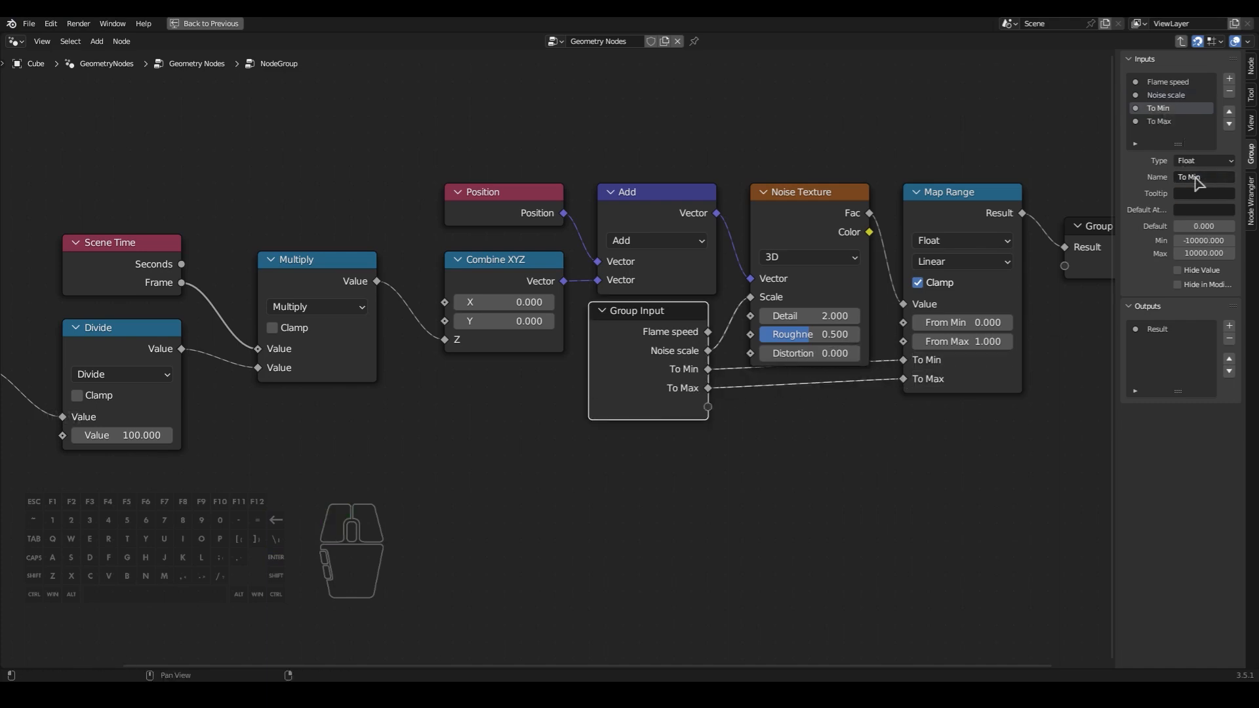
left_click_drag(1131, 177, 1122, 179)
type("Noise")
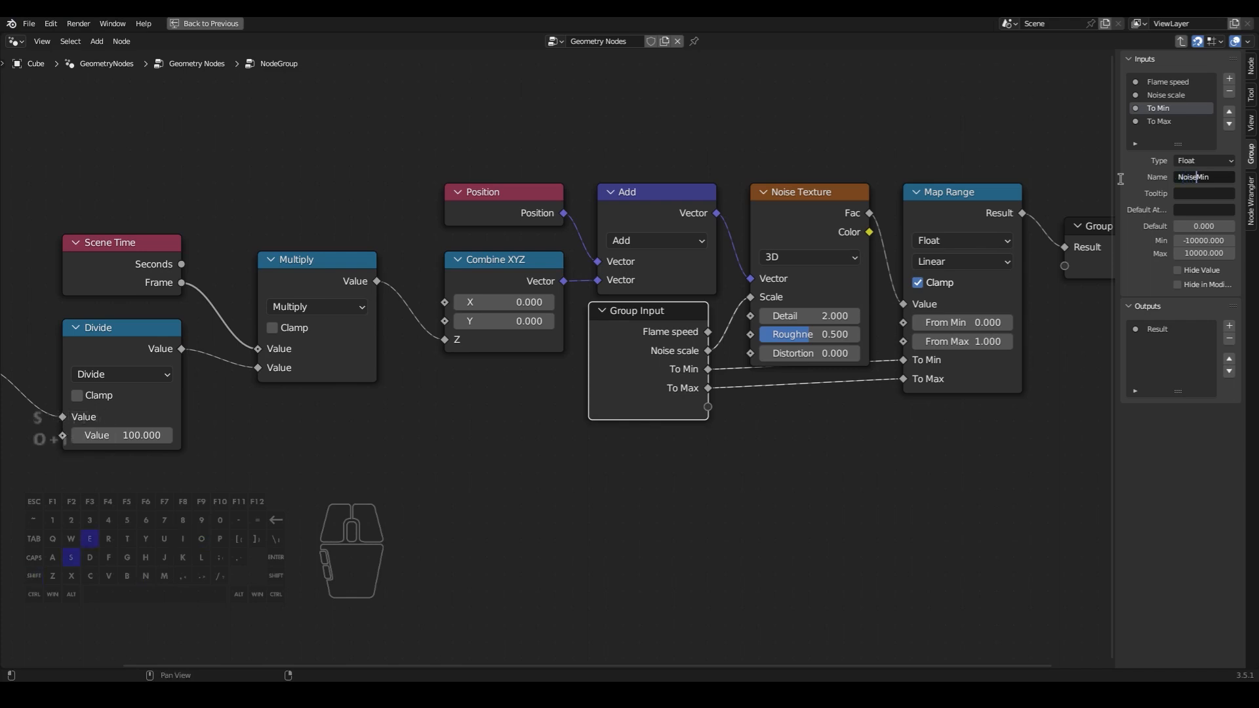
- Rename the To Max group input as Noise Max and save the file
left_click(1156, 121)
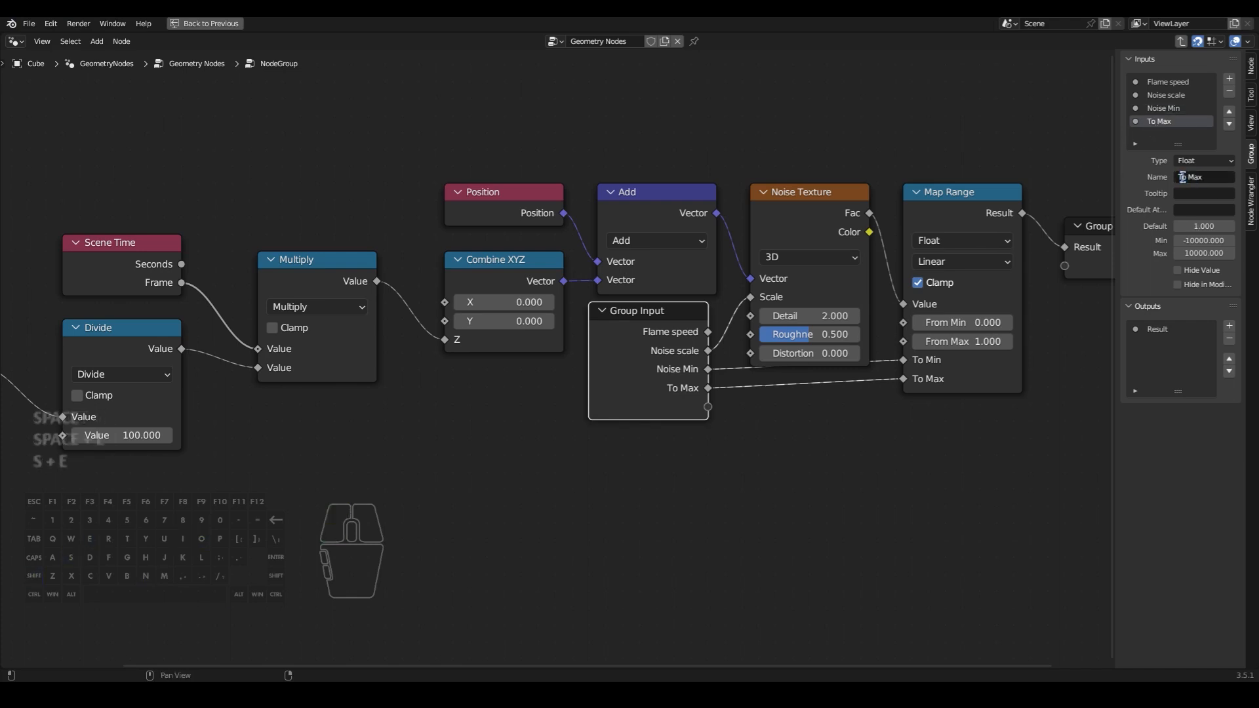
type("Noise")
key("Return")
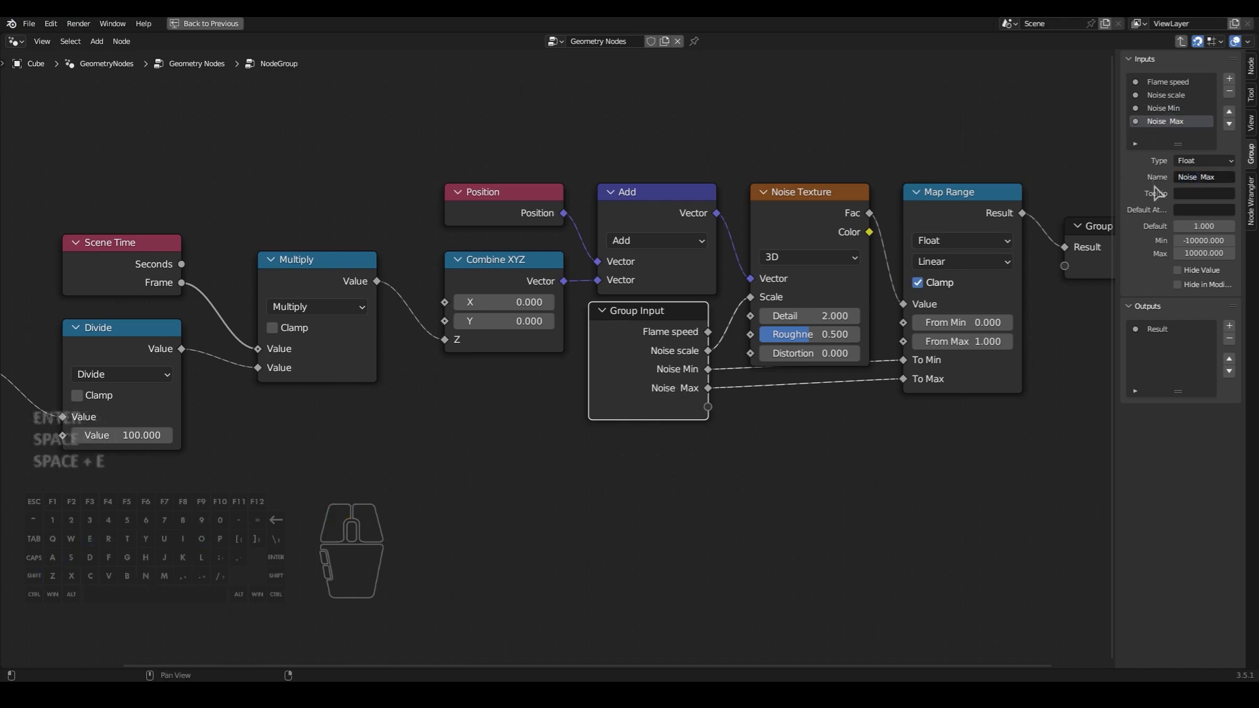
key("BackSpace")
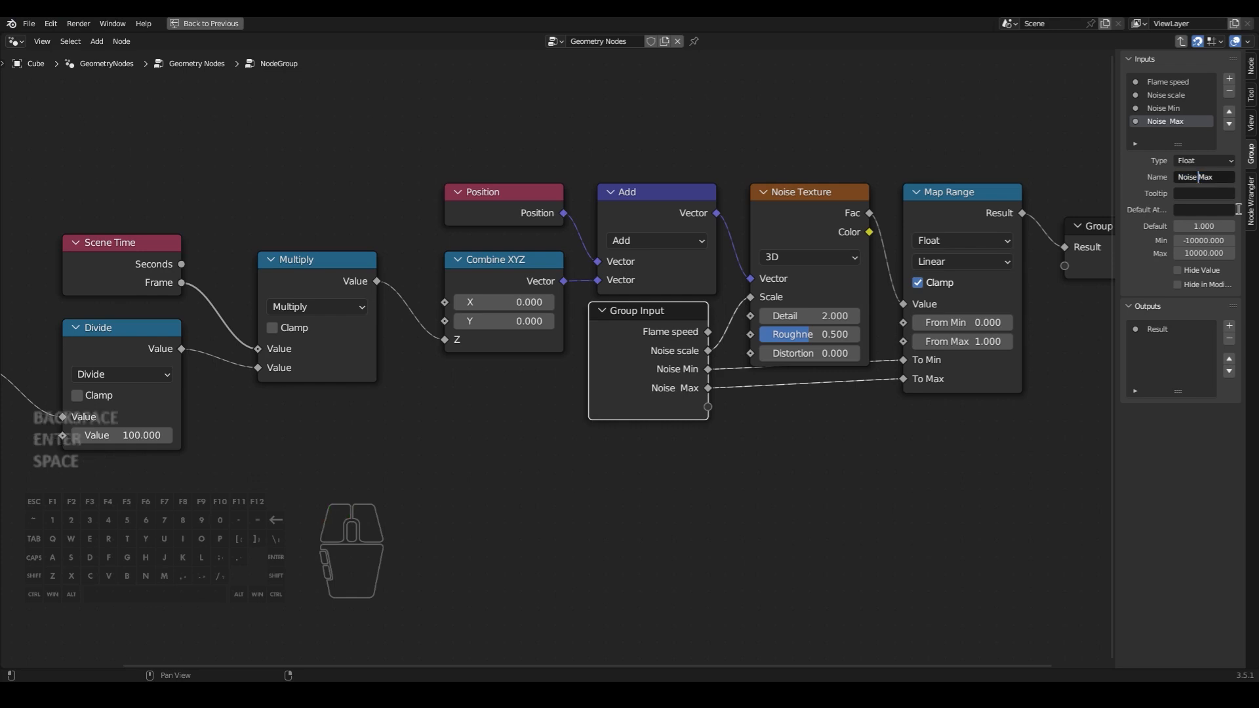
left_click(1199, 441)
left_click(908, 455)
key("ctrl+s")
scroll(882, 460, "down", 4)
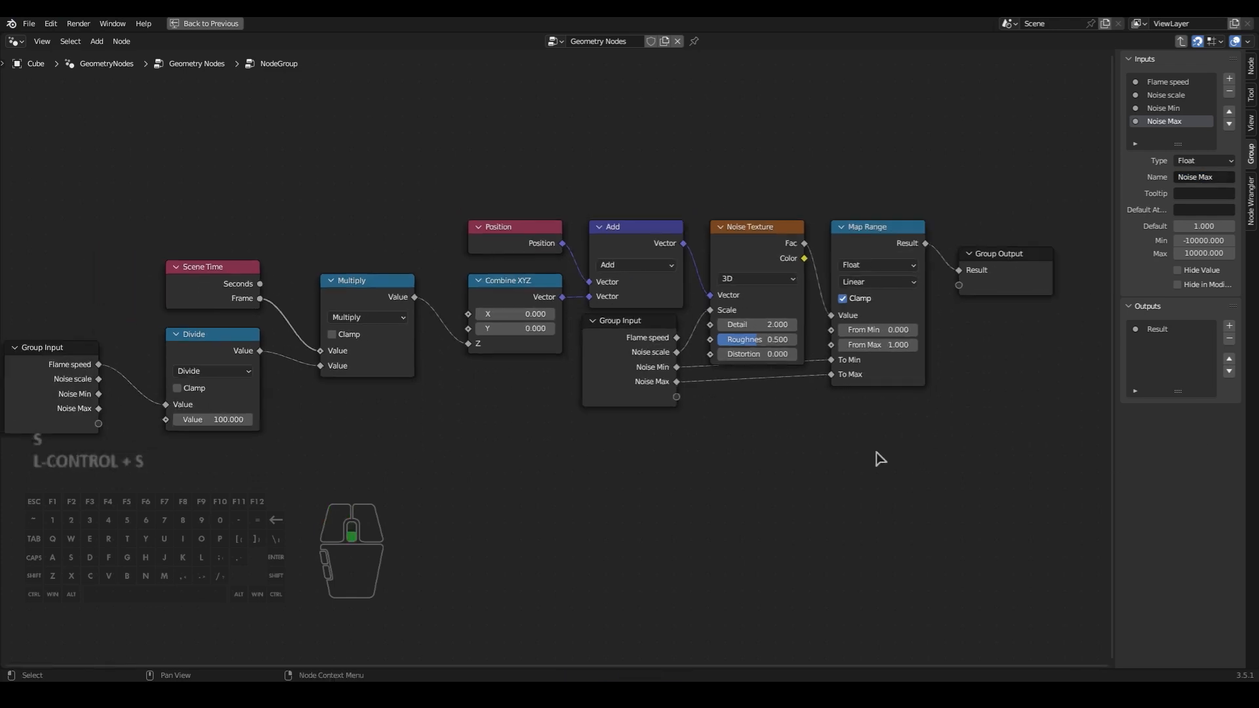
- Leave the node group and rename it Noise in the main node tree
key("Tab")
left_click_drag(377, 328, 697, 310)
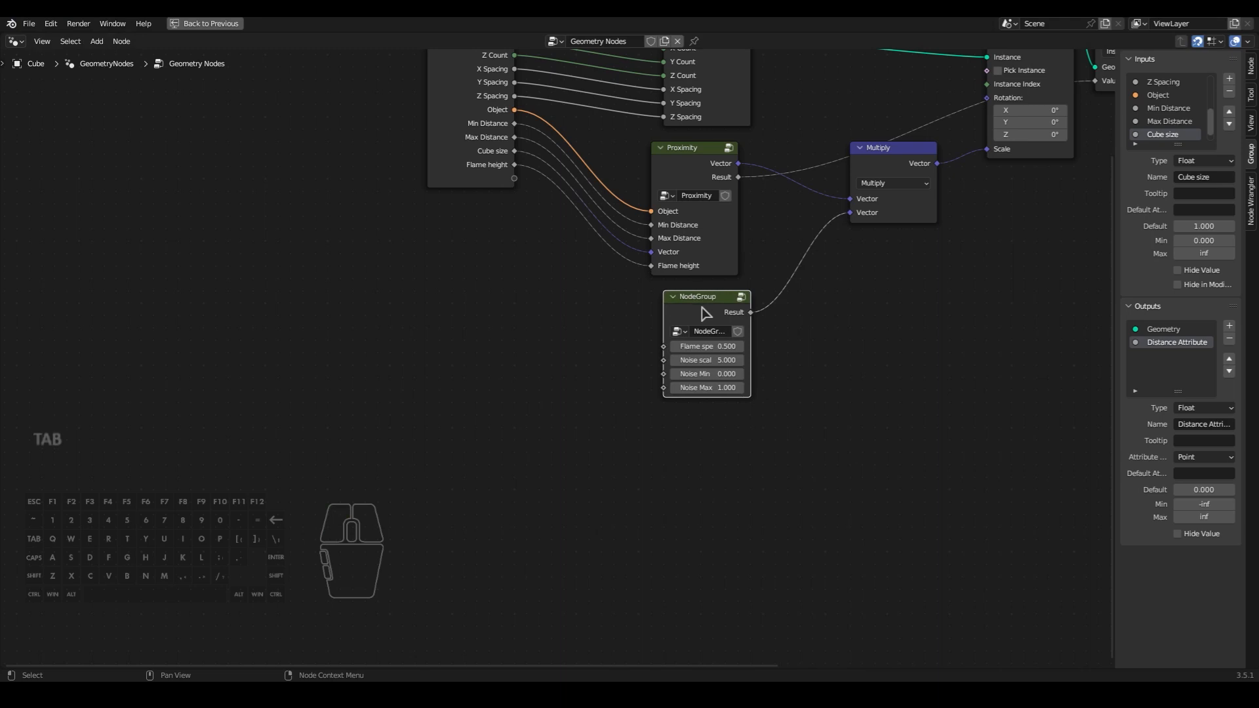
type("Noise")
key("Return")
- Expose the Noise group's Flame speed, Noise scale, Noise Min and Noise Max through the main Group Input
middle_click_drag(795, 326, 770, 363)
left_click_drag(590, 388, 442, 221)
left_click_drag(590, 402, 441, 233)
left_click_drag(589, 415, 441, 261)
key("Home")
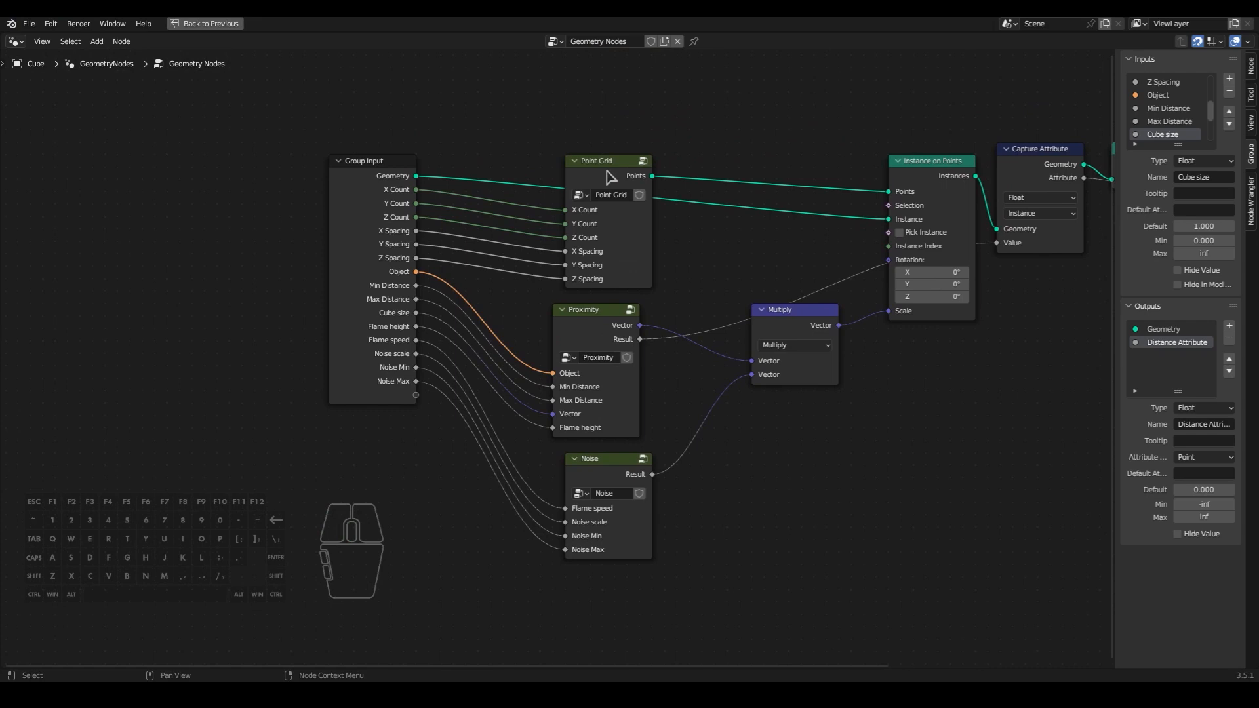
- Open the Point Grid group and insert a Set Position node between Mesh to Points and Instance on Points
left_click(607, 174)
key("Tab")
middle_click_drag(806, 467, 745, 396)
key("shift+a")
type("set")
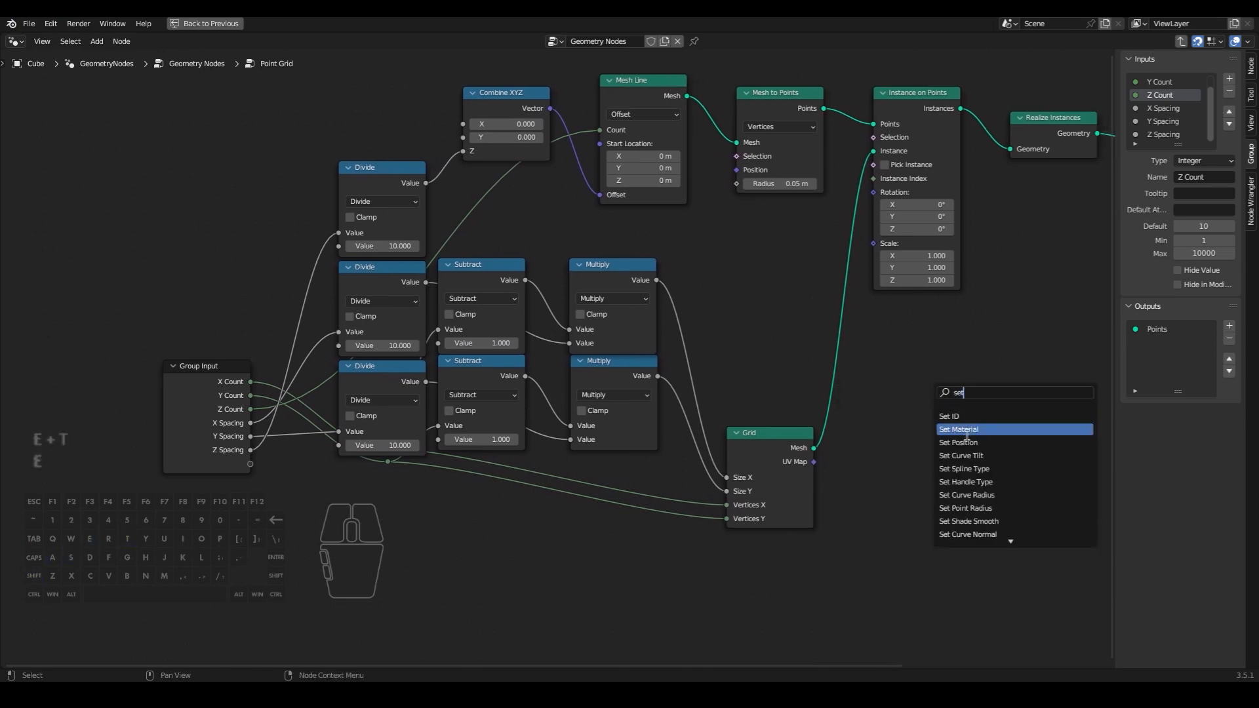
left_click(967, 443)
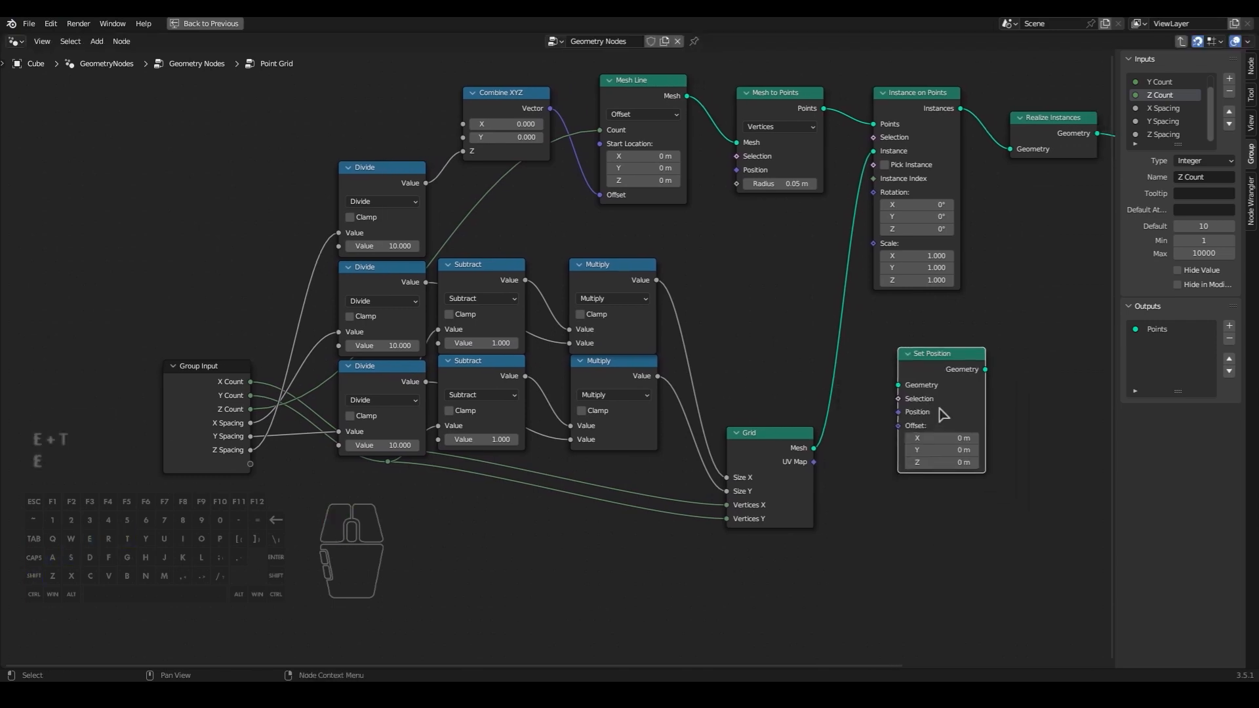
left_click_drag(934, 363, 885, 102)
key("ctrl+space")
mouse_move(287, 197)
left_mouse_down()
mouse_move(321, 197)
mouse_move(276, 196)
left_mouse_up()
key("ctrl+space")
- Add a Vector Math node below Mesh to Points and set its operation to Wrap
key("shift+a")
type("ve")
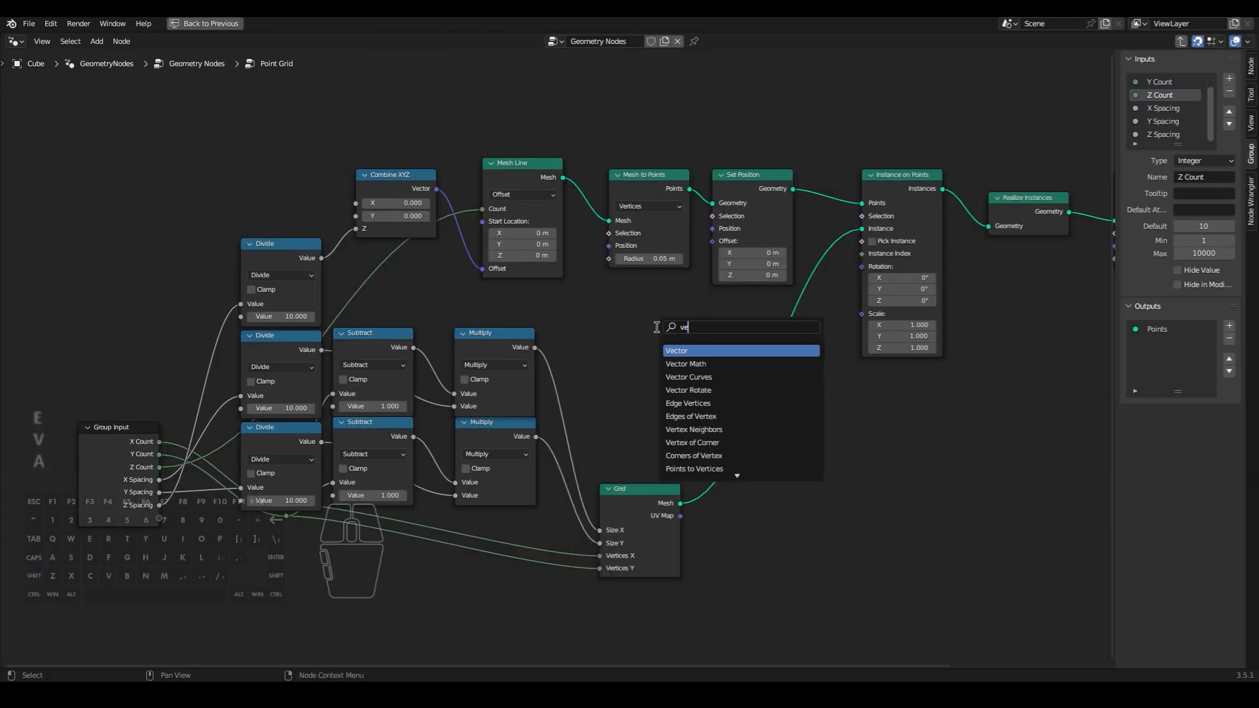
type("ct")
left_click(675, 364)
left_click(657, 328)
left_click(661, 346)
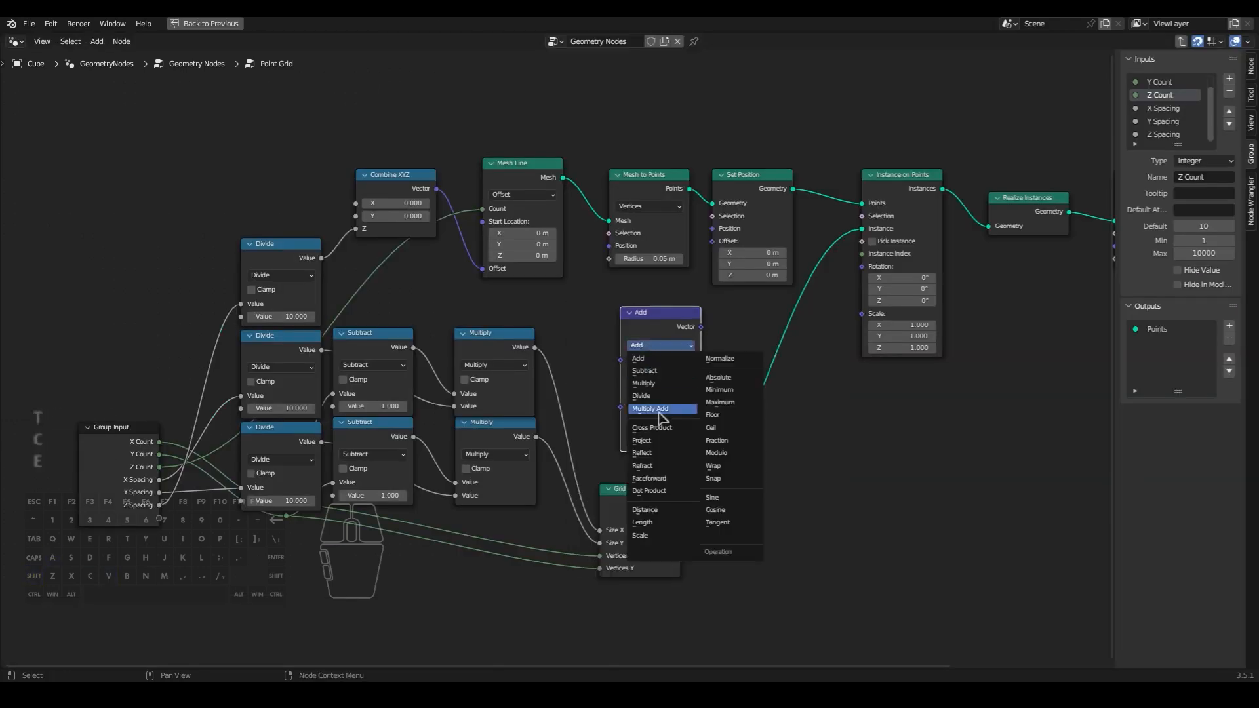
left_click(713, 465)
- Position the Wrap node near Set Position and connect its Vector output to Set Position's Offset
scroll(666, 420, "up", 2)
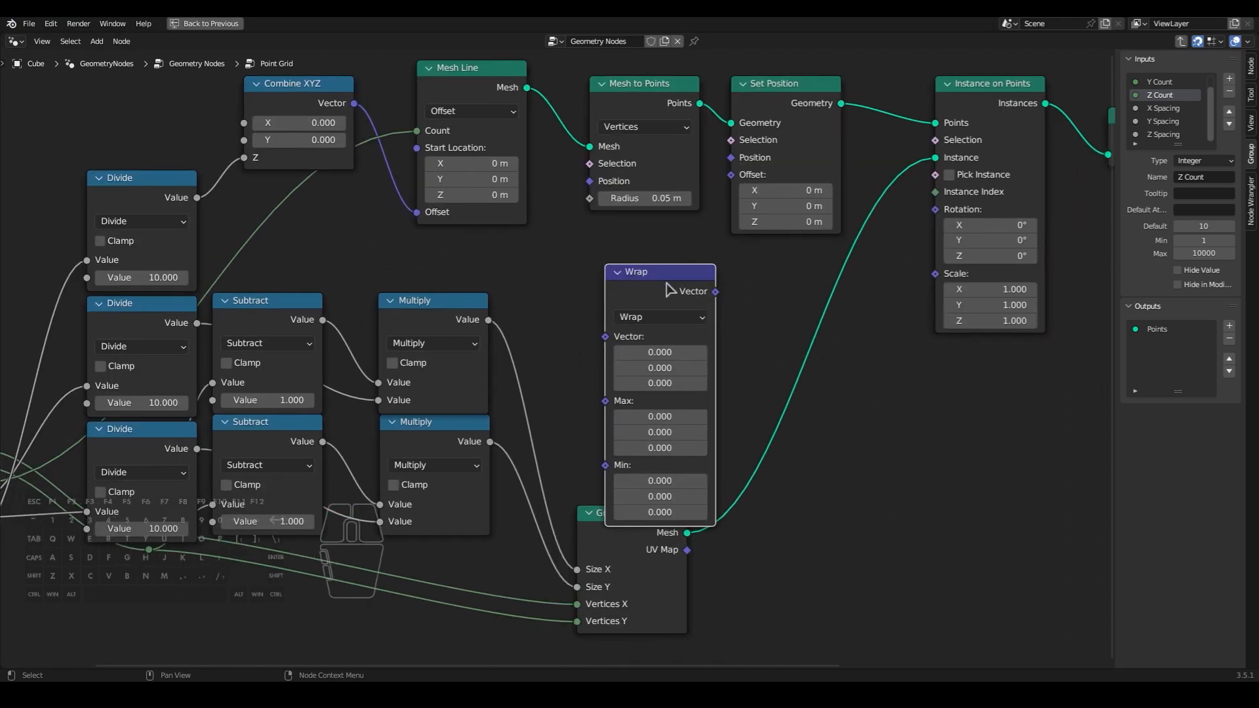
key("g")
left_click(735, 272)
left_click_drag(722, 254, 754, 184)
scroll(787, 315, "down", 2)
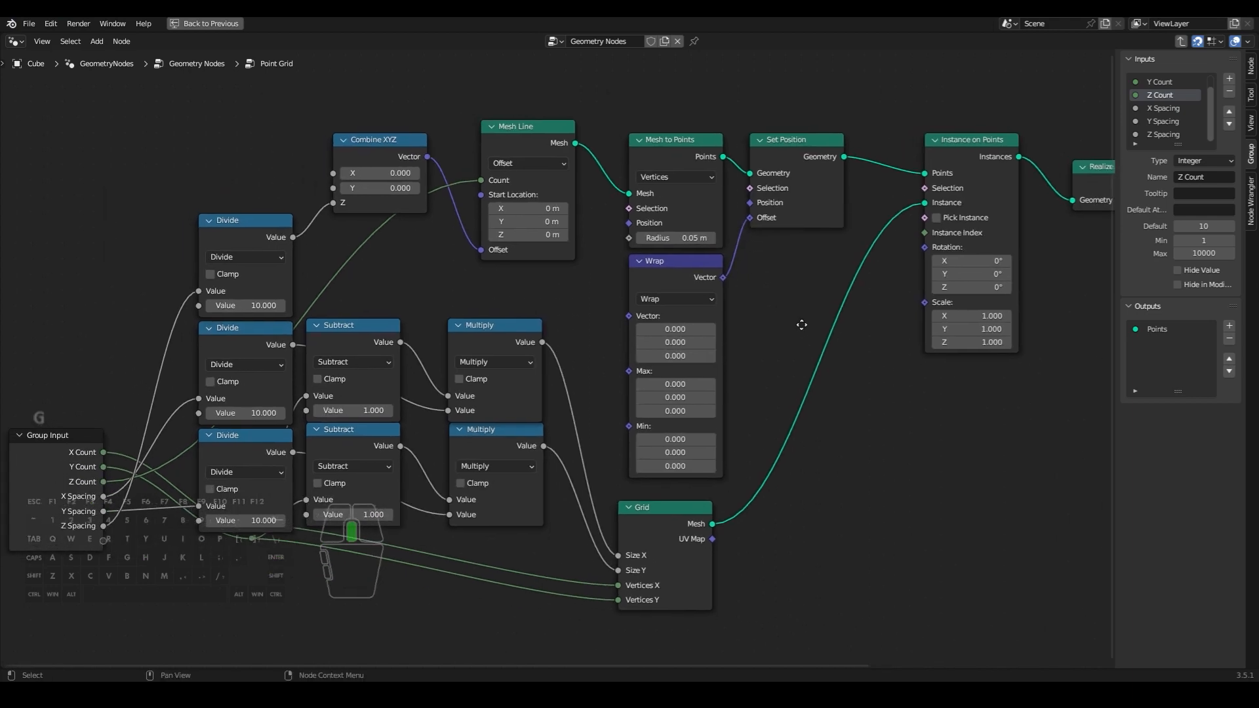
left_click(732, 284)
- Move the Wrap node above Mesh to Points and connect Combine XYZ's Vector to Wrap's Max input
middle_click_drag(815, 413, 821, 484)
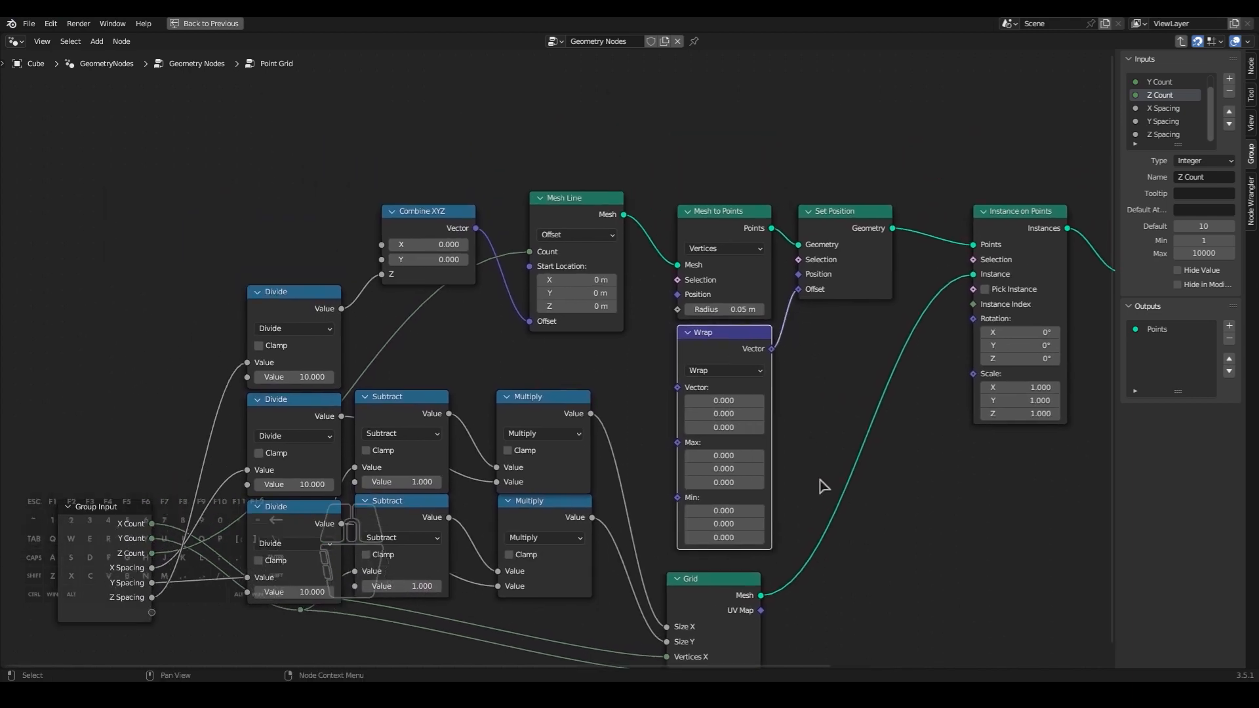
key("g")
left_click(789, 165)
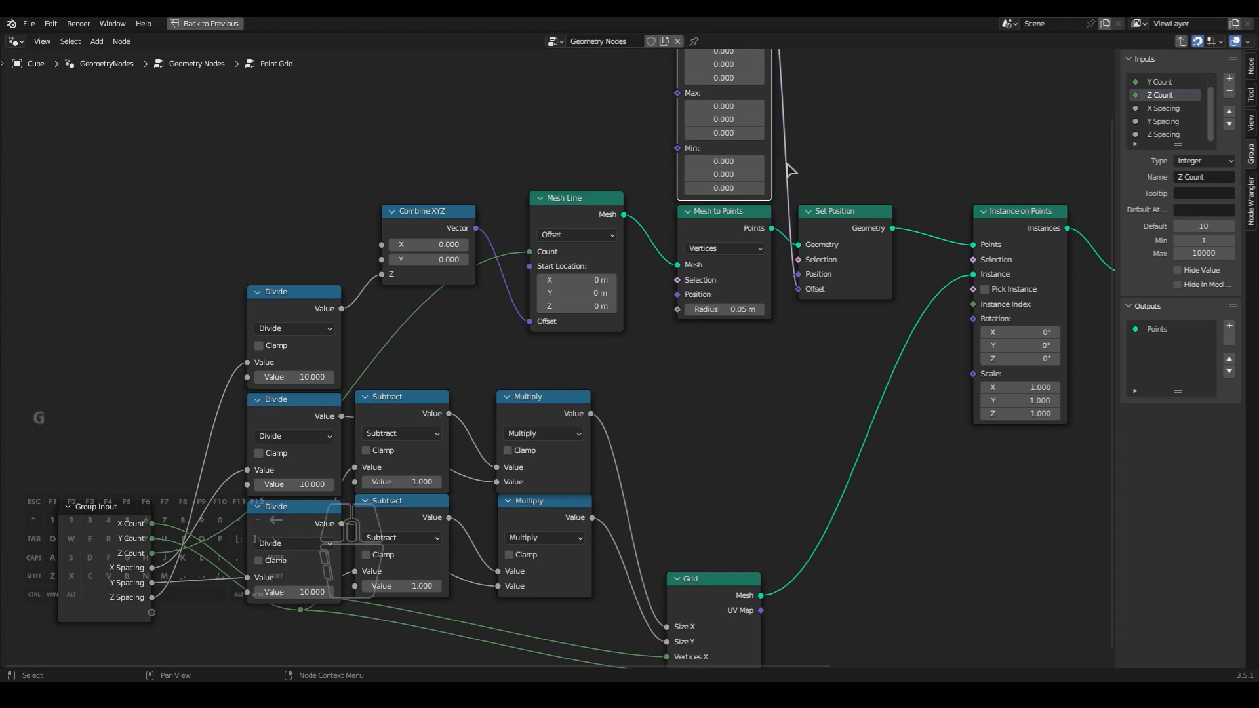
middle_click_drag(570, 121, 590, 262)
left_click(536, 275)
left_click_drag(497, 369, 692, 247)
middle_click_drag(667, 270, 636, 235)
scroll(641, 234, "up", 1)
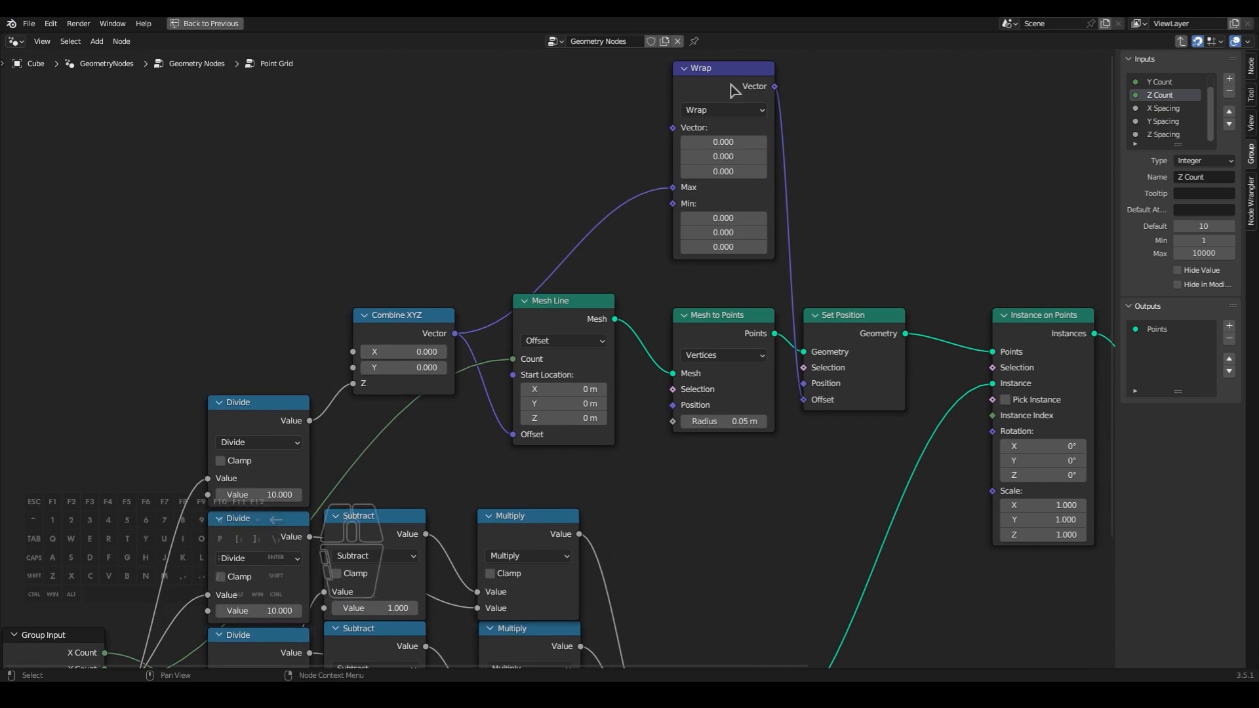
left_click_drag(733, 90, 732, 119)
left_click(835, 141)
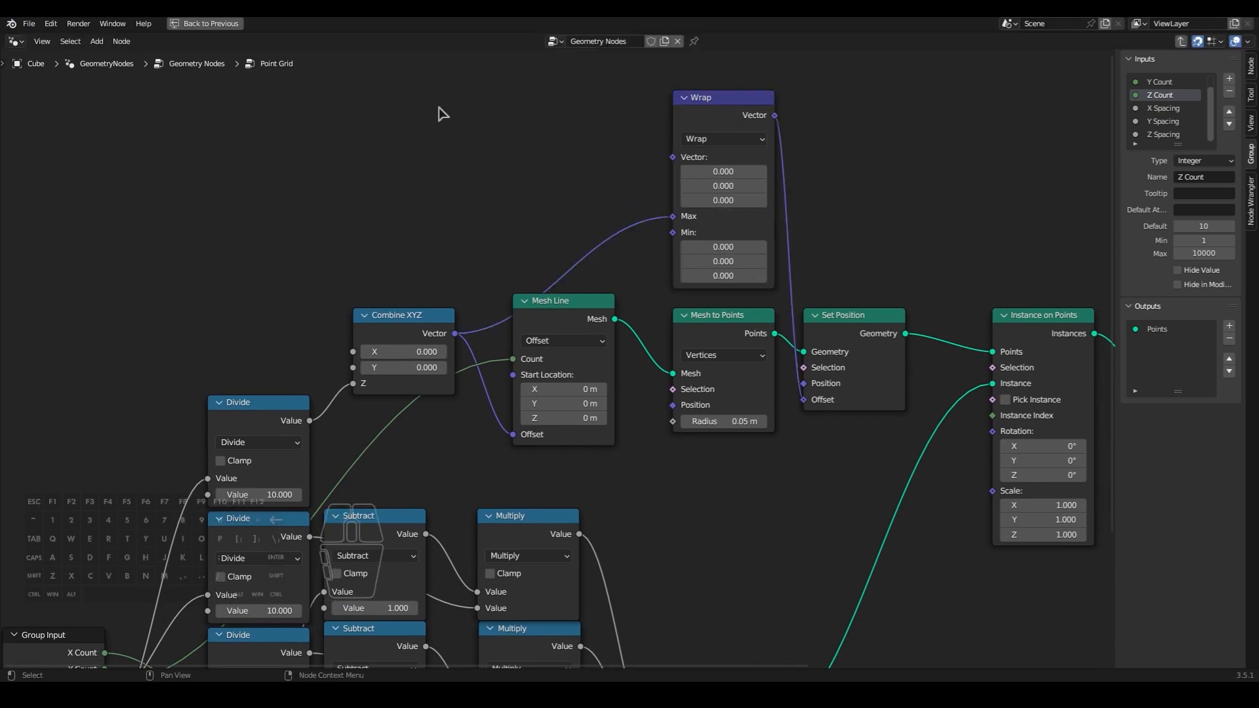
- Add a second Combine XYZ node to the left of Wrap and connect its Vector output to Wrap's Vector input
middle_click_drag(459, 101, 462, 104)
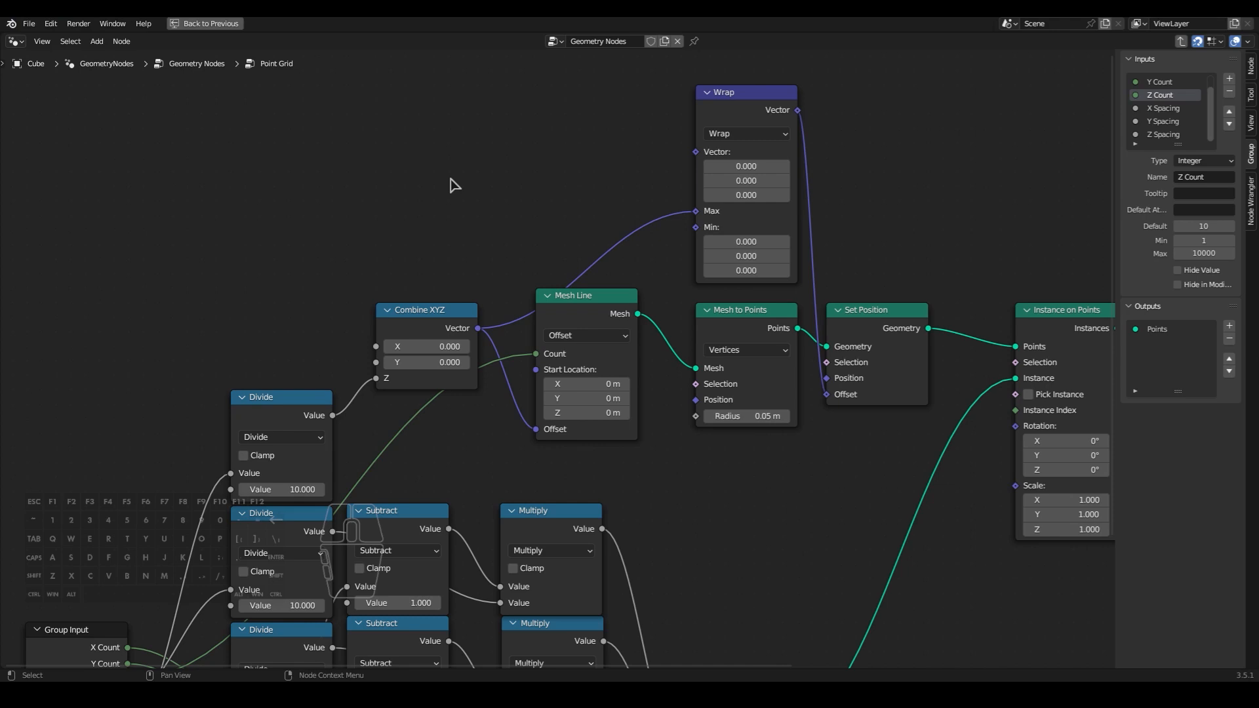
key("shift+a")
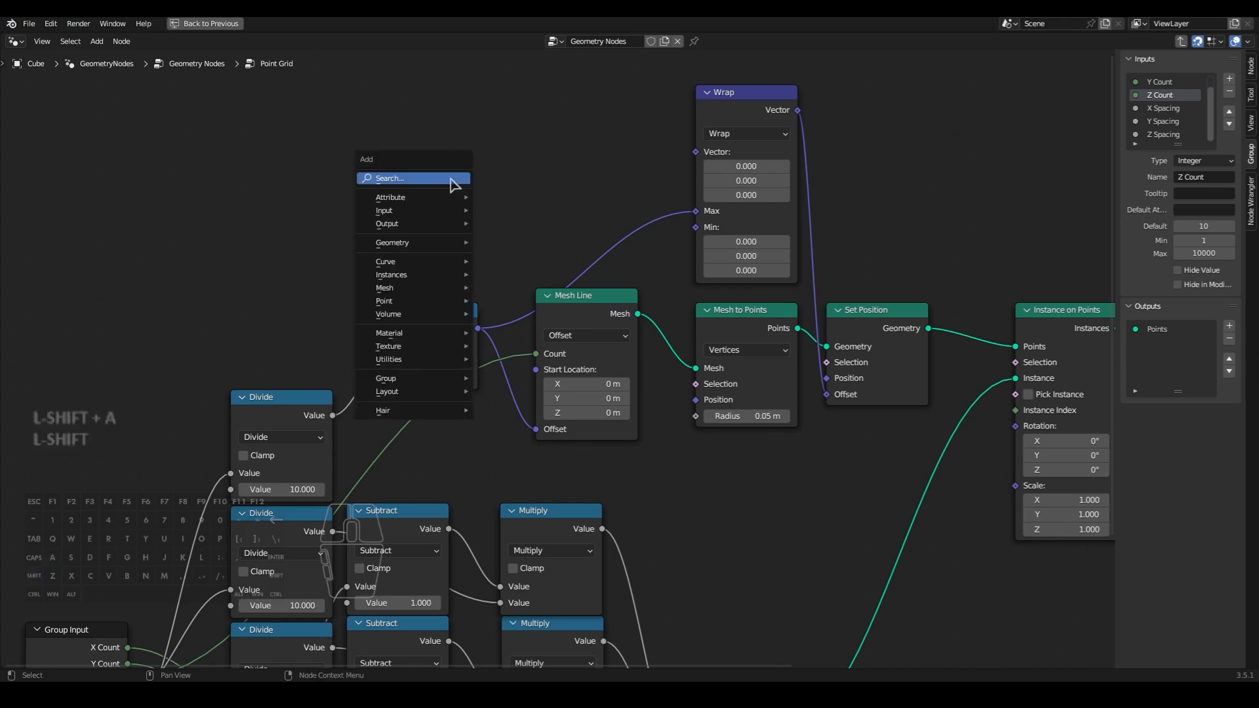
type("combin")
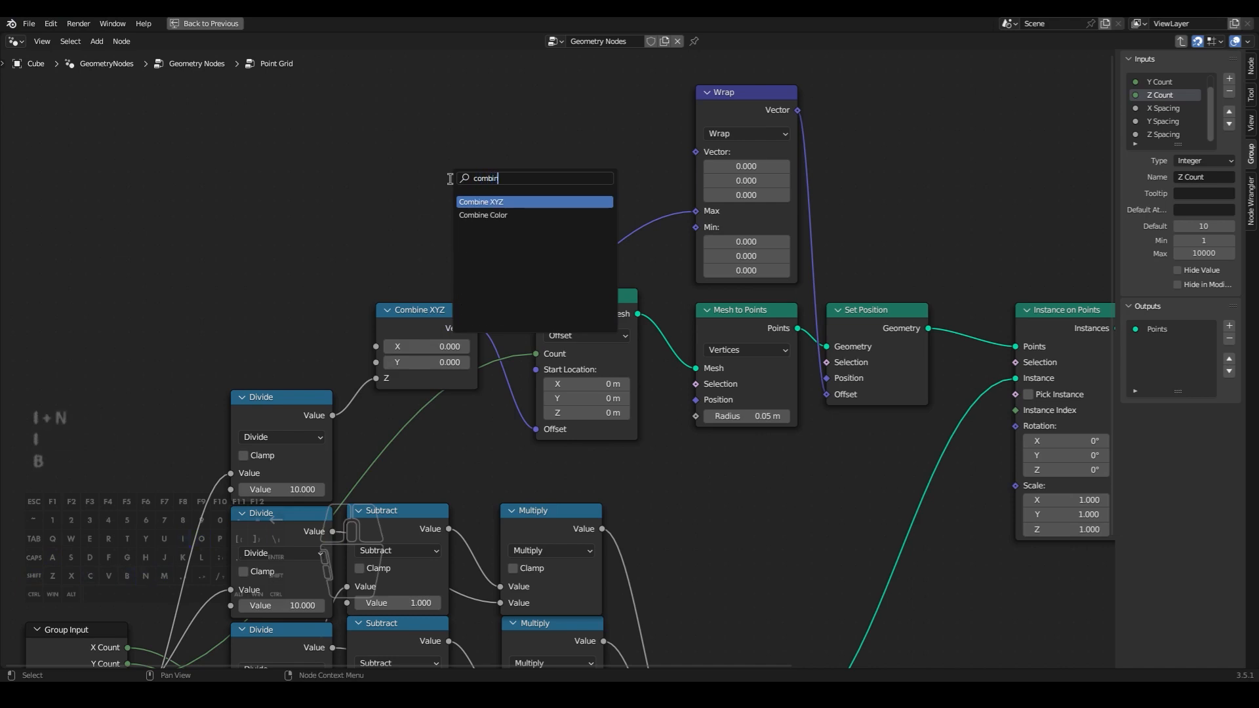
key("Return")
left_click(516, 131)
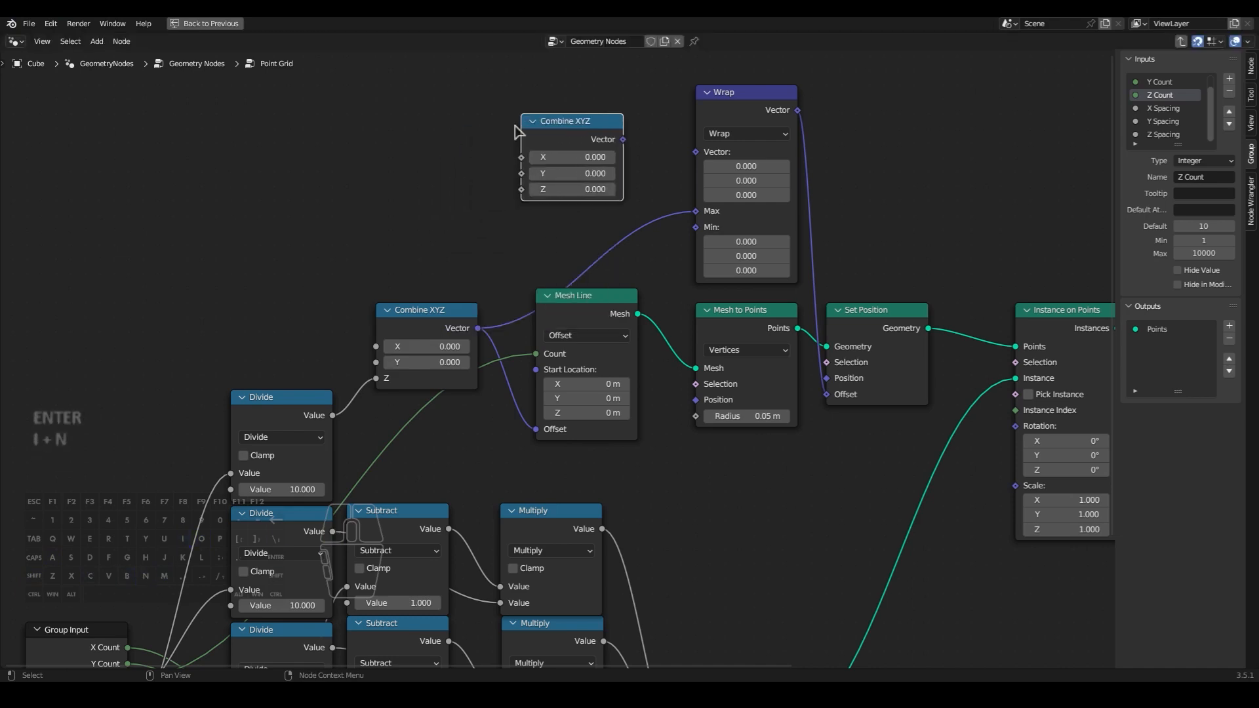
left_click_drag(623, 139, 696, 152)
- Add a Scene Time node before the new Combine XYZ and connect its Frame output to the Z input
key("shift+a")
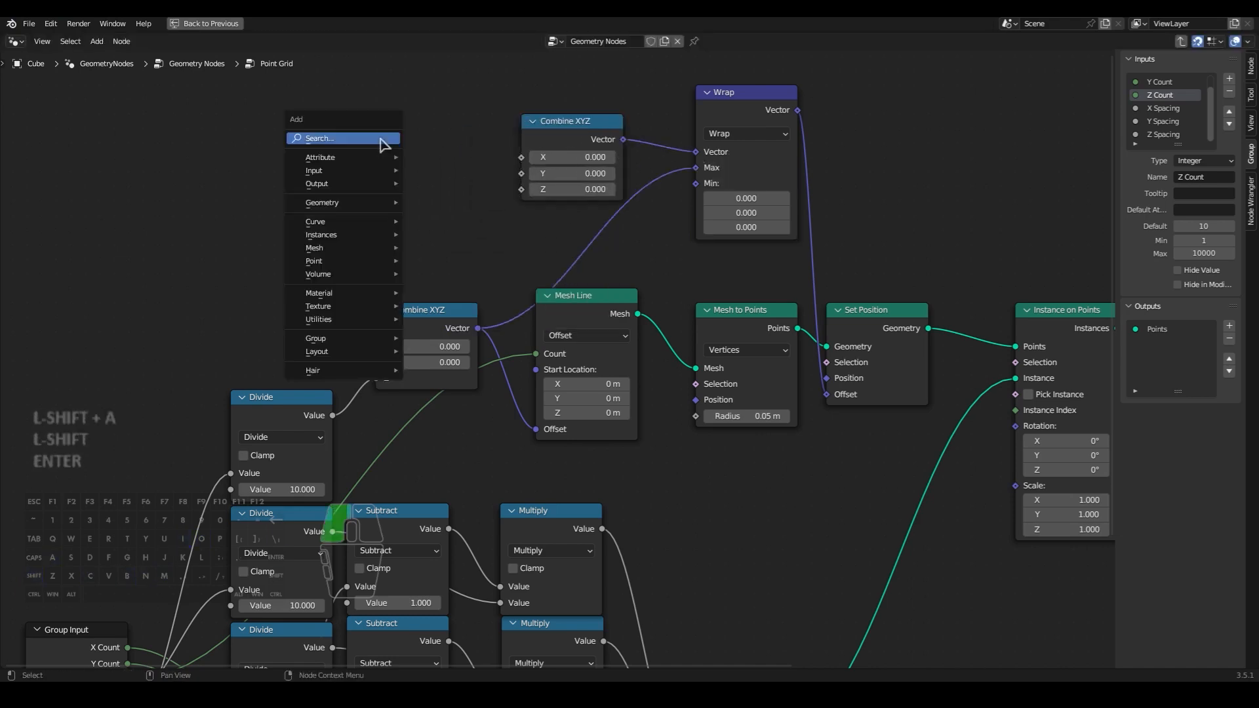
type("sc")
key("Return")
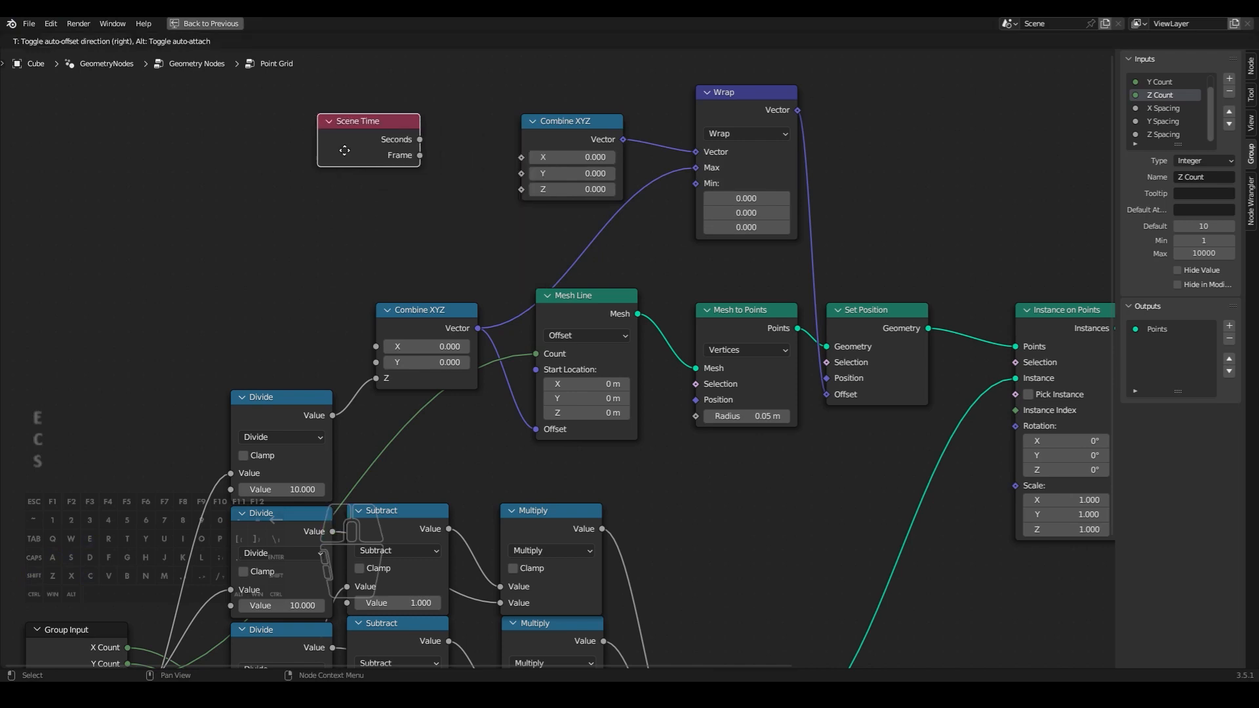
left_click(411, 170)
left_click_drag(420, 155, 521, 189)
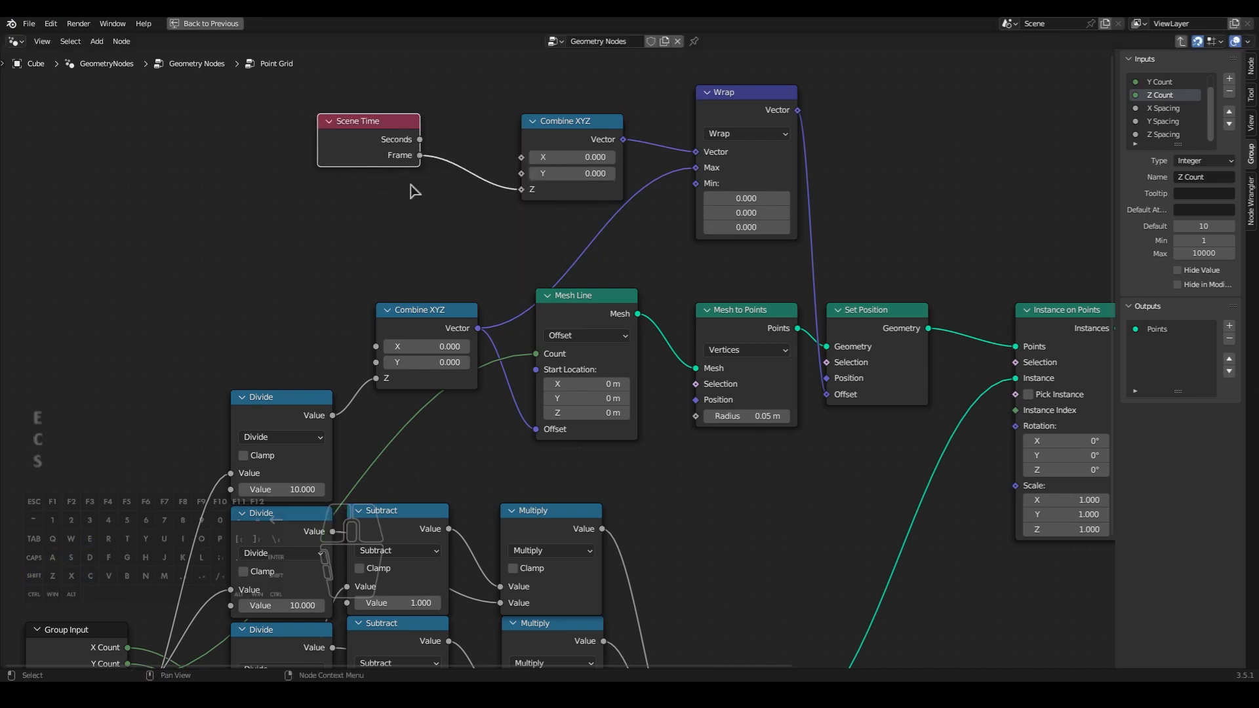
- Insert a Math node set to Multiply on the link between Scene Time's Frame and Combine XYZ's Z, aligned beside Combine XYZ
middle_click_drag(413, 191, 478, 198)
left_click_drag(427, 166, 383, 153)
left_click(516, 212)
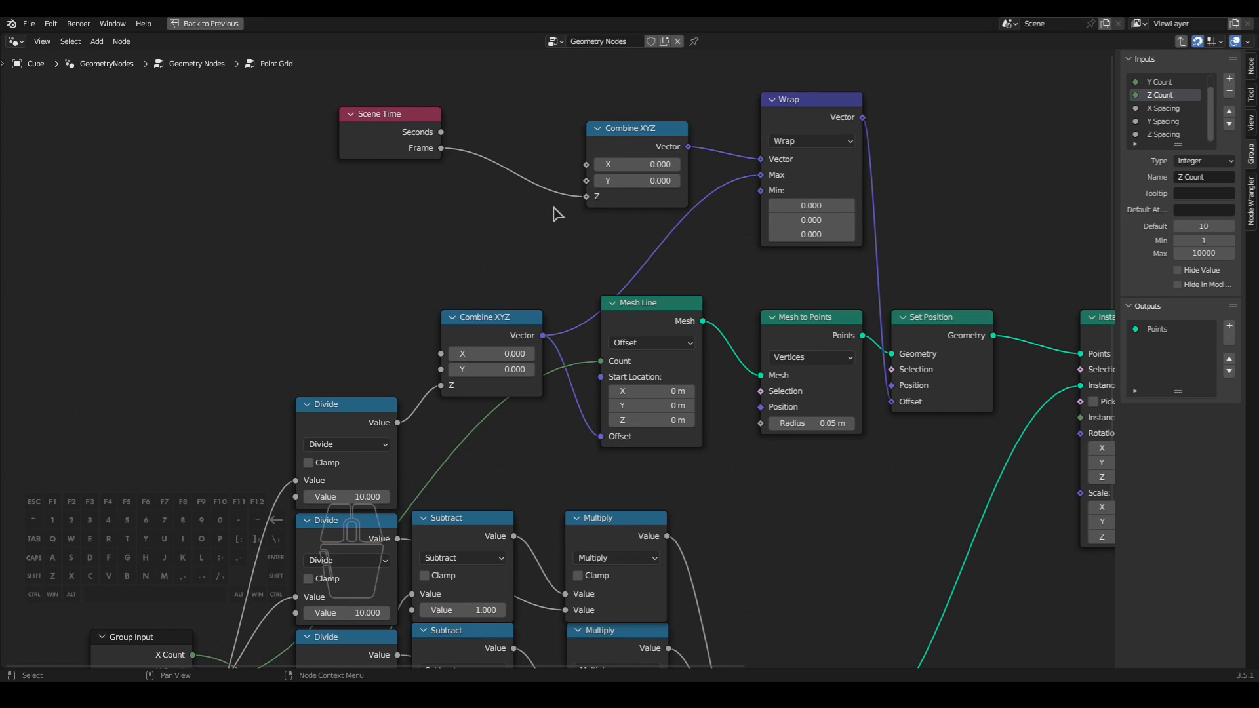
key("shift+a")
type("math")
key("Return")
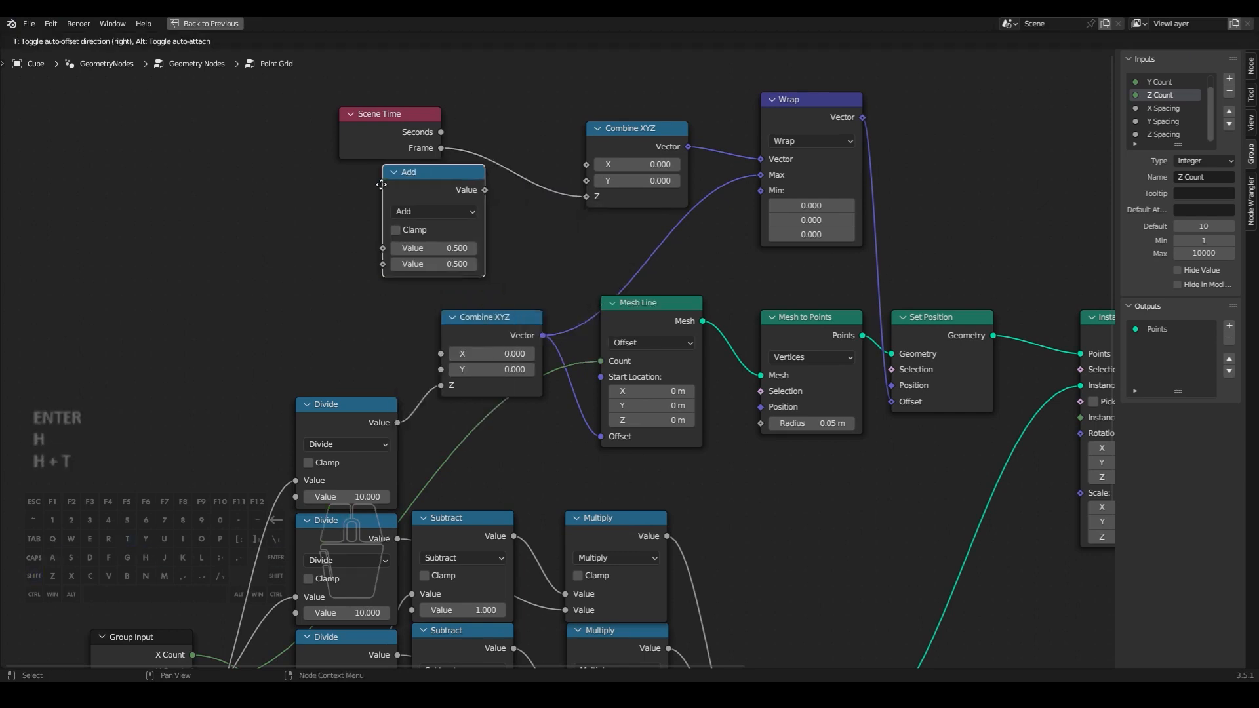
left_click(502, 181)
left_click(543, 211)
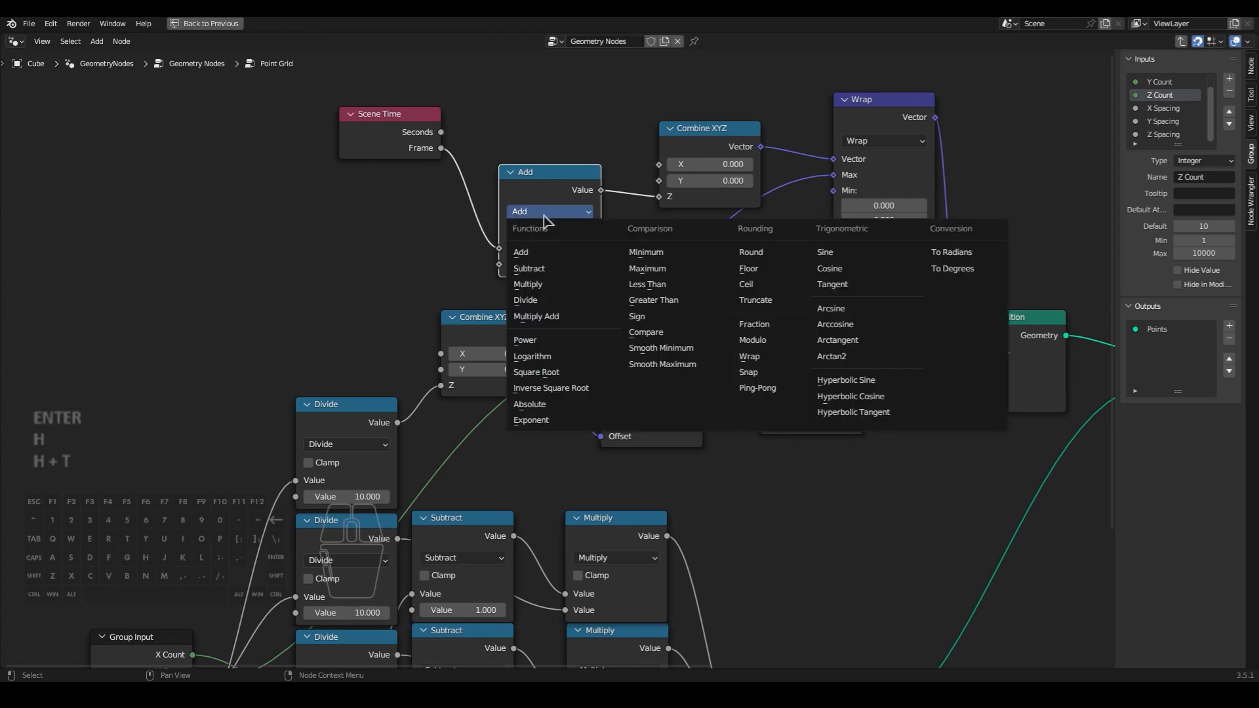
left_click(537, 284)
left_click_drag(541, 187, 542, 147)
- Duplicate the Multiply node below Scene Time as Divide by 100 and connect its output to Multiply's second Value
key("shift+d")
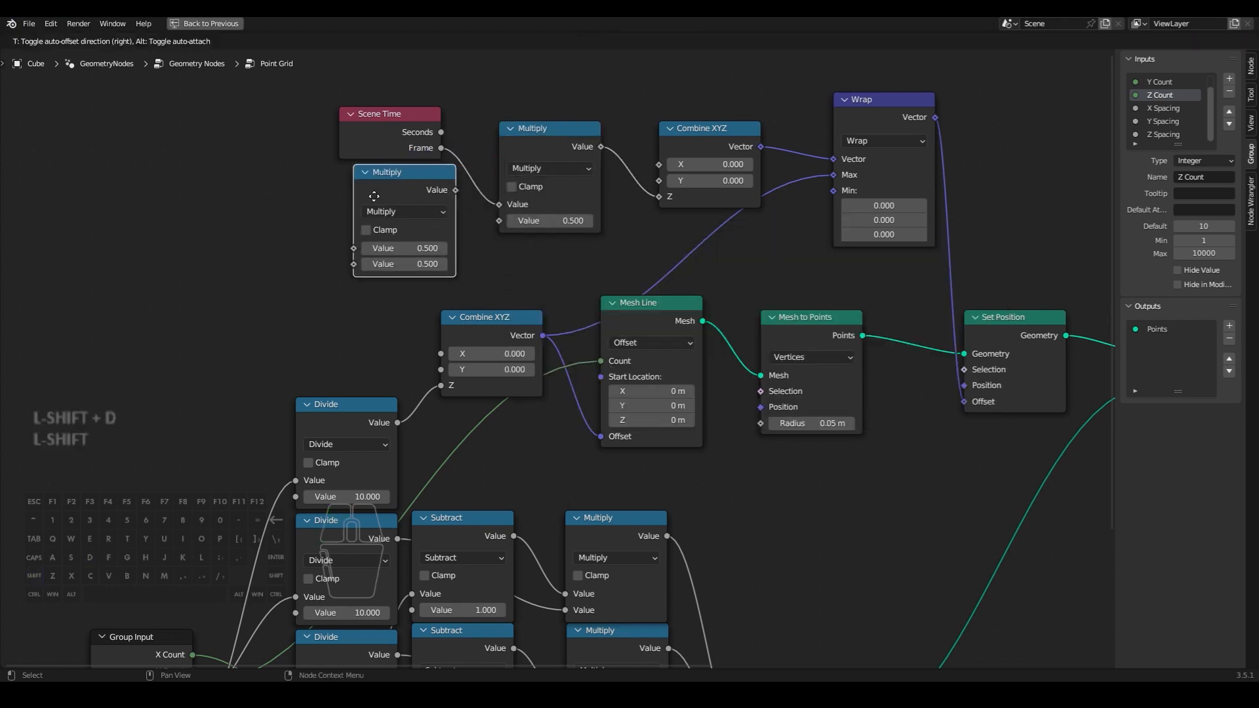
left_click(344, 197)
left_click(390, 212)
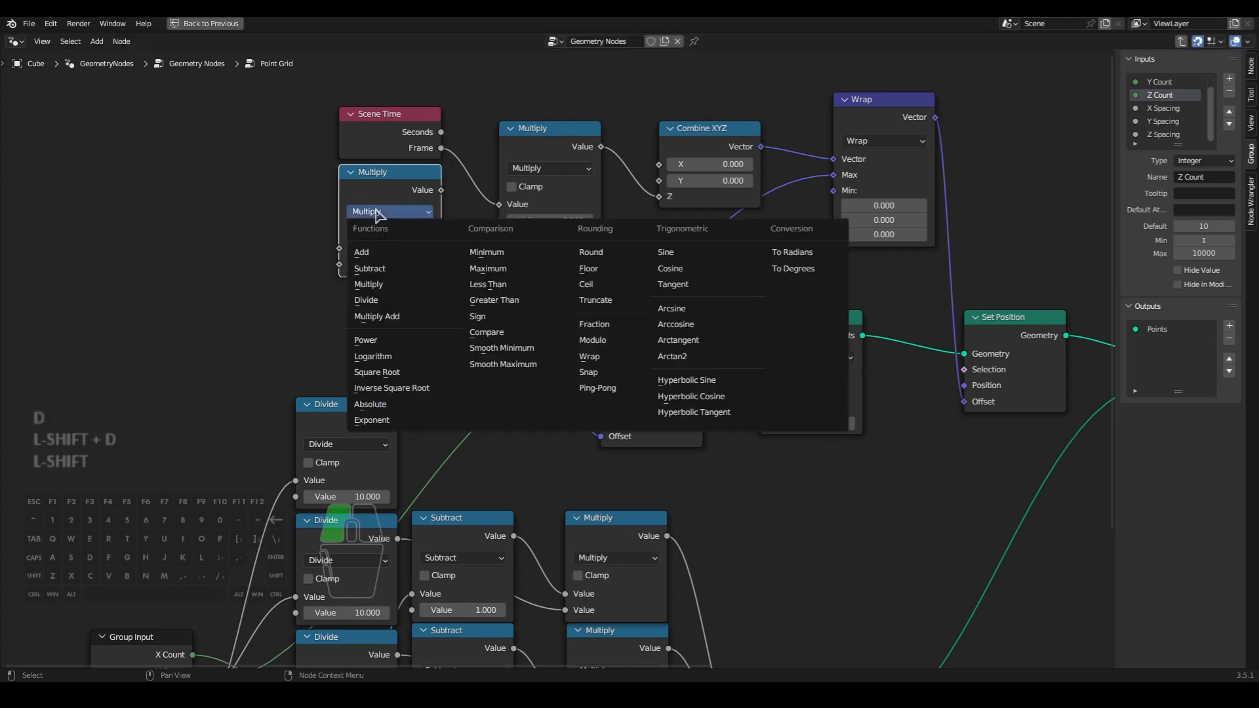
left_click(387, 300)
left_click(388, 264)
type("100")
key("Return")
middle_click_drag(388, 279, 498, 225)
left_click_drag(555, 108, 613, 139)
middle_click_drag(631, 190, 575, 282)
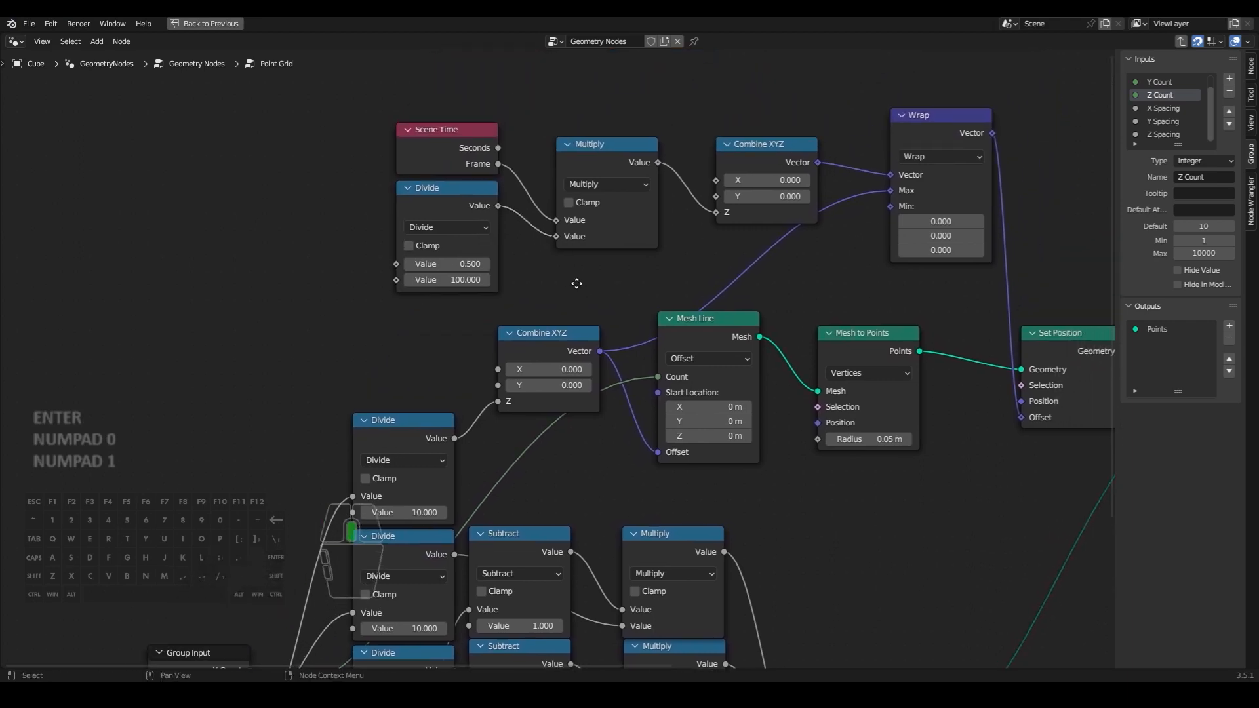
- Duplicate the Group Input beside Scene Time and connect its empty socket to the new Divide node's first Value
left_click(457, 211)
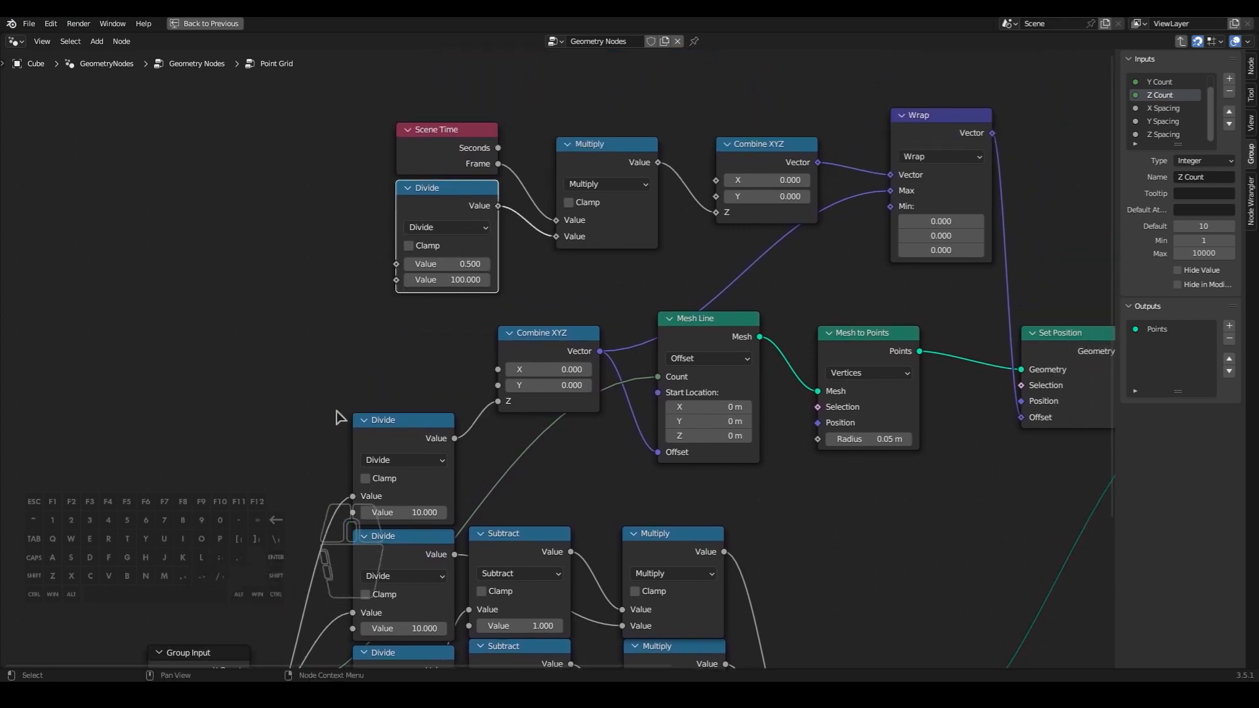
left_click(197, 653)
key("shift+d")
left_click(245, 145)
left_click_drag(308, 260, 396, 266)
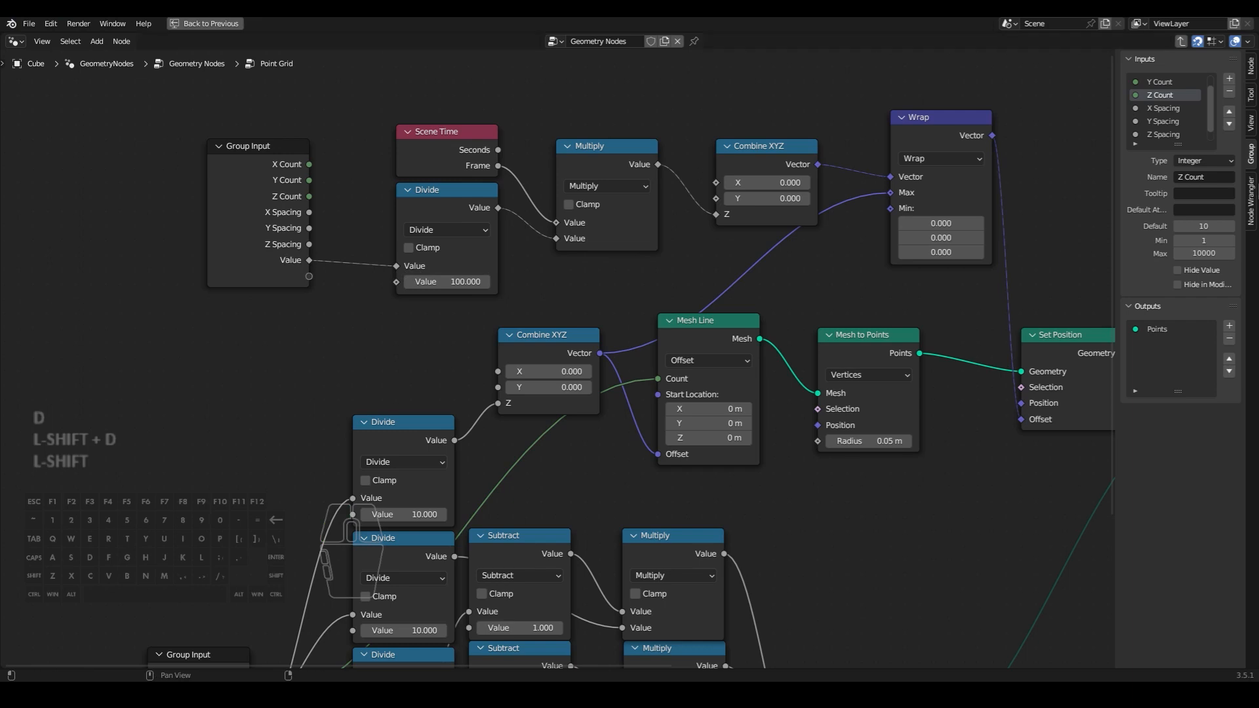
- Rename the Point Grid group's new Value input to "Flame speed"
scroll(1174, 118, "down", 1)
left_click(1164, 134)
left_click(1198, 176)
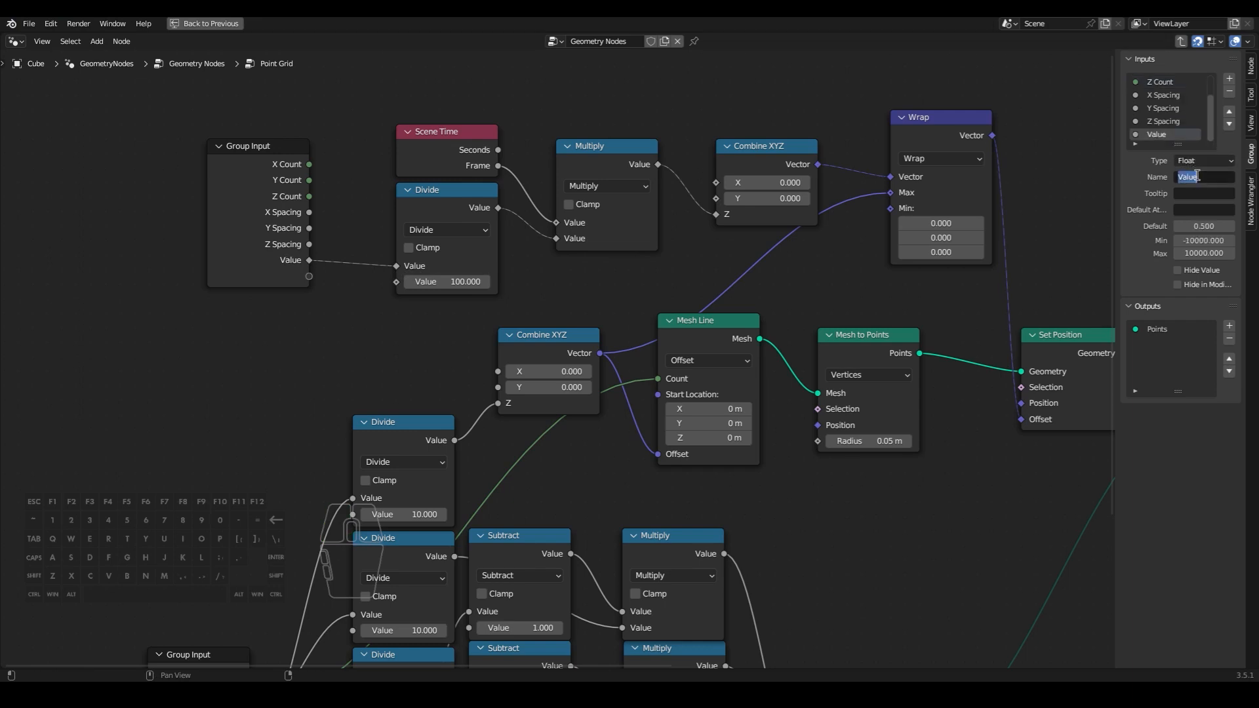
type("Flame speed")
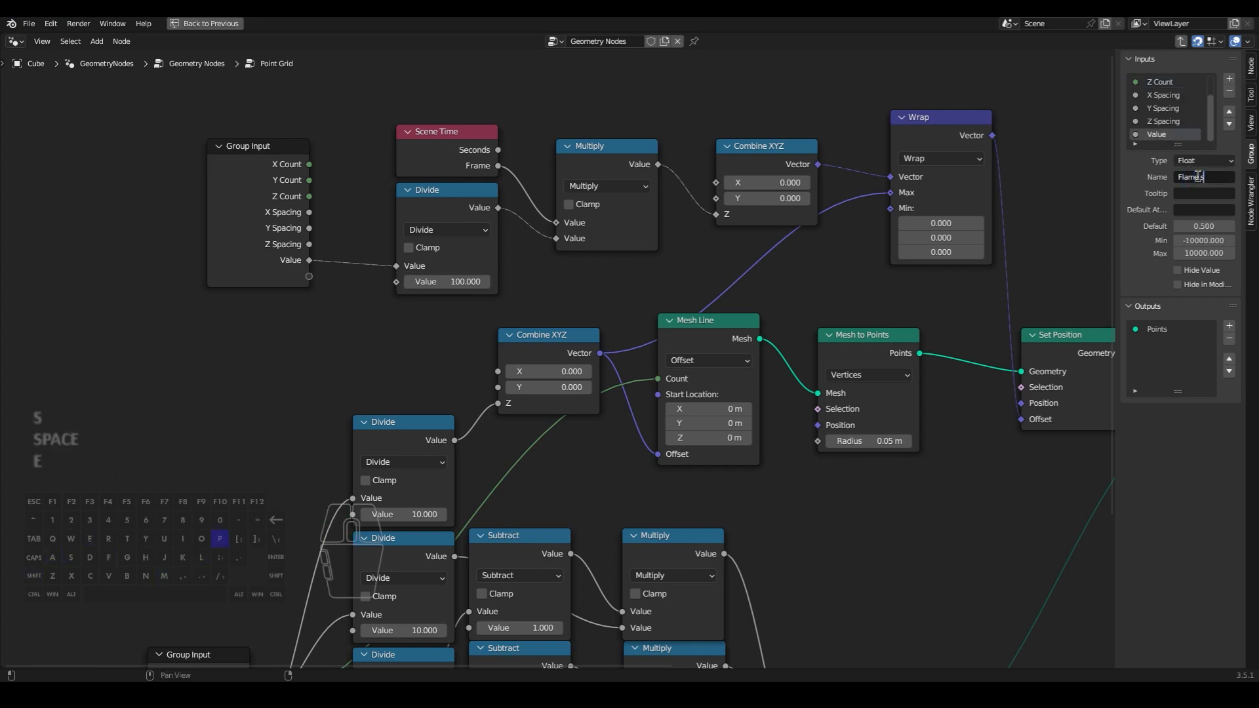
key("Return")
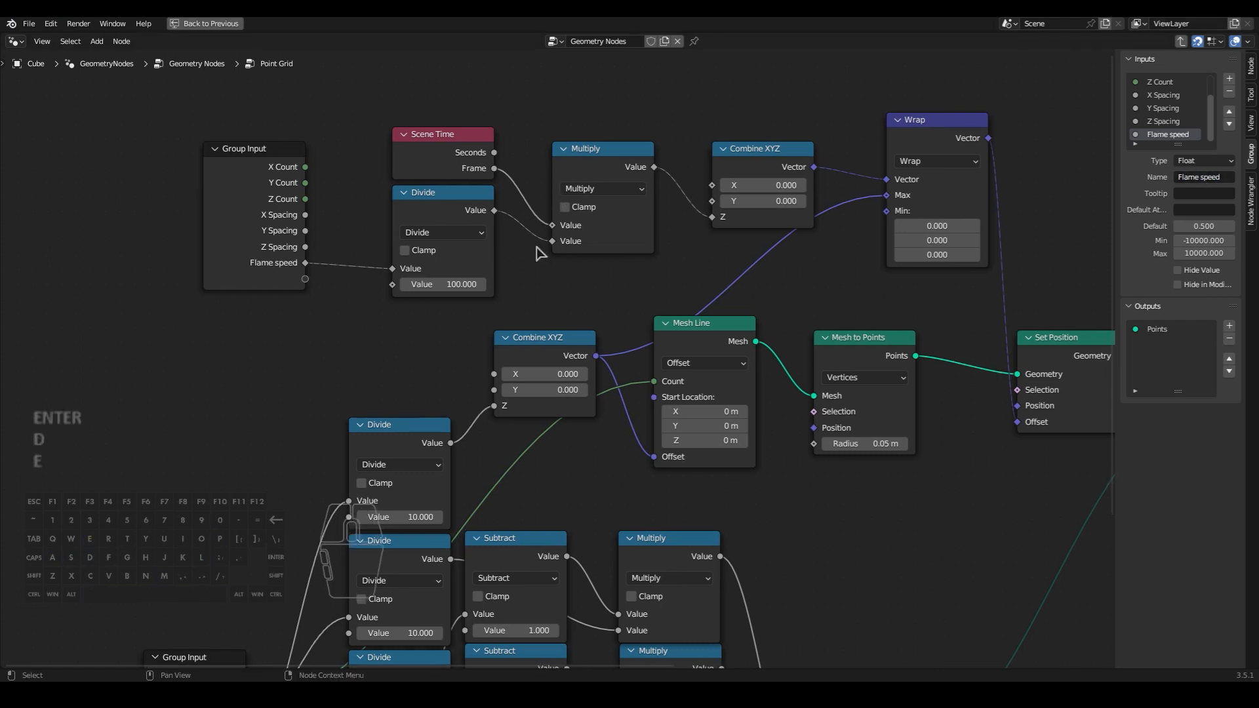
- Exit the Point Grid group and link its Flame speed input to the Group Input's Flame speed
key("Tab")
left_click_drag(566, 281, 391, 336)
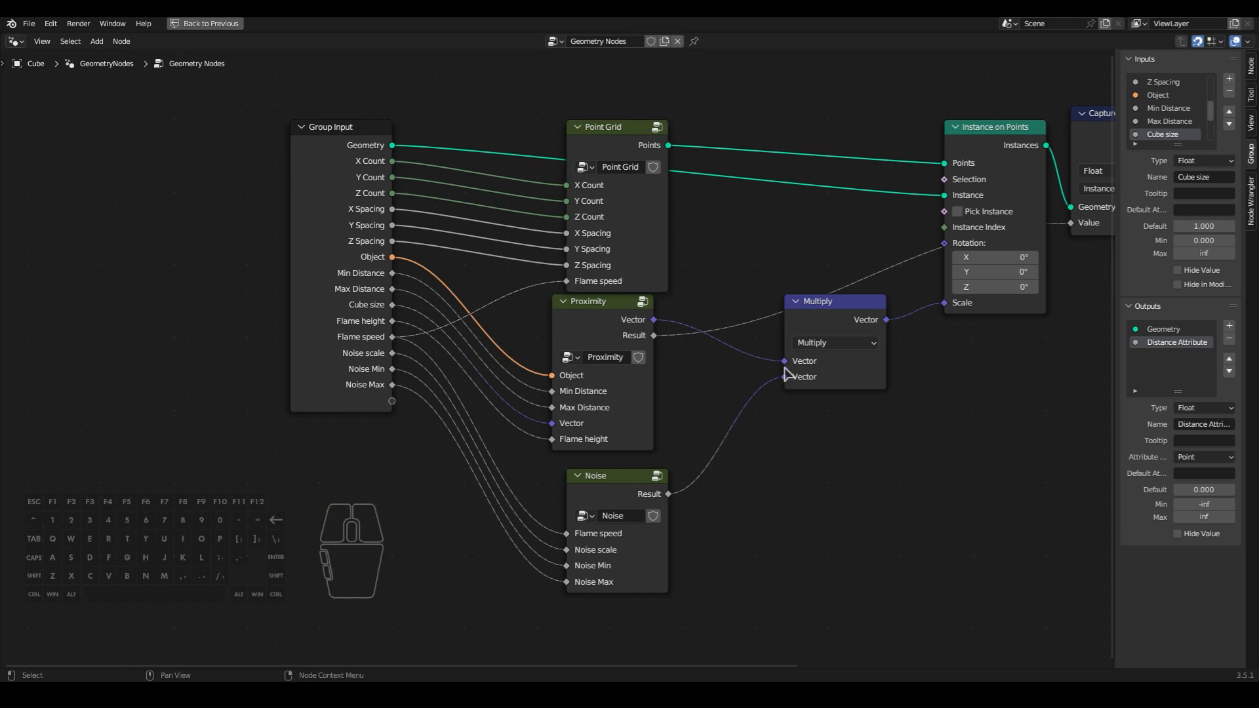
key("ctrl+space")
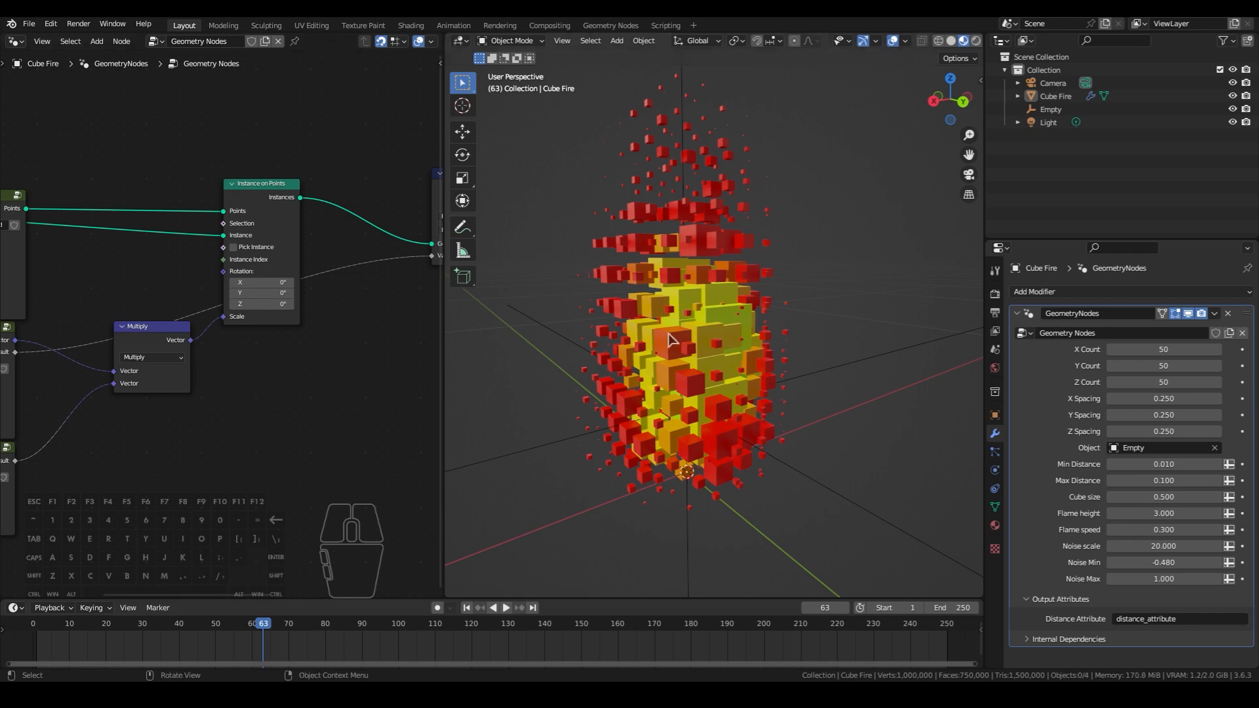
- Select the Cube Fire object and move Group Input, Point Grid, Proximity, Noise and Multiply further away from Instance on Points
left_click(627, 320)
scroll(821, 374, "up", 4)
mouse_move(820, 374)
middle_mouse_down()
mouse_move(857, 360)
mouse_move(838, 360)
middle_mouse_up()
key("shift")
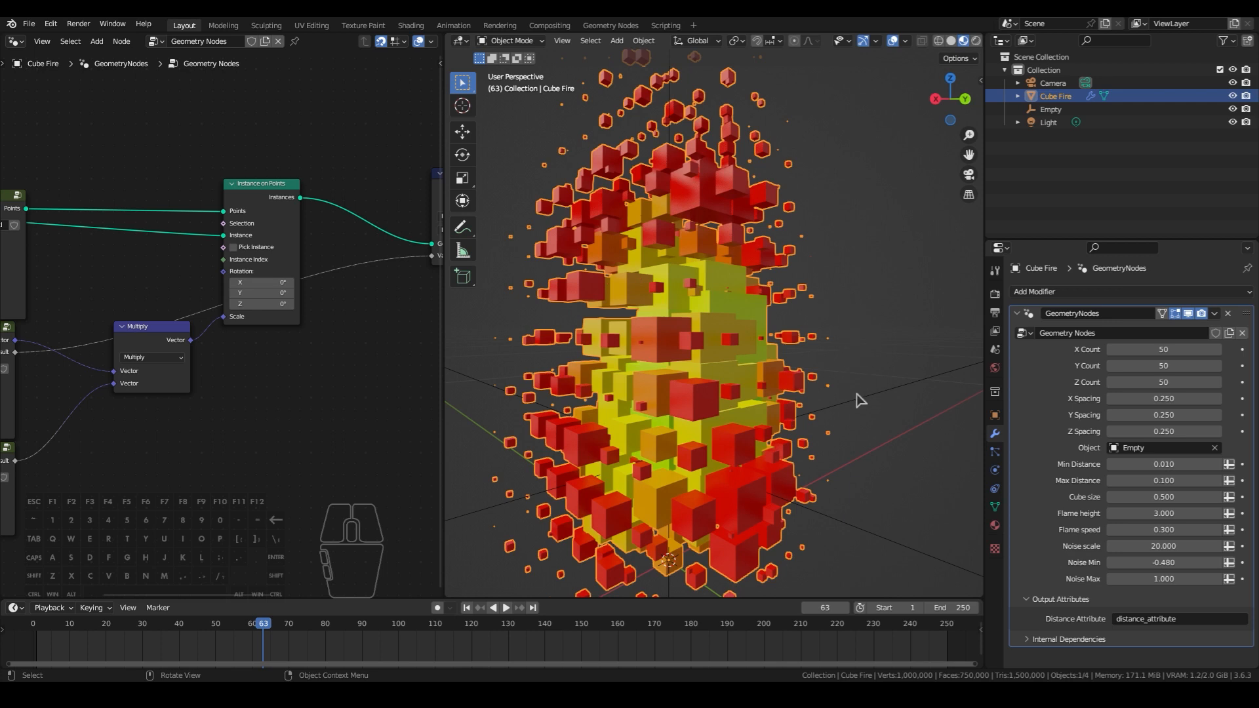
key("ctrl+space")
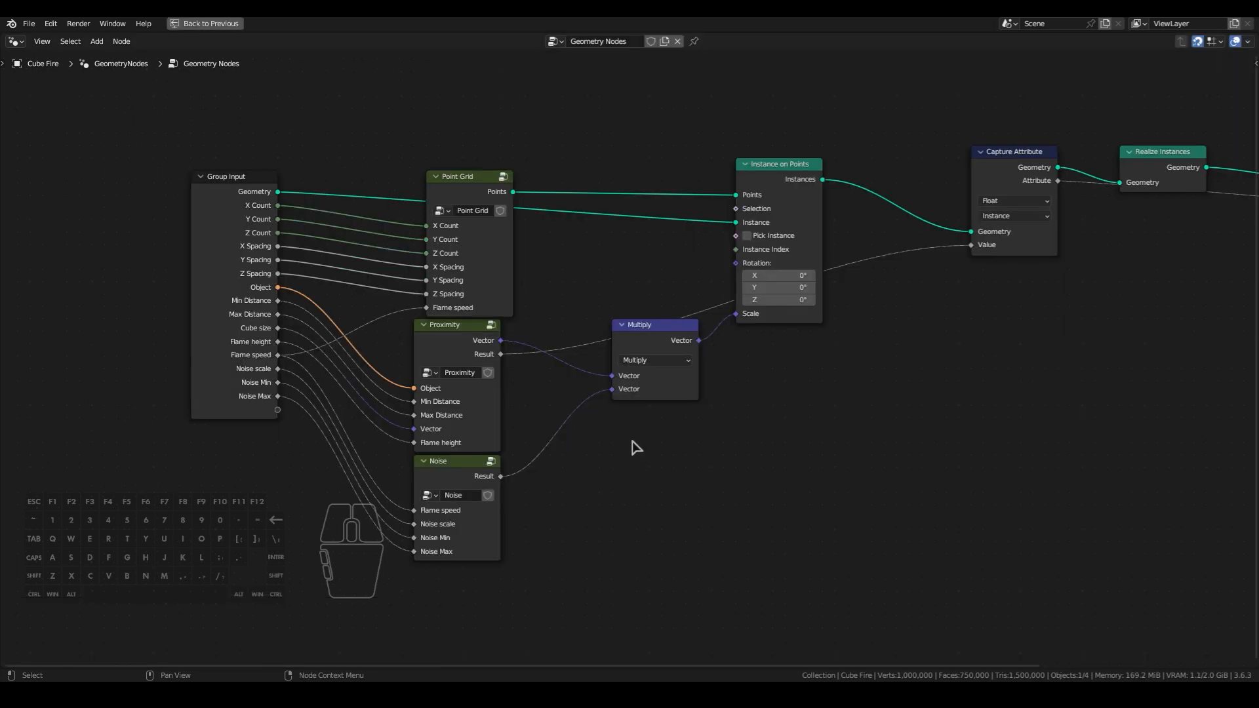
left_click_drag(652, 129, 187, 585)
key("g")
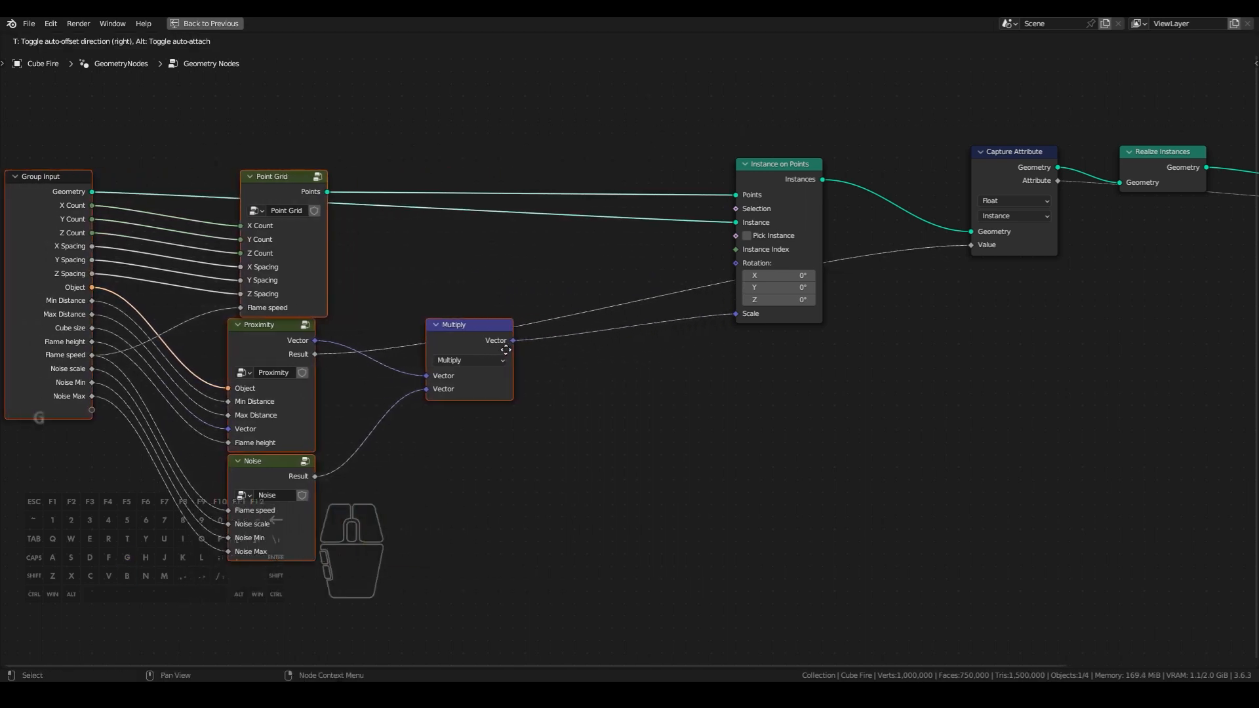
left_click(503, 349)
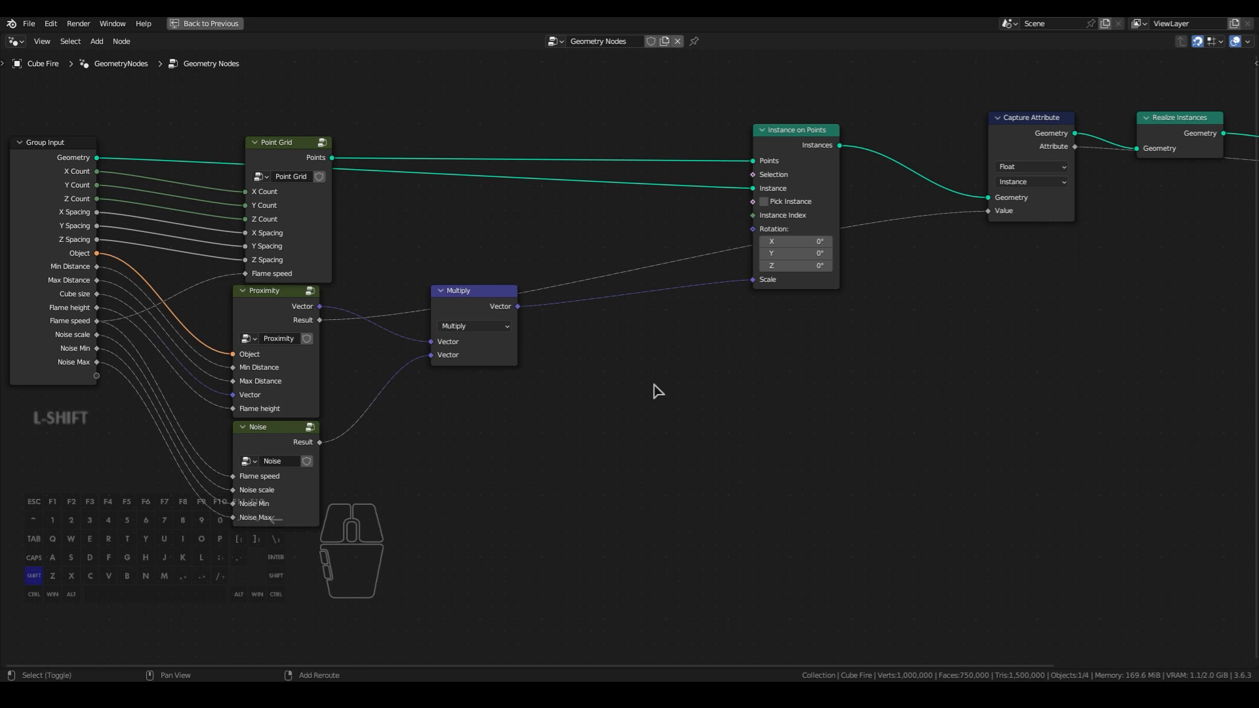
- Add a Separate XYZ node after the Multiply node and connect Multiply's Vector output to it
key("shift+a")
type("sep")
left_click(702, 408)
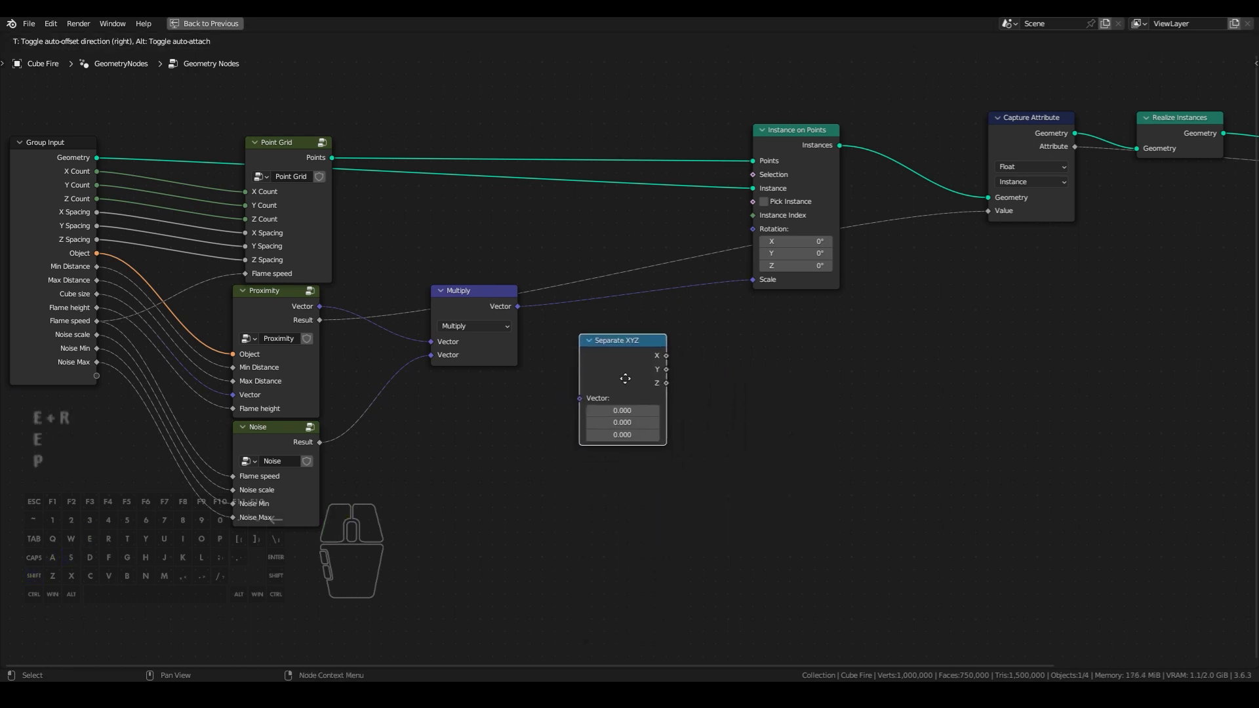
left_click(626, 380)
left_click_drag(517, 306, 580, 399)
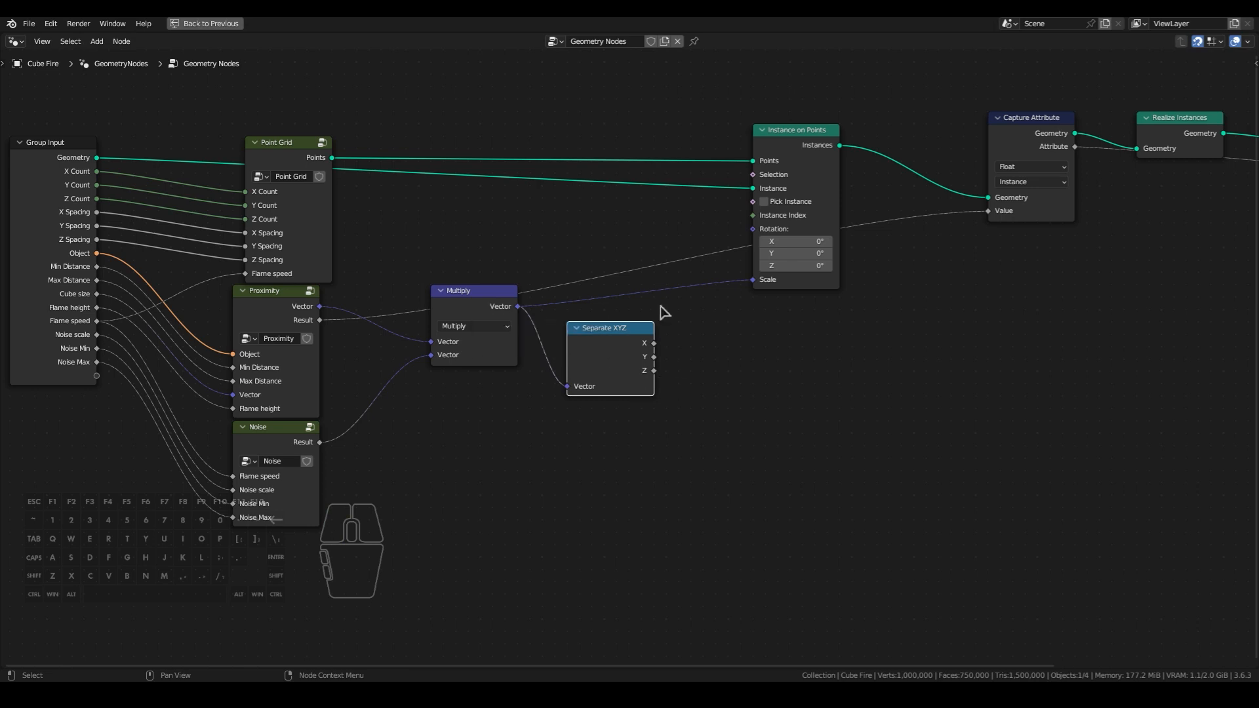
- Add a Math node set to Less Than beside Separate XYZ and connect Separate XYZ's Z to its Value
middle_click_drag(722, 360, 737, 338, "shift")
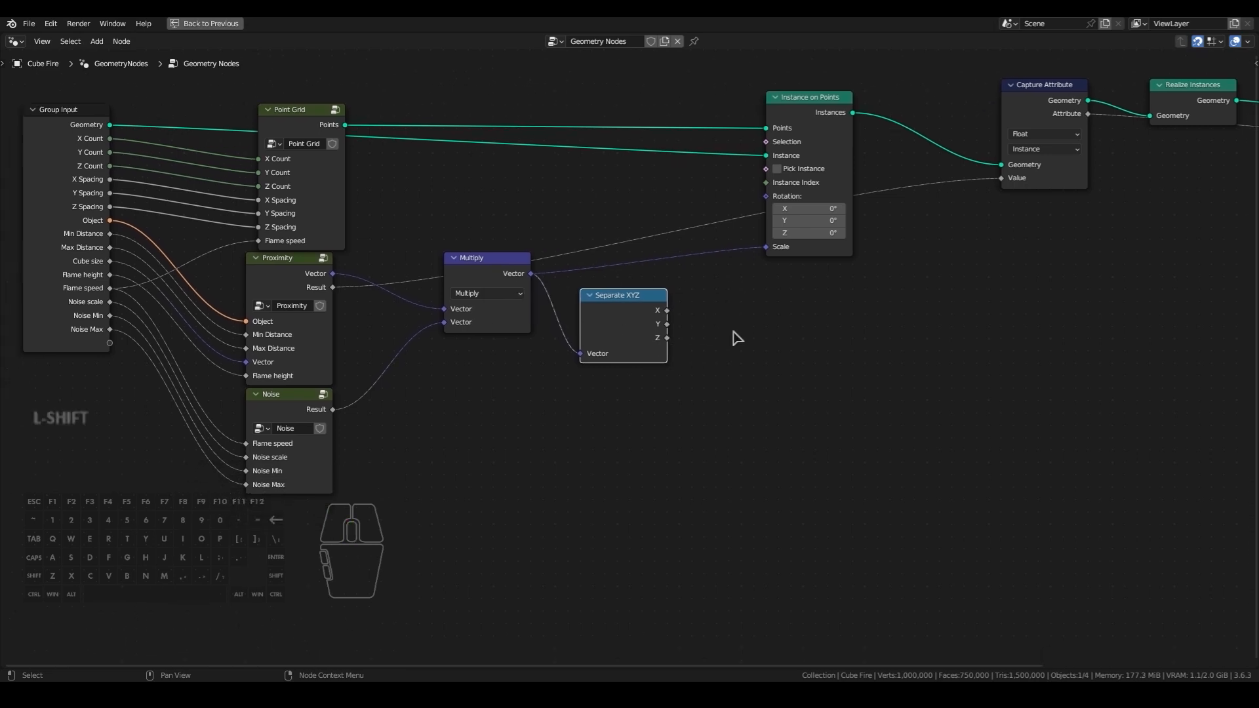
key("shift+a")
type("m")
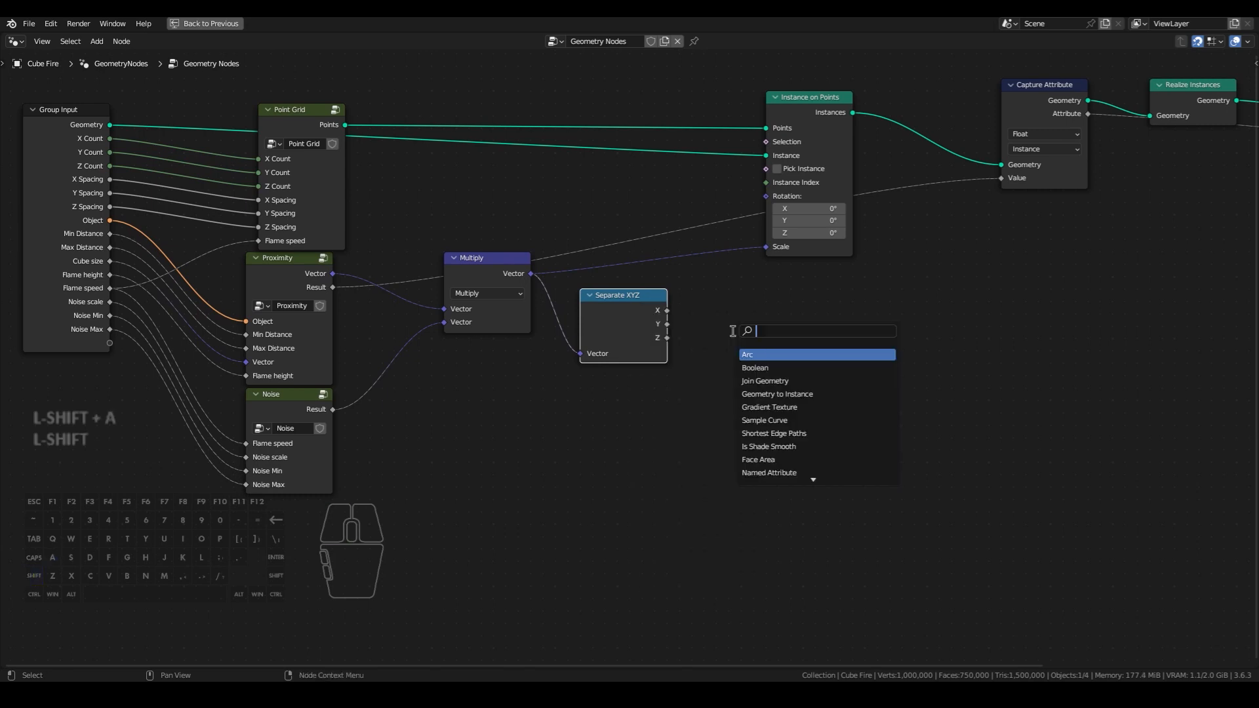
type("ath")
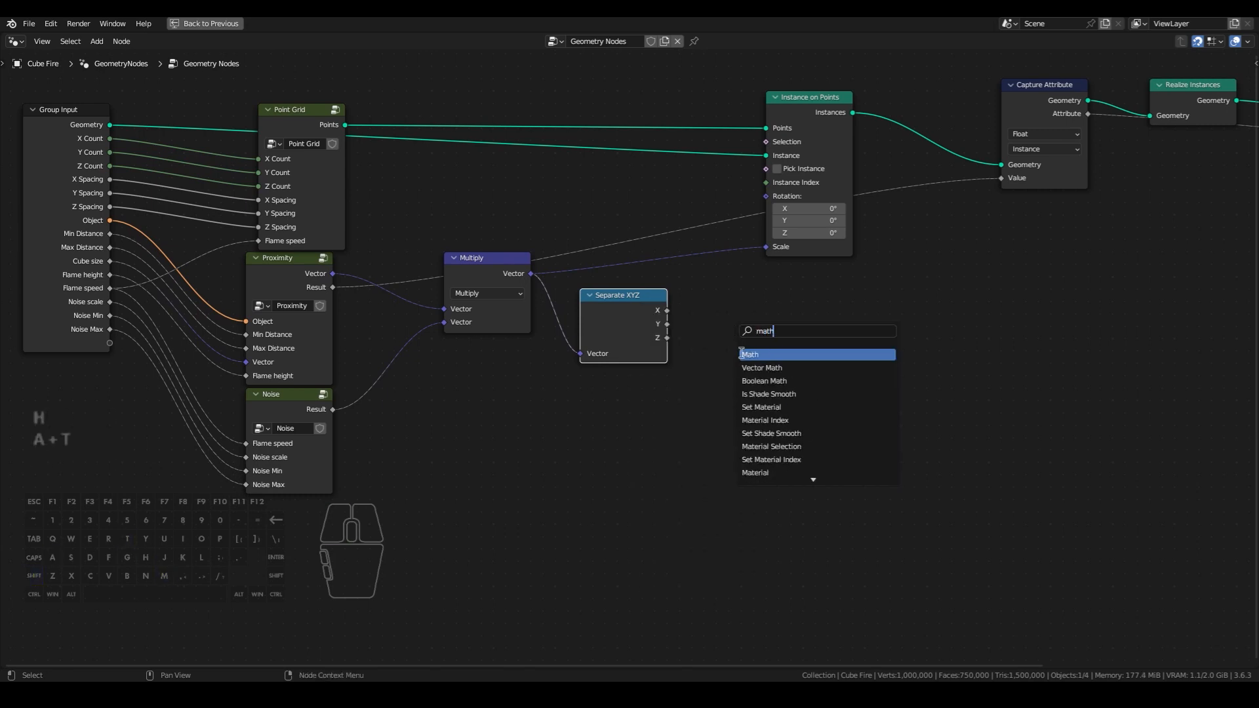
left_click(747, 354)
left_click(780, 355)
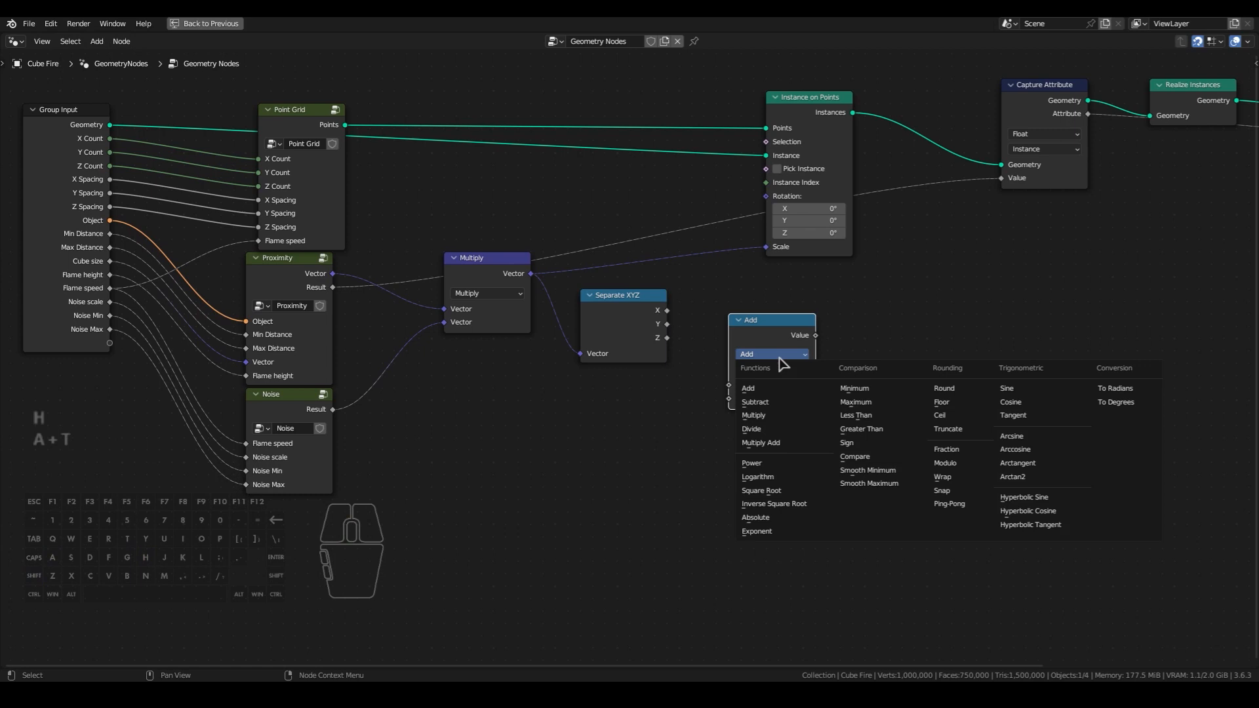
left_click(856, 416)
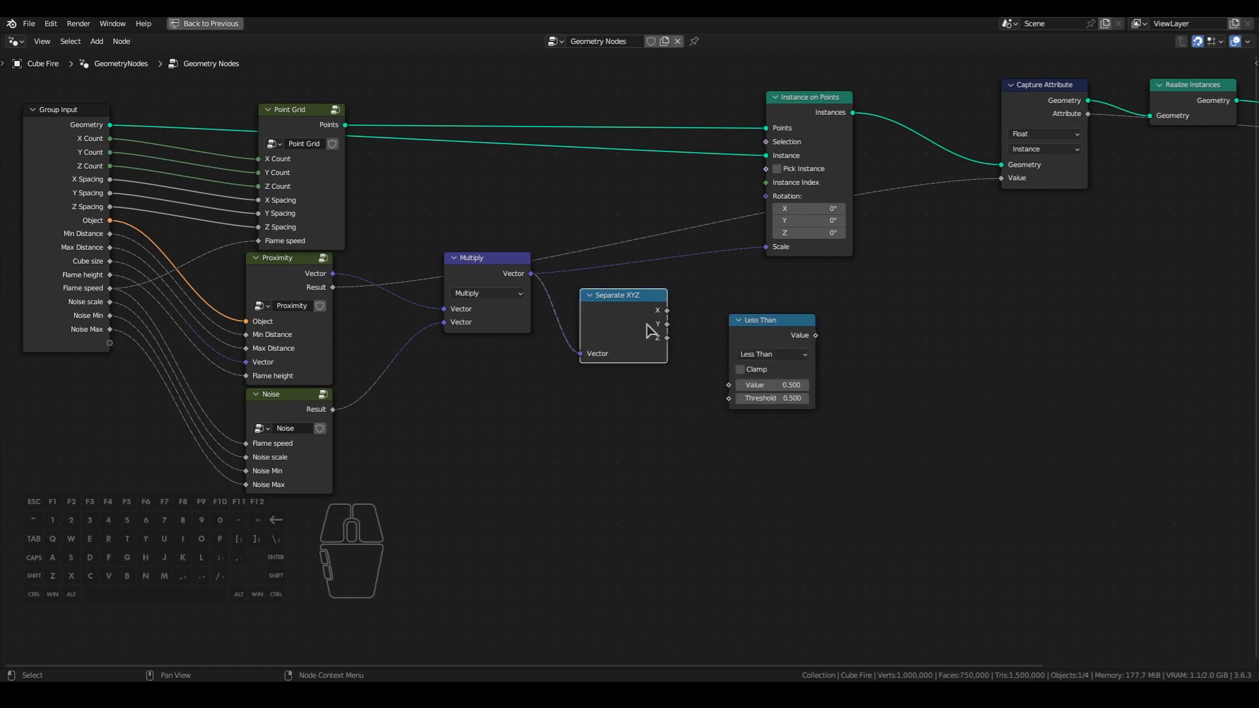
left_click_drag(667, 338, 736, 387)
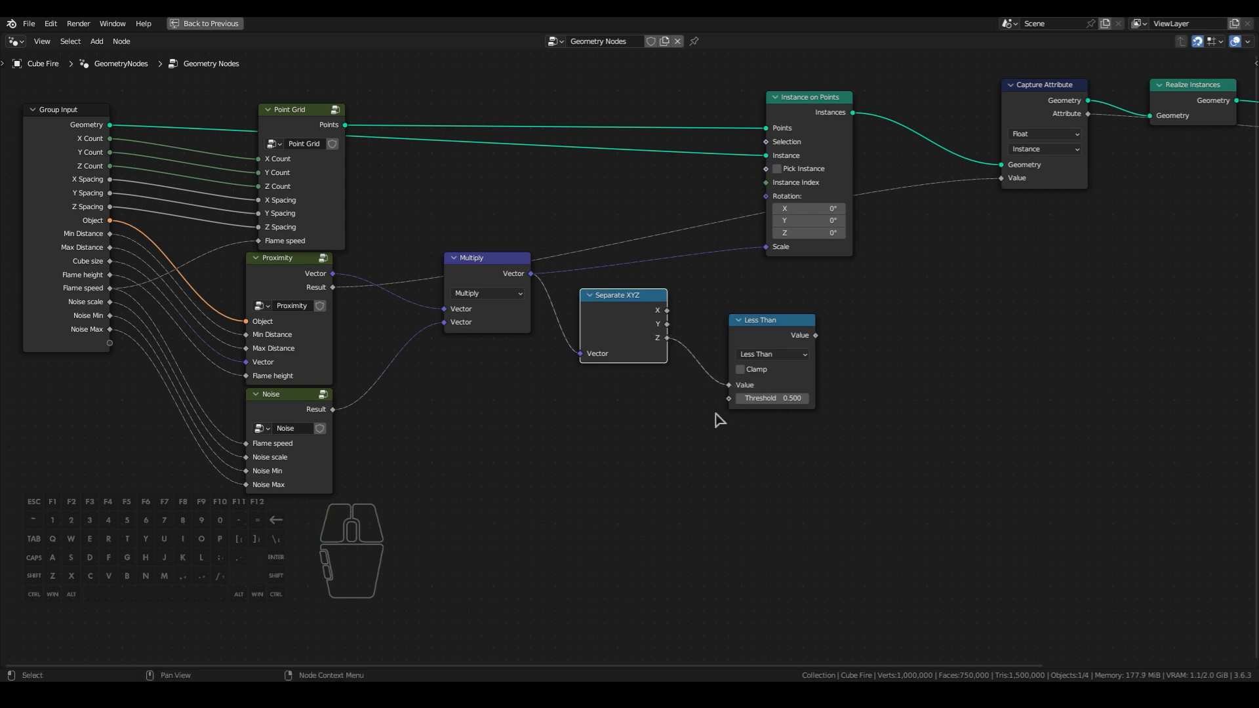
left_click_drag(771, 341, 746, 364)
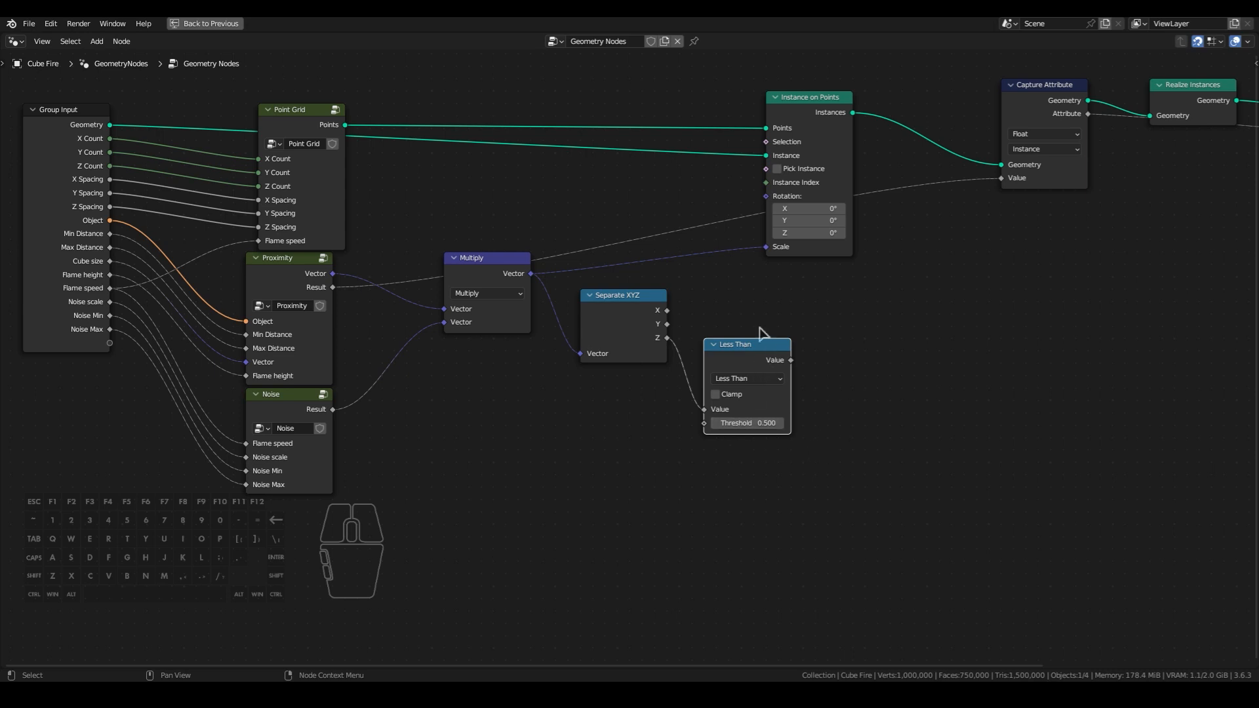
- Expose the Less Than node's Threshold as a new group input and rename it "Min particle size"
middle_click_drag(661, 450, 673, 434)
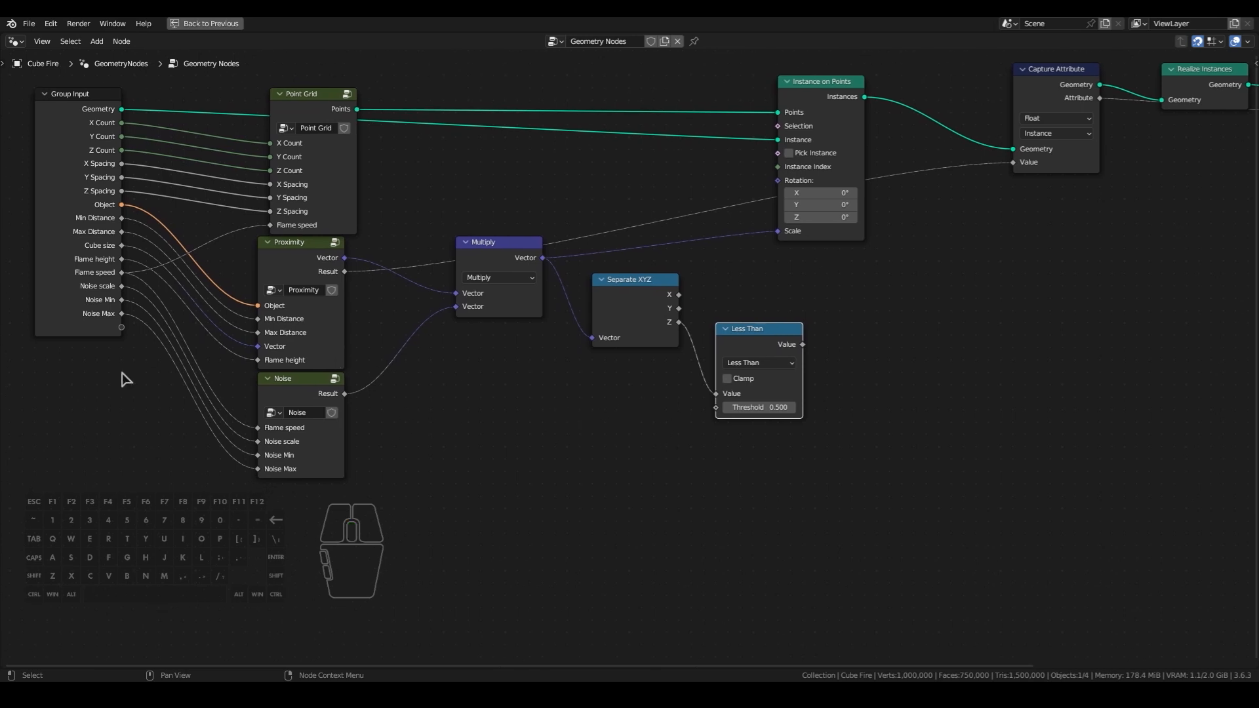
left_click_drag(121, 327, 718, 407)
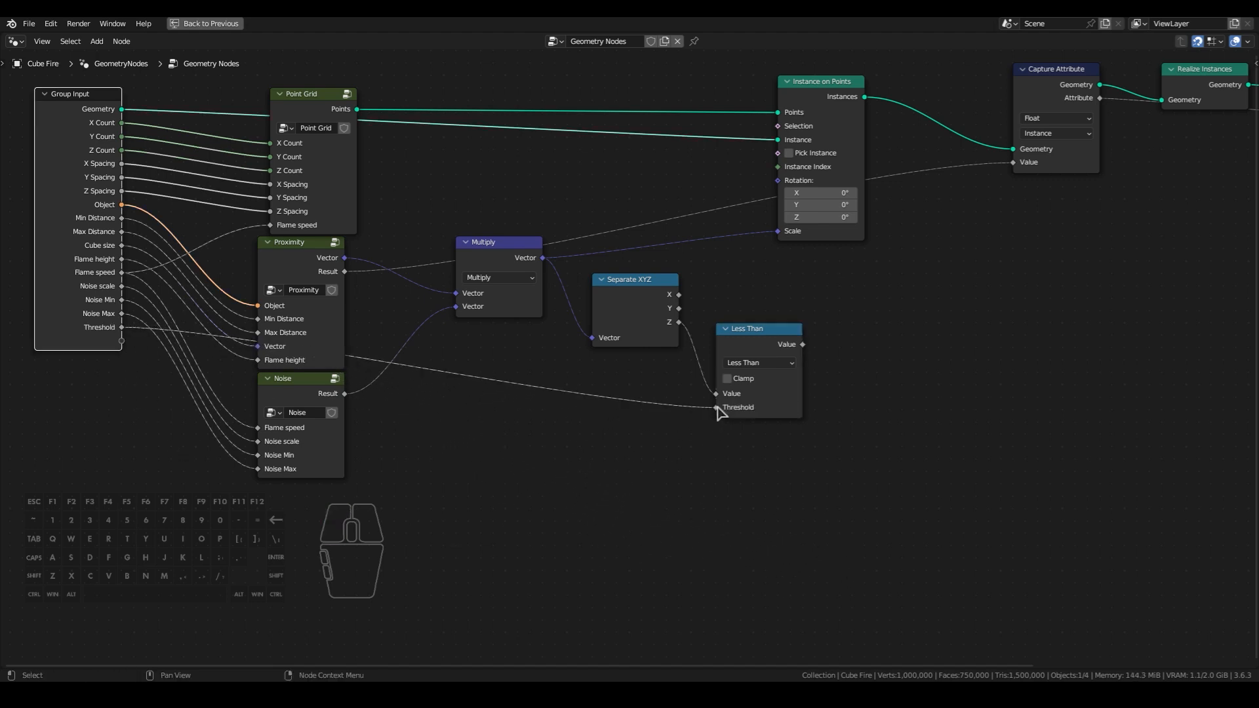
key("n")
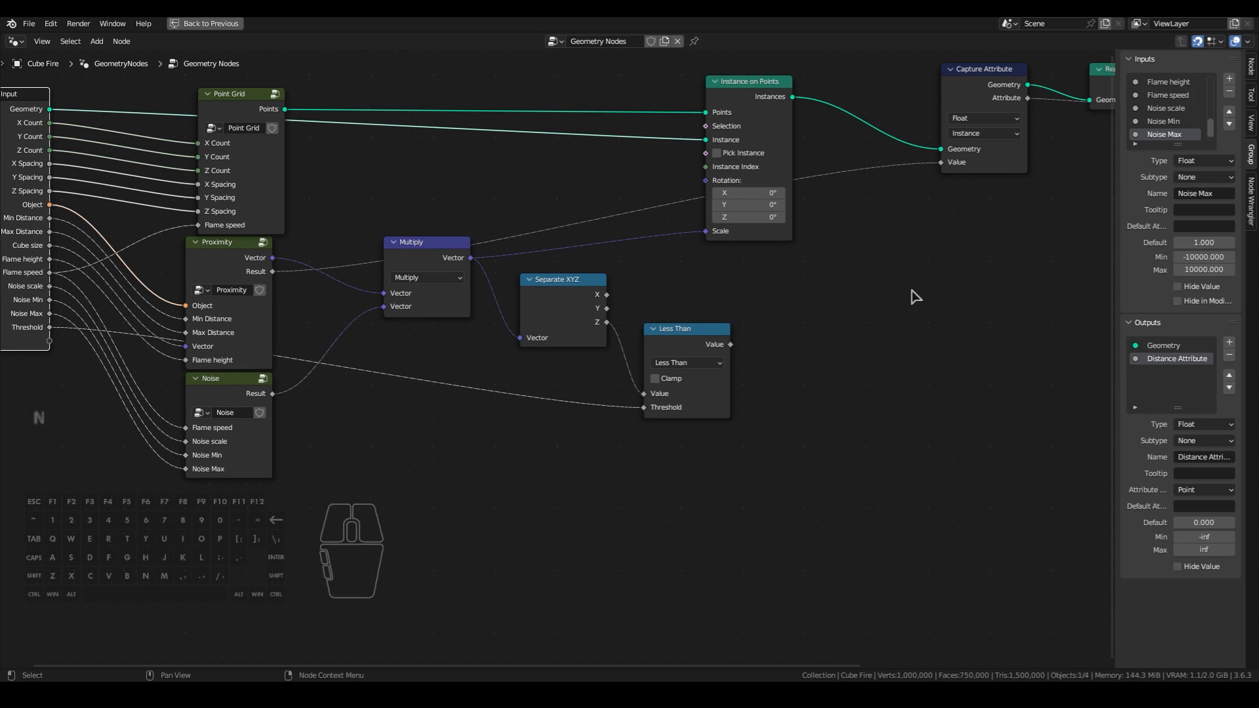
left_click(1177, 131)
left_click(1199, 193)
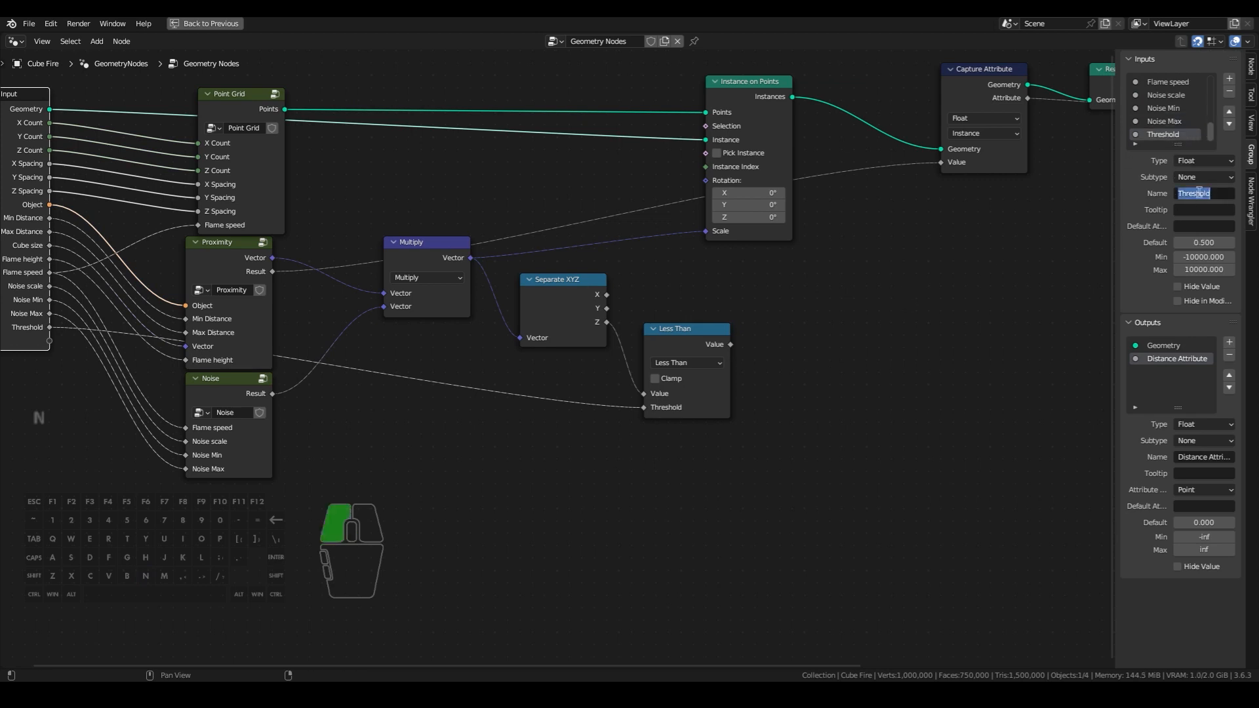
type("Min particle size")
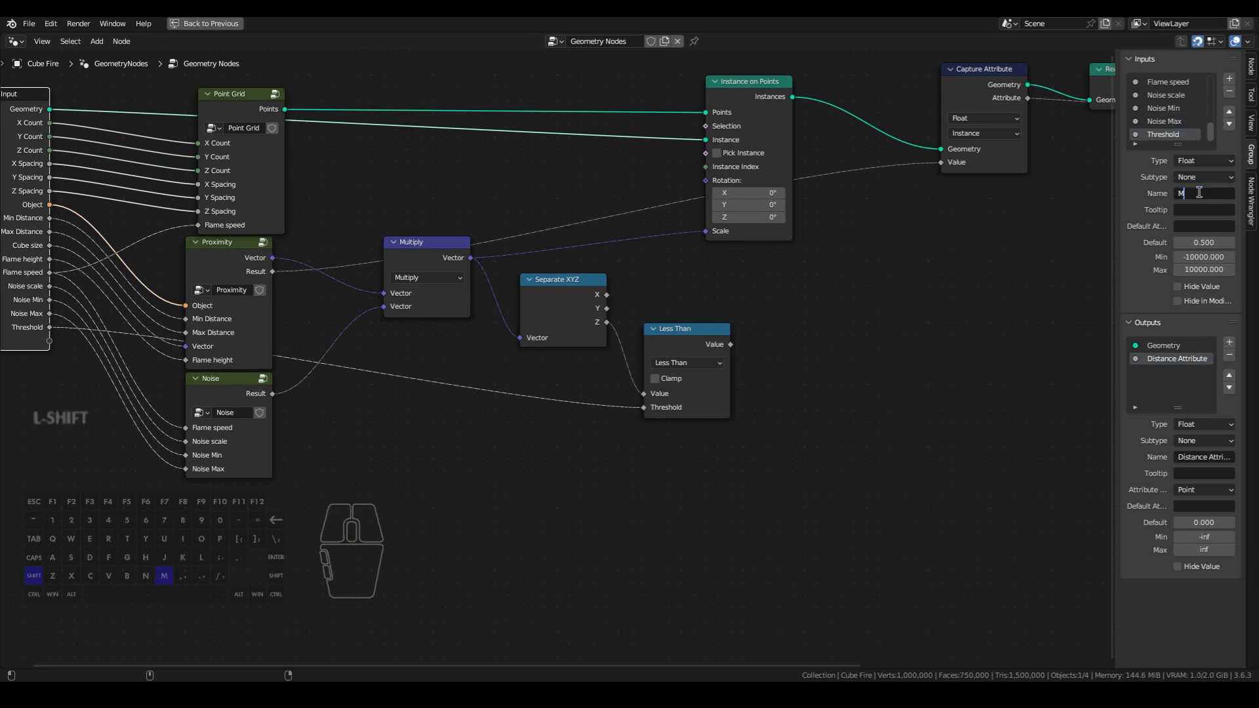
key("Return")
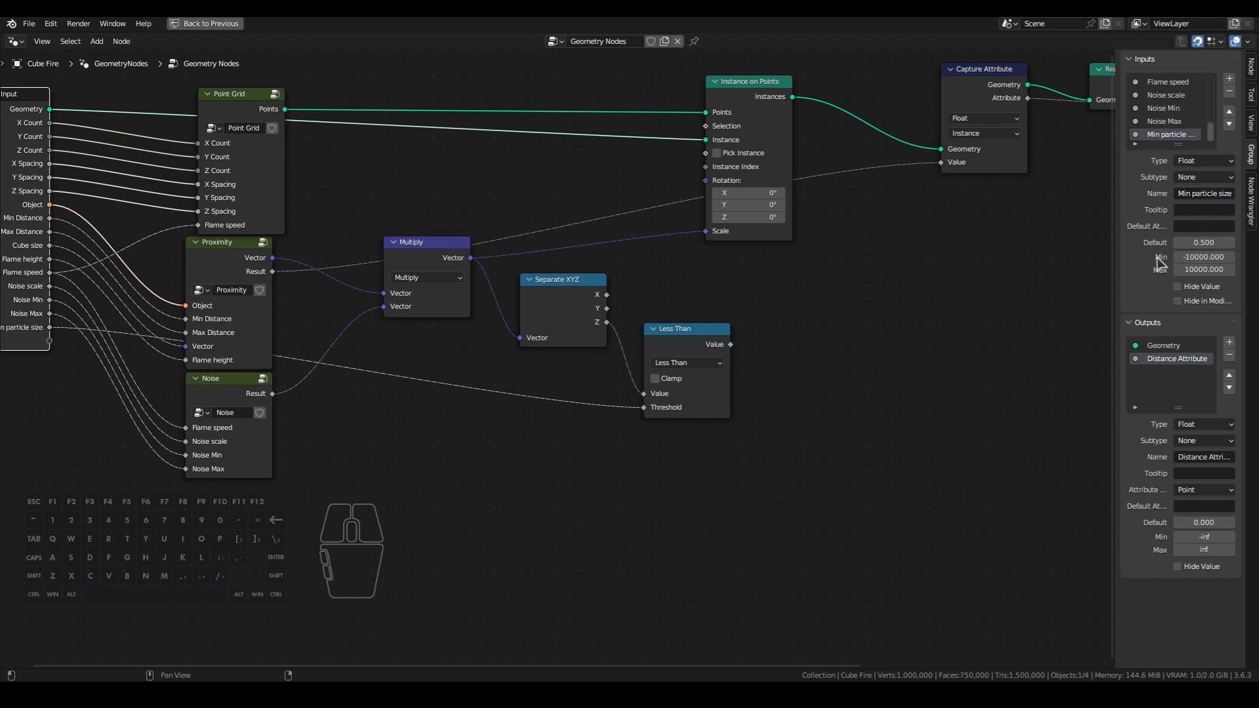
- Set the minimum of the Min particle size input to 0
left_click(1201, 257)
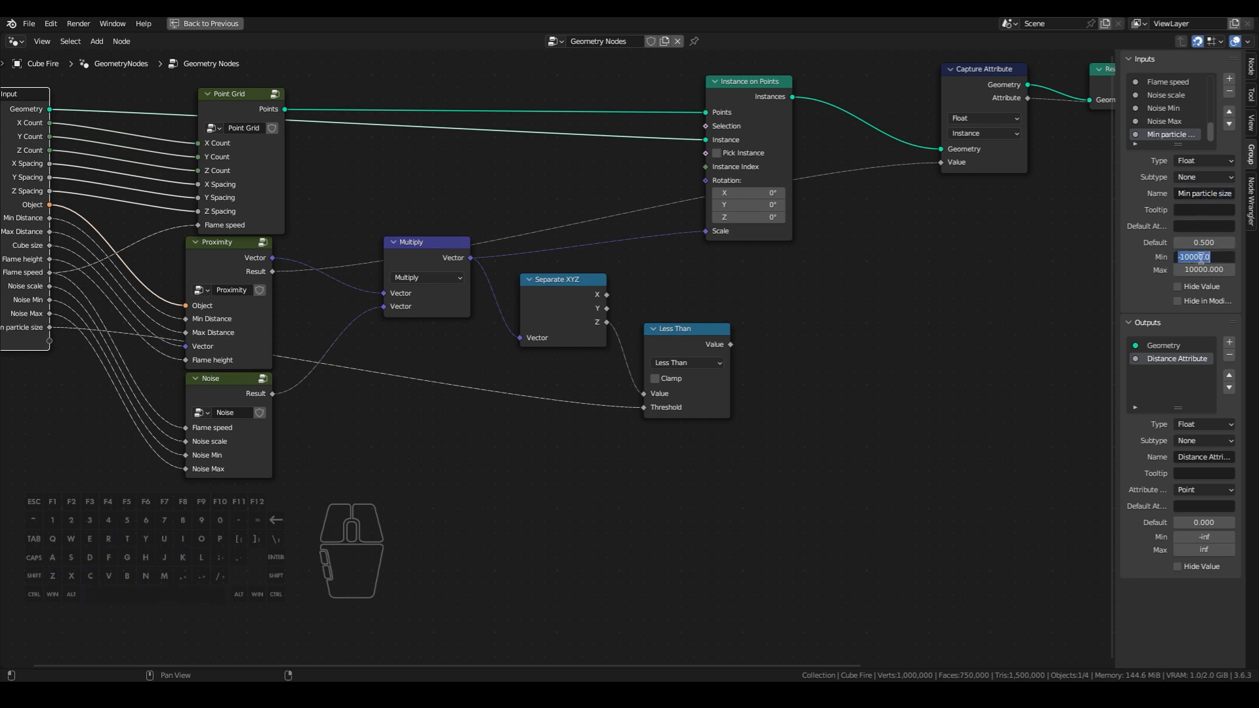
type("0")
key("Return")
- Add a Delete Geometry node beyond Less Than, below the gap between Instance on Points and Capture Attribute
middle_click_drag(790, 292, 702, 300)
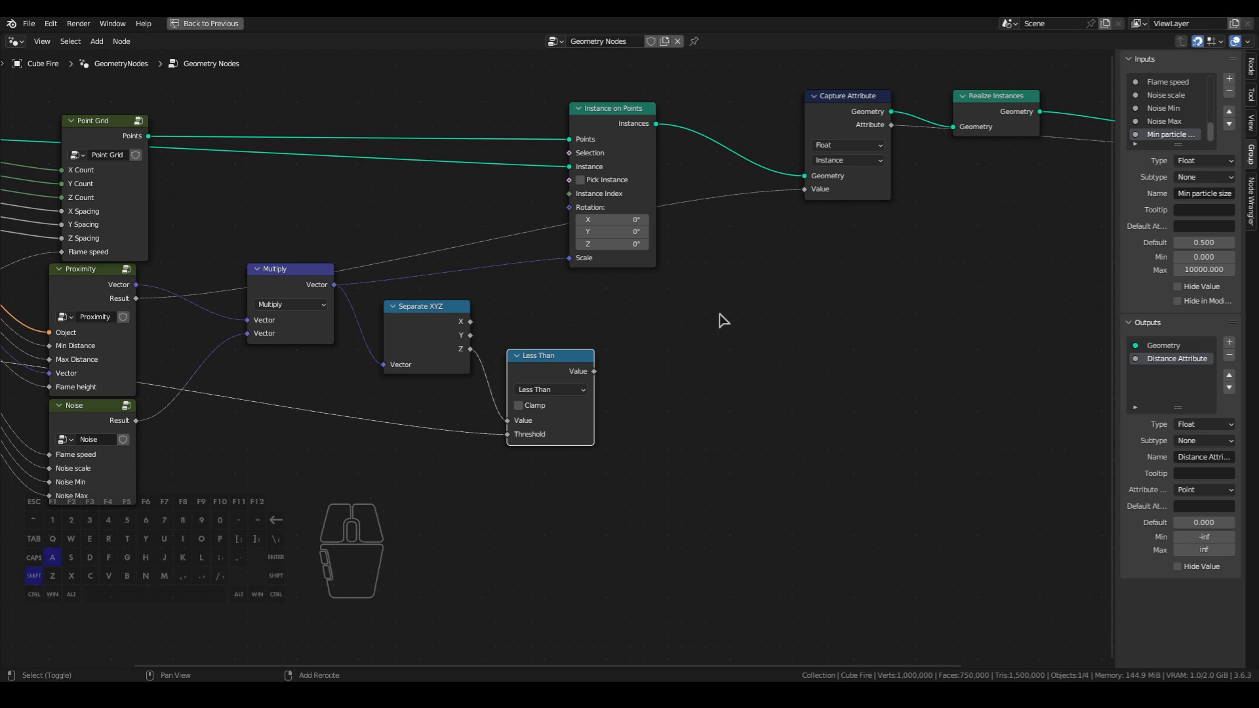
key("shift+a")
type("de")
left_click(748, 337)
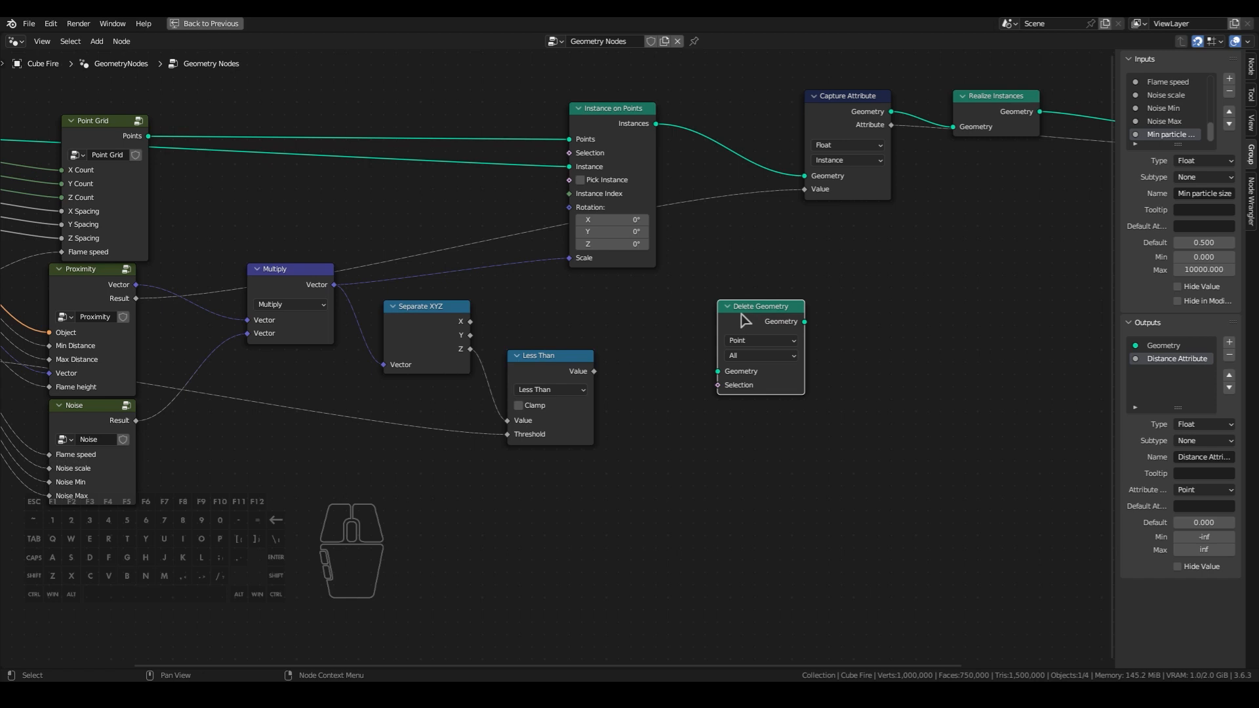
- Insert the Delete Geometry node into the link between Instance on Points and Capture Attribute, positioned below that link
key("g")
left_click(714, 136)
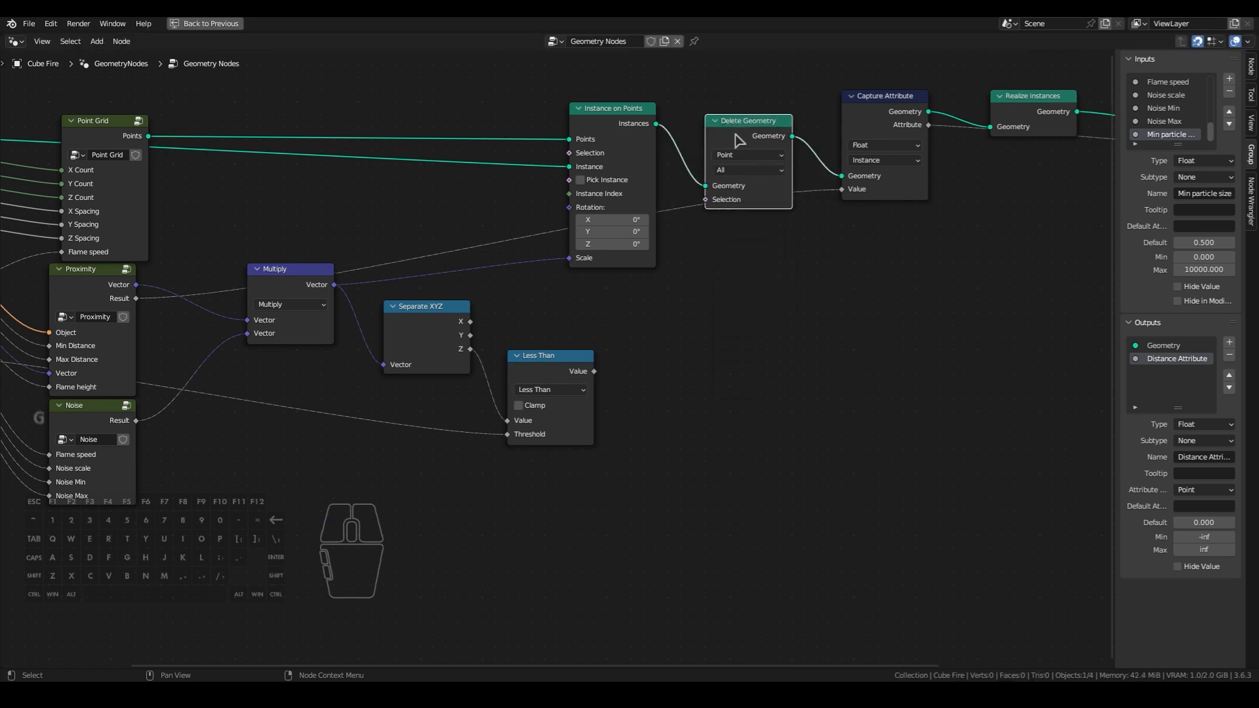
key("g")
left_click(737, 295)
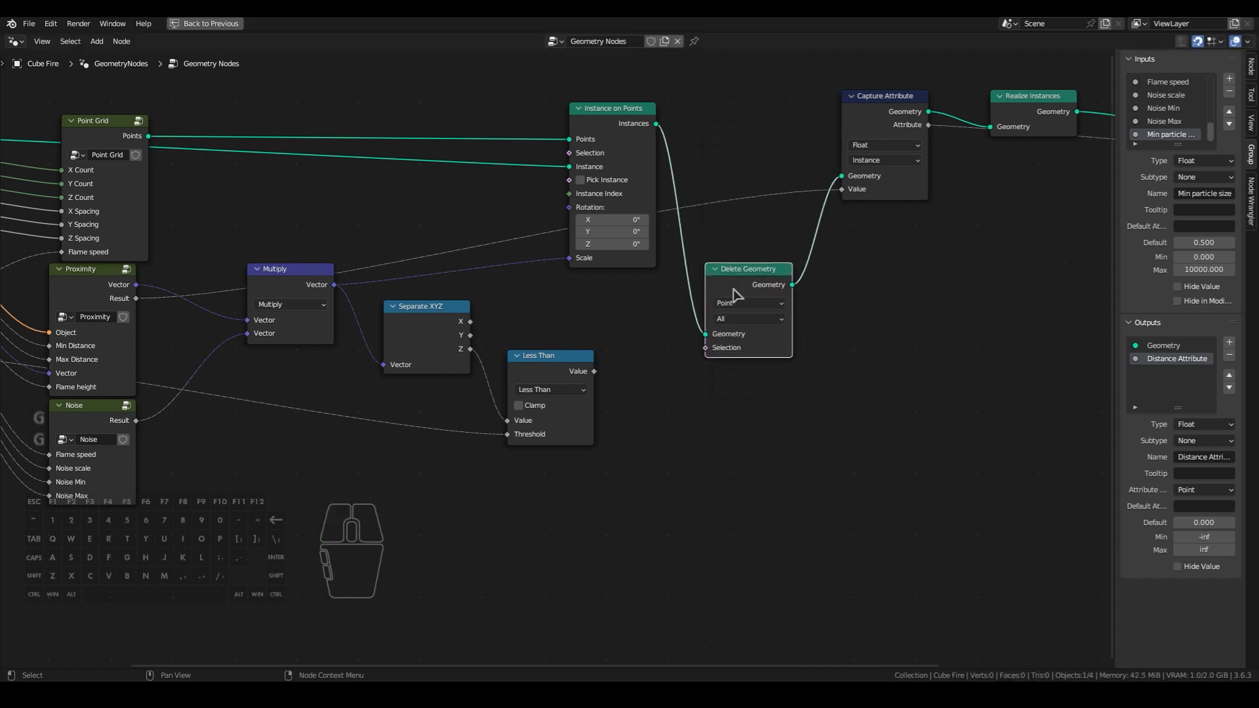
- Set Delete Geometry's domain to Instance and connect the Less Than node's Value to its Selection
left_click(753, 302)
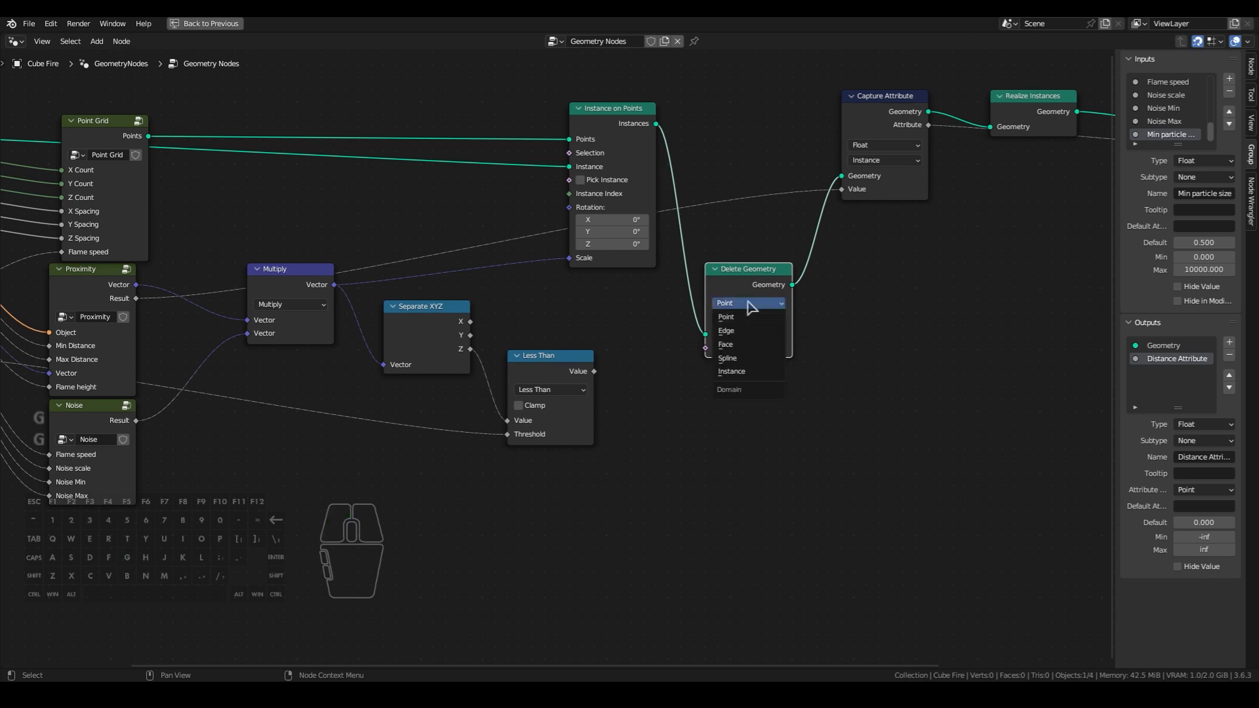
left_click(732, 372)
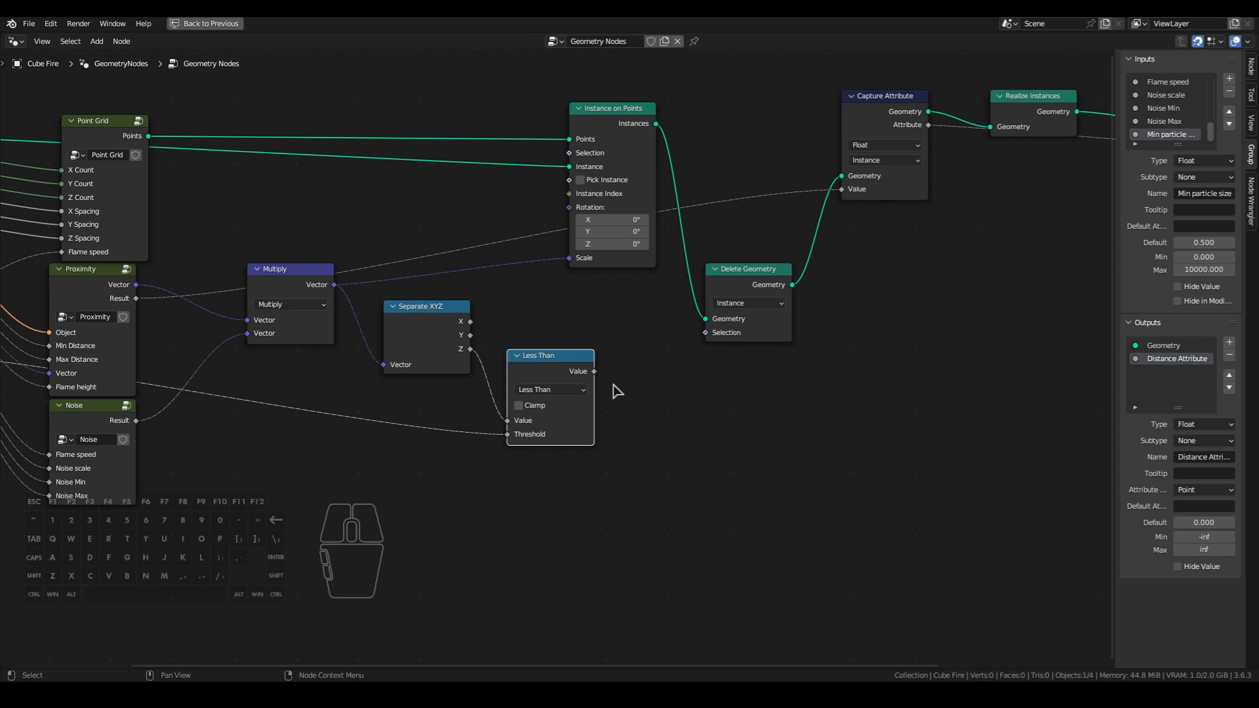
left_click_drag(594, 371, 703, 334)
key("ctrl")
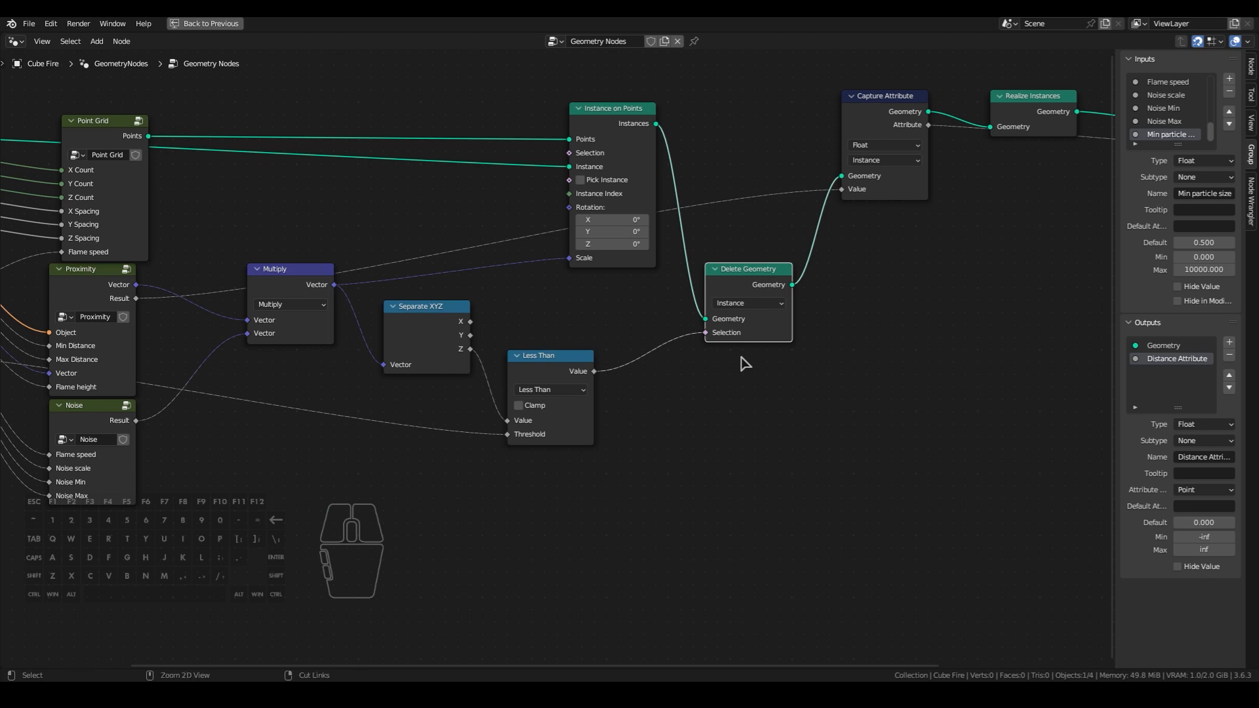
- Set Min particle size to 0.001 in Cube Fire's Geometry Nodes modifier
key("ctrl+space")
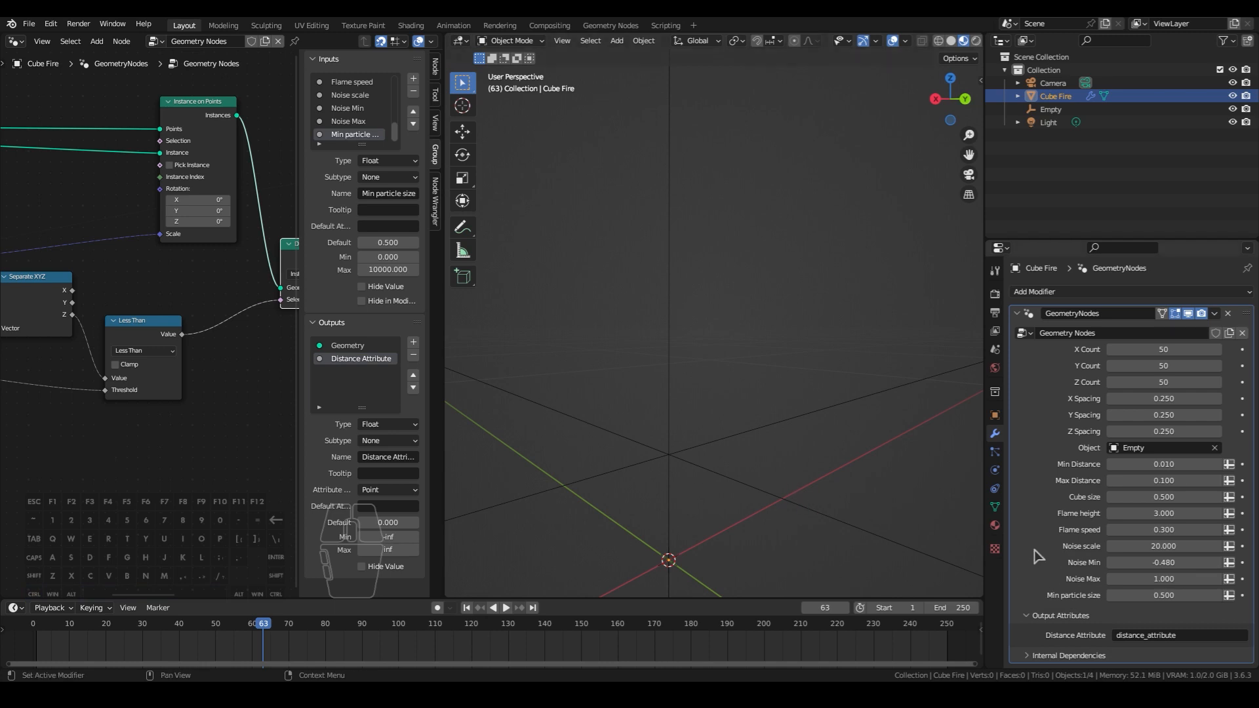
left_click_drag(1164, 595, 1153, 595)
left_click(1153, 597)
type(".001")
key("Return")
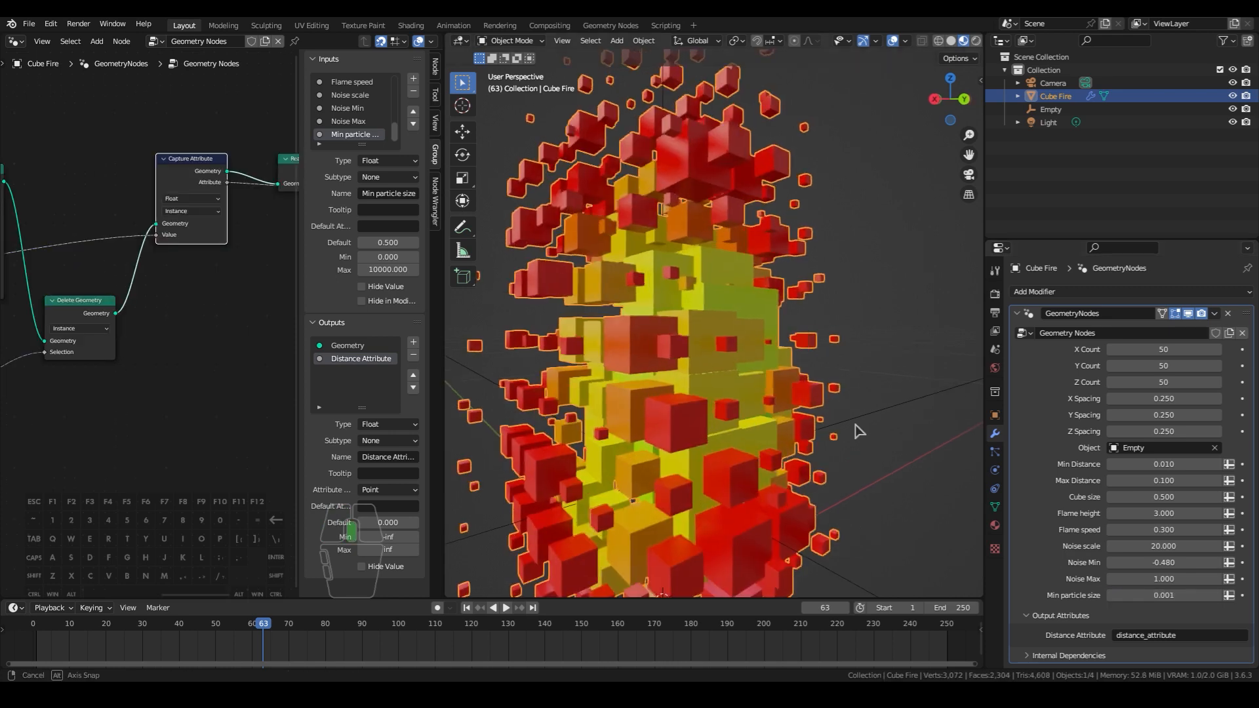
scroll(856, 433, "up", 2)
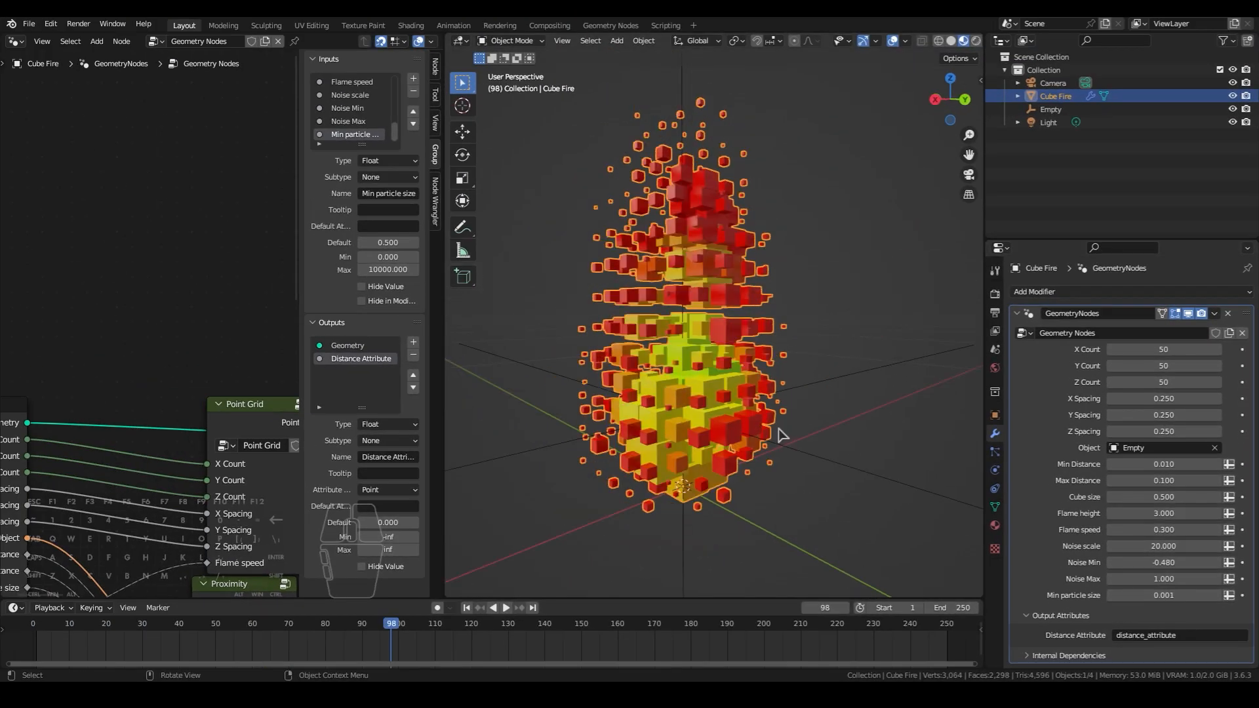
mouse_move(783, 436)
middle_mouse_down()
mouse_move(815, 435)
mouse_move(804, 464)
mouse_move(793, 453)
middle_mouse_up()
- Switch the node editor to the Shader Editor and connect the Color Ramp's Color to the Principled BSDF's Emission
left_click(15, 40)
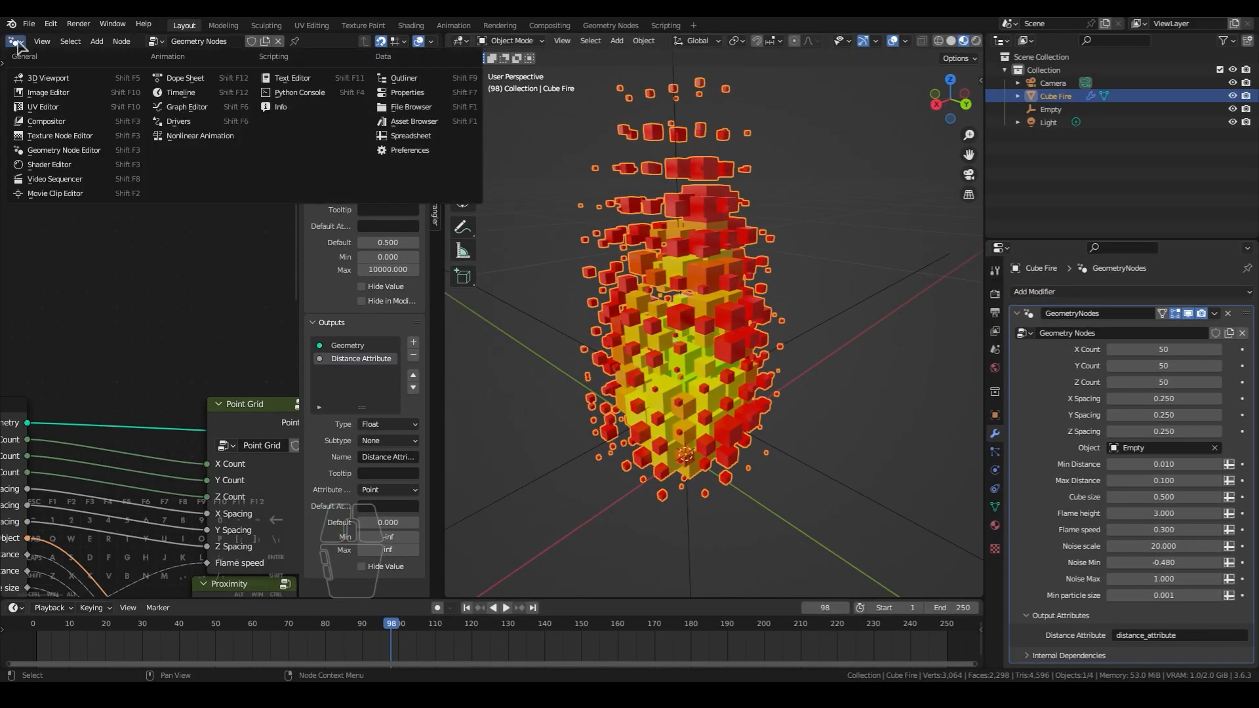
left_click(59, 165)
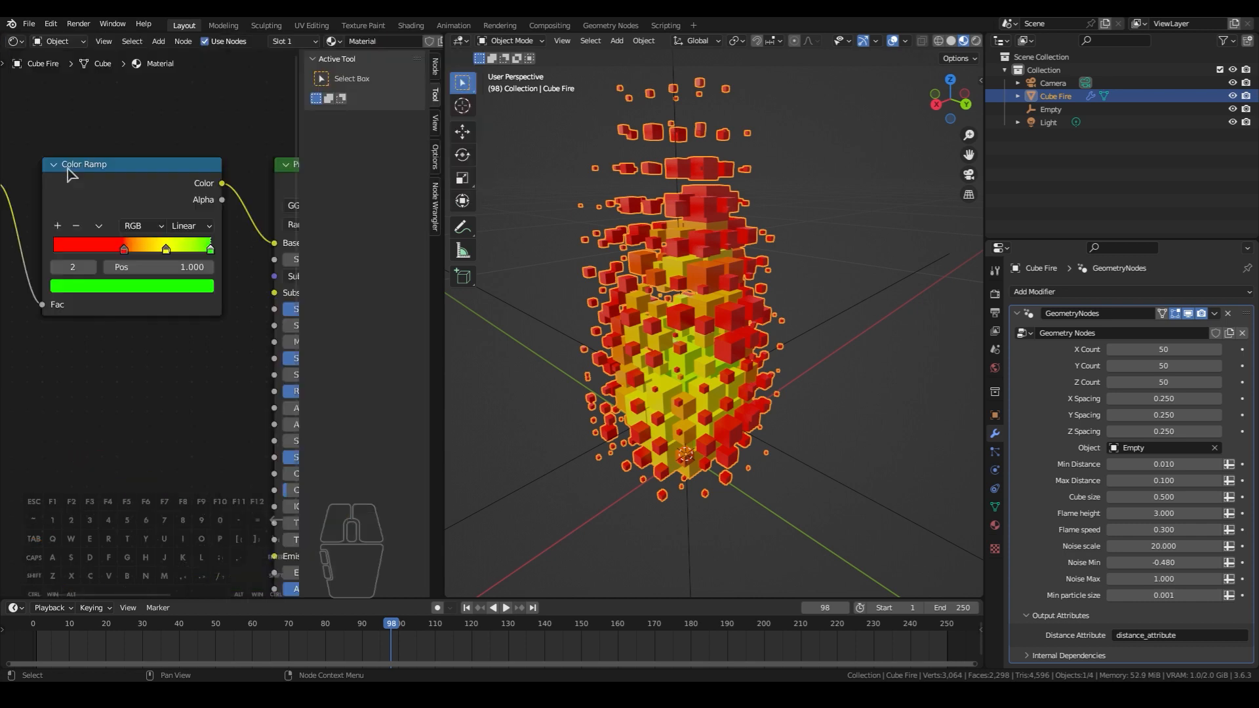
scroll(134, 252, "down", 2)
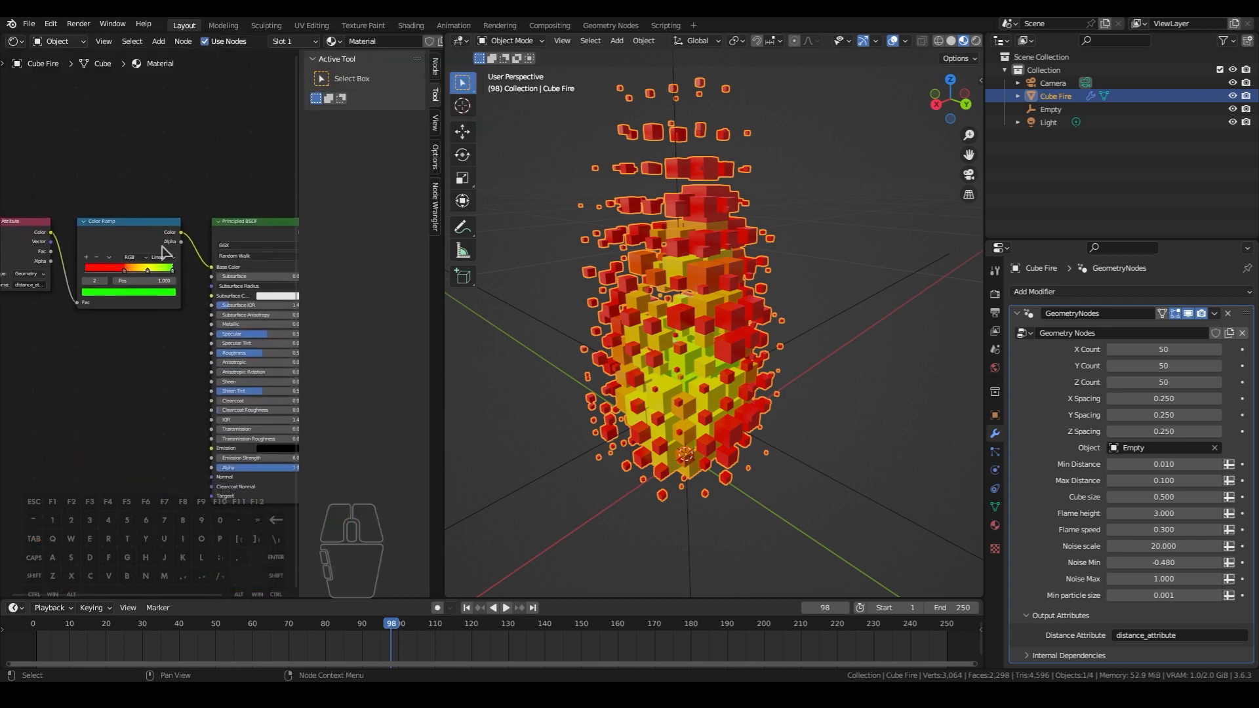
key("ctrl+space")
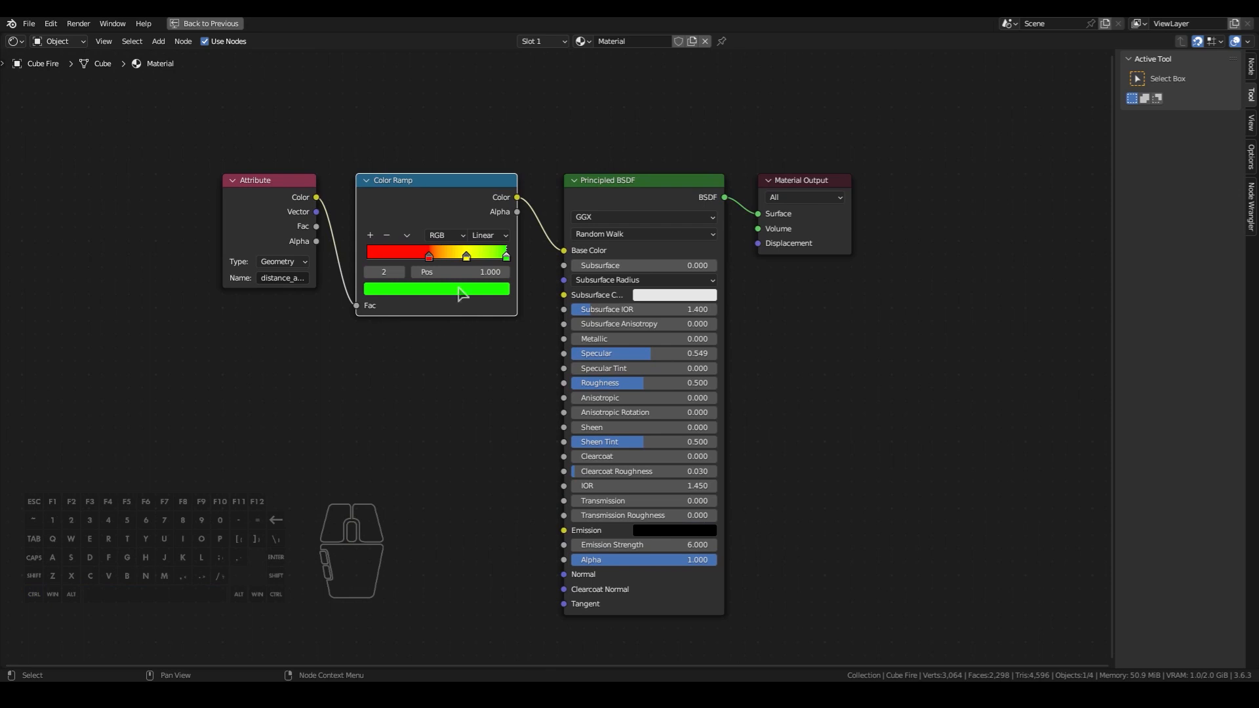
left_click_drag(520, 202, 560, 529)
- Change the Color Ramp's green end stop to yellow
left_click(514, 249)
key("ctrl+space")
left_click(77, 264)
left_click(69, 233)
left_click(70, 262)
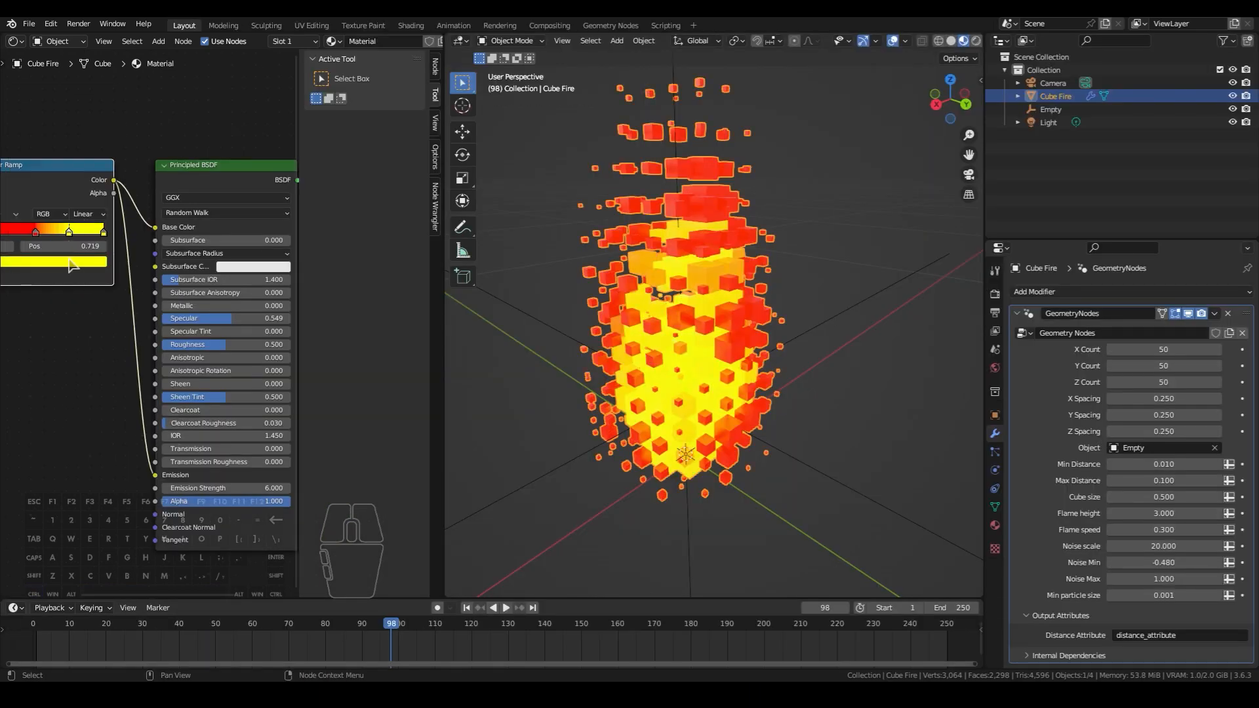
- Add a Color Ramp stop and reposition the stops for a red-orange-yellow gradient, with the yellow stop at position 0.968
left_click_drag(69, 232, 26, 235)
left_click(36, 233)
middle_click_drag(26, 236, 65, 232)
left_click(22, 210)
left_click_drag(100, 230, 139, 230)
- Enable Bloom in the Eevee render settings and play the fire animation in the maximized 3D viewport
left_click(995, 294)
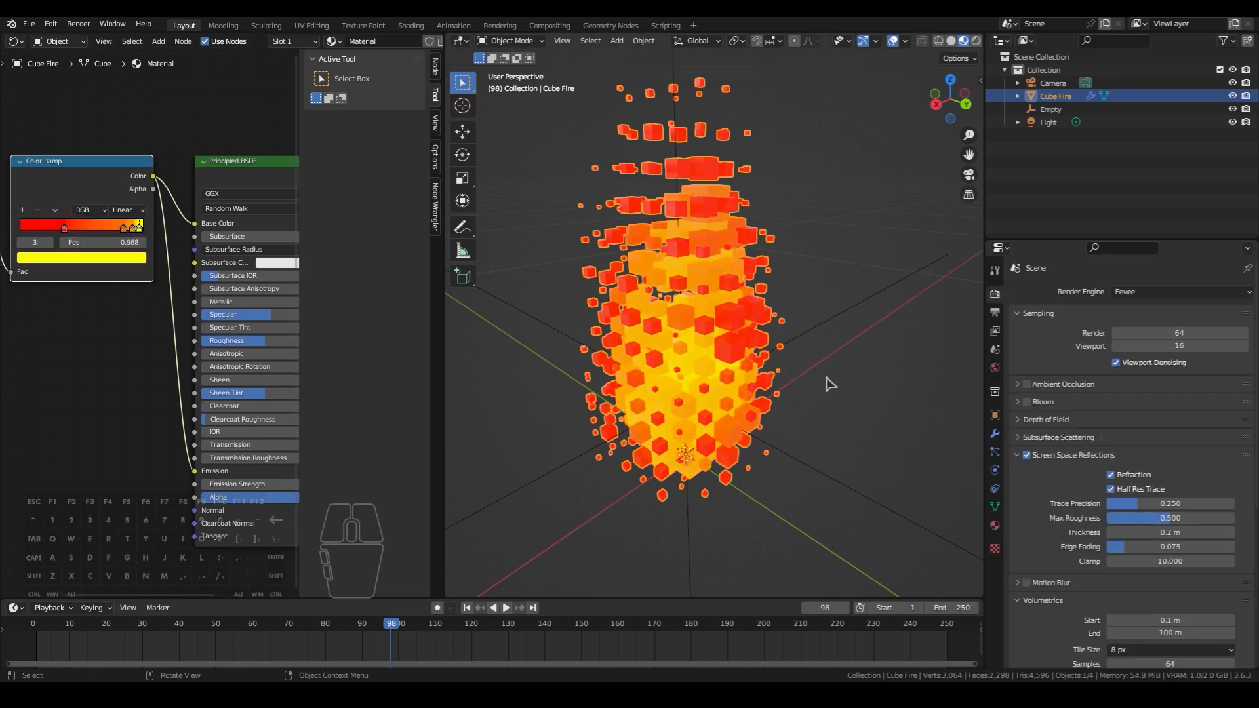
left_click(1027, 402)
key("space")
key("space")
key("ctrl+space")
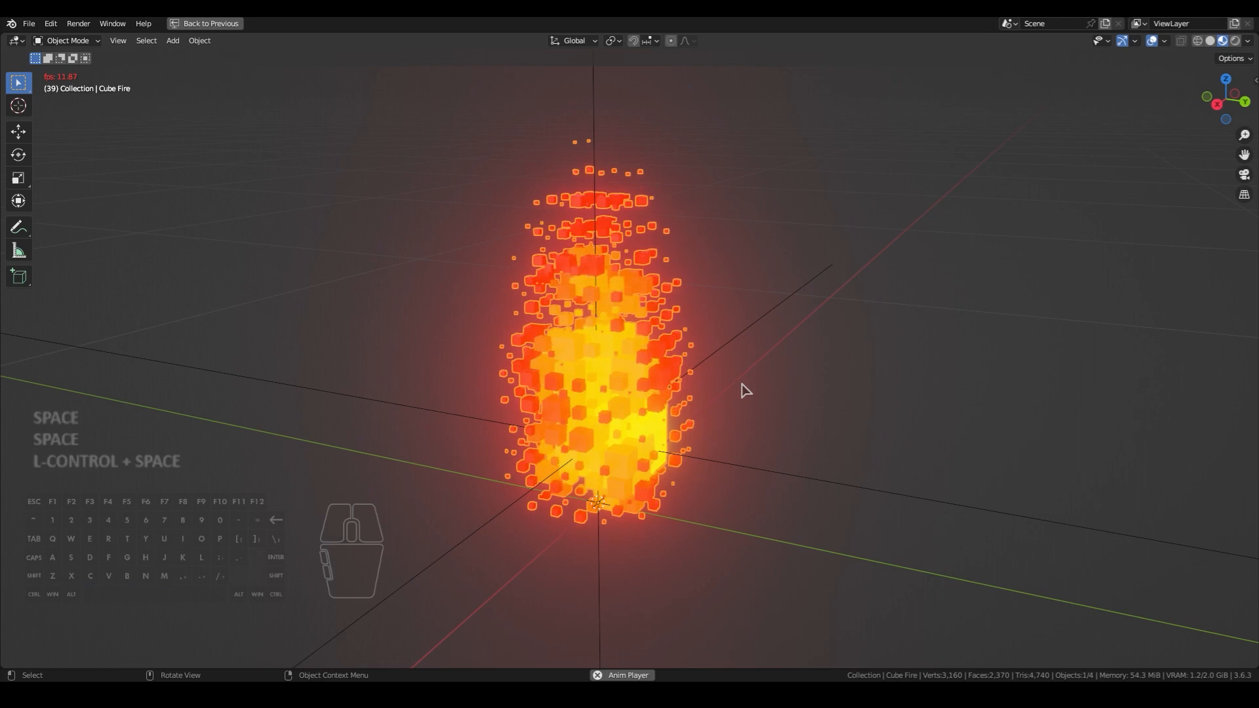
key("alt+a")
middle_click_drag(743, 390, 690, 391)
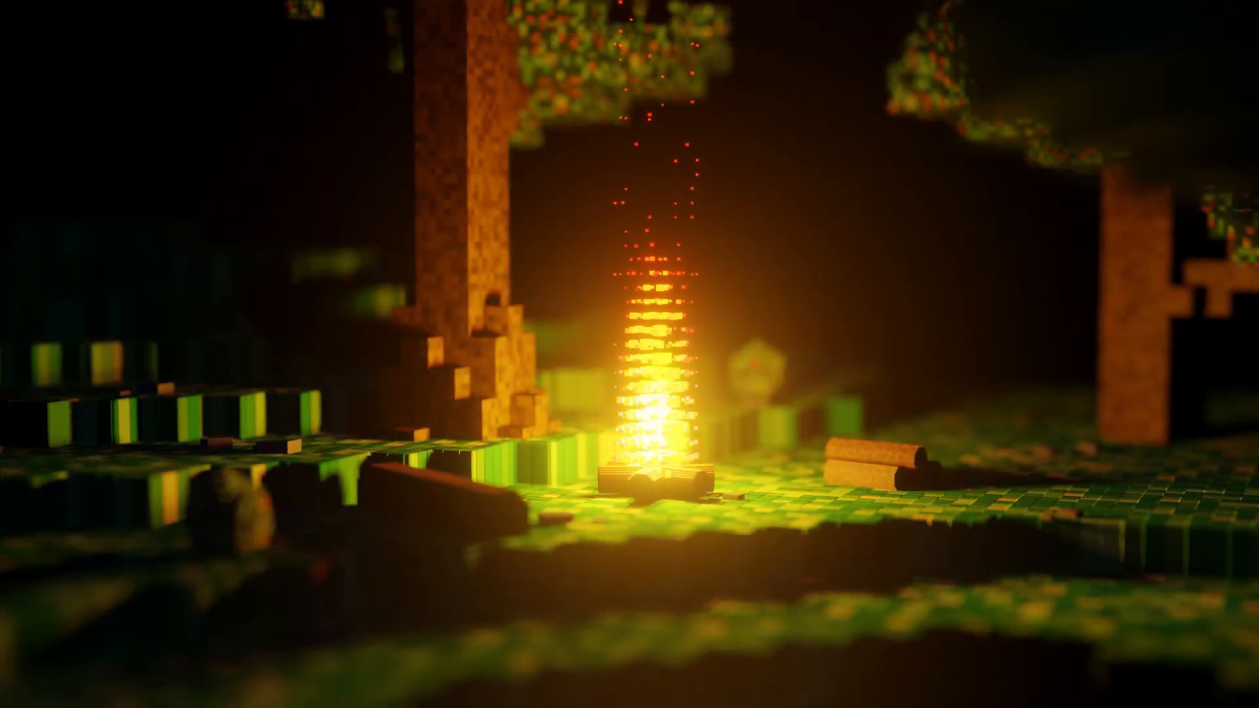